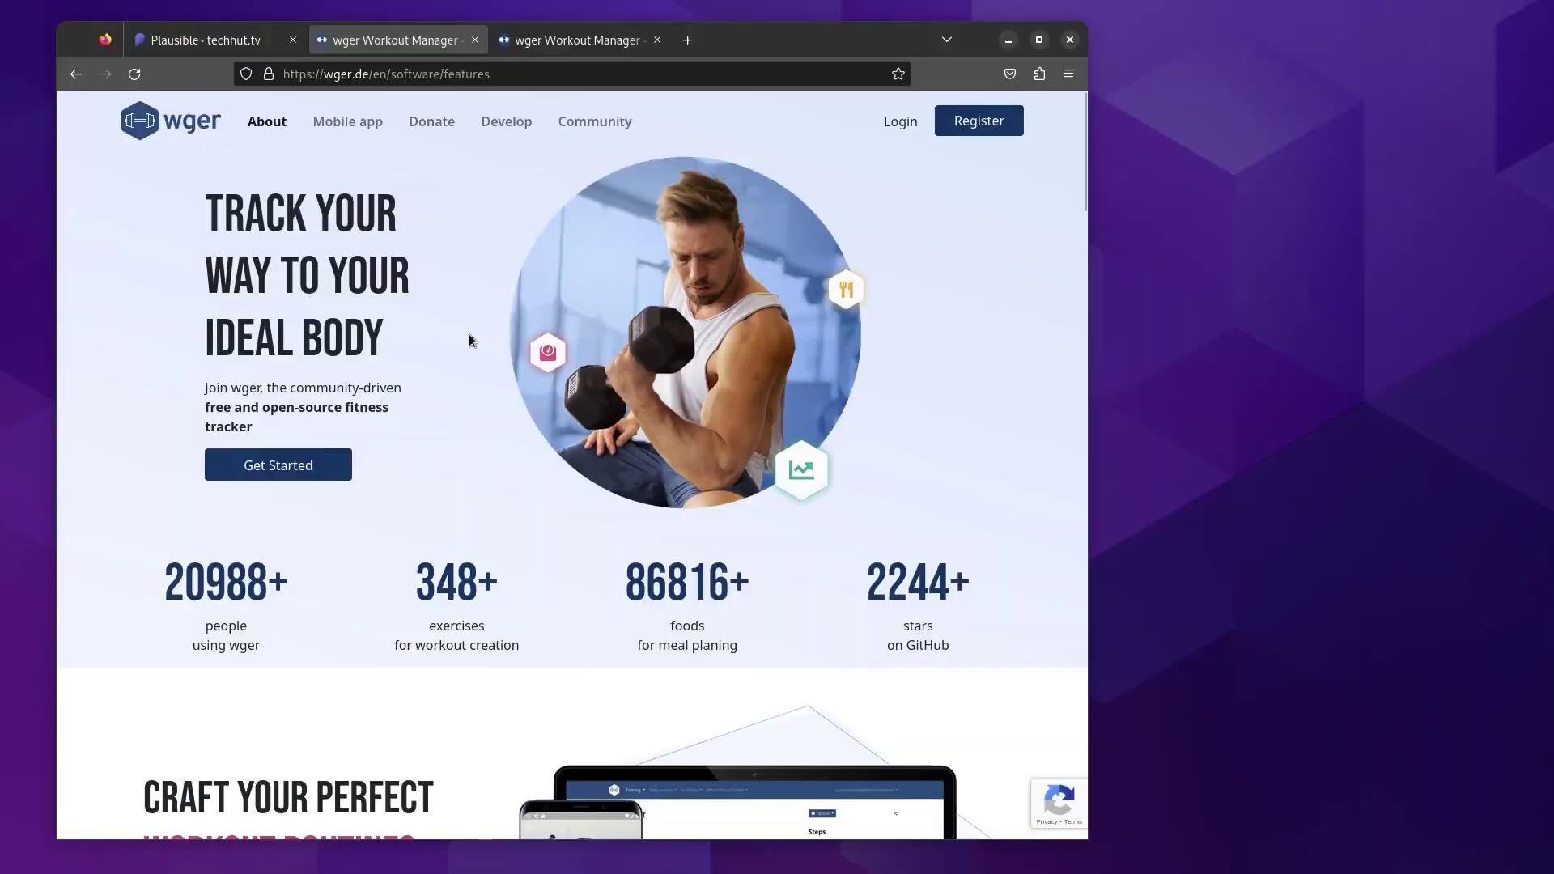
# - Highlight the 'free and open-source fitness tracker' tagline on wger.de, then switch browser tabs
pyautogui.moveTo(296, 388); pyautogui.dragTo(360, 421)
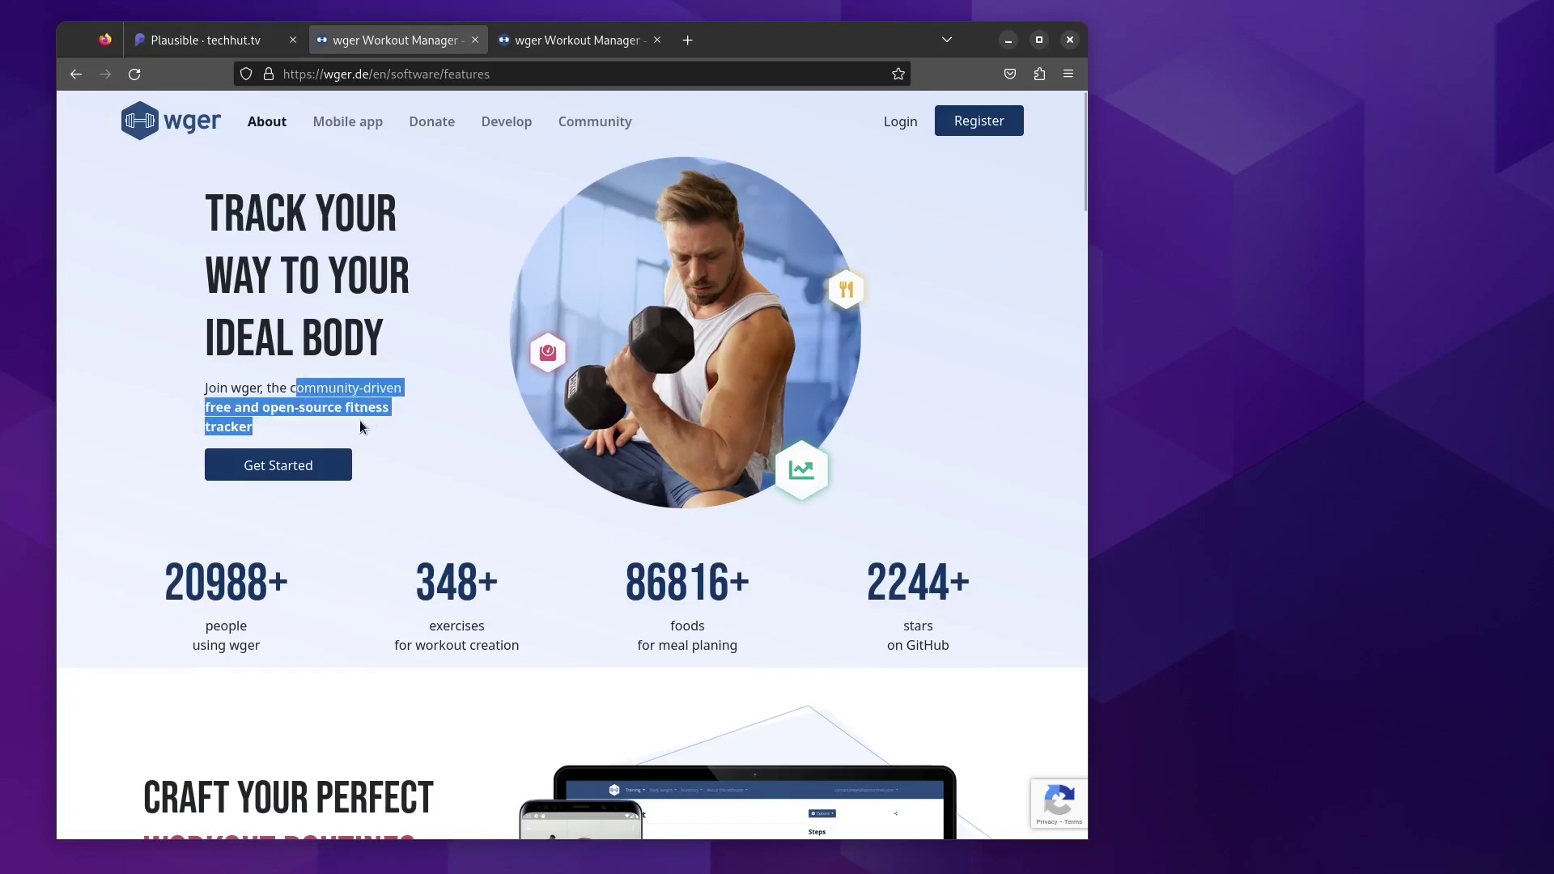
pyautogui.click(357, 426)
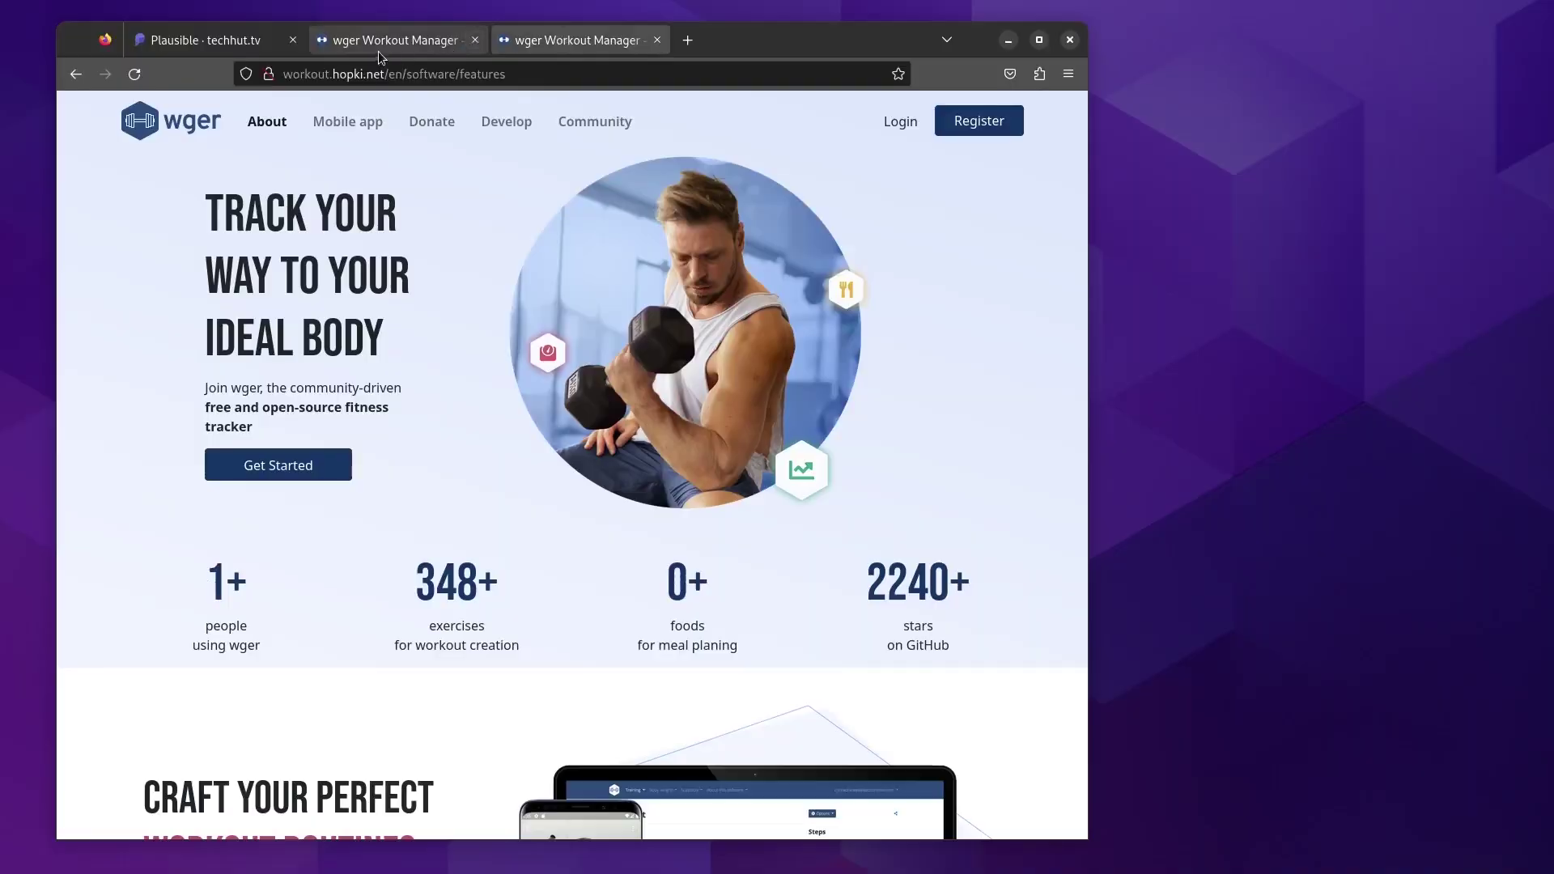
pyautogui.click(379, 45)
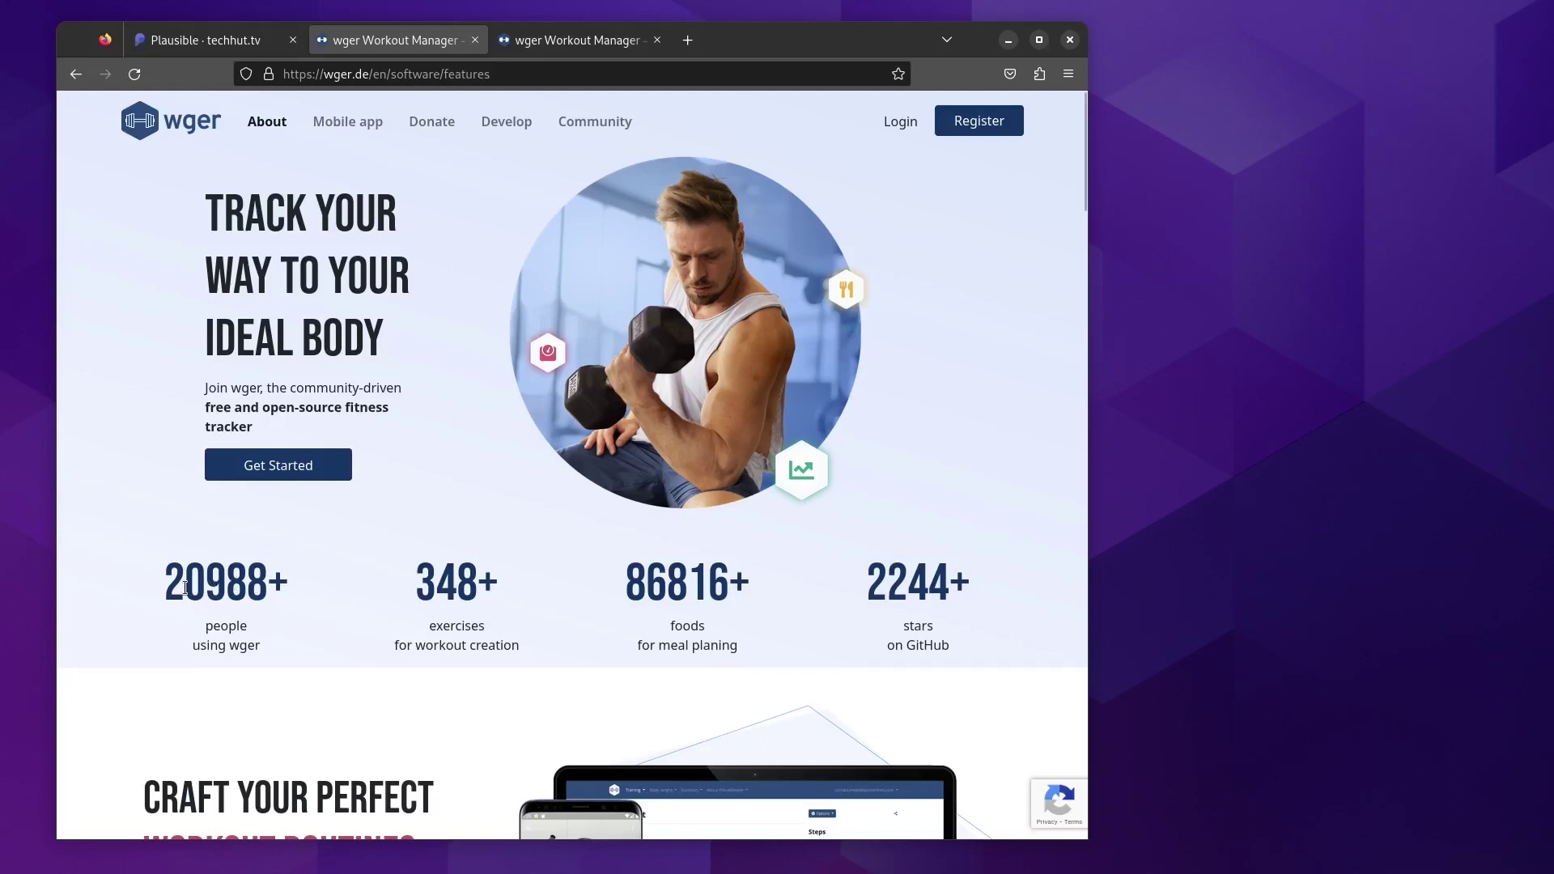
# - Compare the self-hosted user count with wger.de, then create a new workout from the dashboard
pyautogui.click(593, 50)
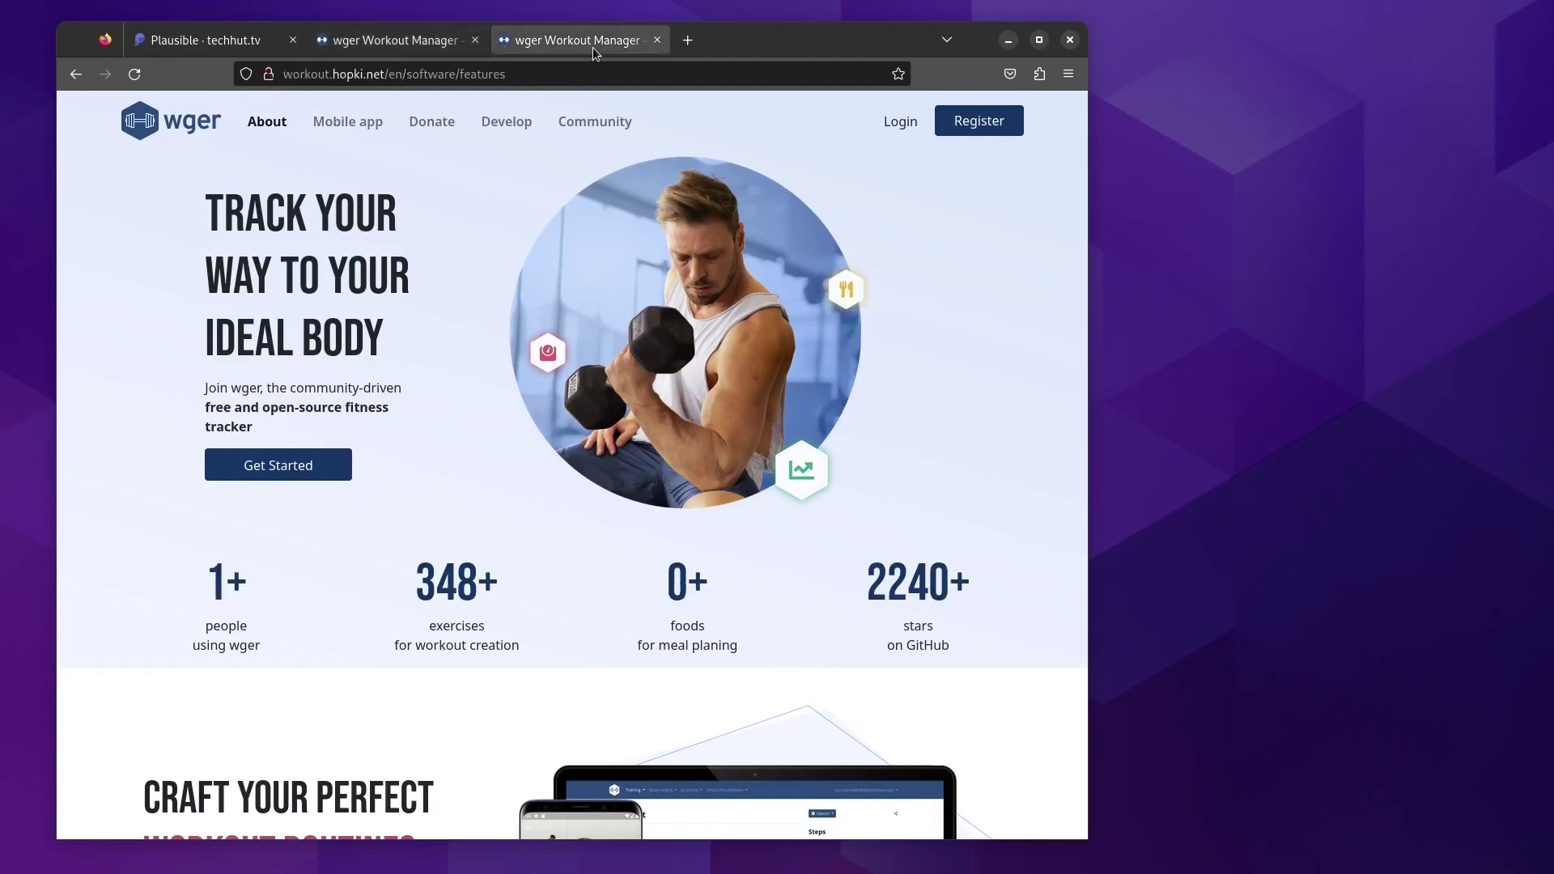
pyautogui.doubleClick(243, 627)
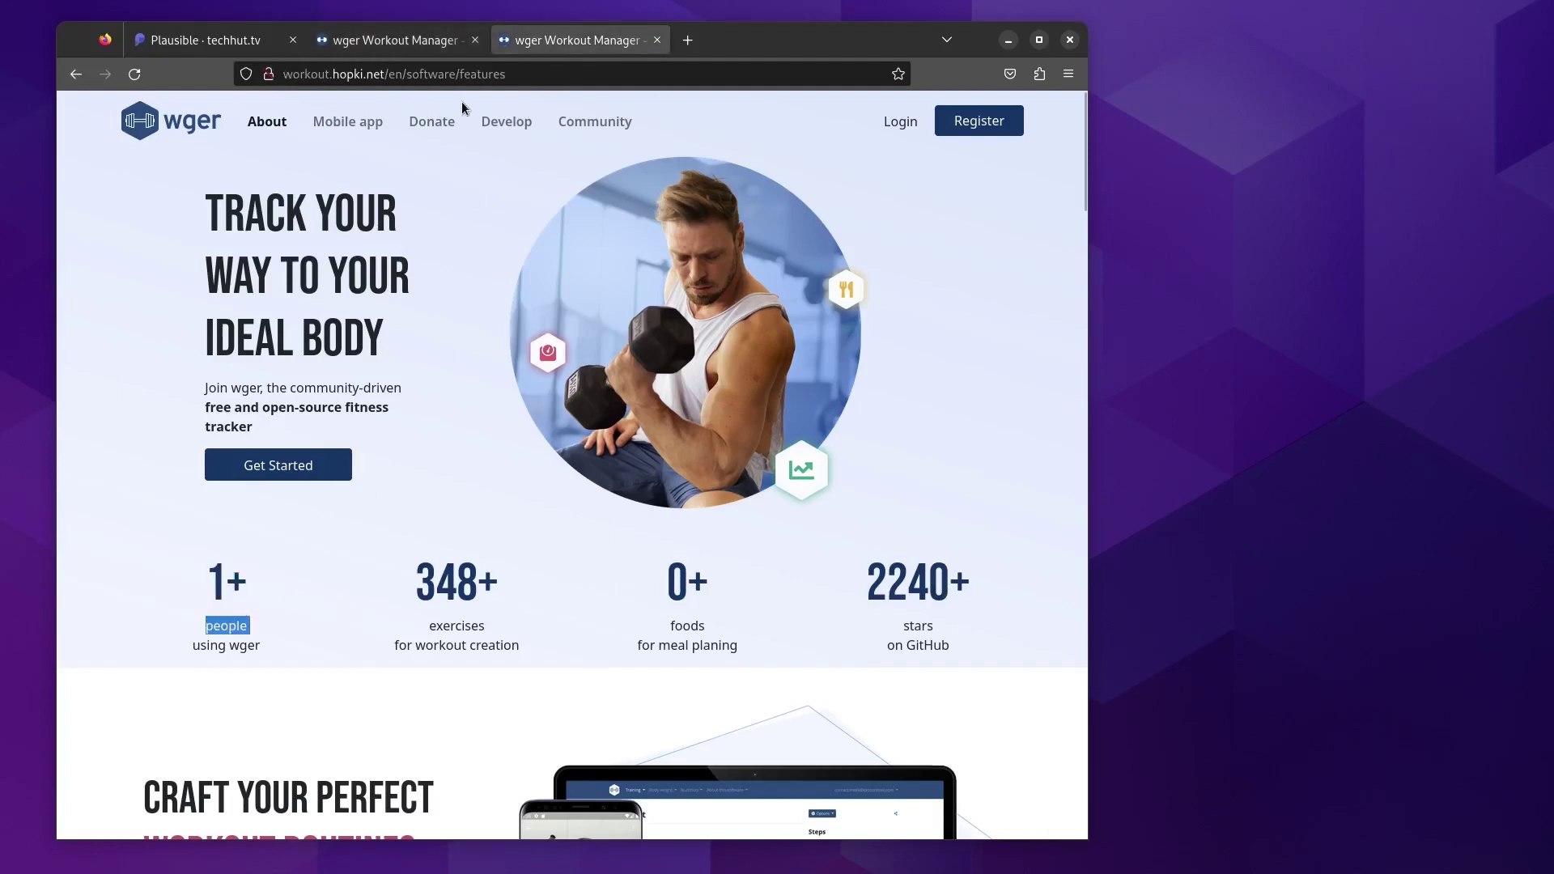
pyautogui.click(567, 40)
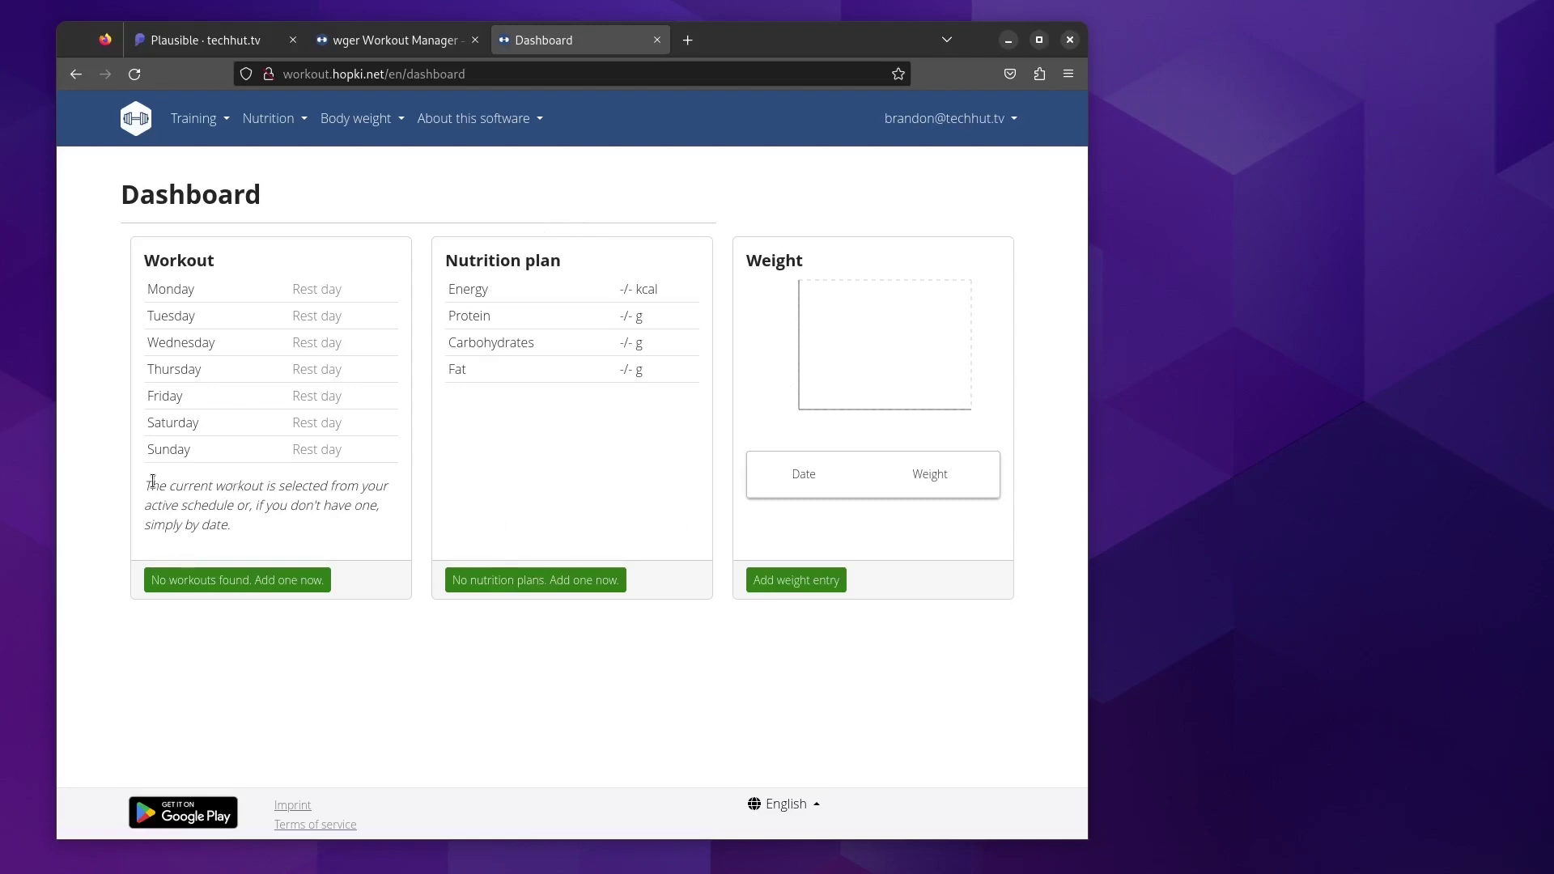
pyautogui.click(230, 573)
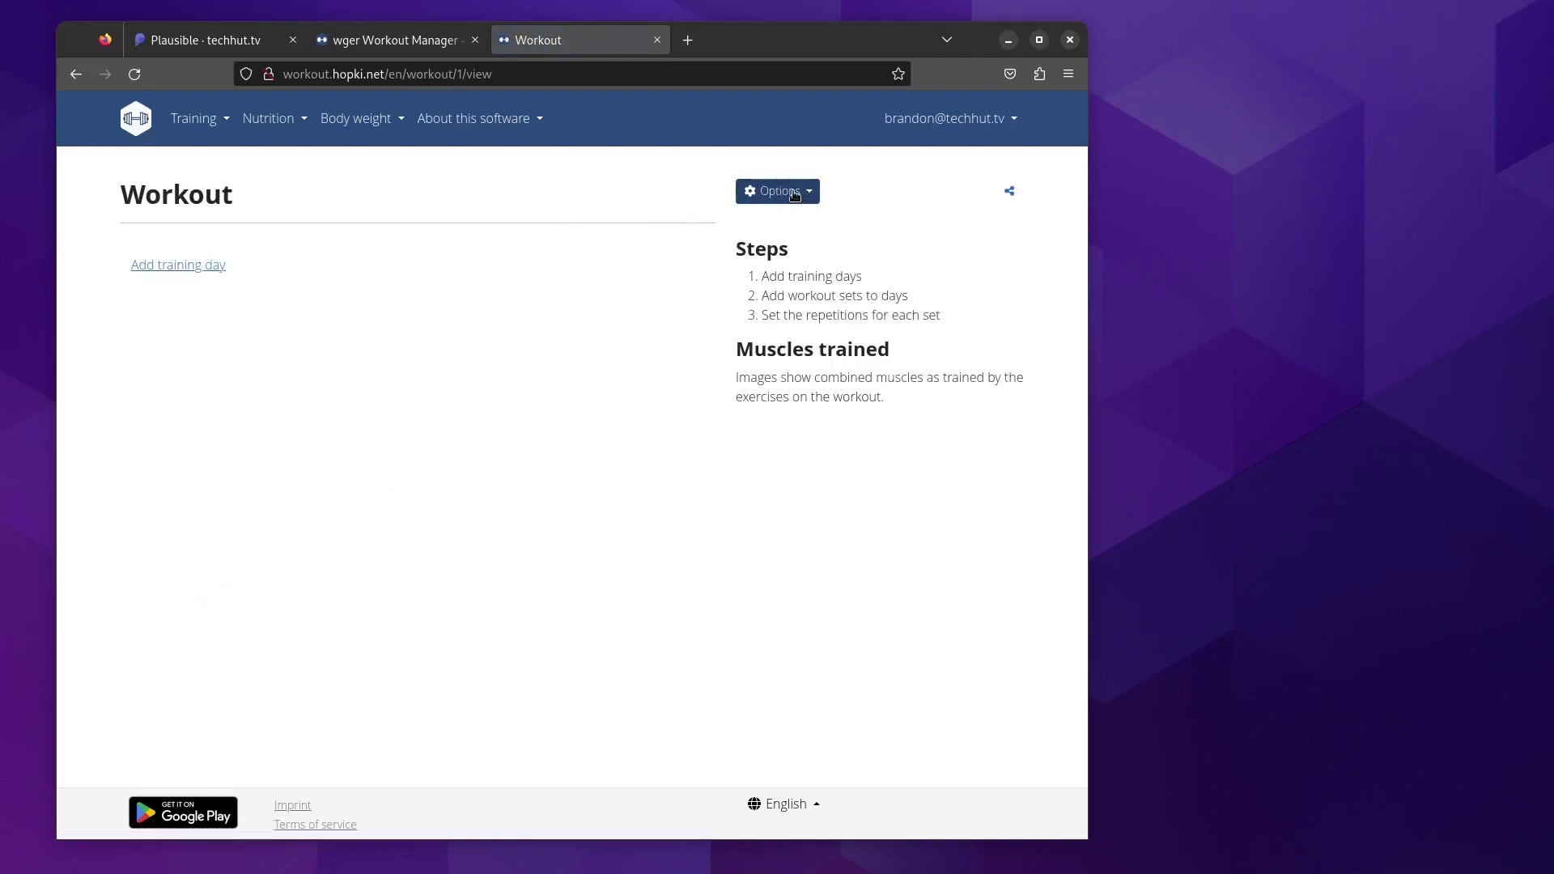
# - Add a training day named 'Chest' scheduled on Monday and Friday
pyautogui.click(178, 265)
pyautogui.click(301, 225)
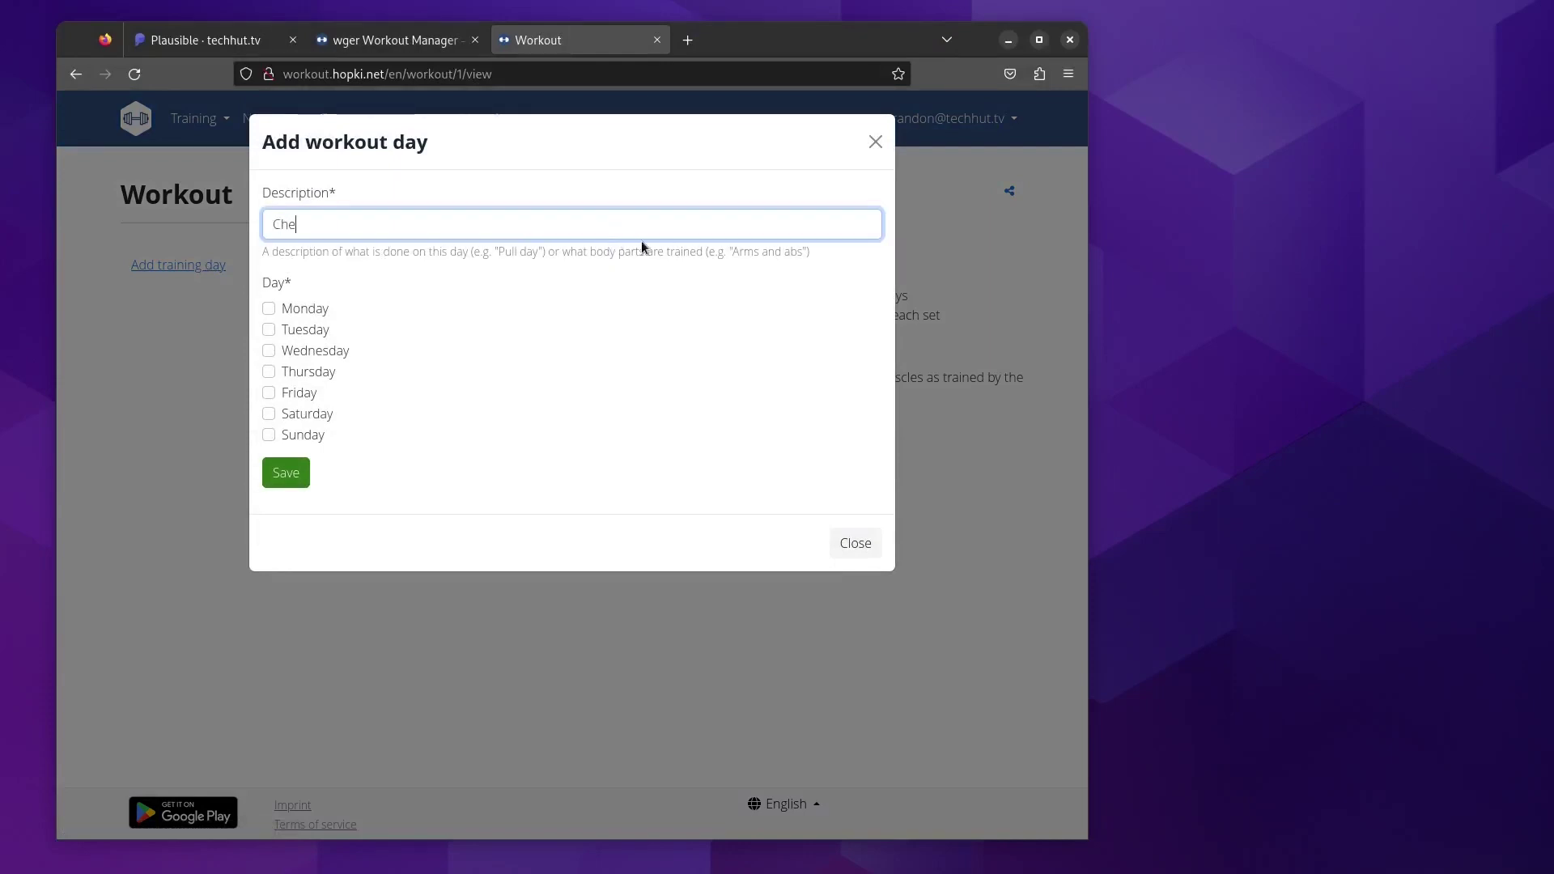
pyautogui.write('Chest')
pyautogui.click(269, 309)
pyautogui.click(269, 392)
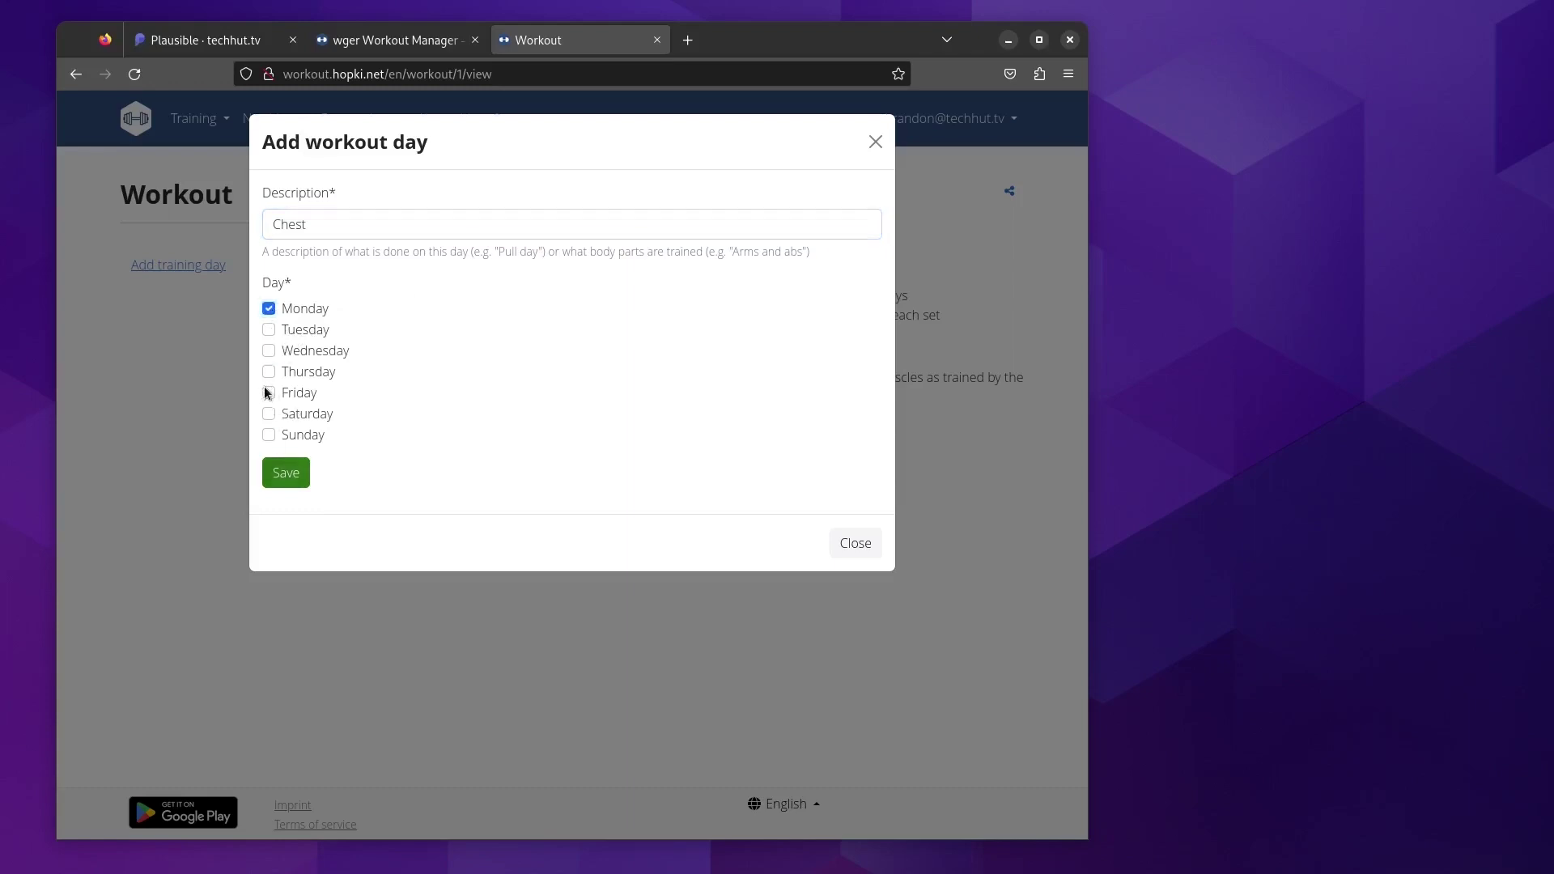
pyautogui.click(286, 472)
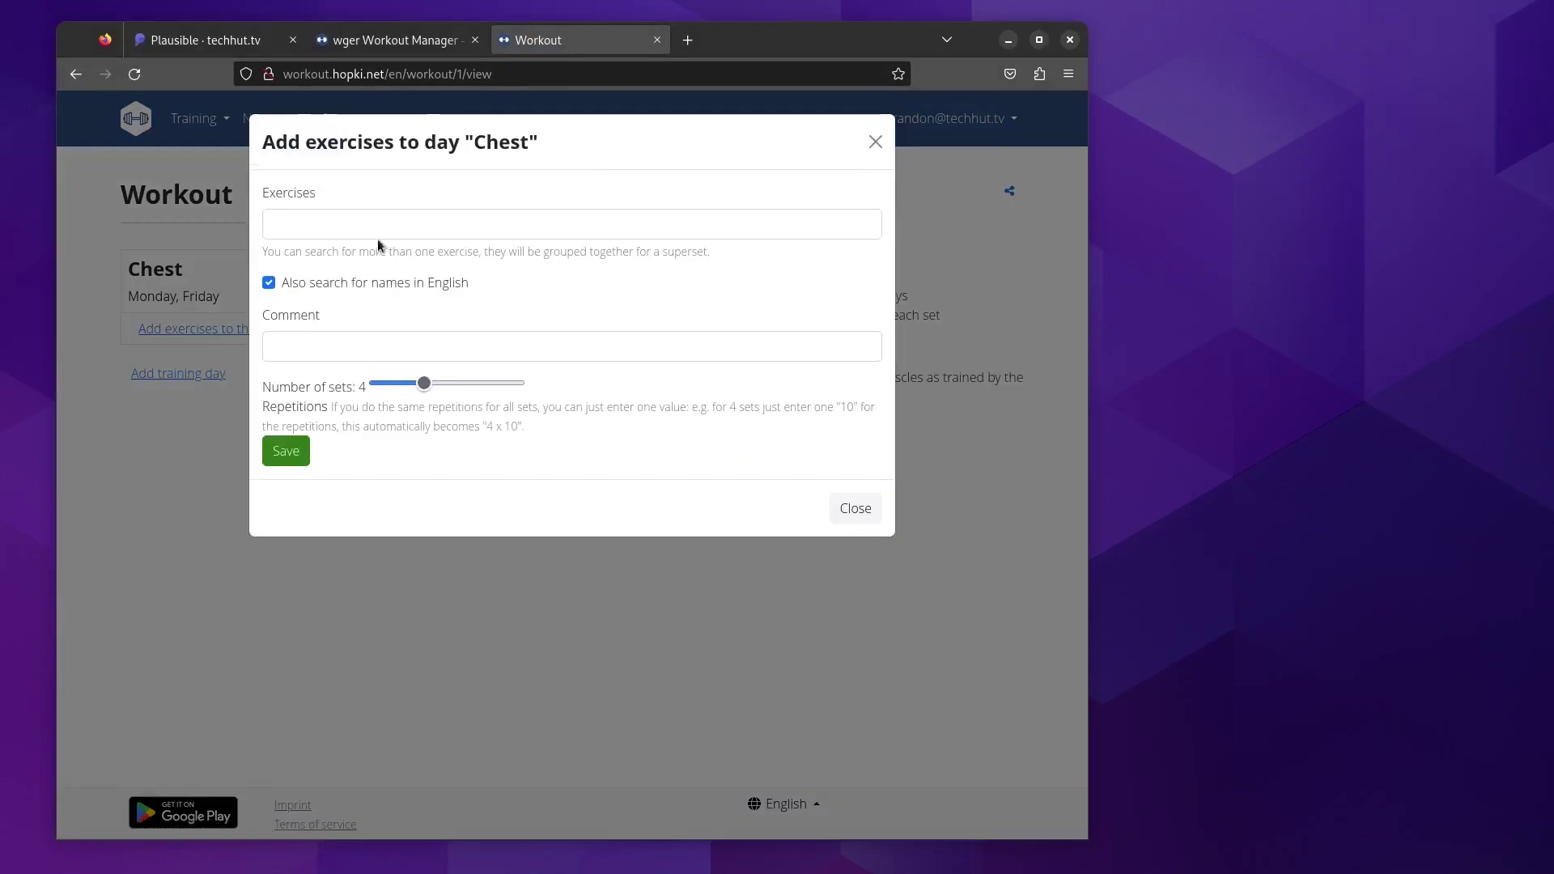
# - Search 'Pull Ups' and choose Pull Ups on Machine for the Chest day
pyautogui.click(368, 223)
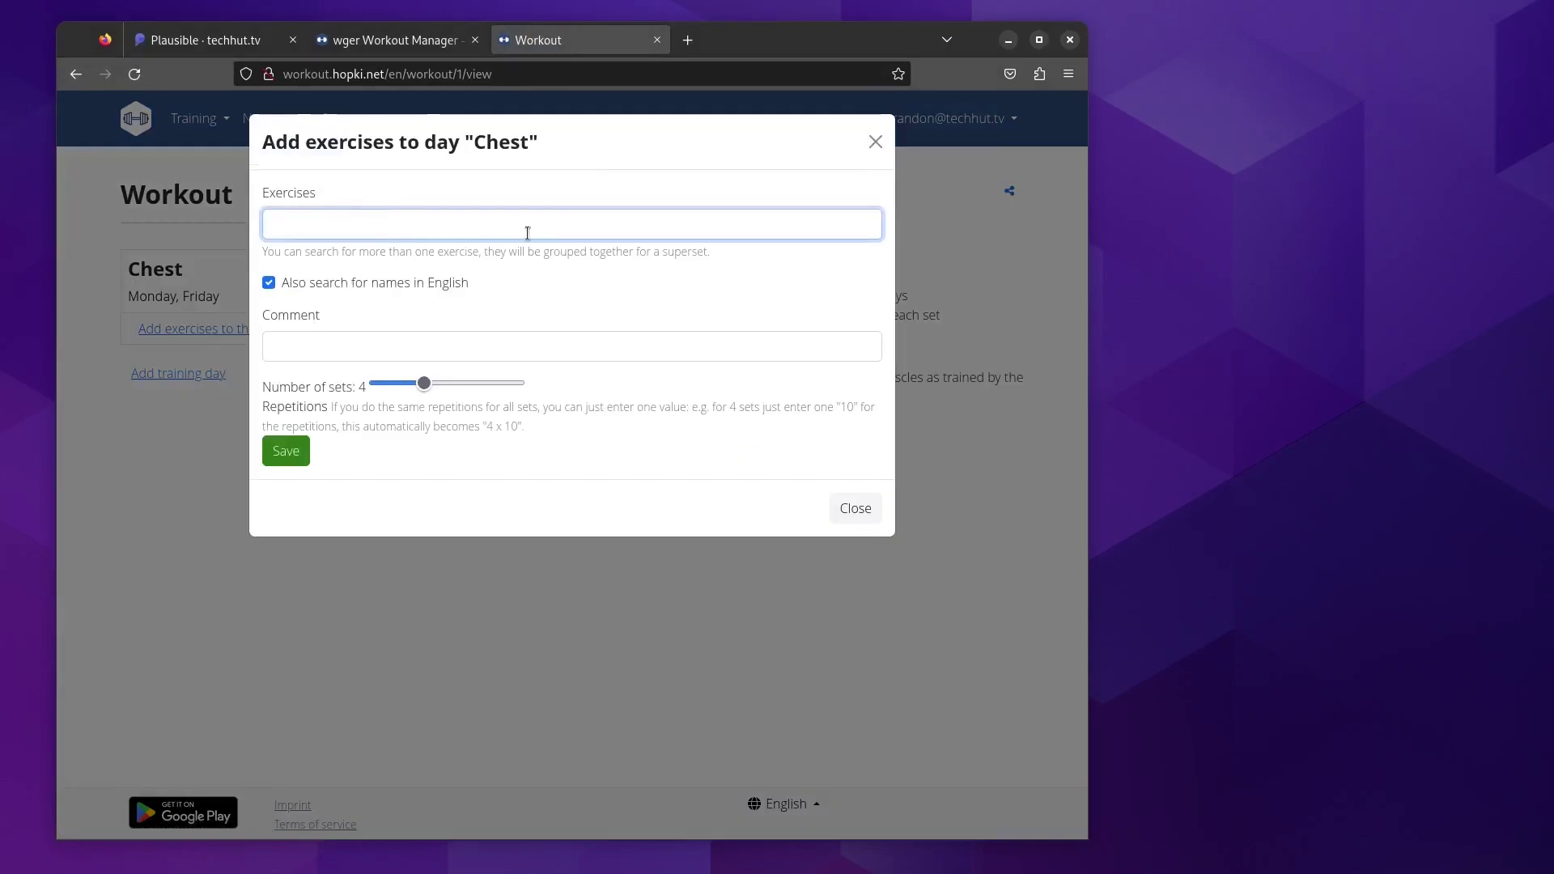
pyautogui.write('Pull Ups')
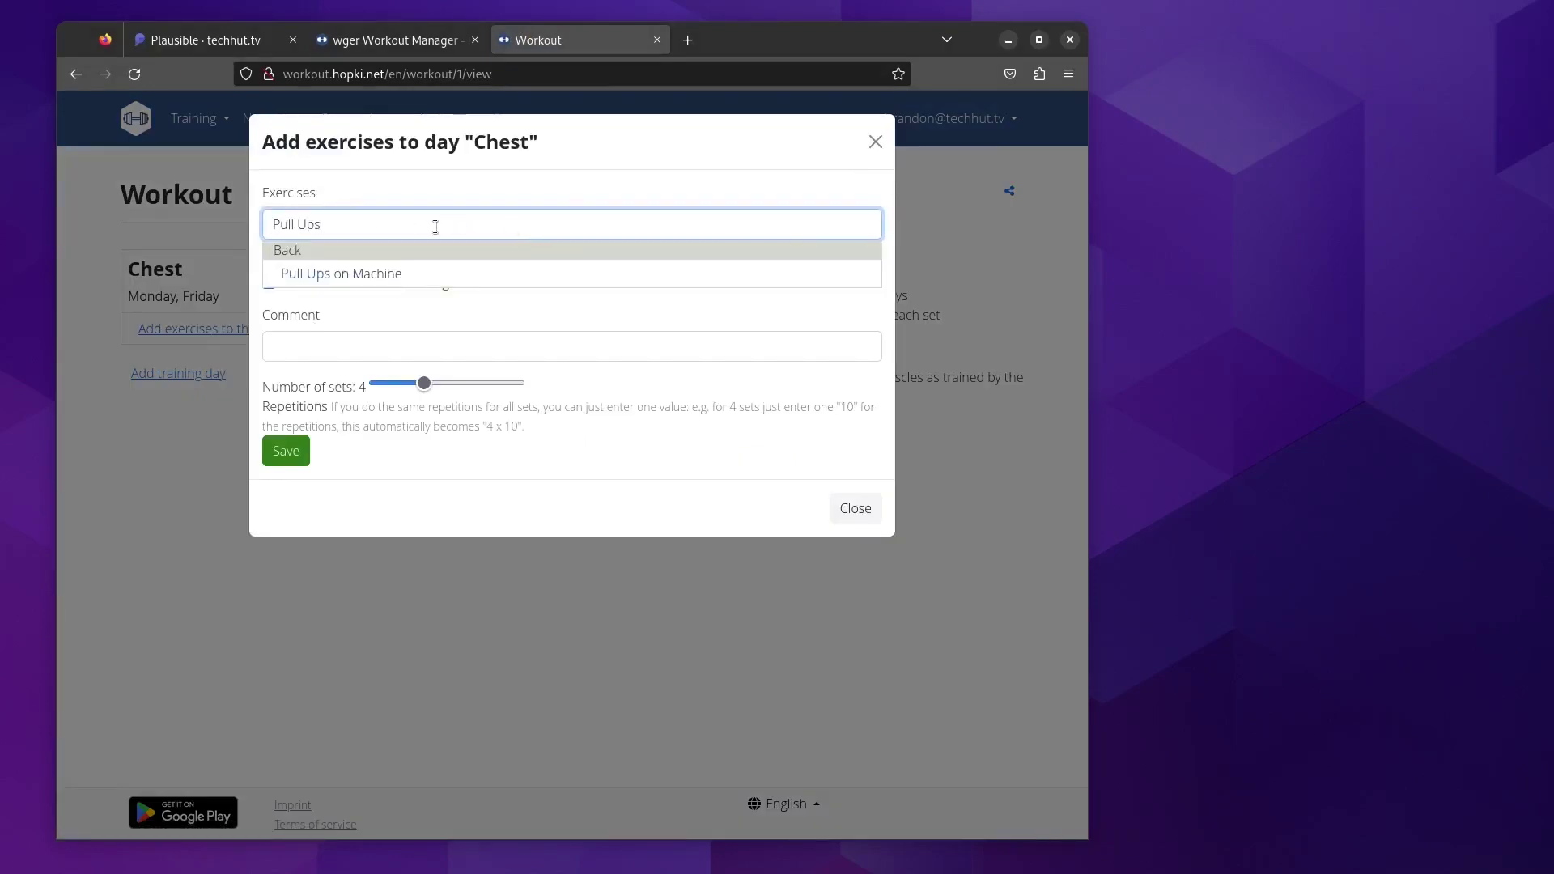
pyautogui.click(393, 274)
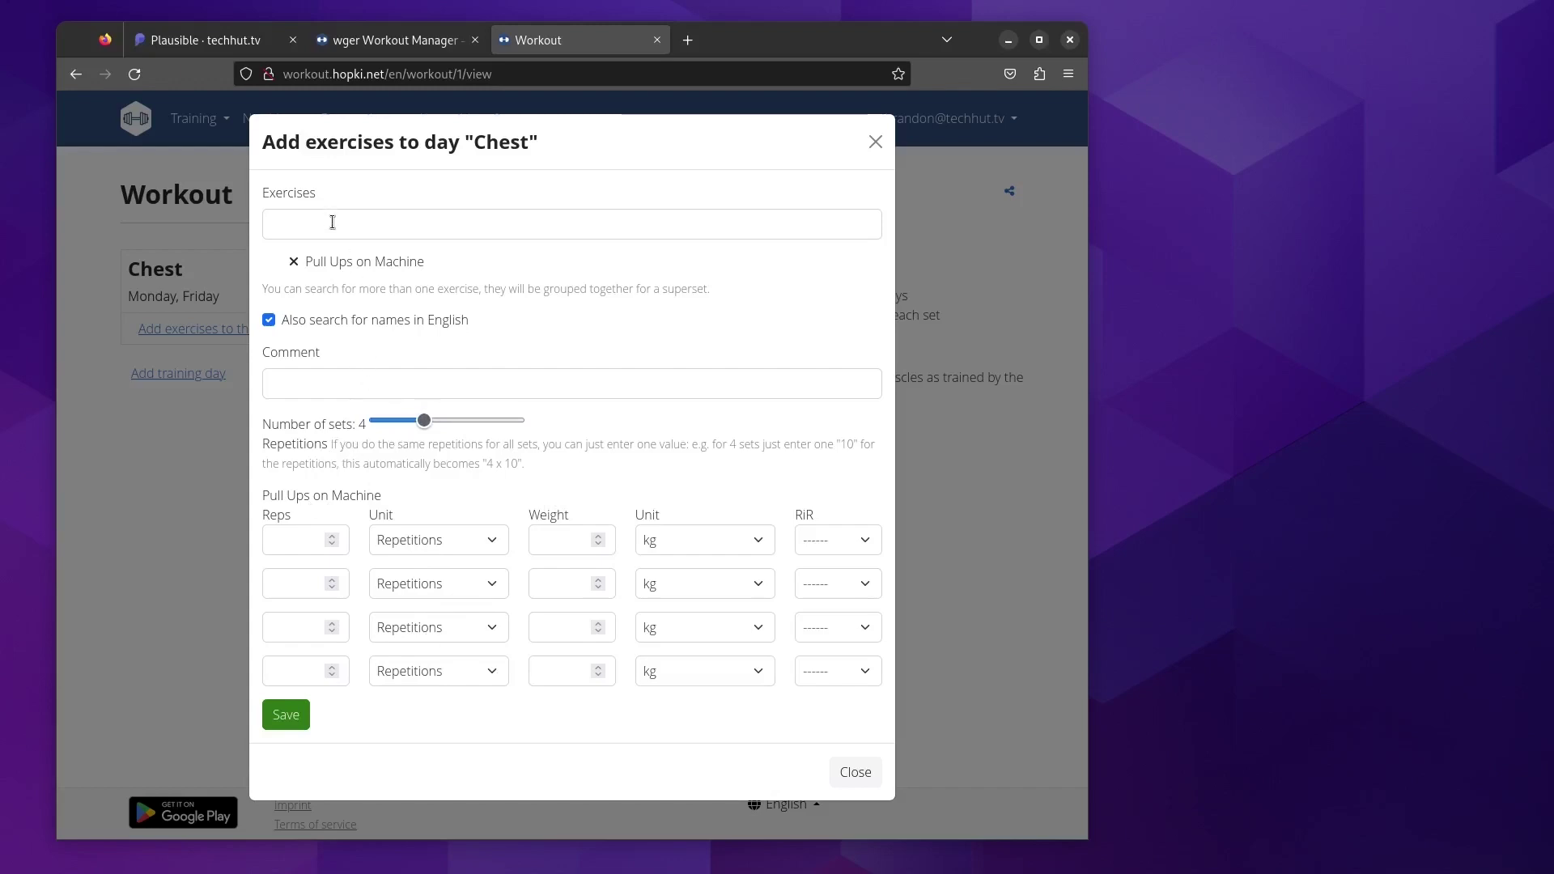
# - Set the exercise's sets to 5 reps at 100 lb and save it
pyautogui.click(296, 540)
pyautogui.write('5')
pyautogui.click(559, 538)
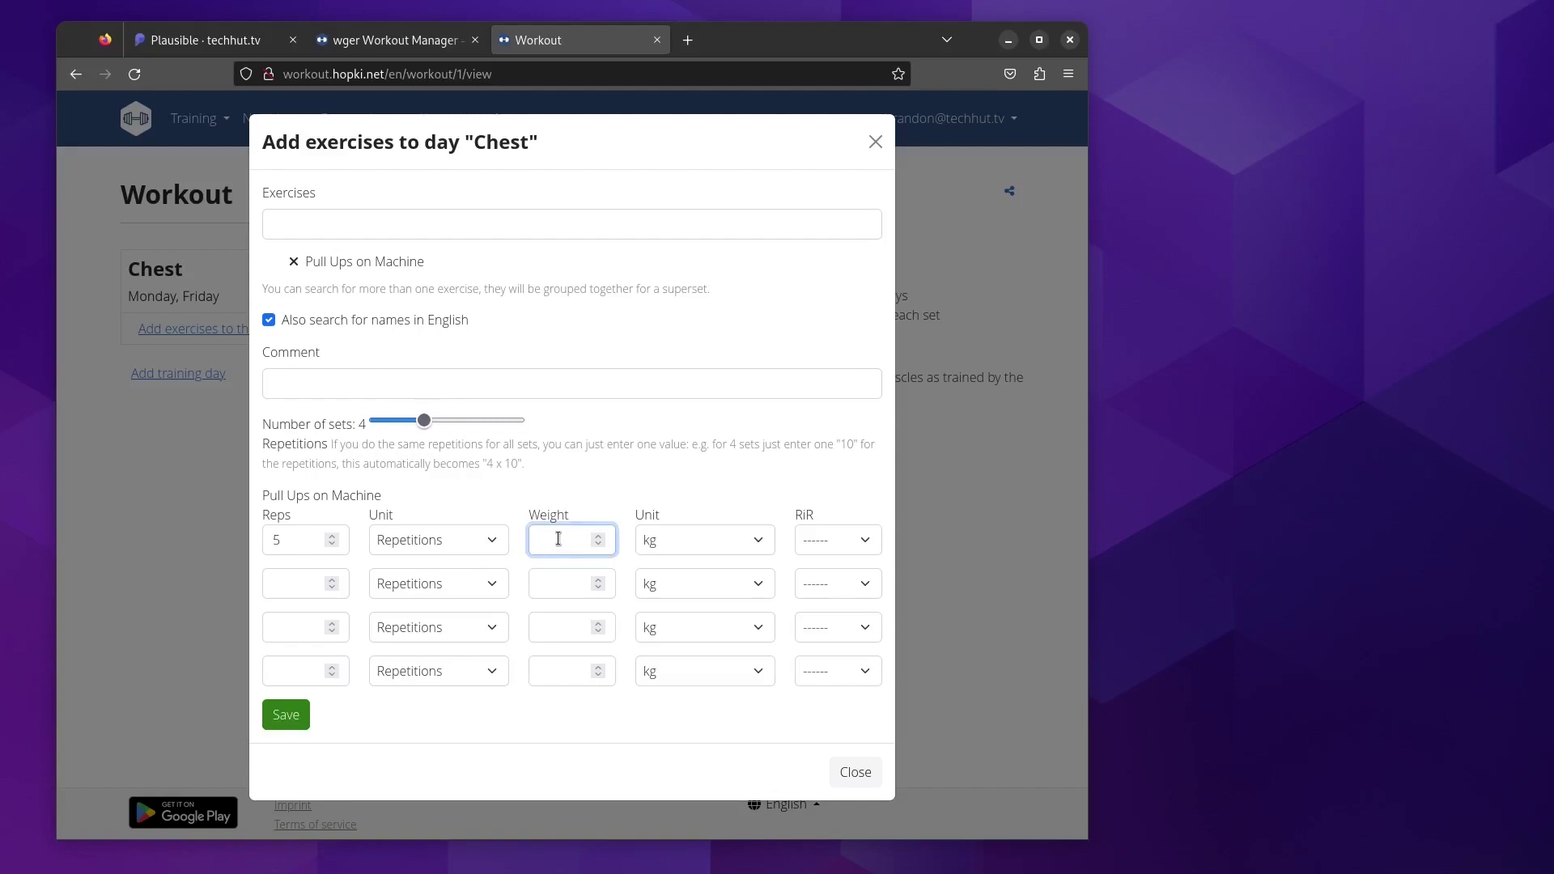
pyautogui.write('100')
pyautogui.click(705, 540)
pyautogui.click(729, 688)
pyautogui.click(850, 539)
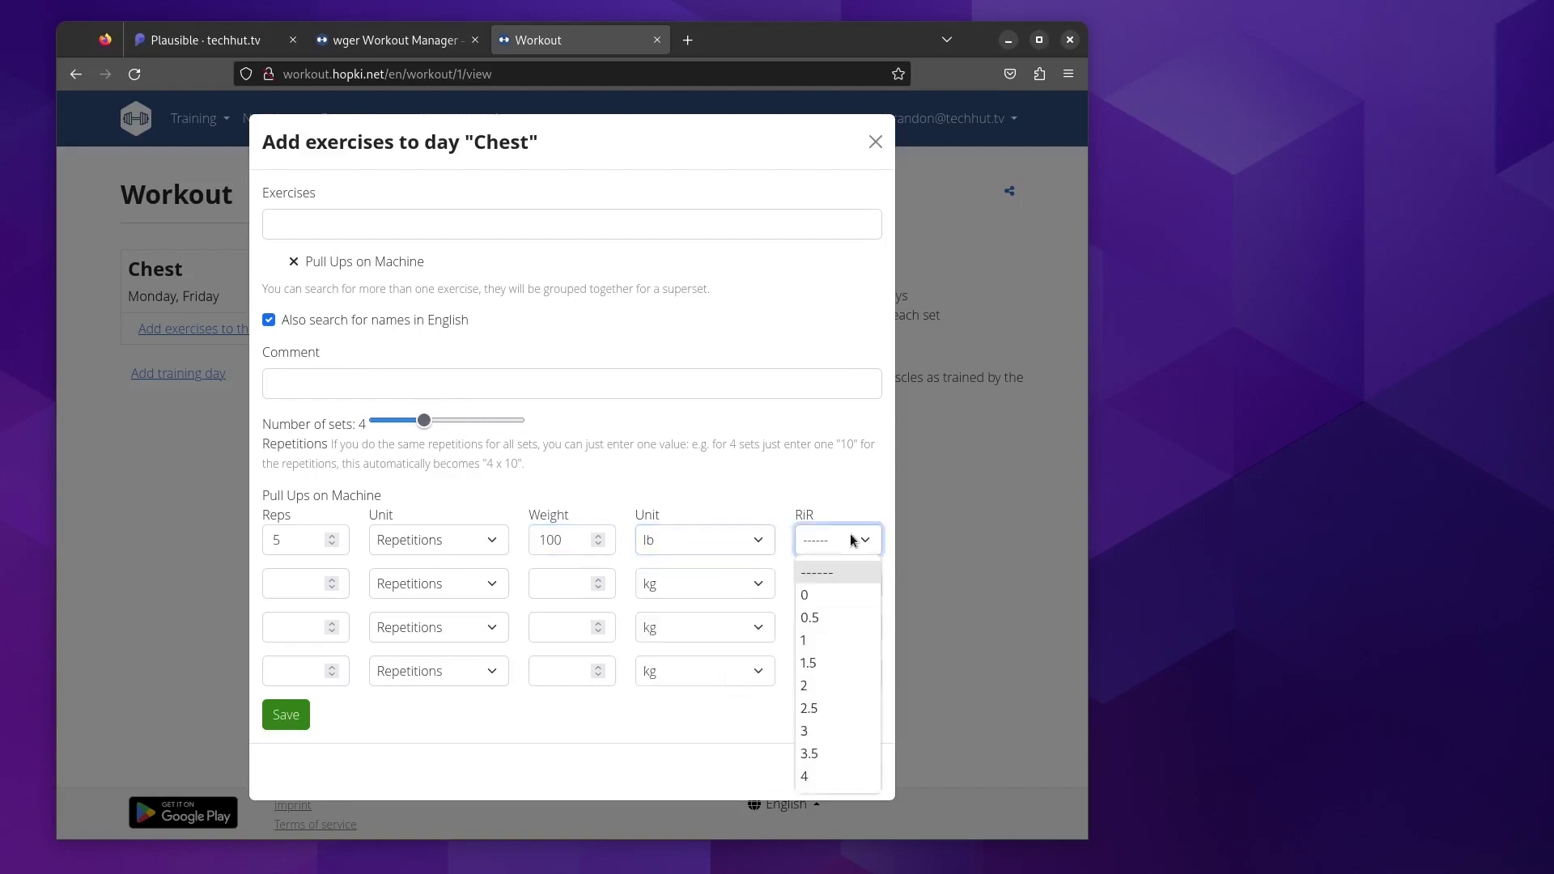
pyautogui.click(850, 639)
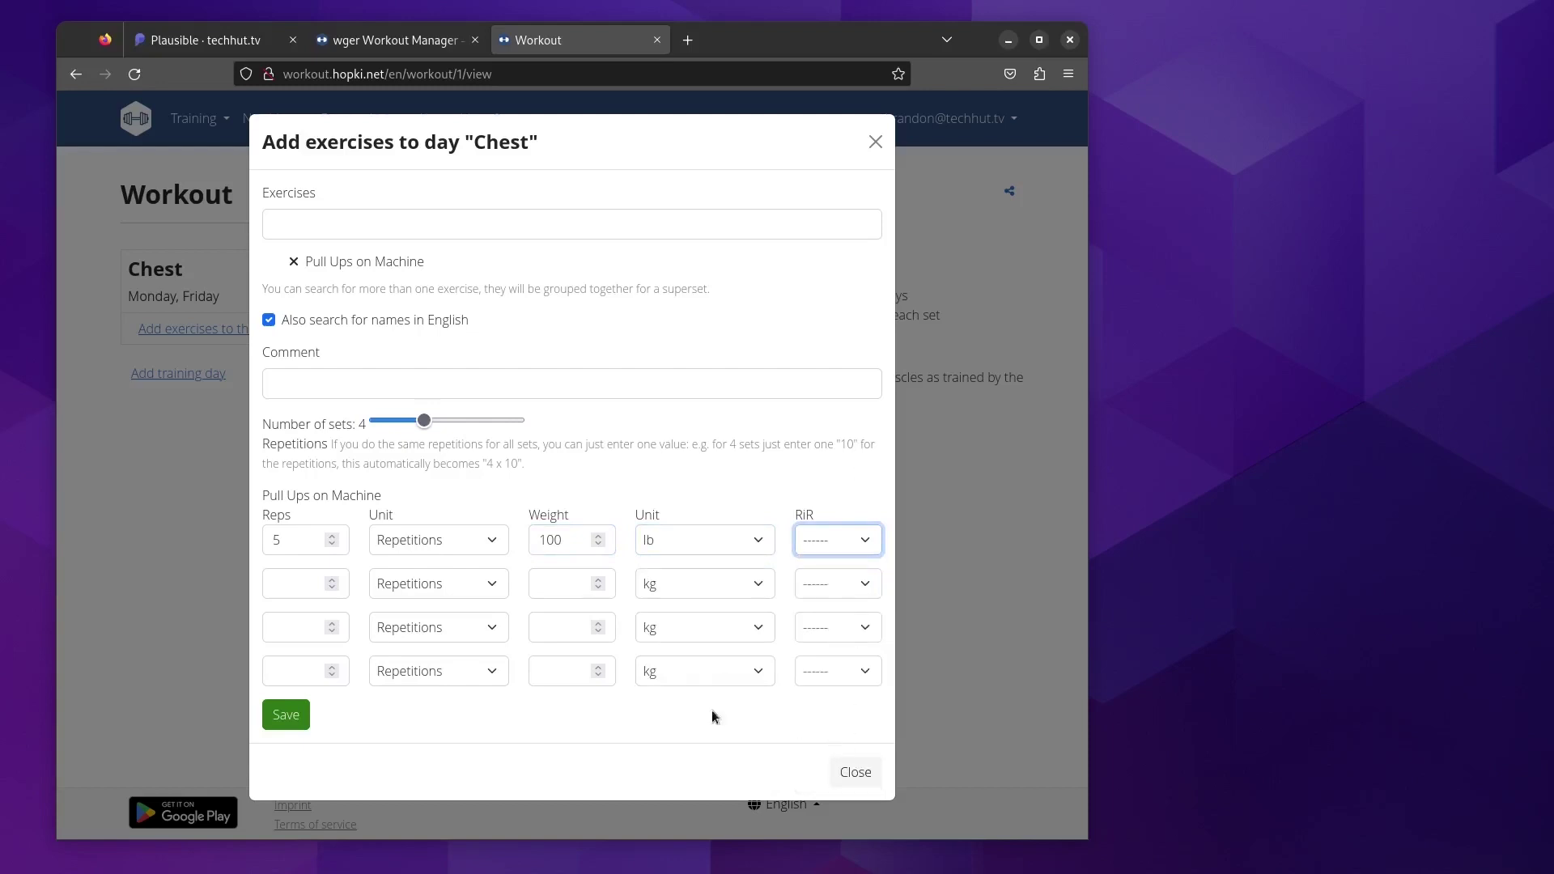
pyautogui.click(280, 714)
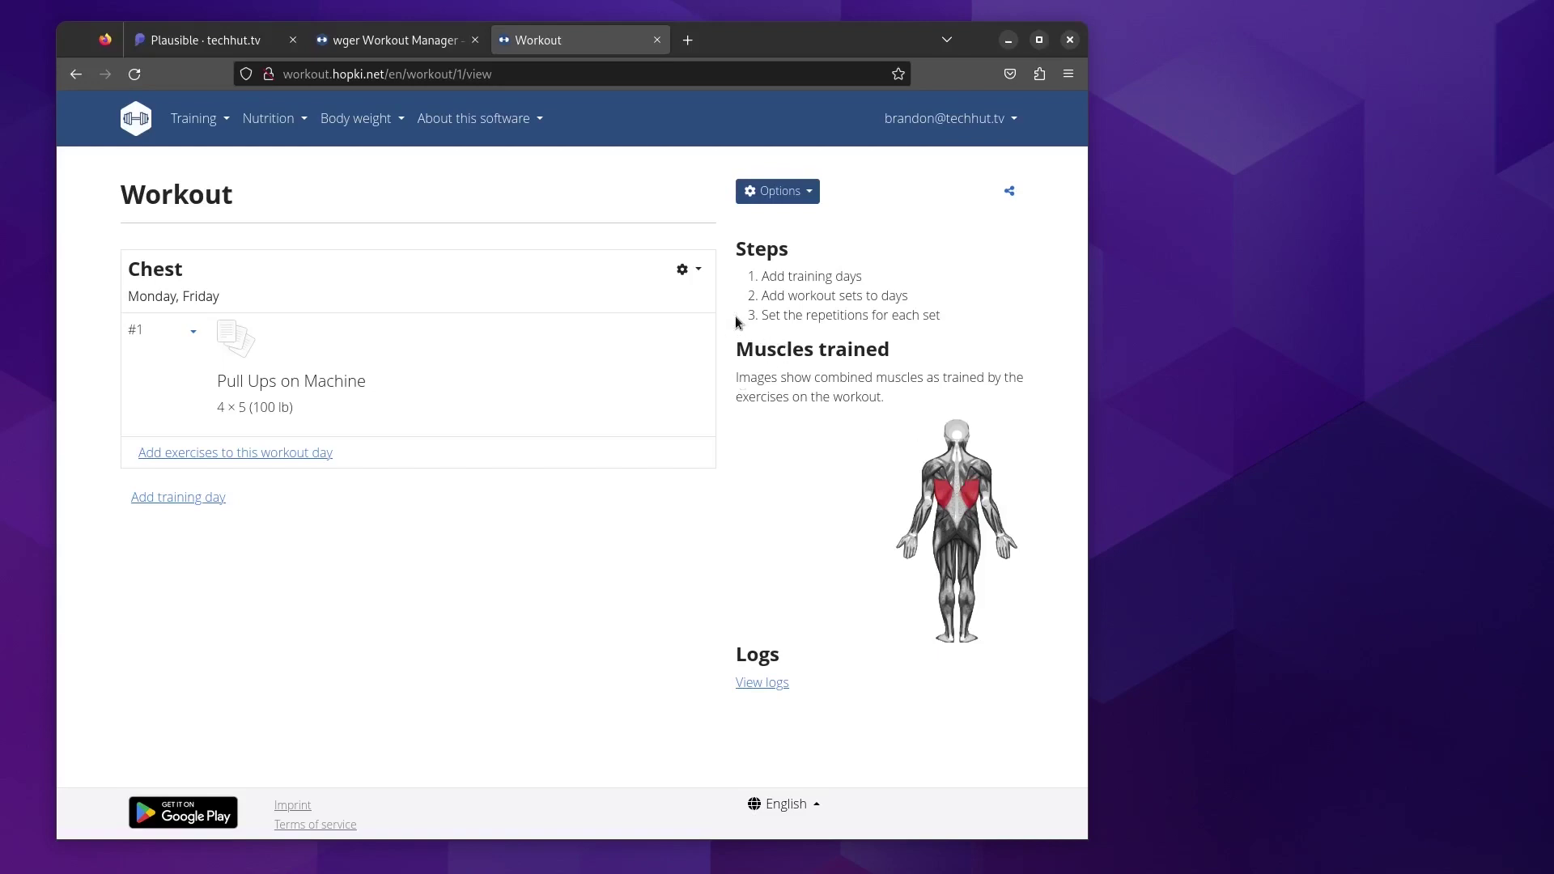
# - Download the workout log as a PDF via Options > Download as PDF
pyautogui.click(784, 191)
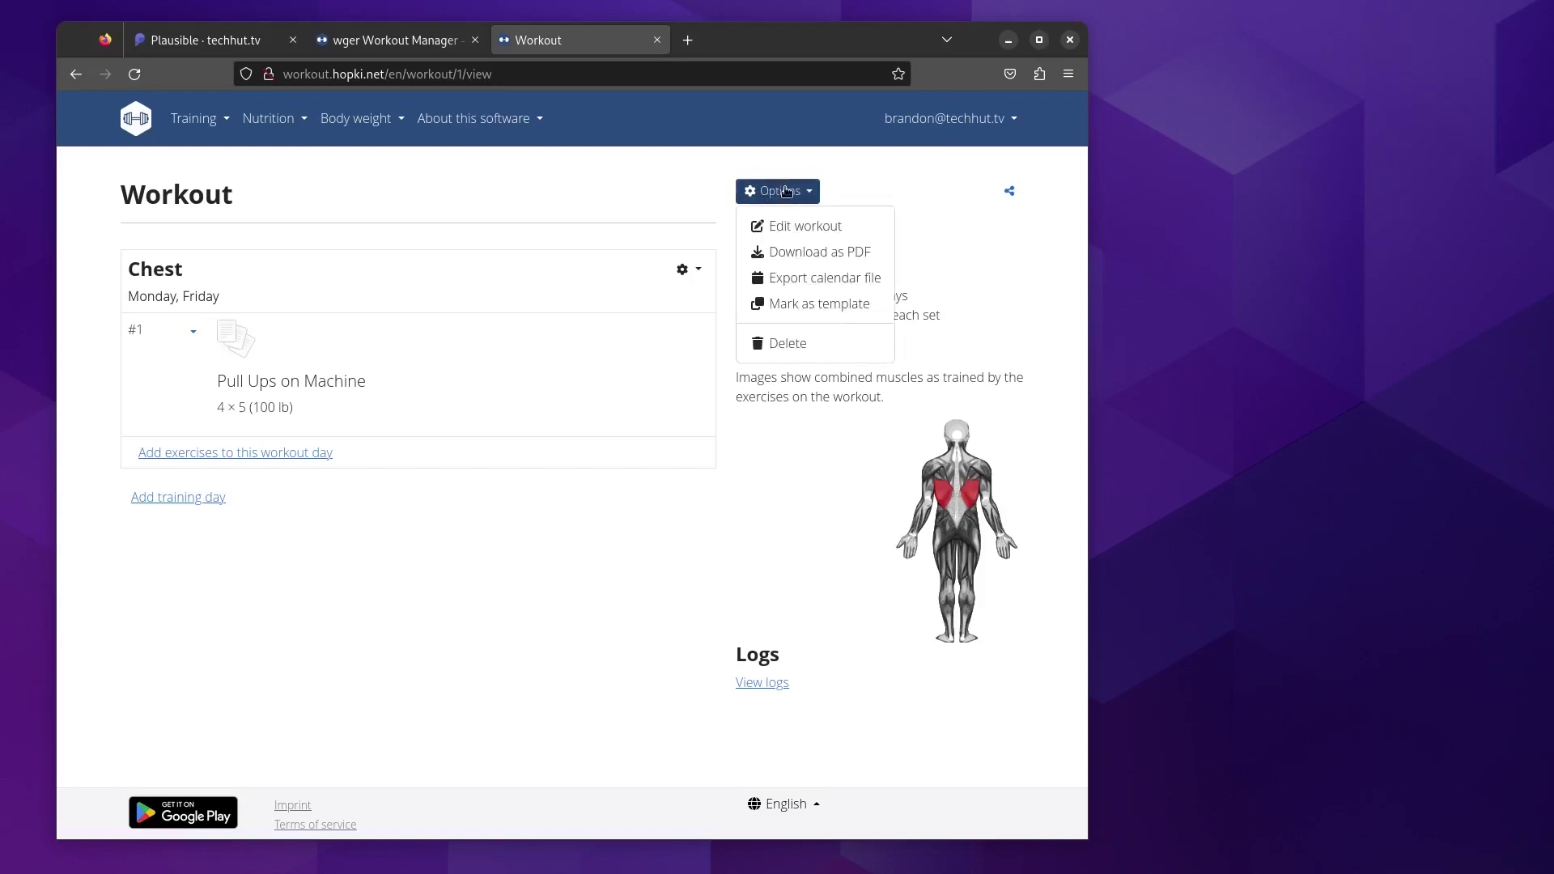
pyautogui.click(820, 252)
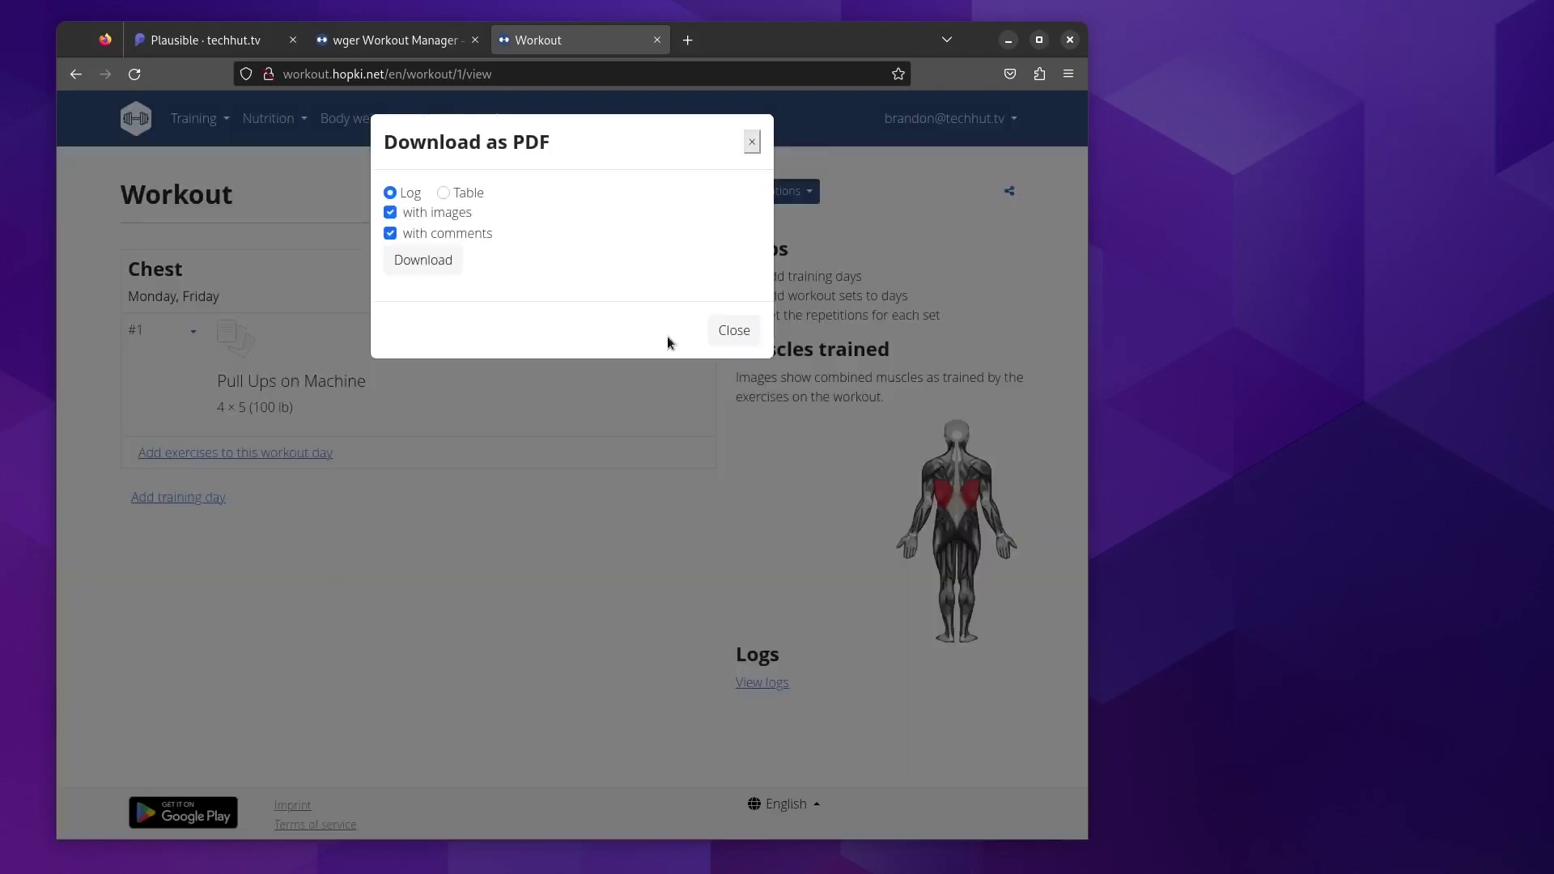
pyautogui.click(423, 260)
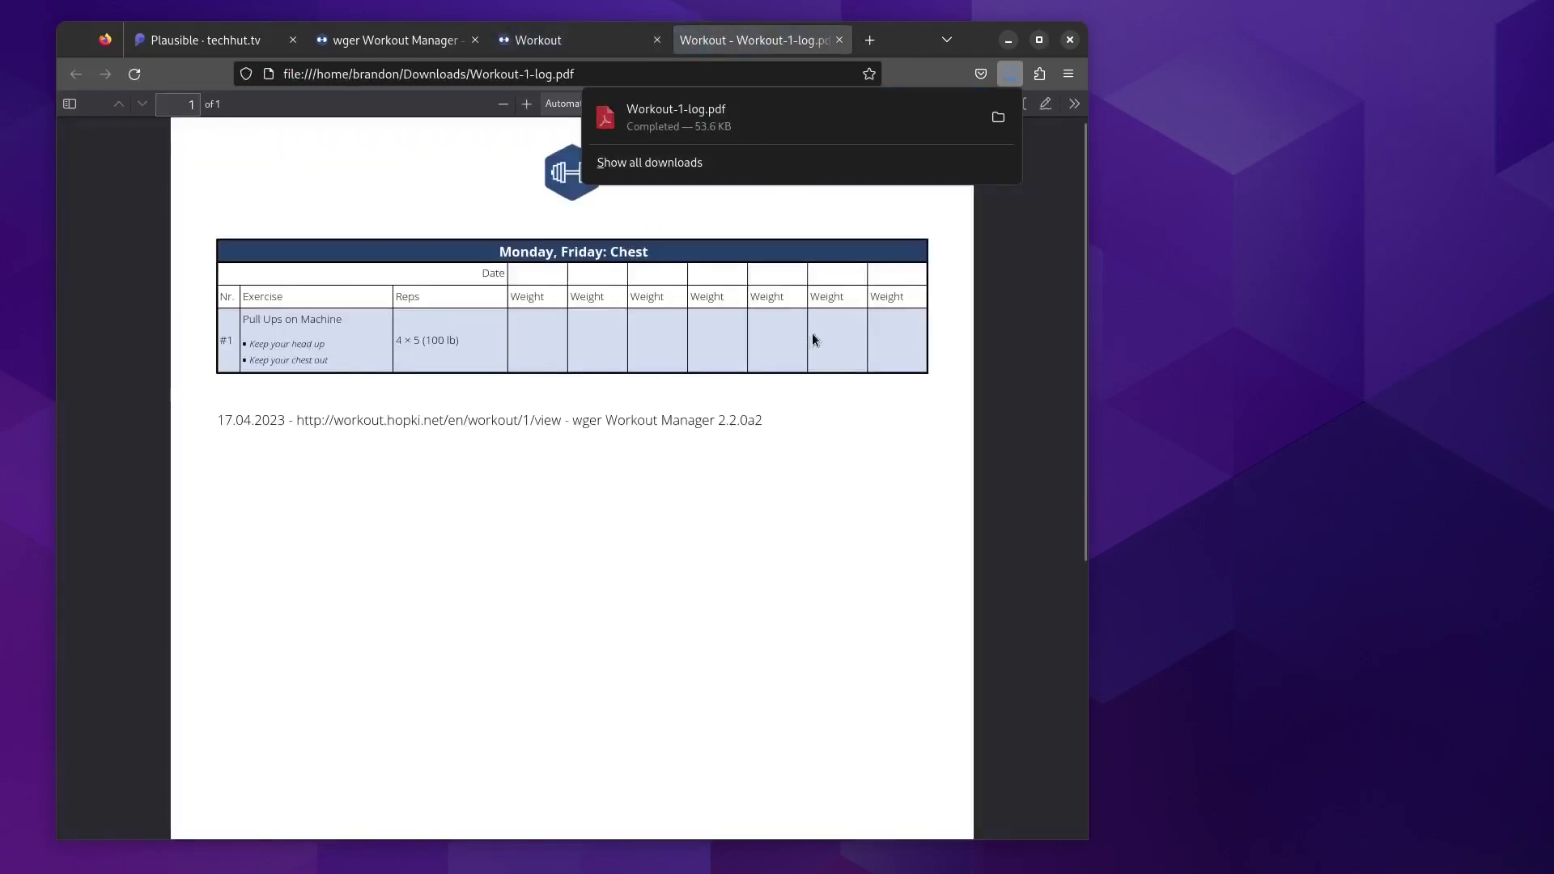
# - Close the downloads panel and PDF tab, then open the Add weight entry form
pyautogui.click(813, 338)
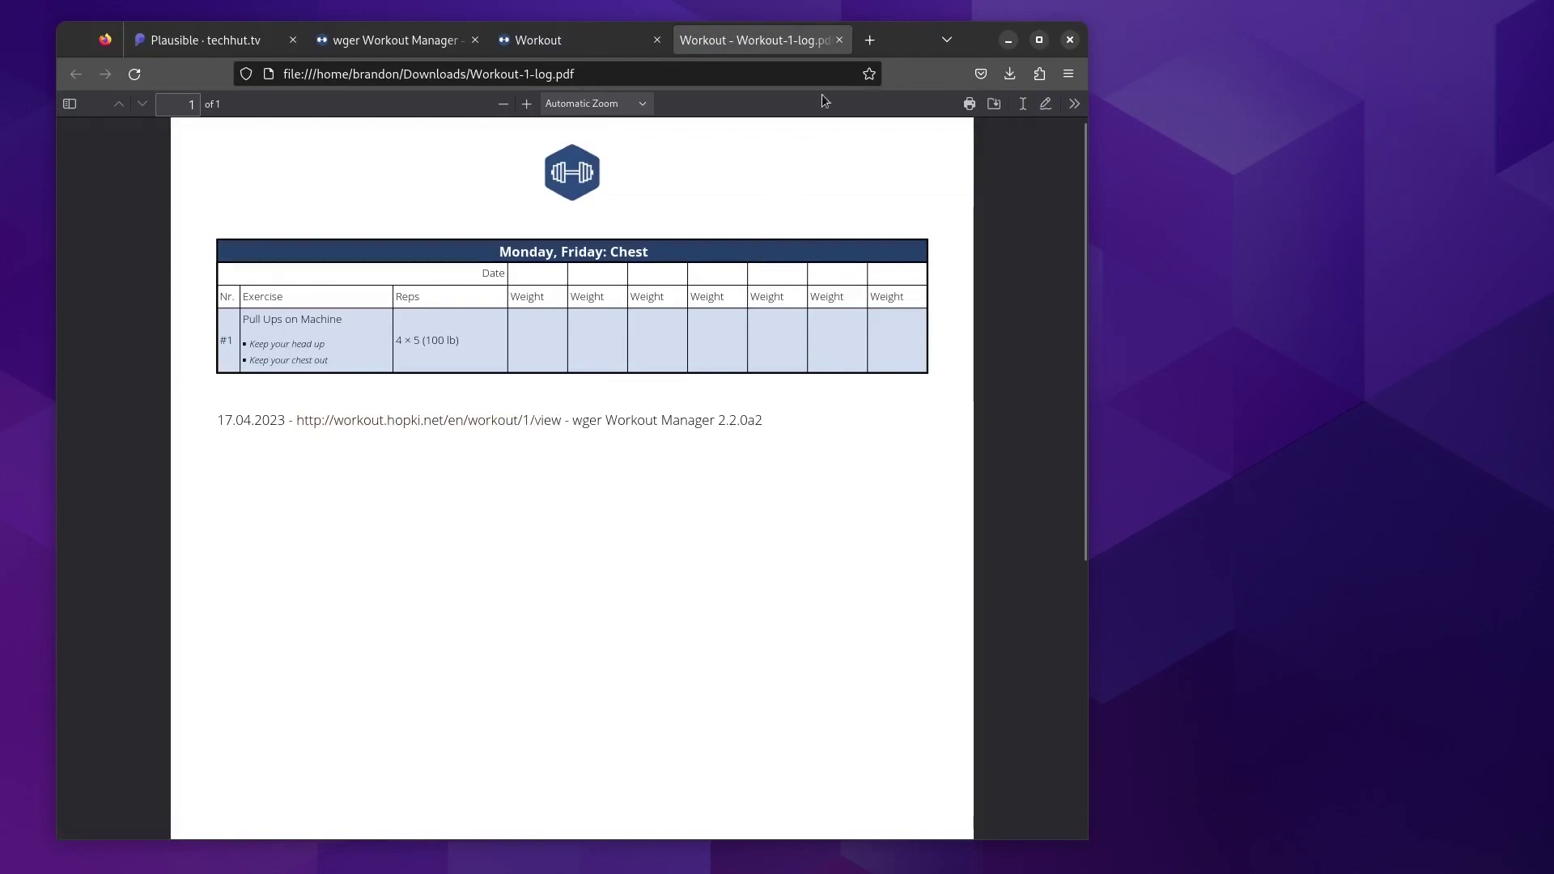
pyautogui.click(840, 41)
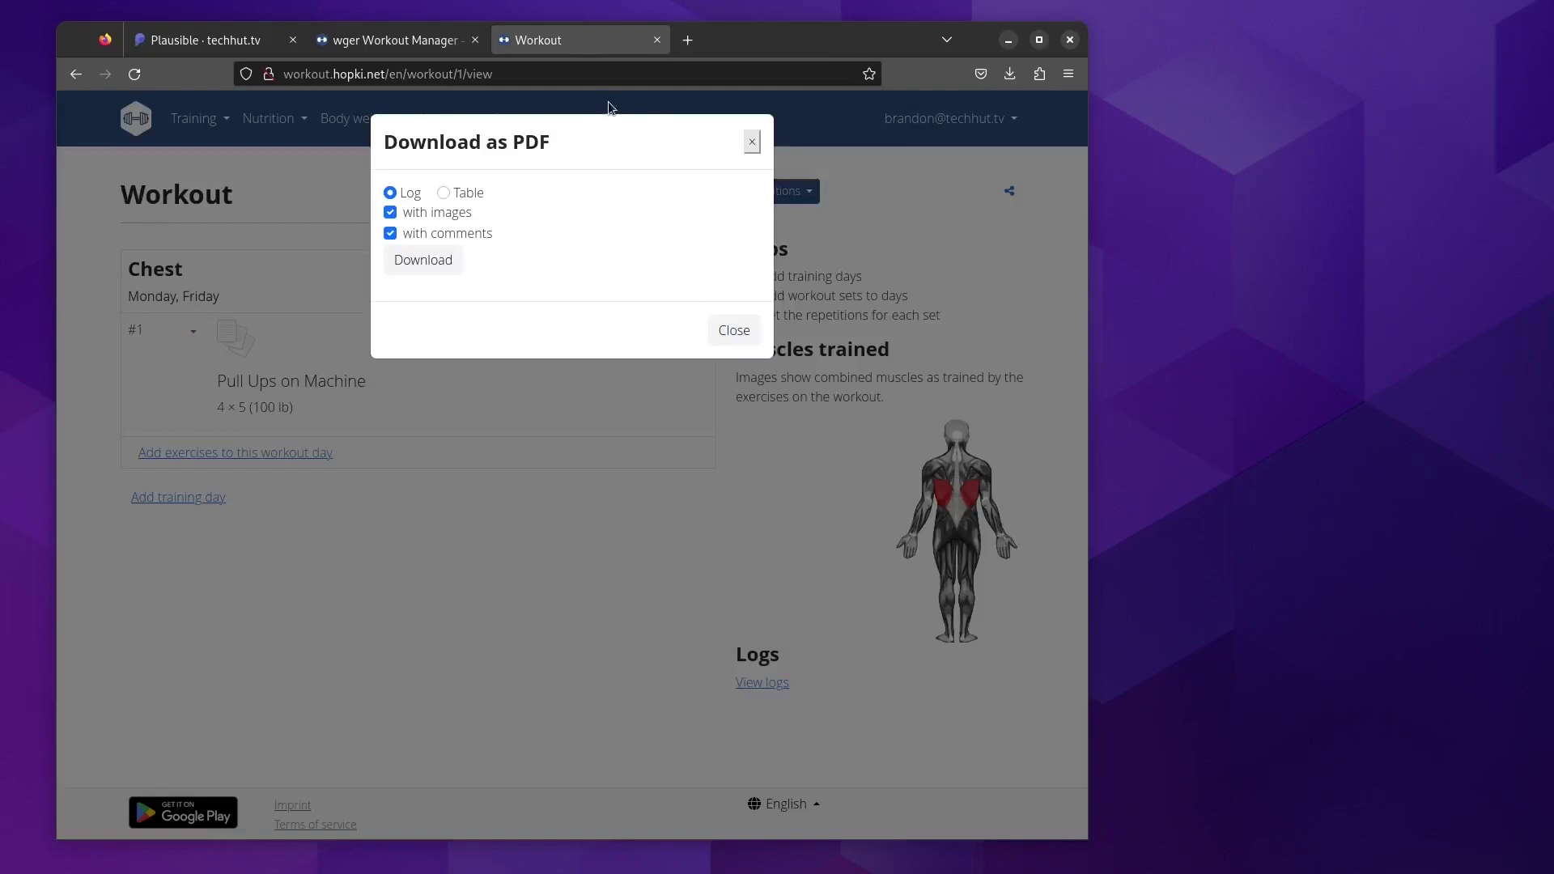
pyautogui.click(779, 640)
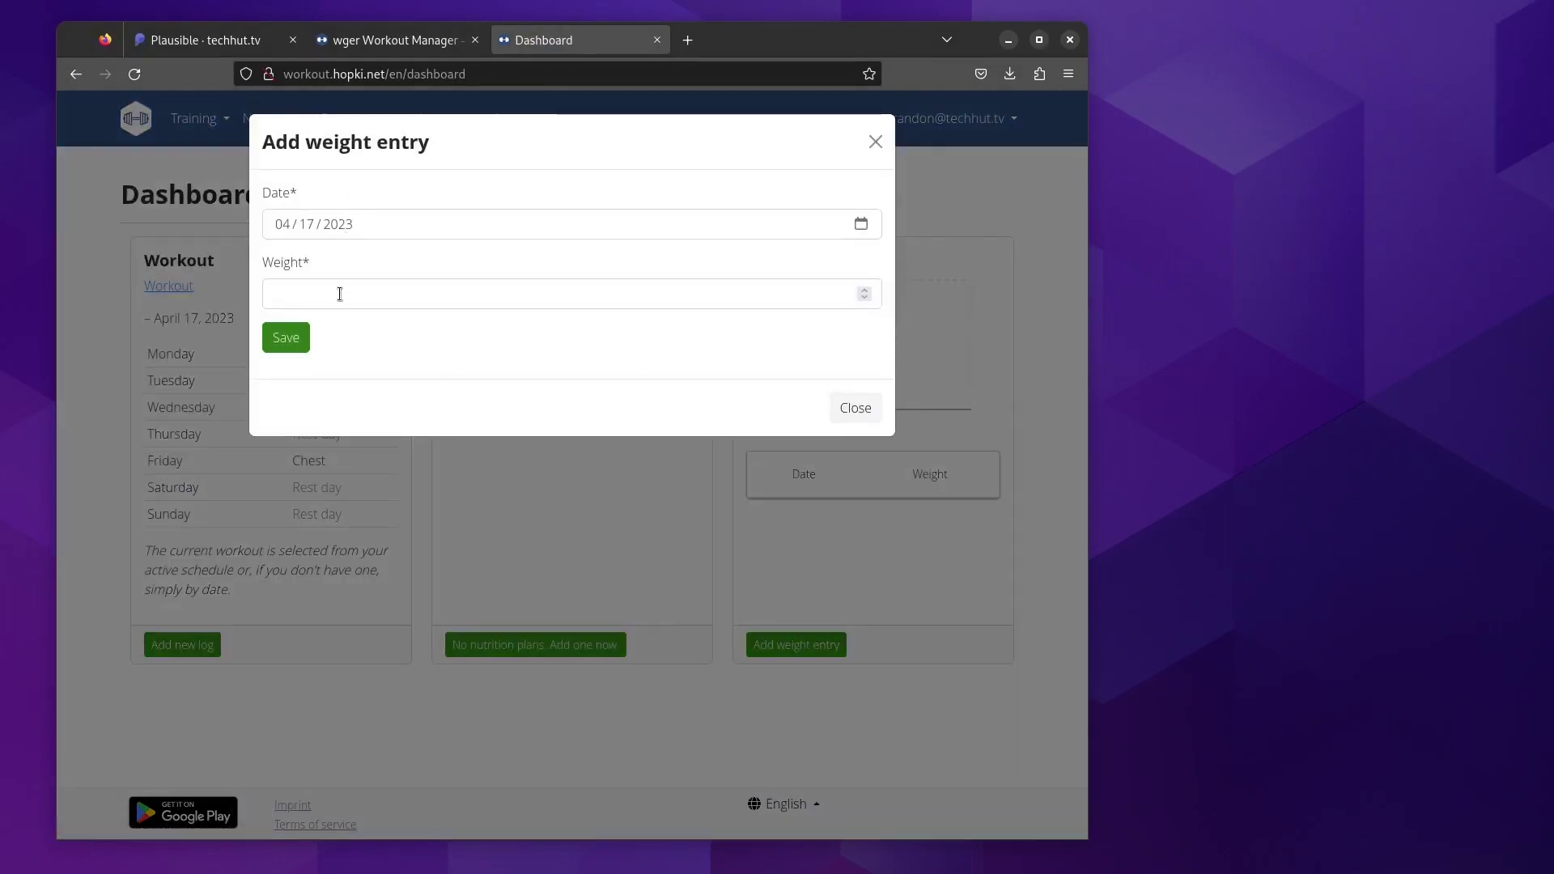
# - Log a body weight of 260, return to the dashboard, and start a new nutrition plan
pyautogui.click(339, 294)
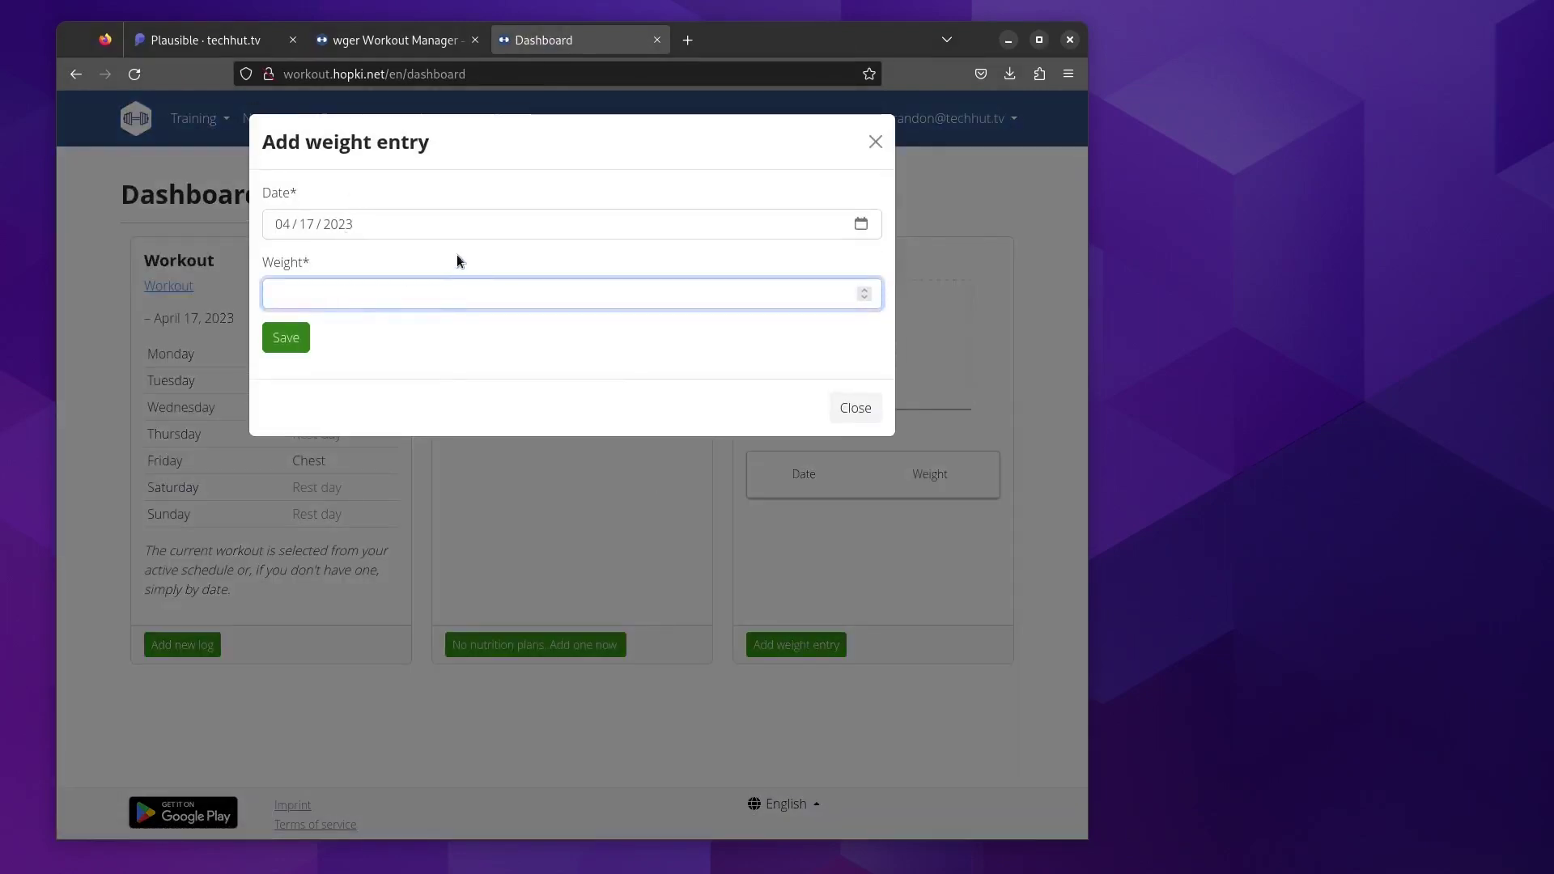
pyautogui.write('260')
pyautogui.press('Return')
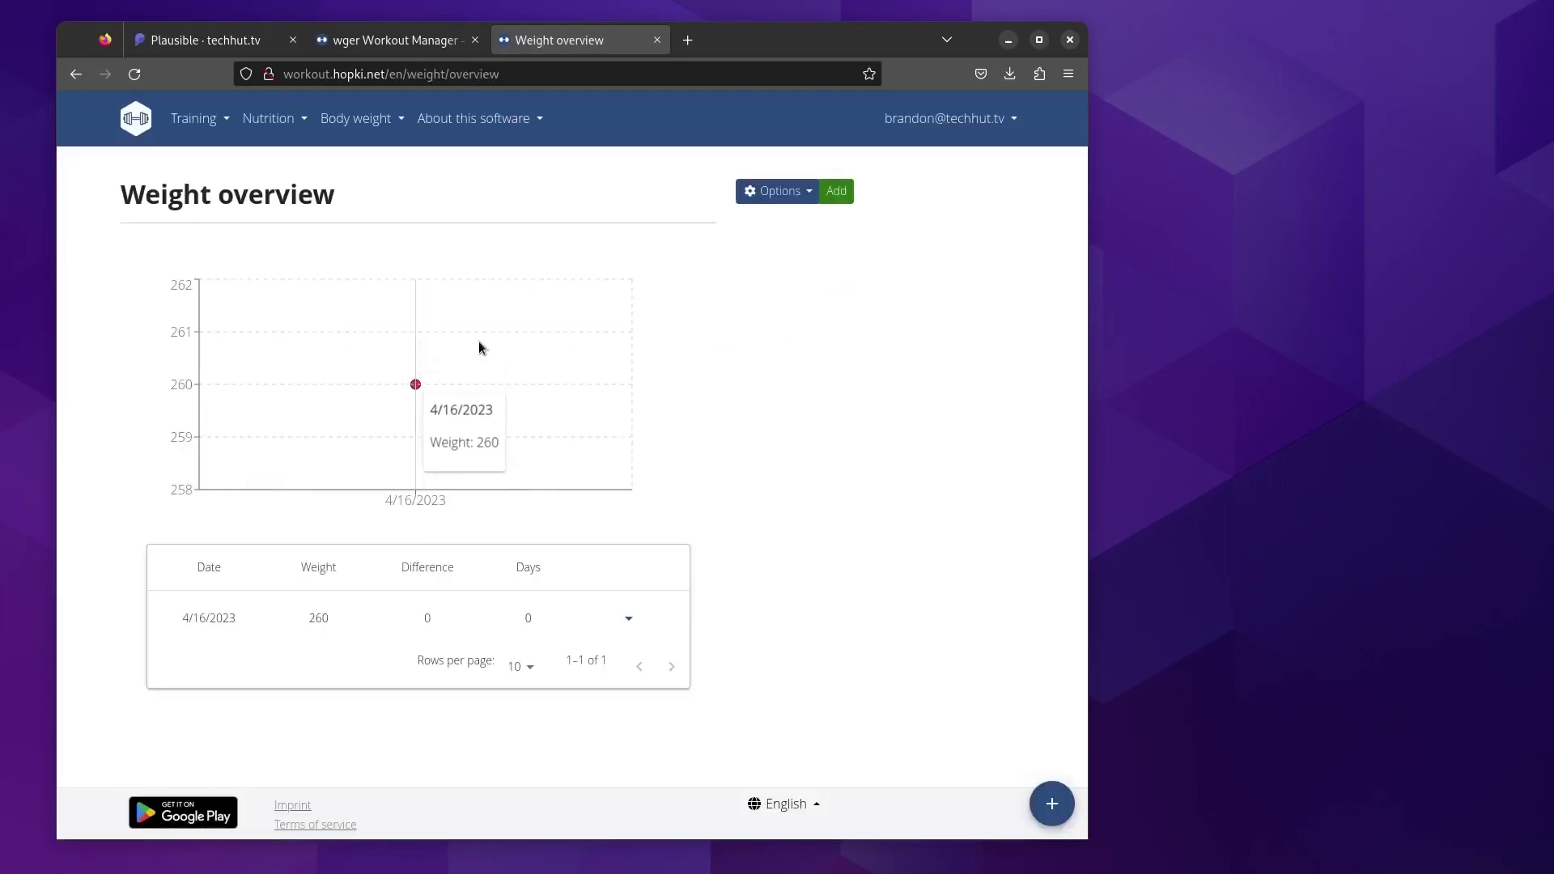
pyautogui.click(136, 125)
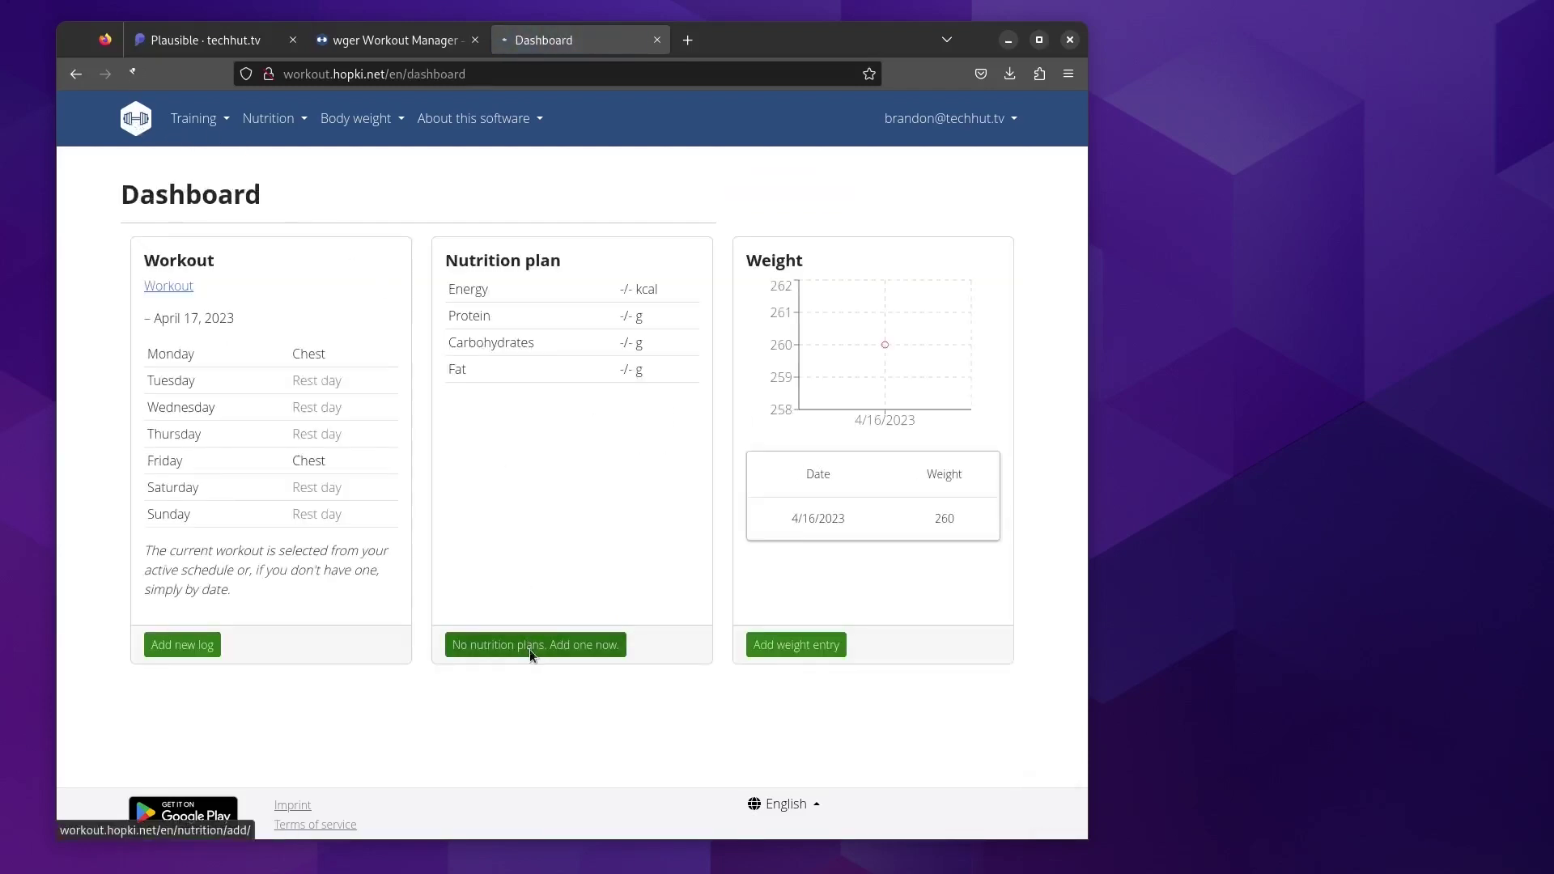
pyautogui.click(532, 647)
# - Add a meal named Breakfast at 01:00 PM to the plan, then open the Nutrition menu
pyautogui.scroll(-3, 508, 570)
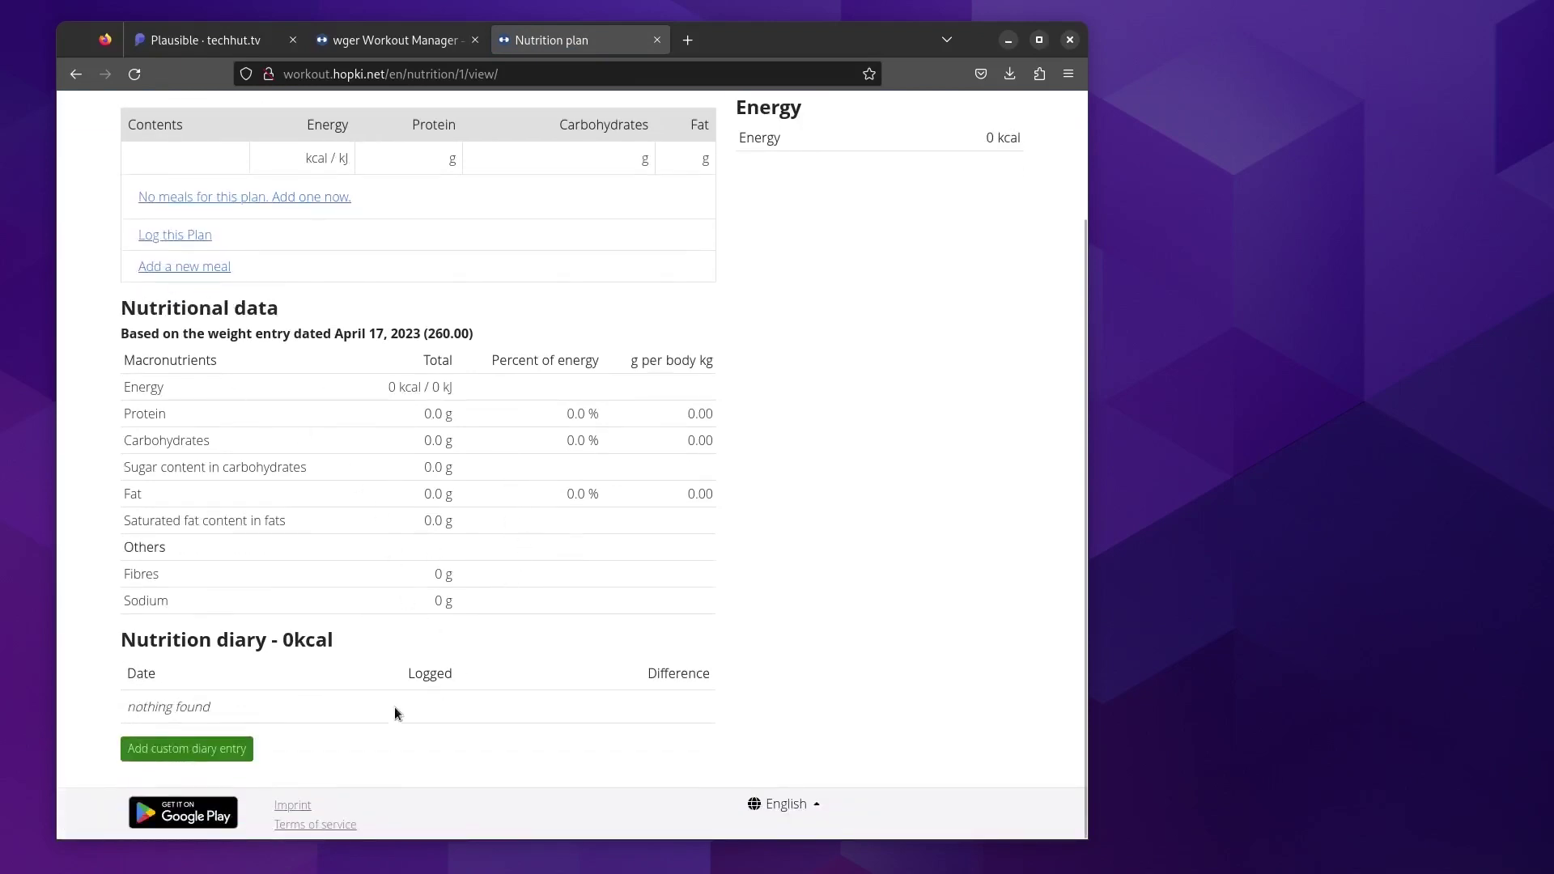
pyautogui.scroll(3, 341, 718)
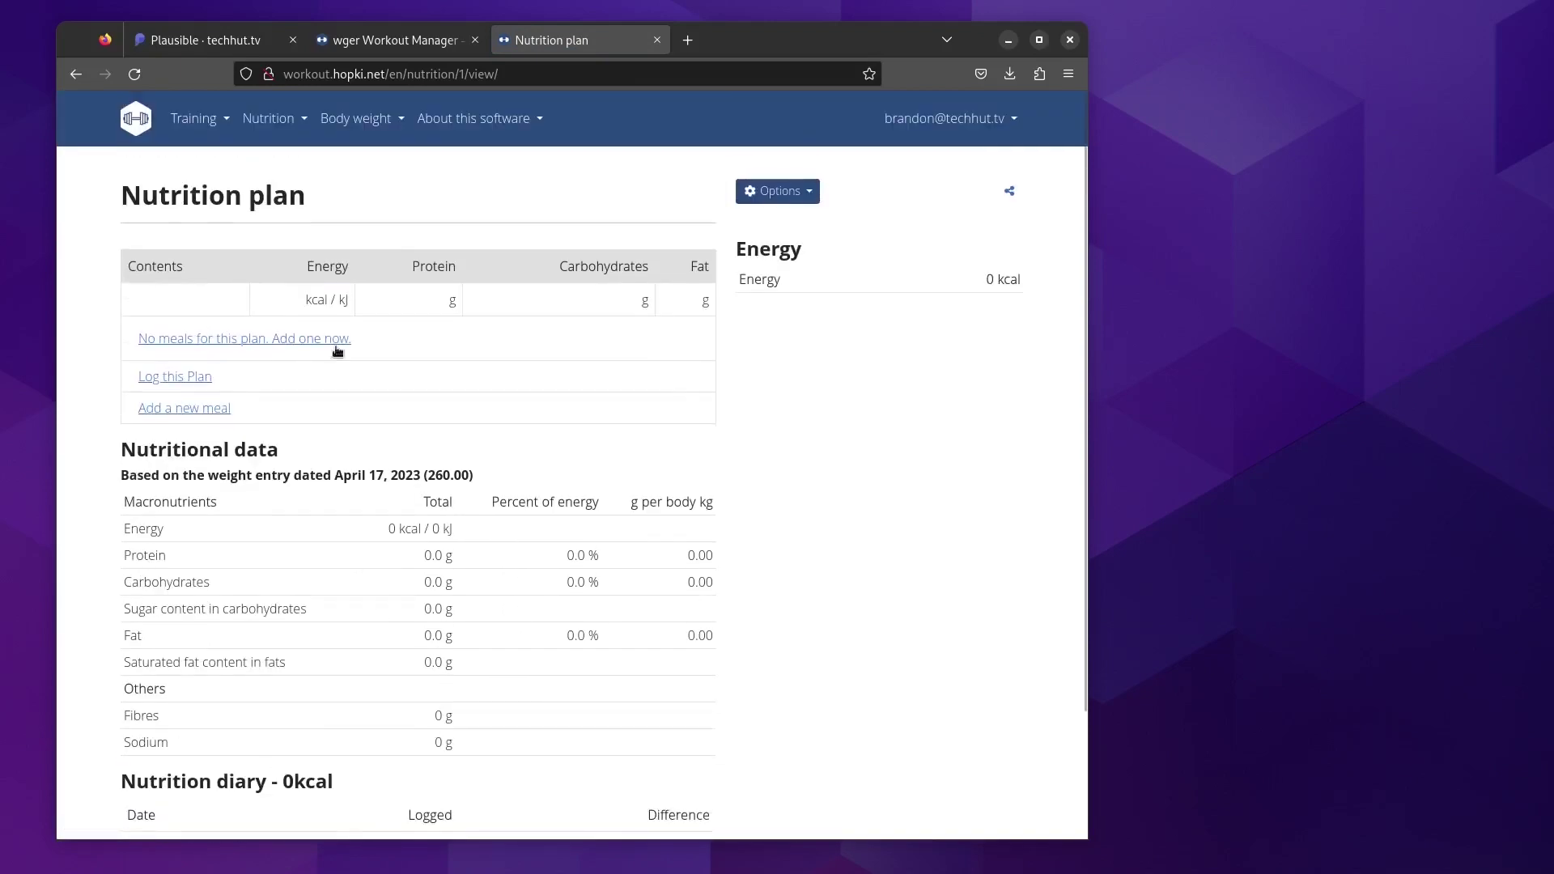
pyautogui.click(174, 346)
pyautogui.click(363, 292)
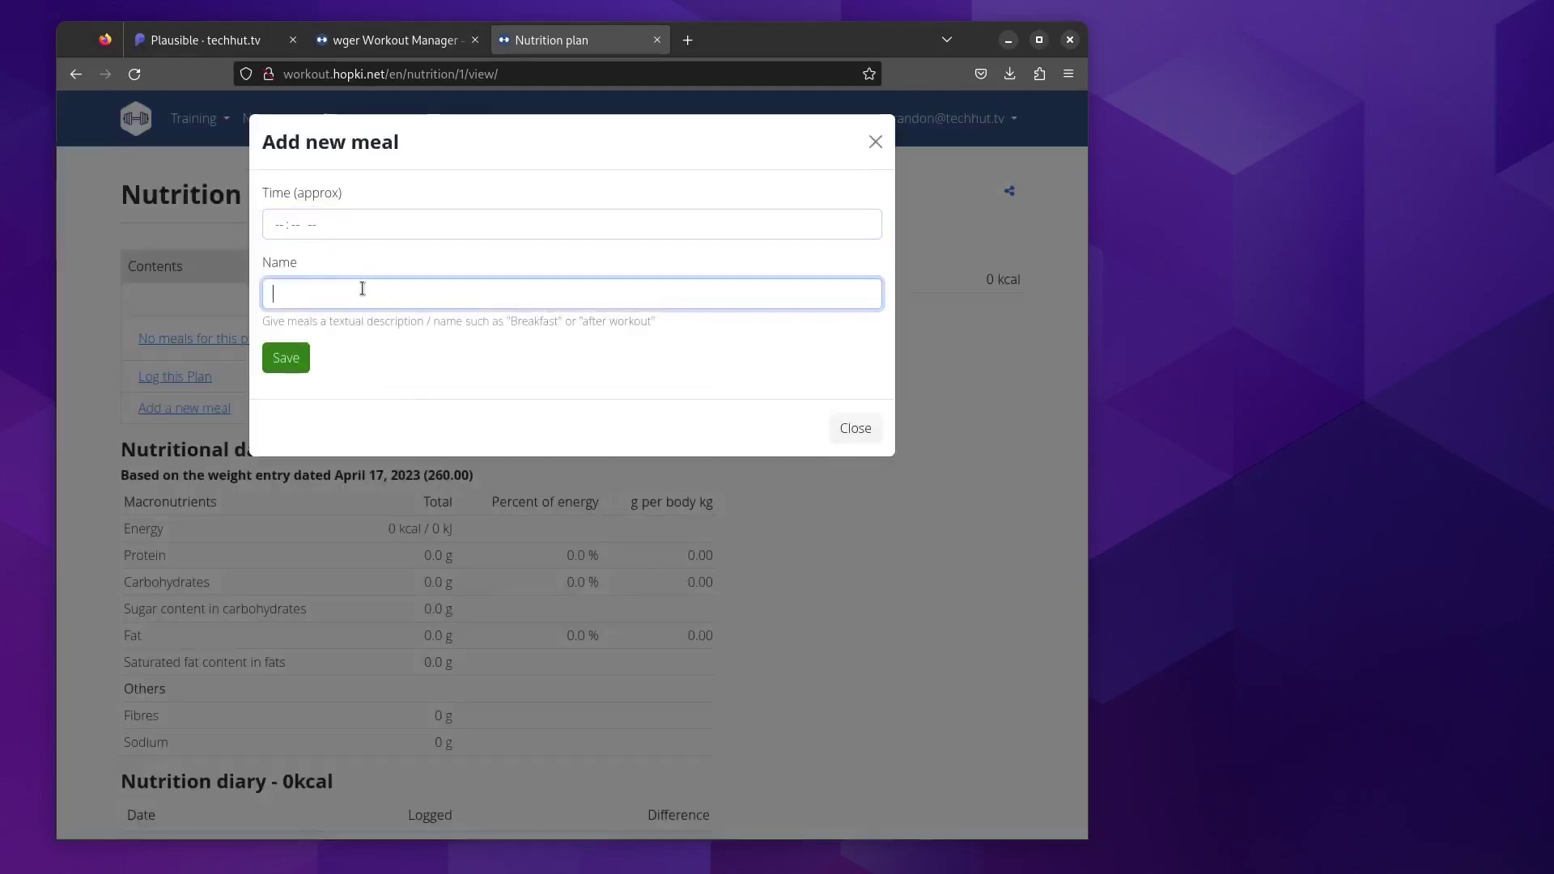
pyautogui.click(329, 230)
pyautogui.write('0100')
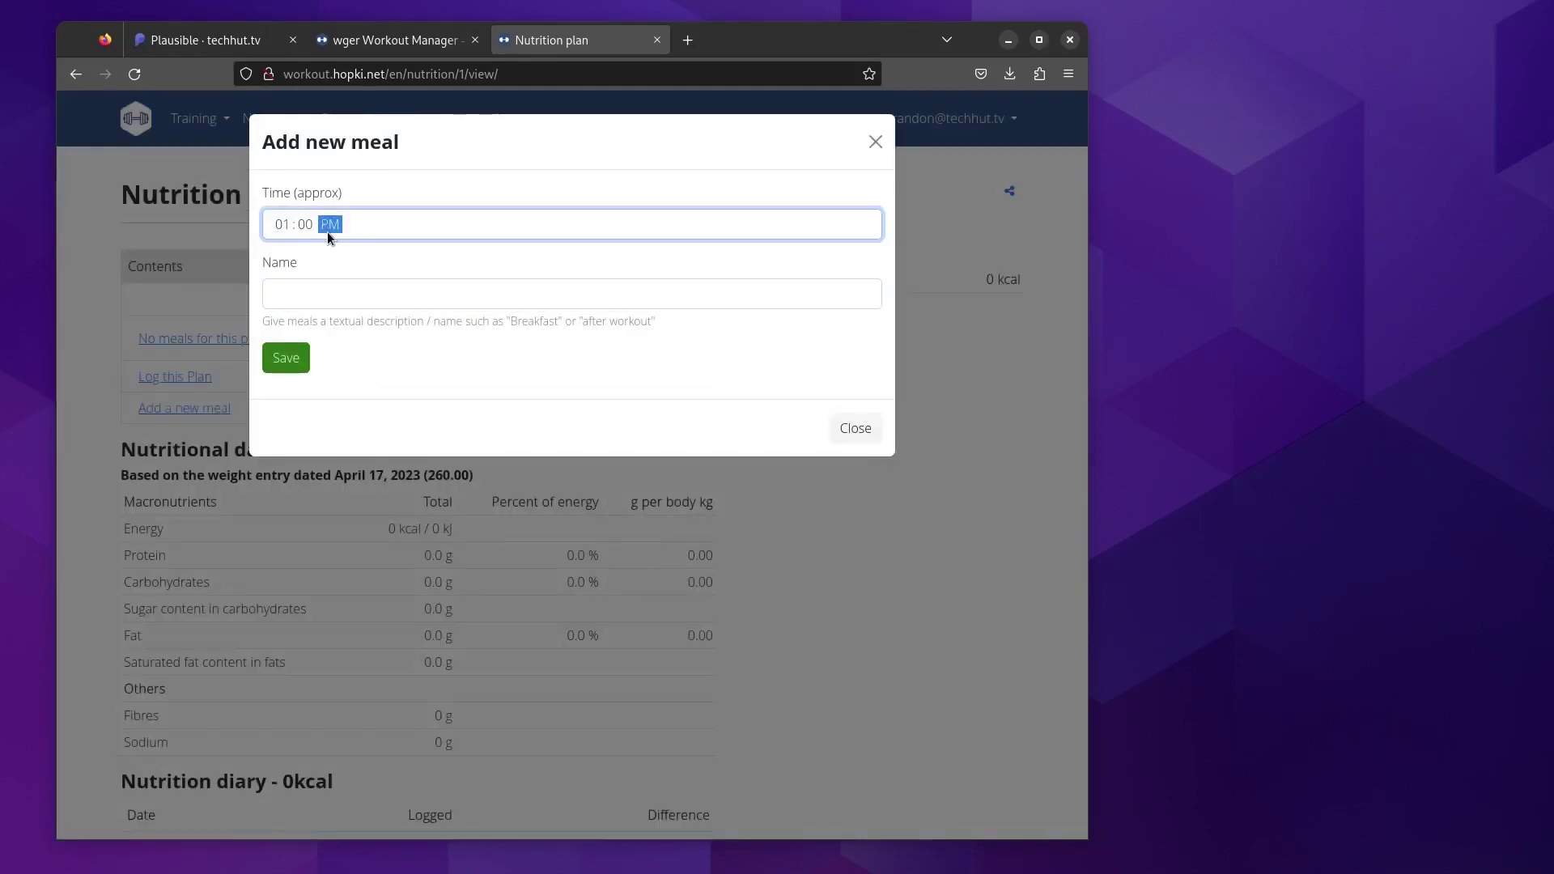
pyautogui.click(393, 294)
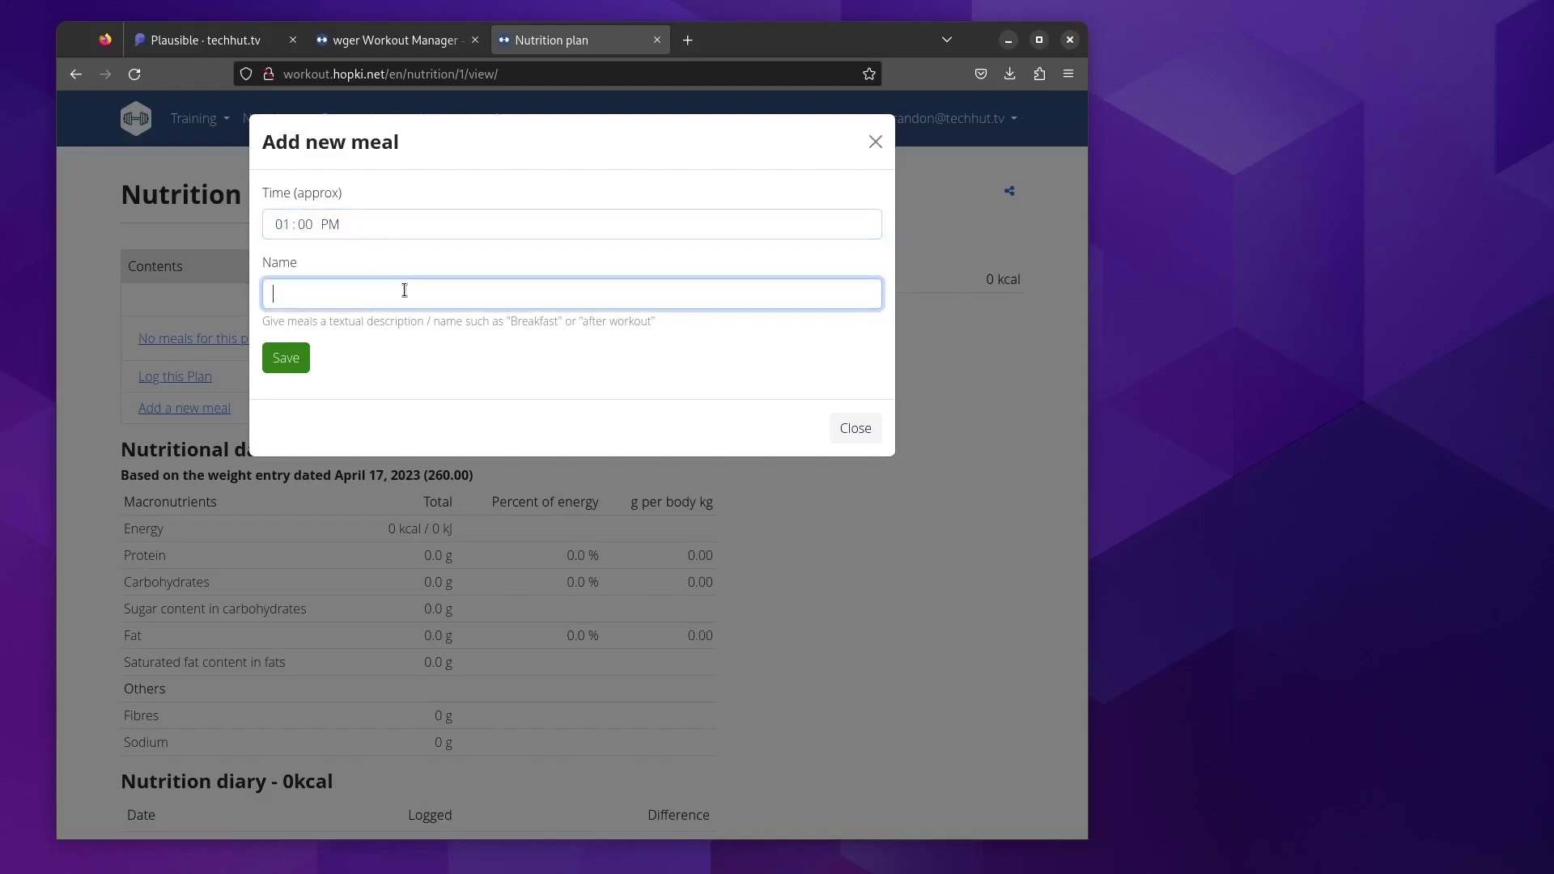
pyautogui.write('Breakfast')
pyautogui.click(301, 366)
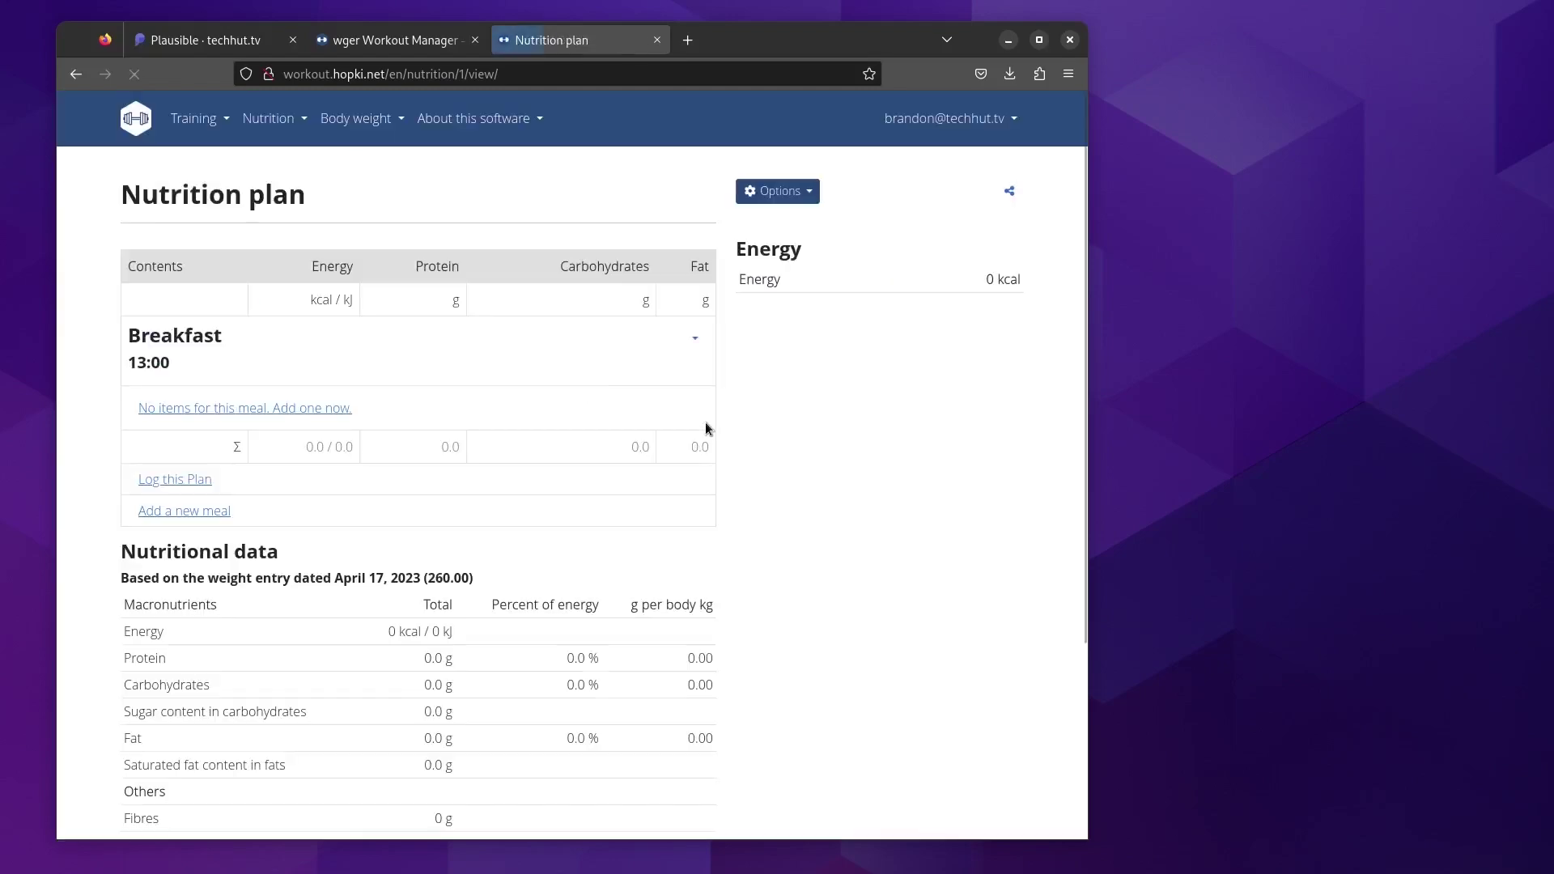
pyautogui.scroll(-3, 564, 386)
pyautogui.scroll(3, 541, 519)
pyautogui.click(298, 123)
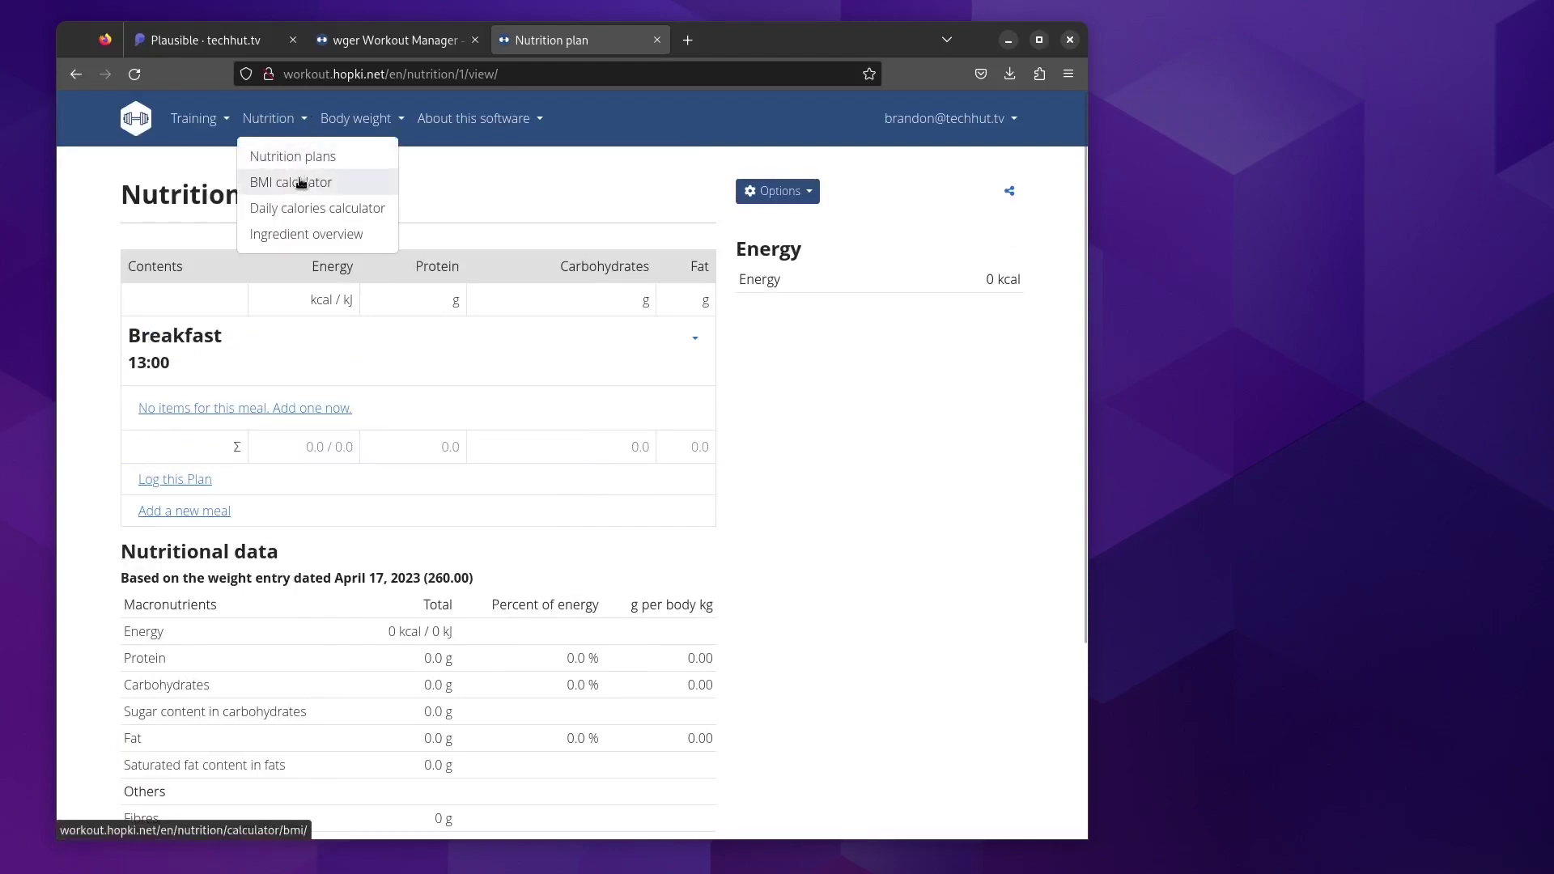
# - View the empty Ingredient overview and Training Gallery pages, then go back to the dashboard
pyautogui.click(364, 237)
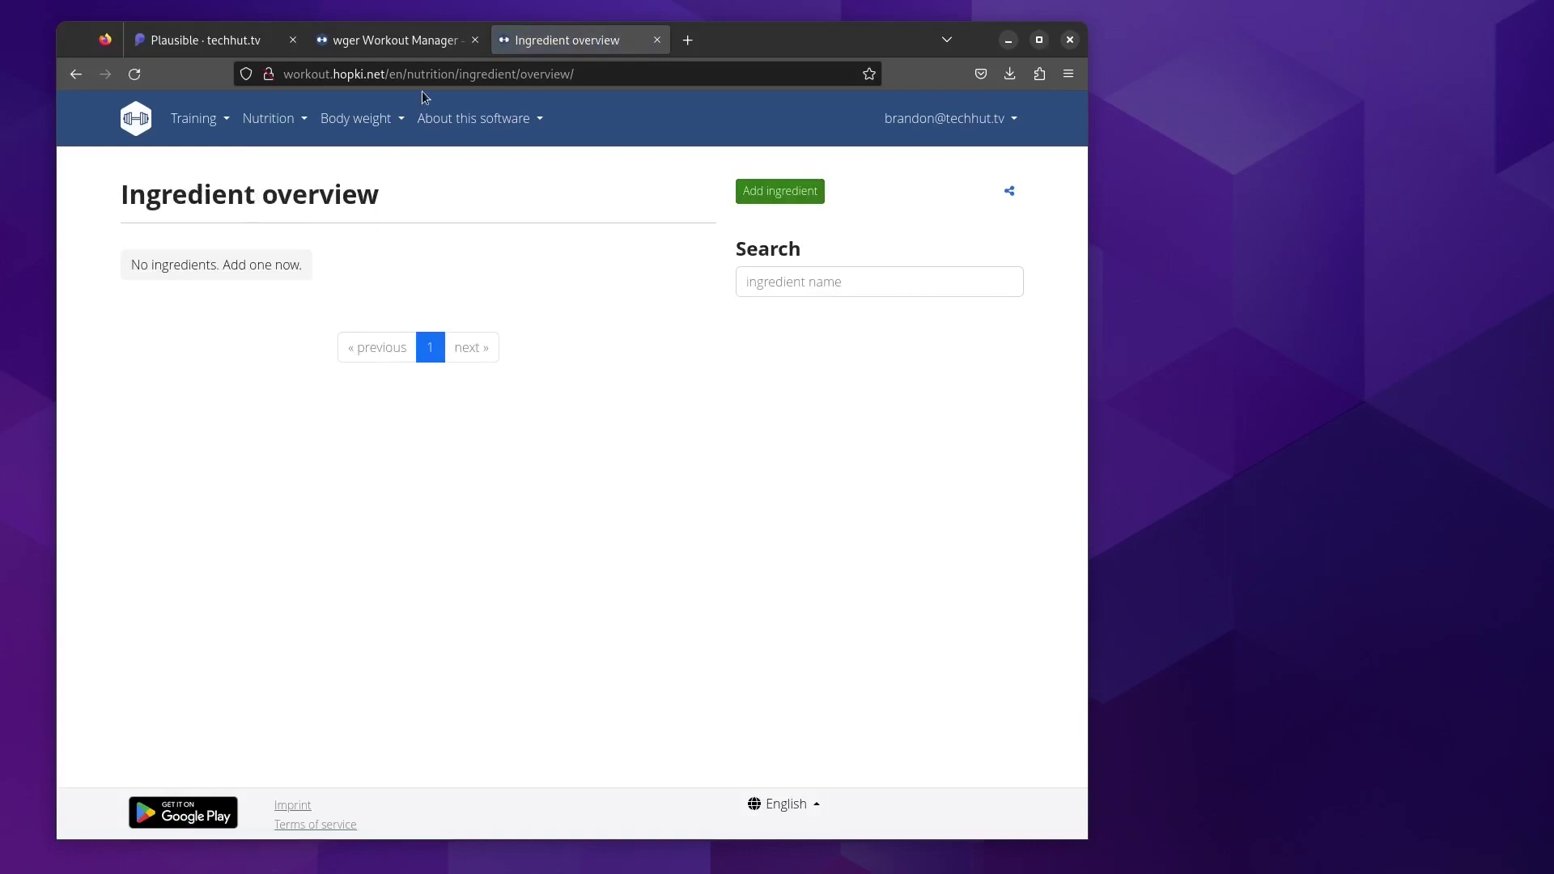
pyautogui.click(197, 119)
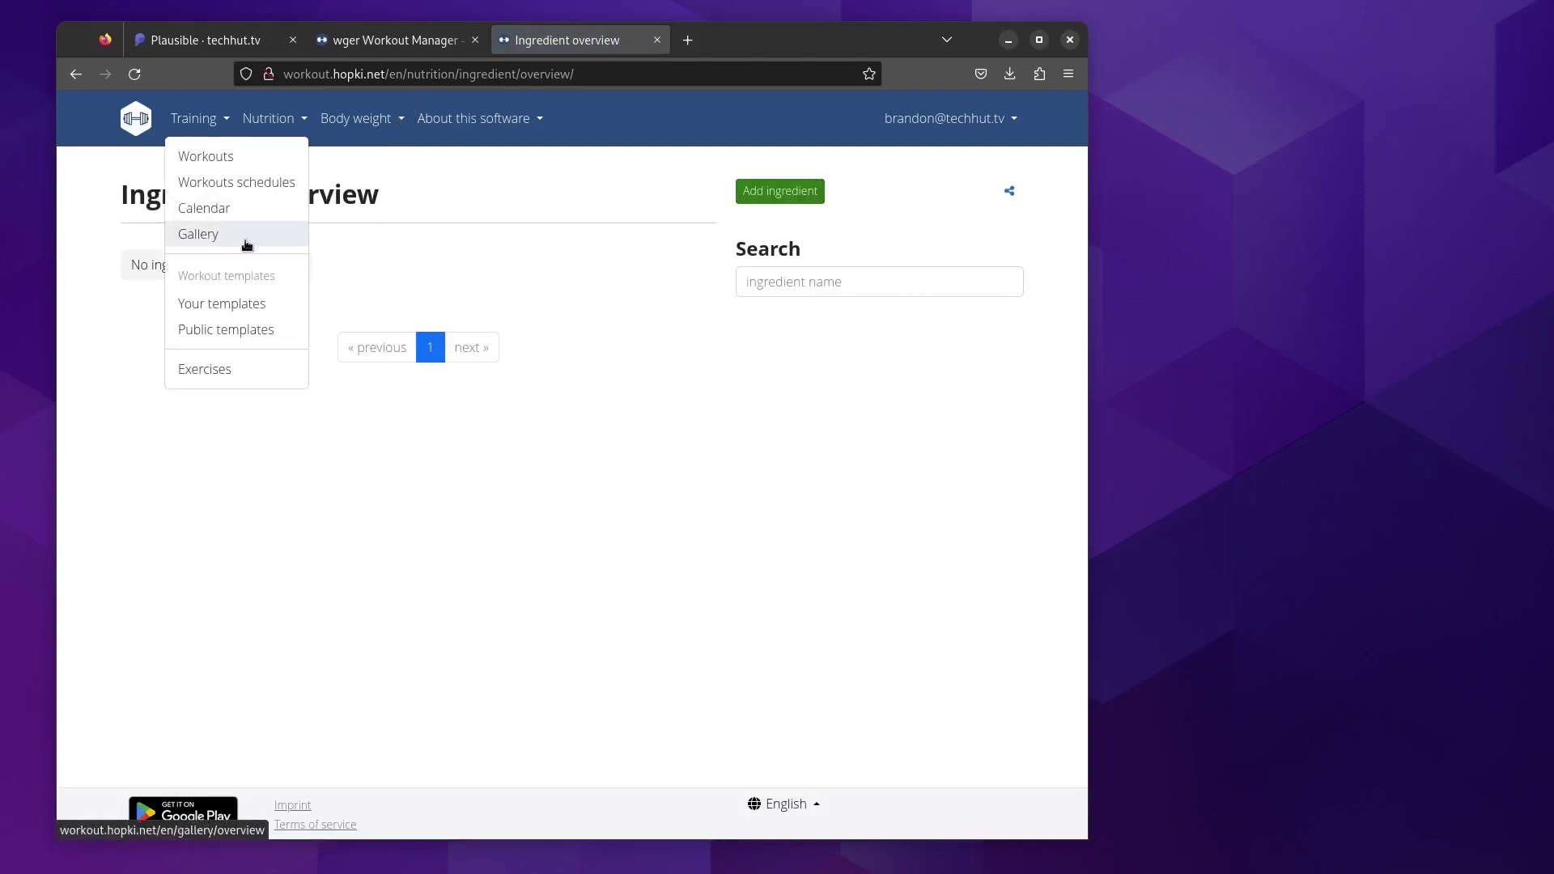
pyautogui.click(218, 242)
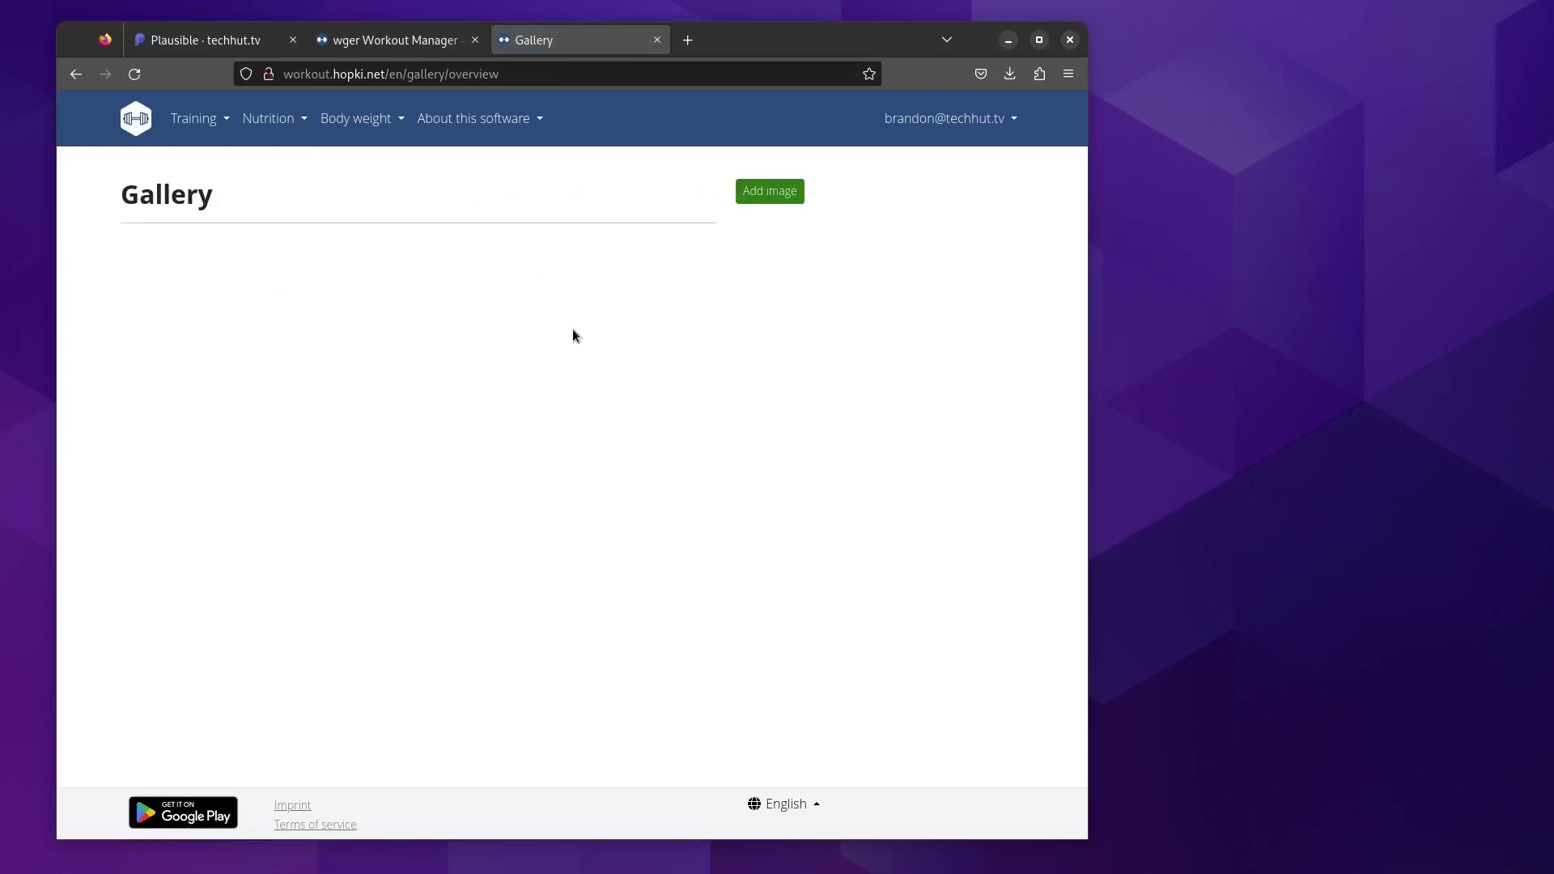
pyautogui.click(136, 119)
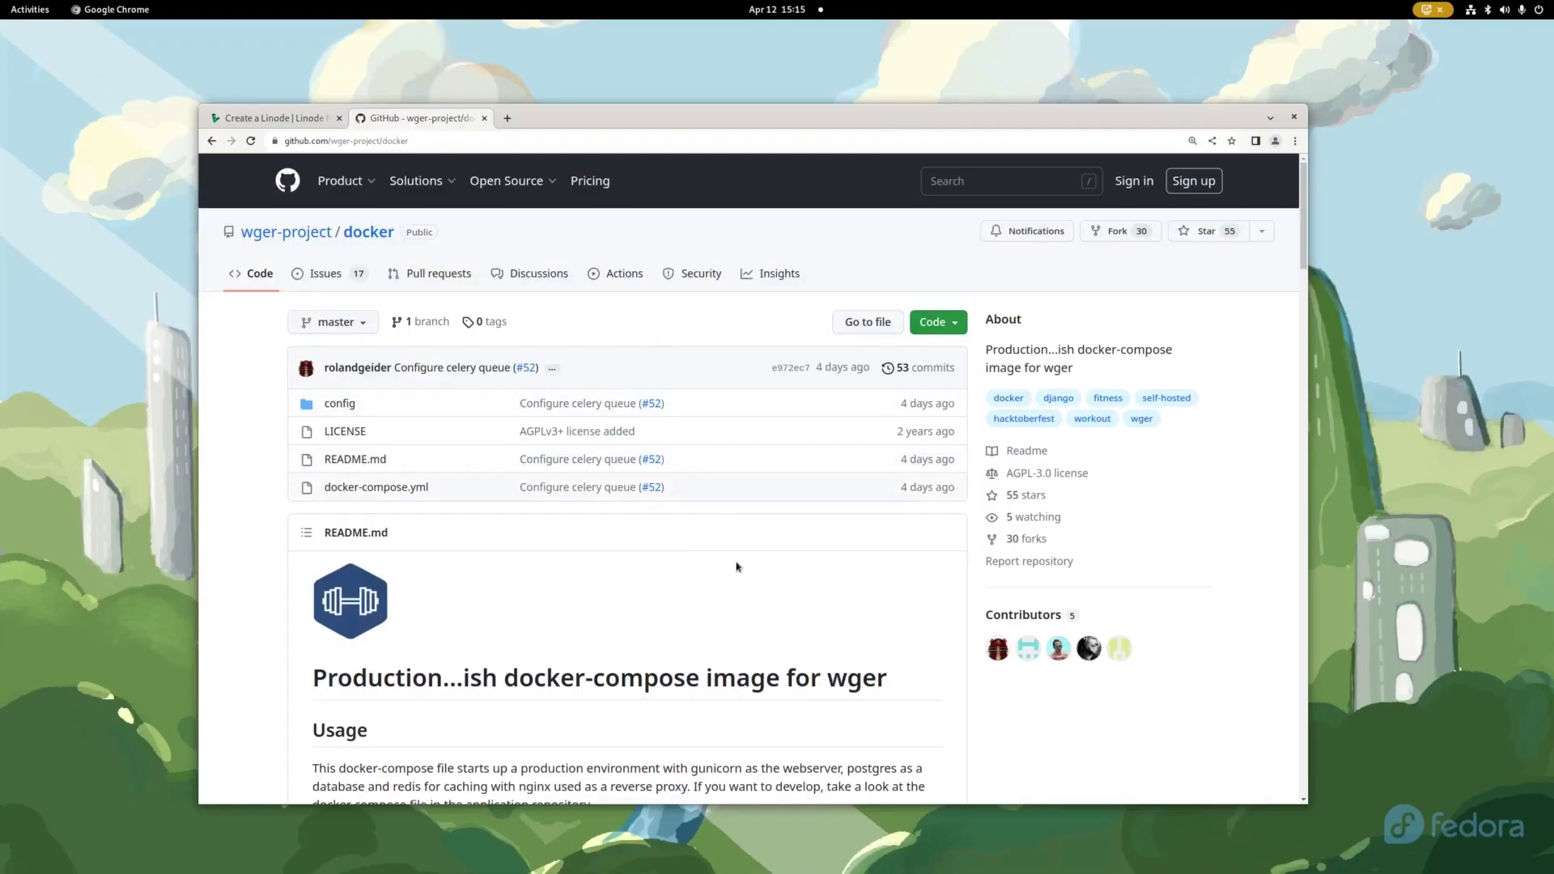
pyautogui.scroll(-2, 732, 565)
pyautogui.scroll(-5, 732, 565)
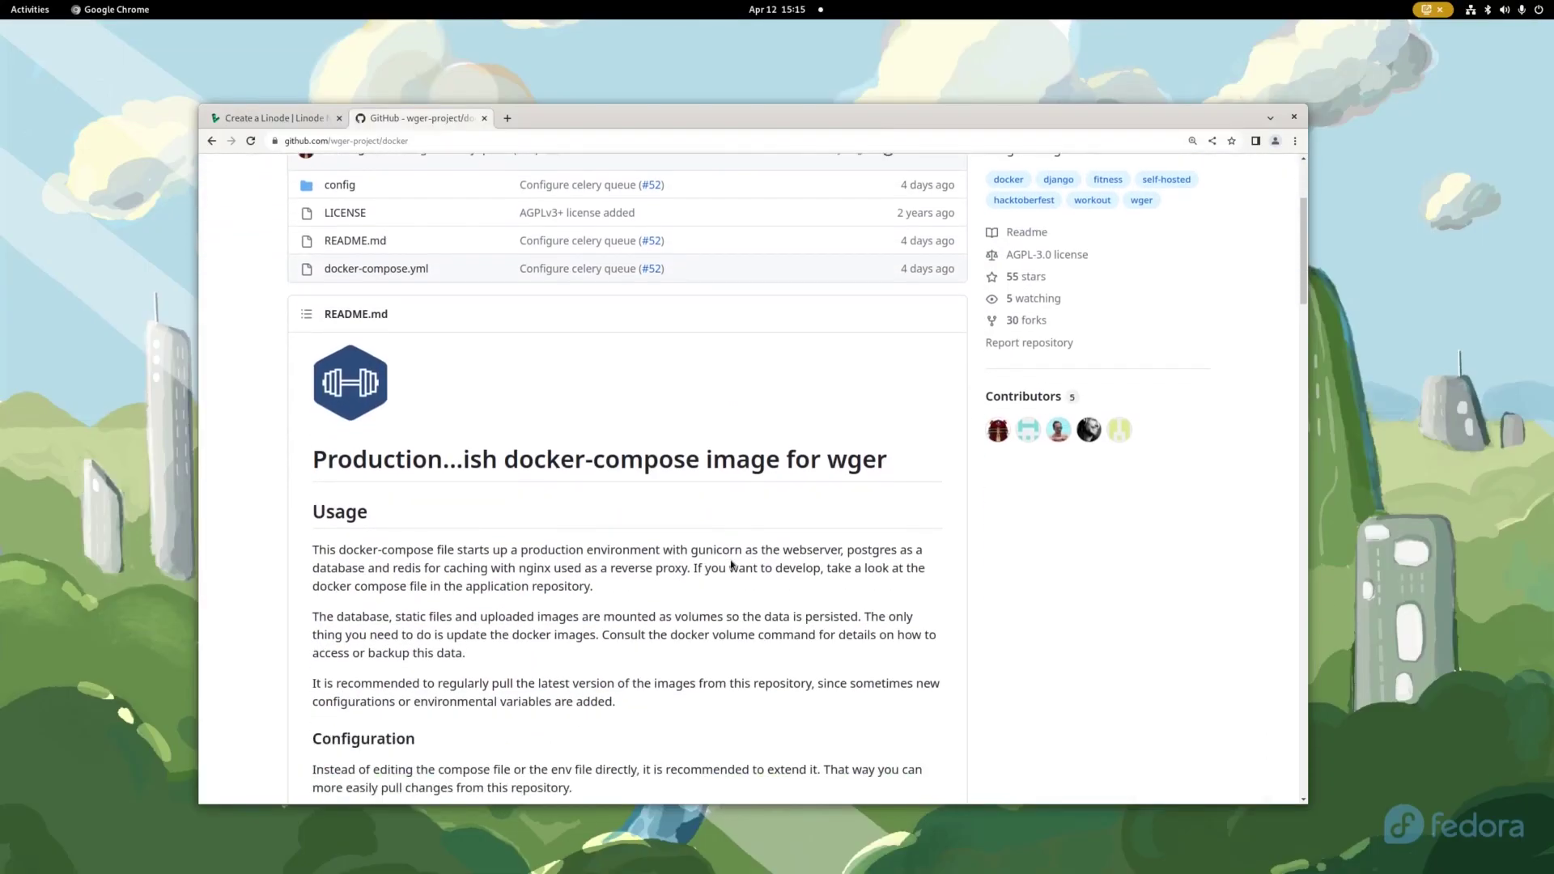
pyautogui.scroll(-3, 732, 565)
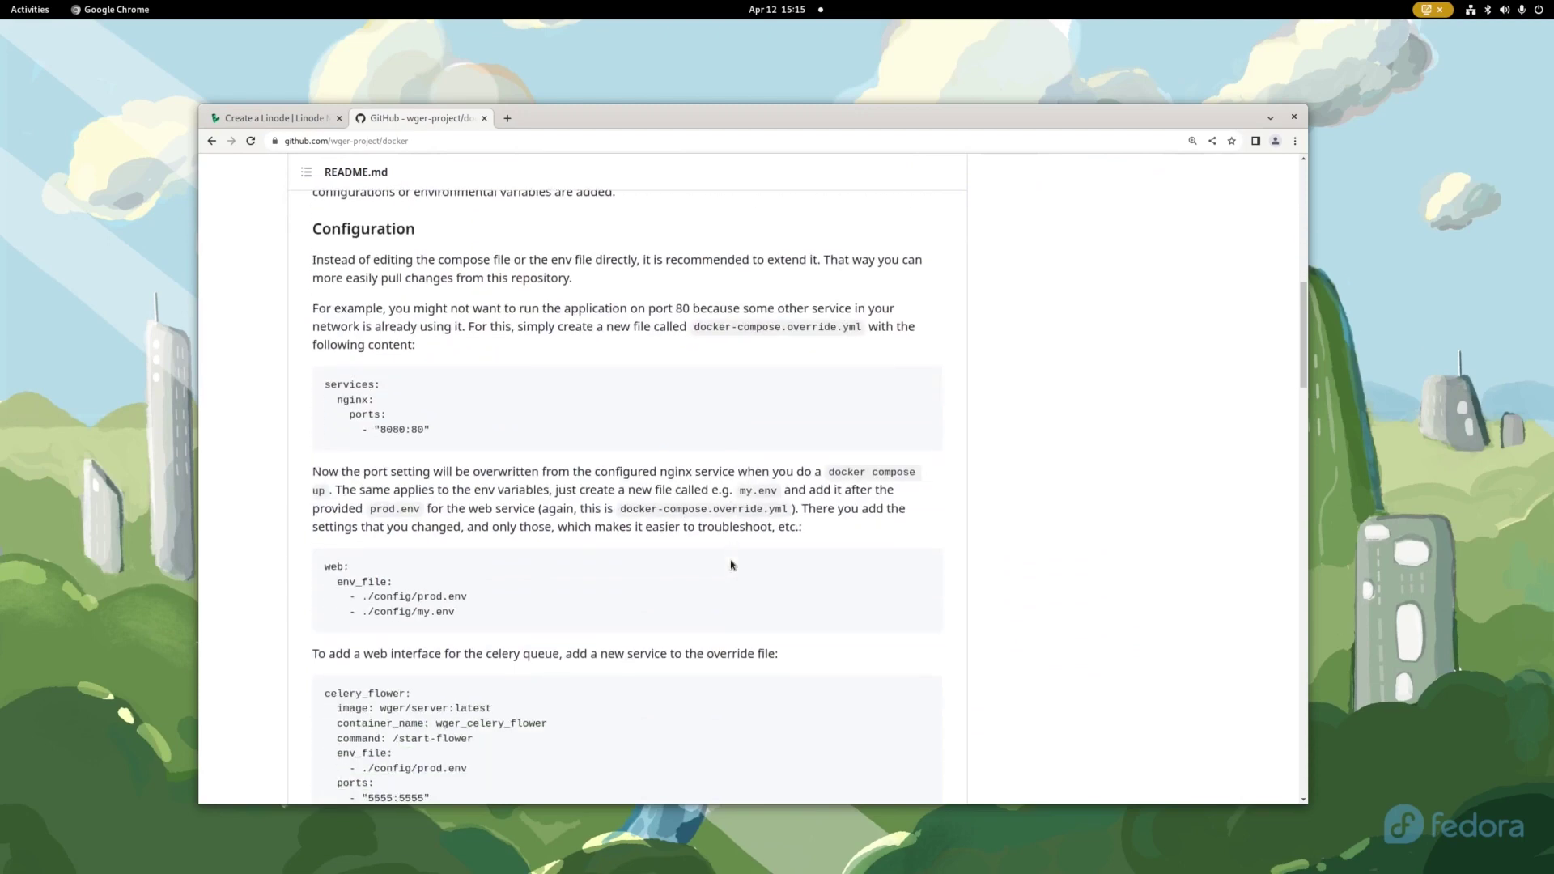
pyautogui.scroll(10, 731, 565)
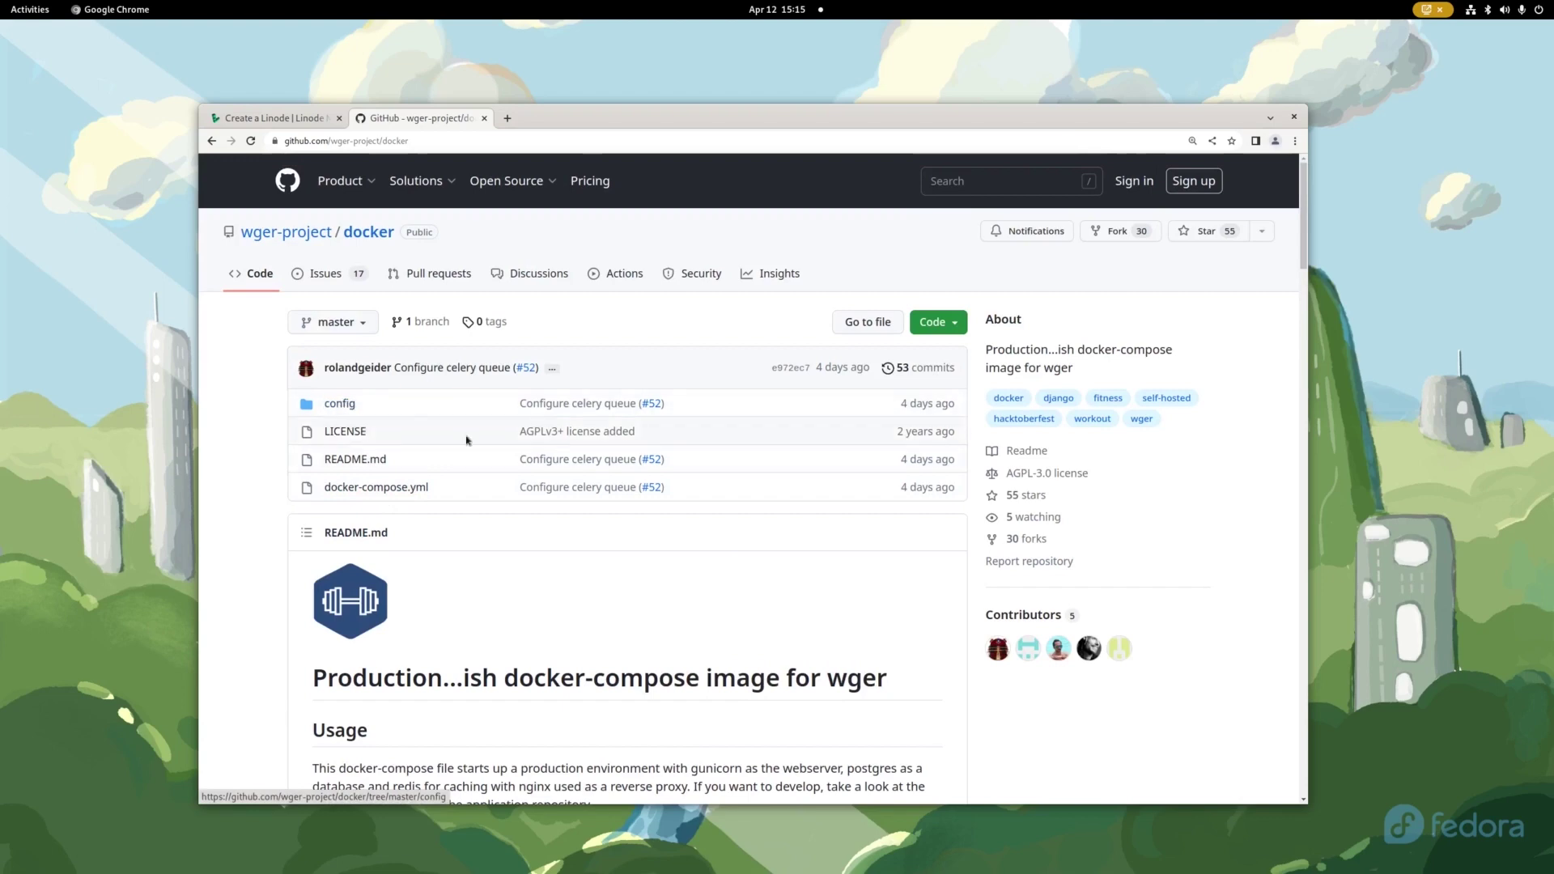
# - Open Domains in a new tab and view the DNS records for hopki.net
pyautogui.click(274, 118)
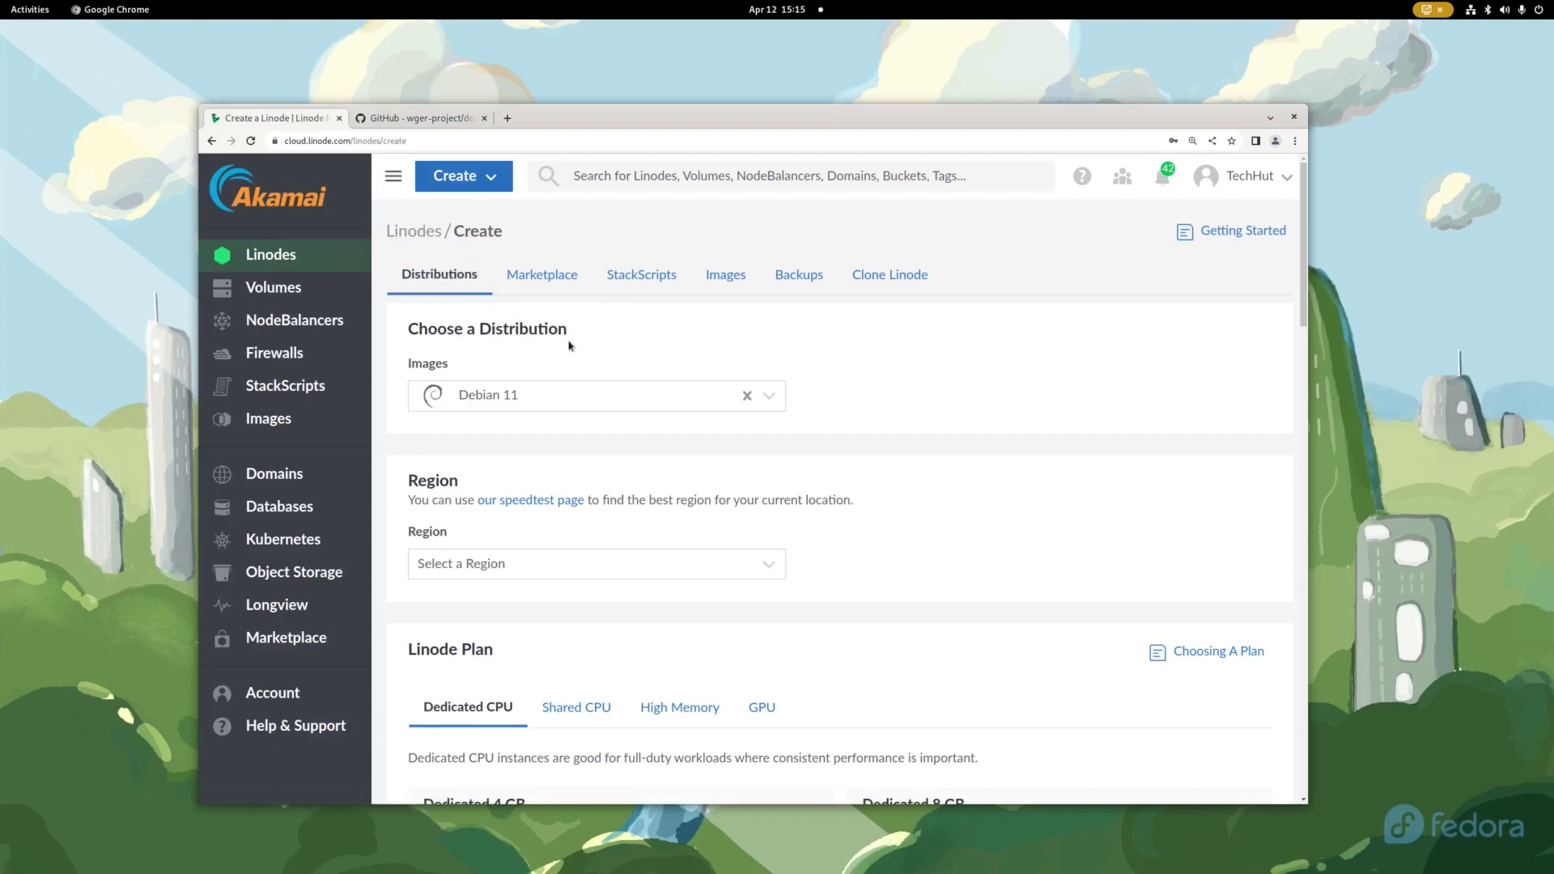
pyautogui.rightClick(276, 477)
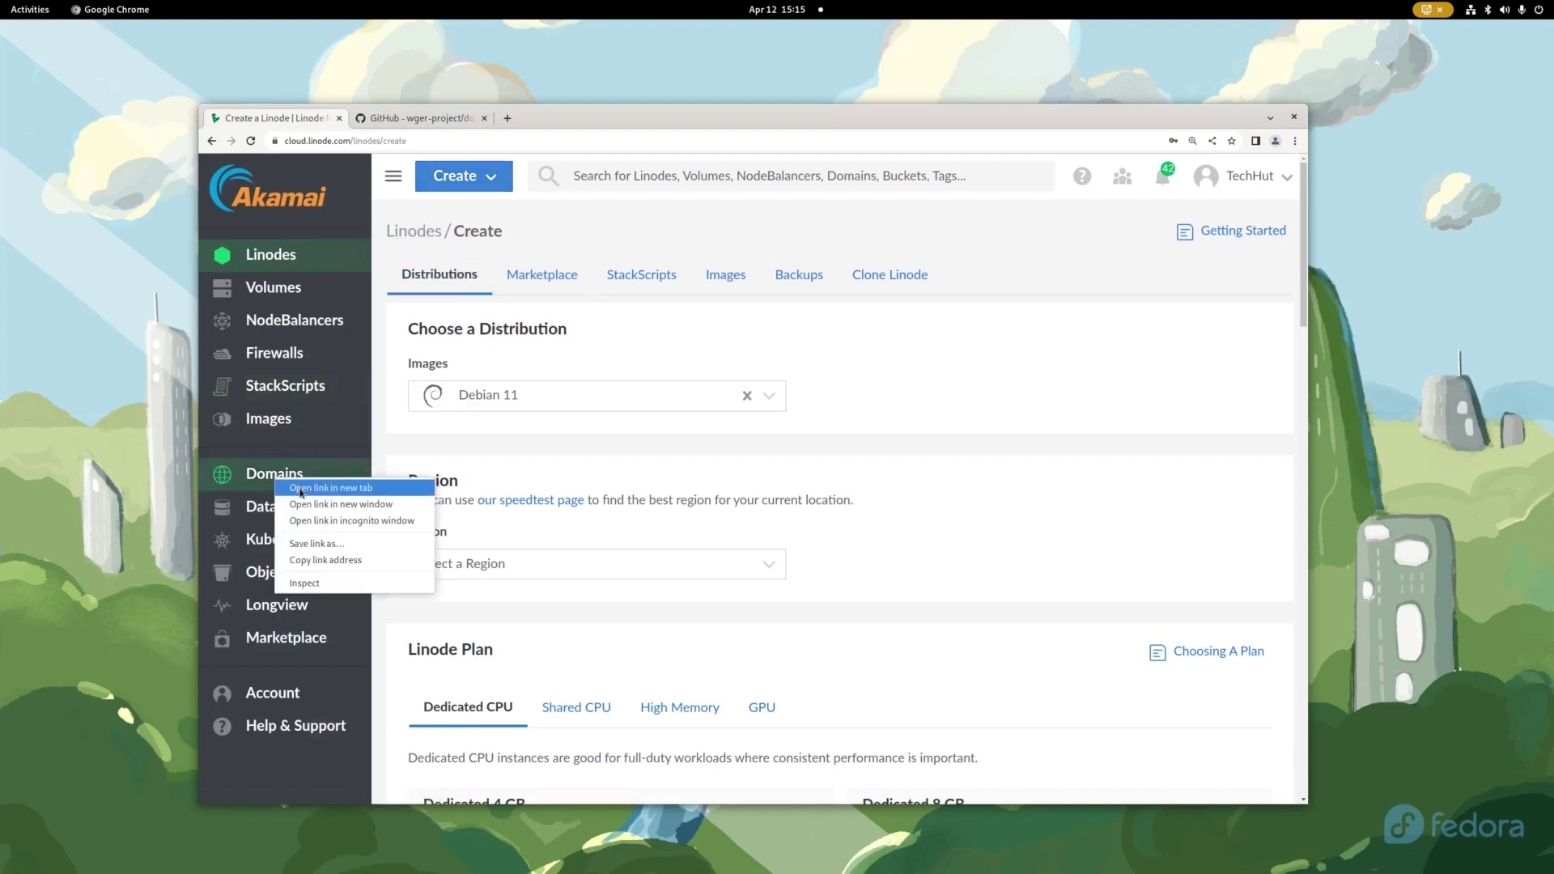
pyautogui.click(301, 489)
pyautogui.click(413, 118)
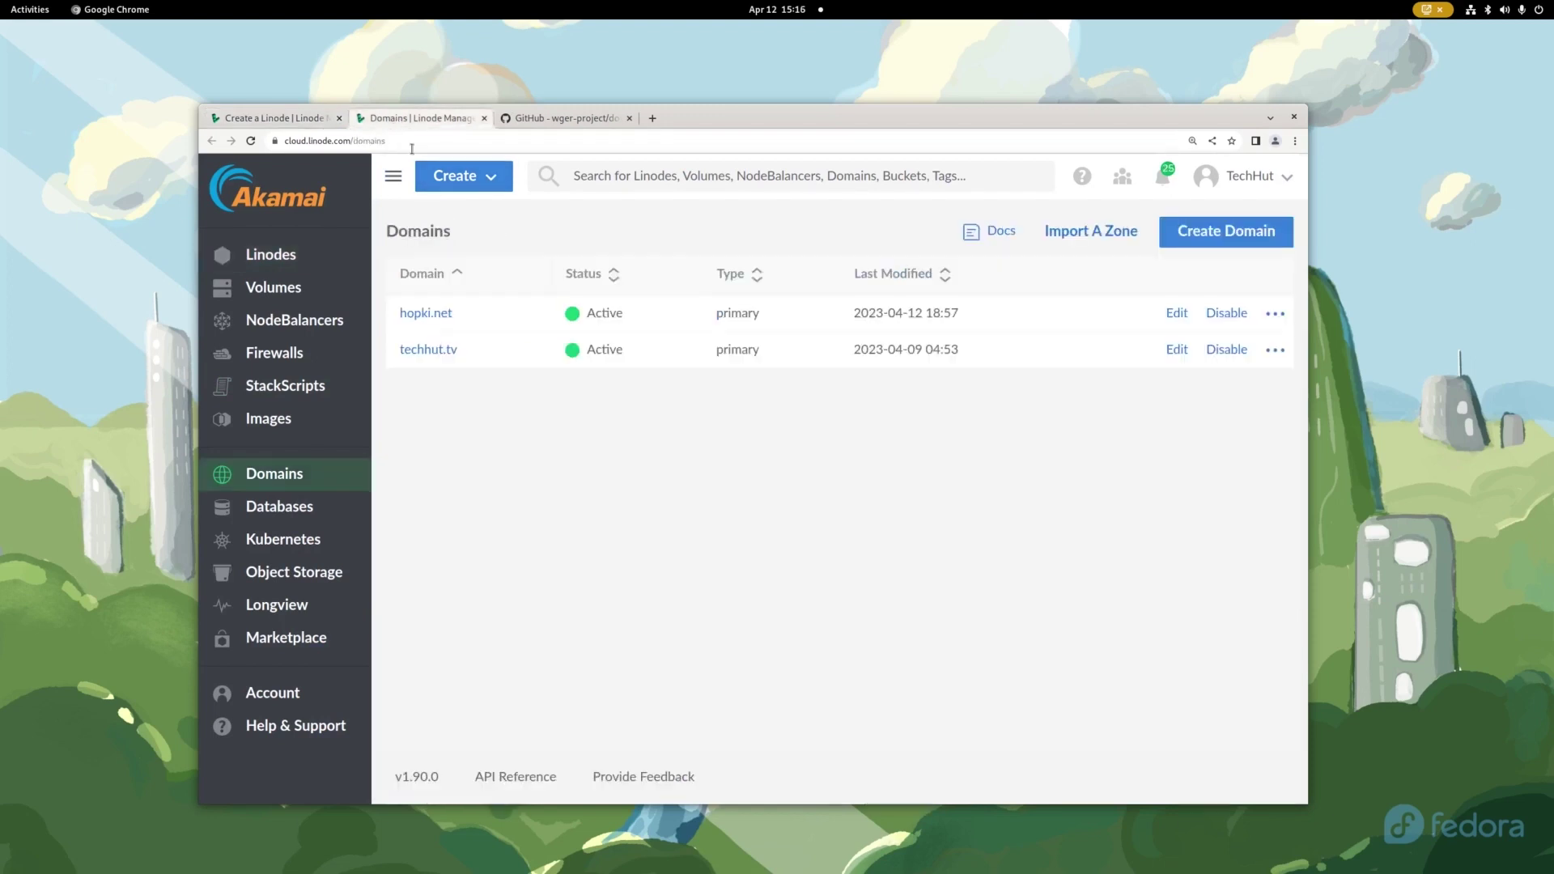
pyautogui.click(427, 314)
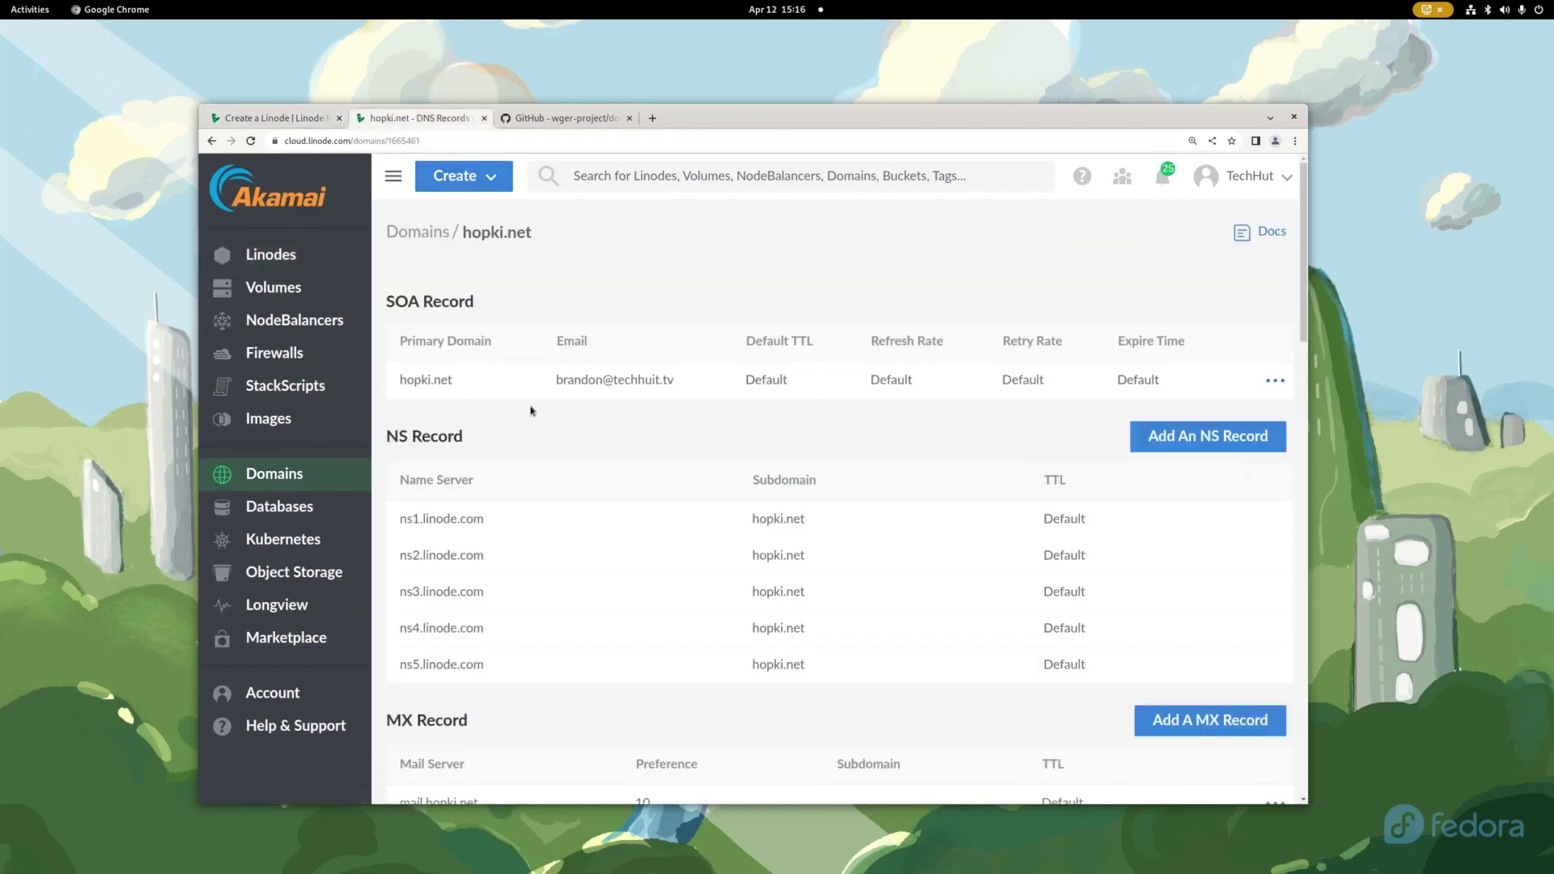
# - Go to Profile > API Tokens and start a new personal access token
pyautogui.click(1237, 183)
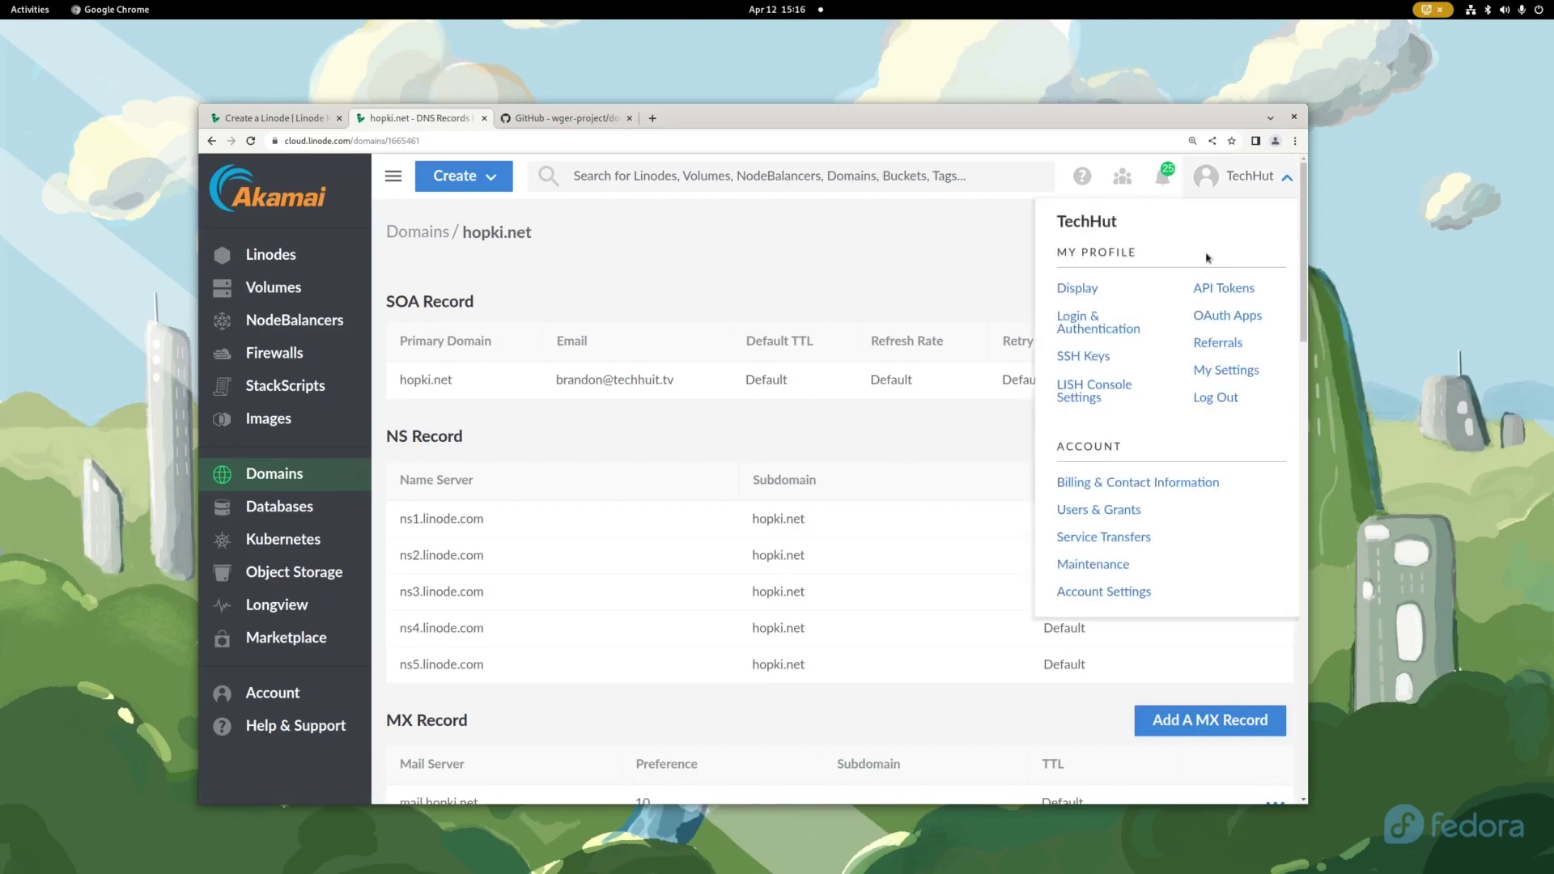
pyautogui.click(1210, 296)
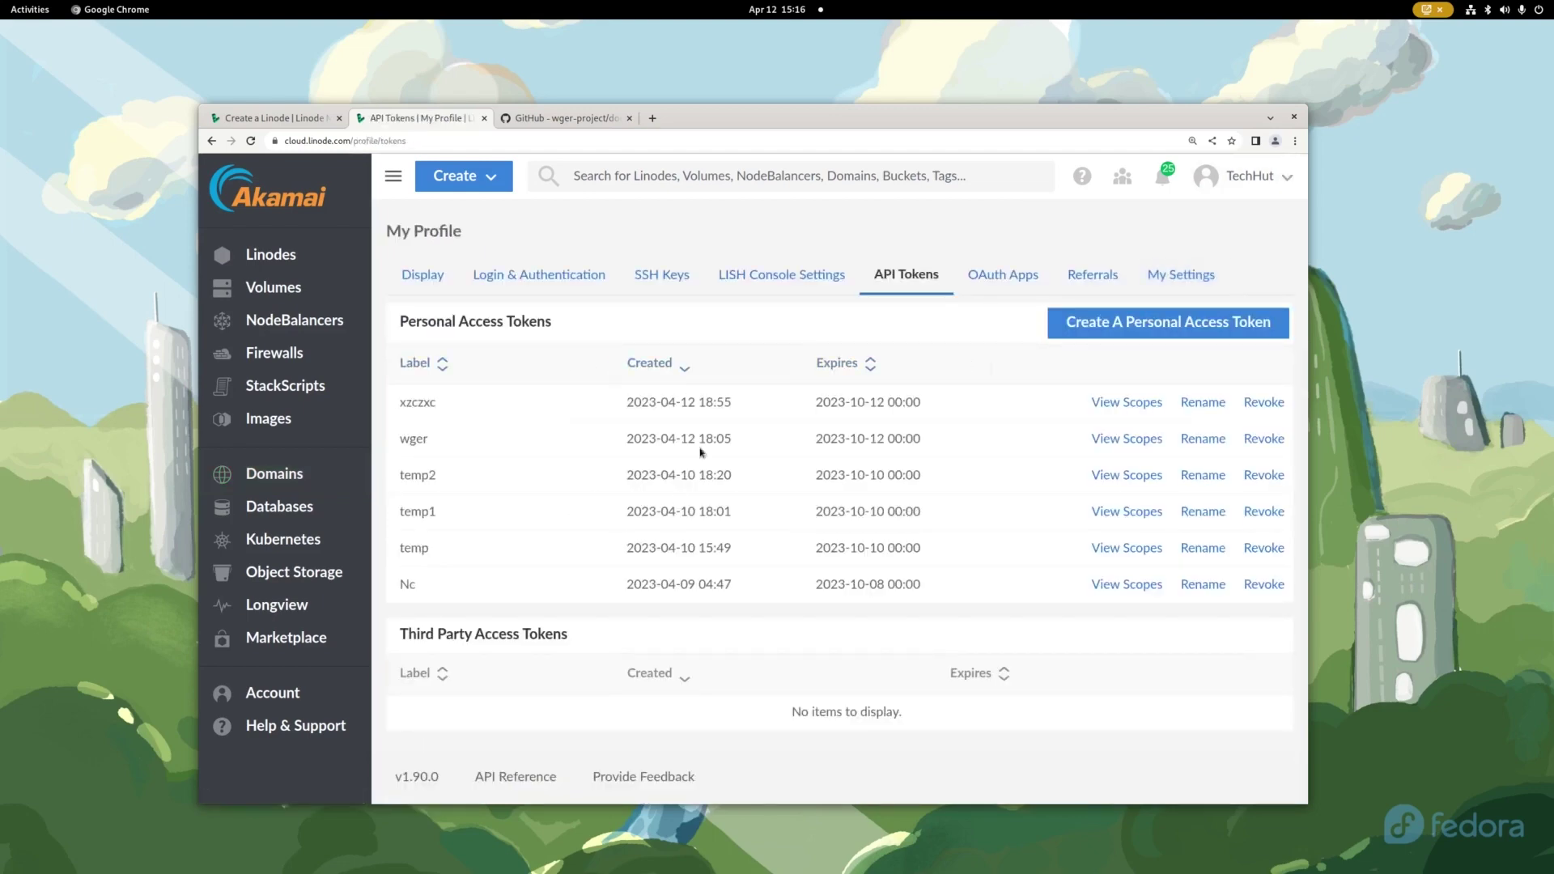
pyautogui.click(1059, 335)
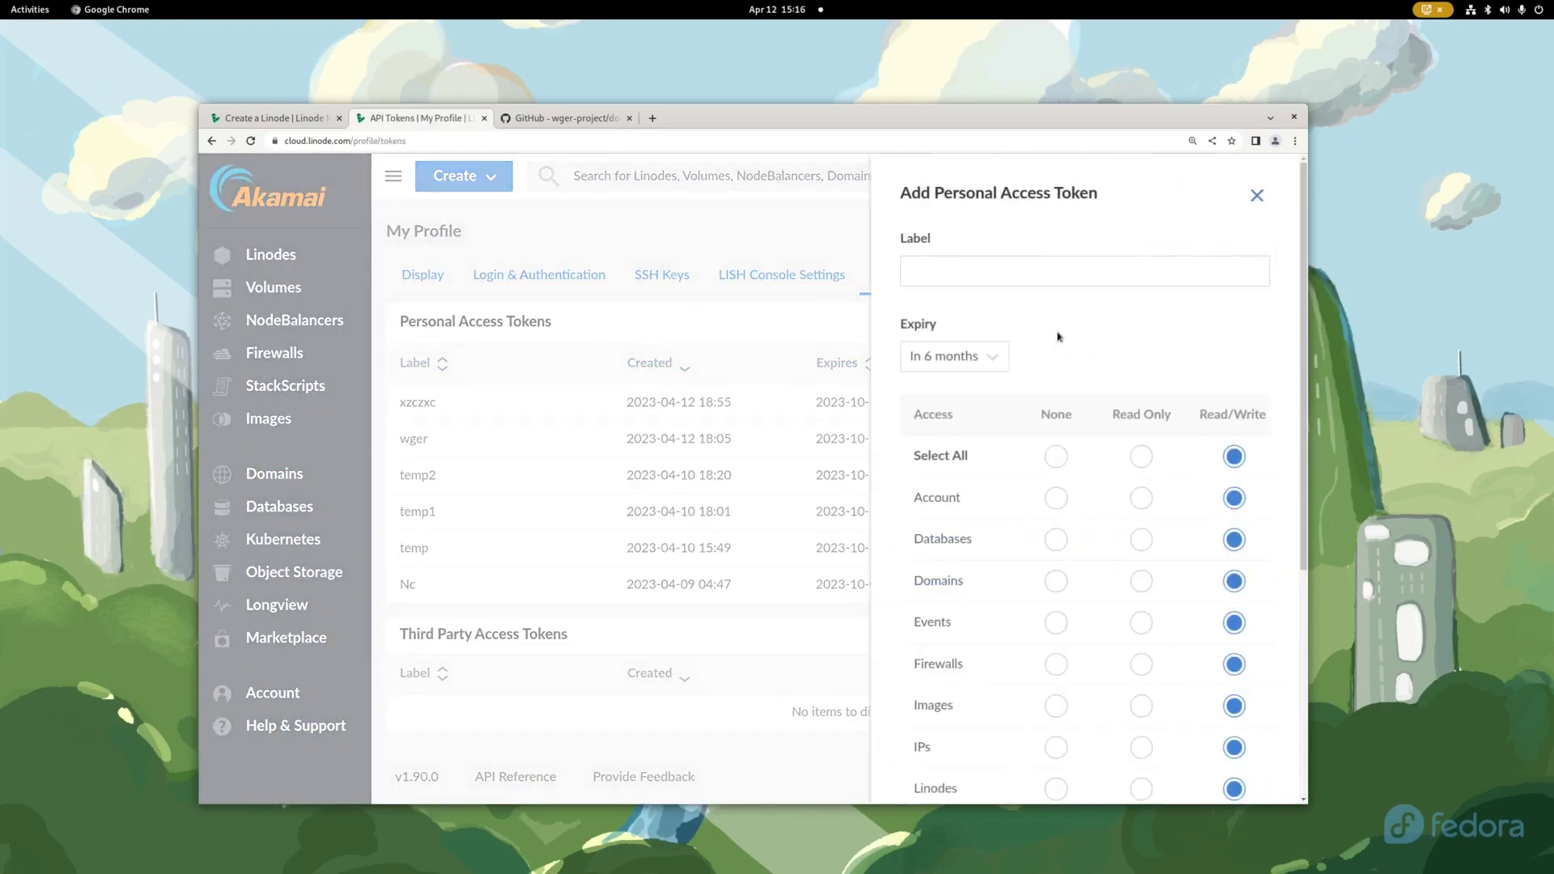
# - Create a read/write token labelled 'workout', confirm it's saved, and return to Create a Linode
pyautogui.click(985, 273)
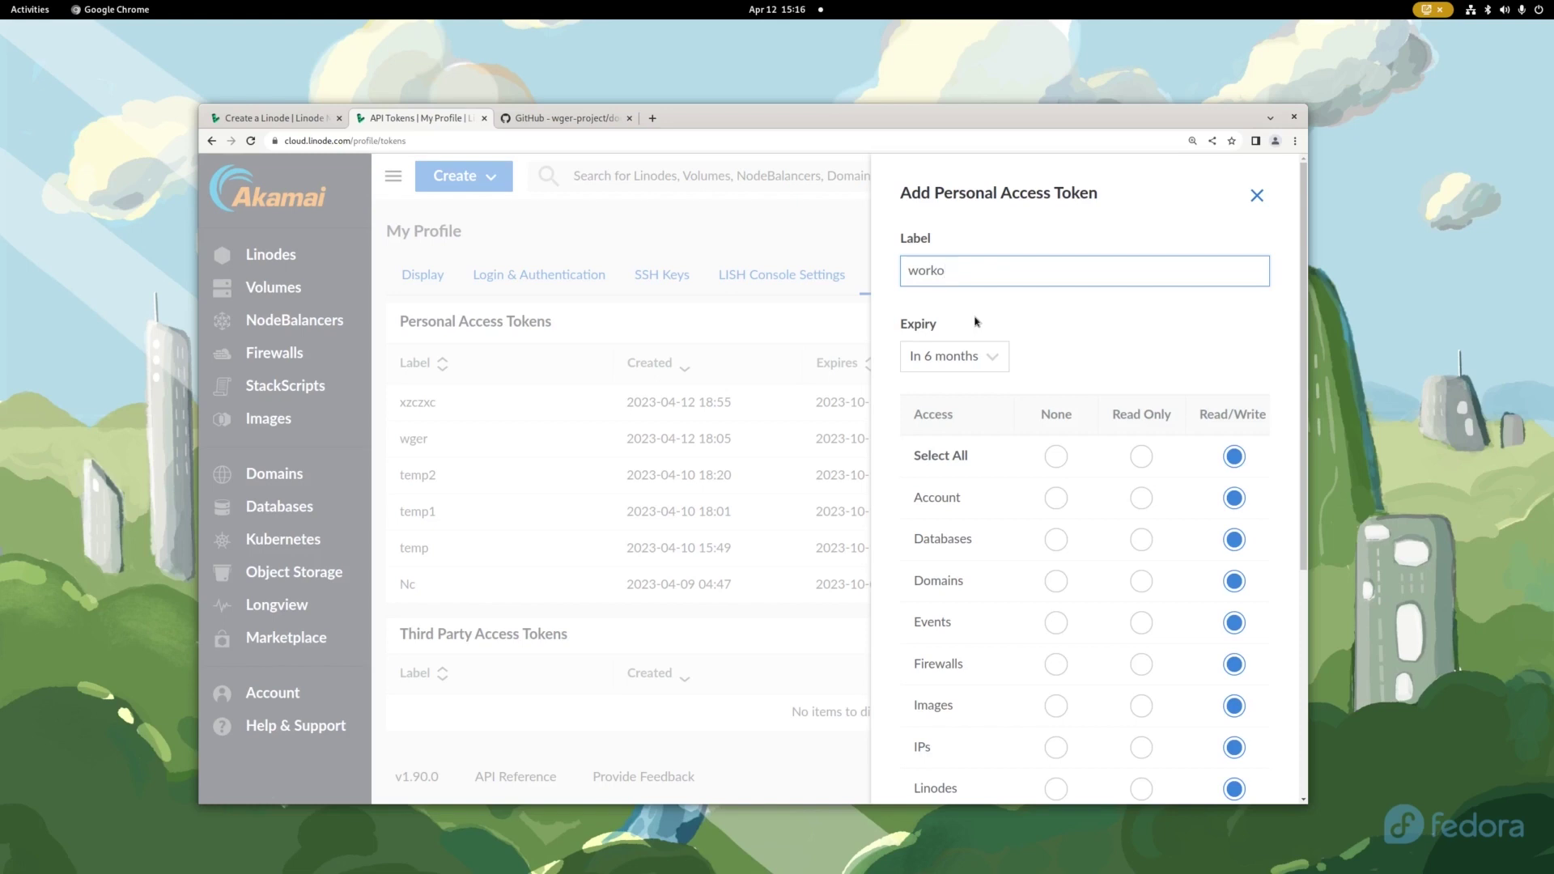
pyautogui.write('workout')
pyautogui.scroll(-5, 1128, 385)
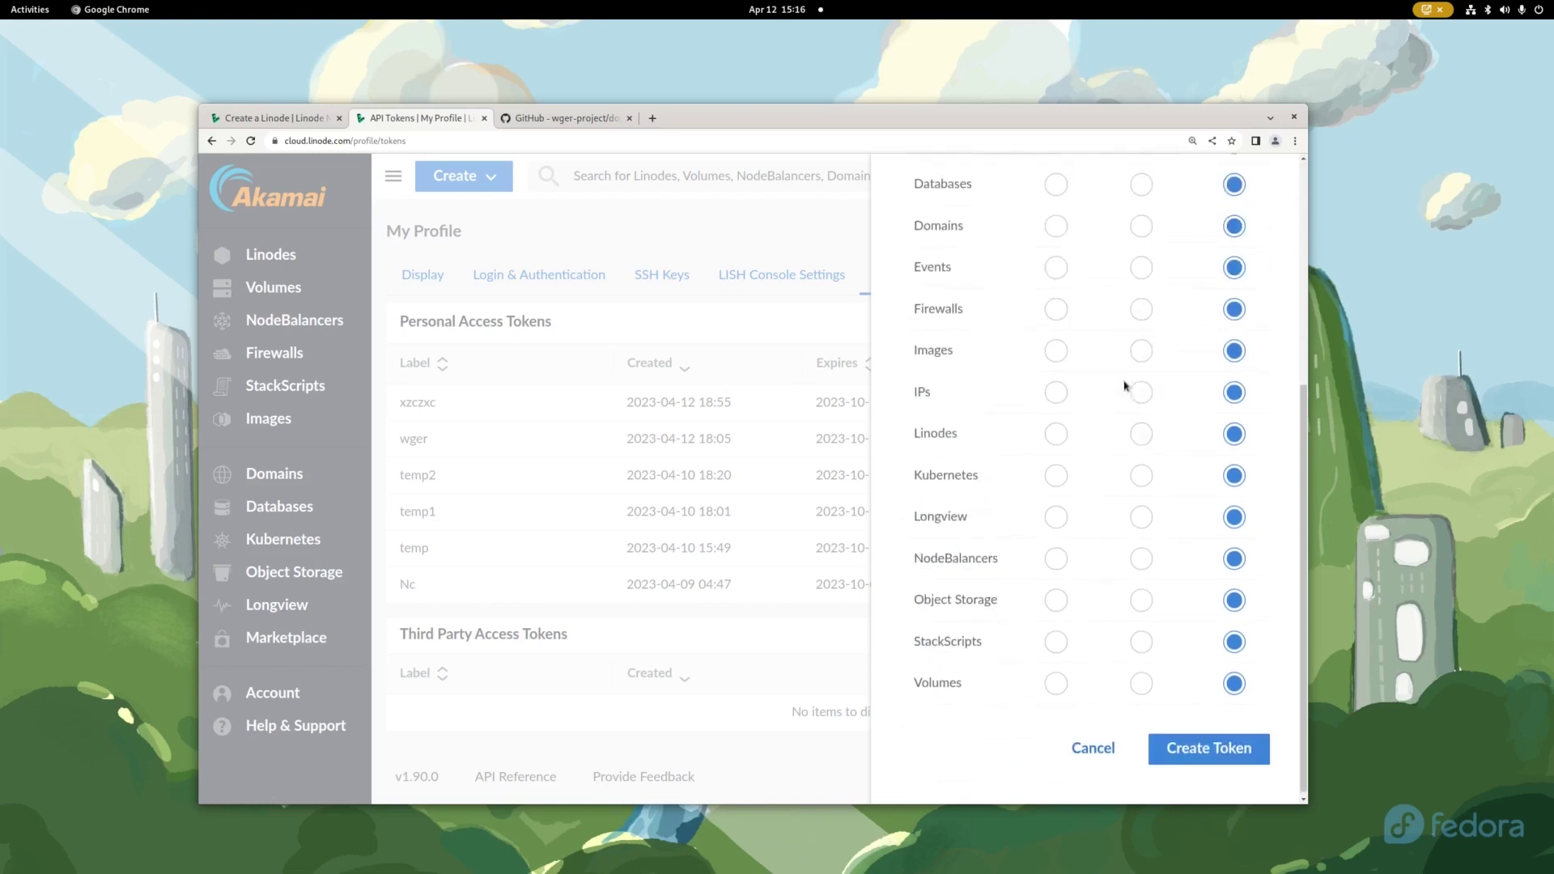
pyautogui.click(1190, 760)
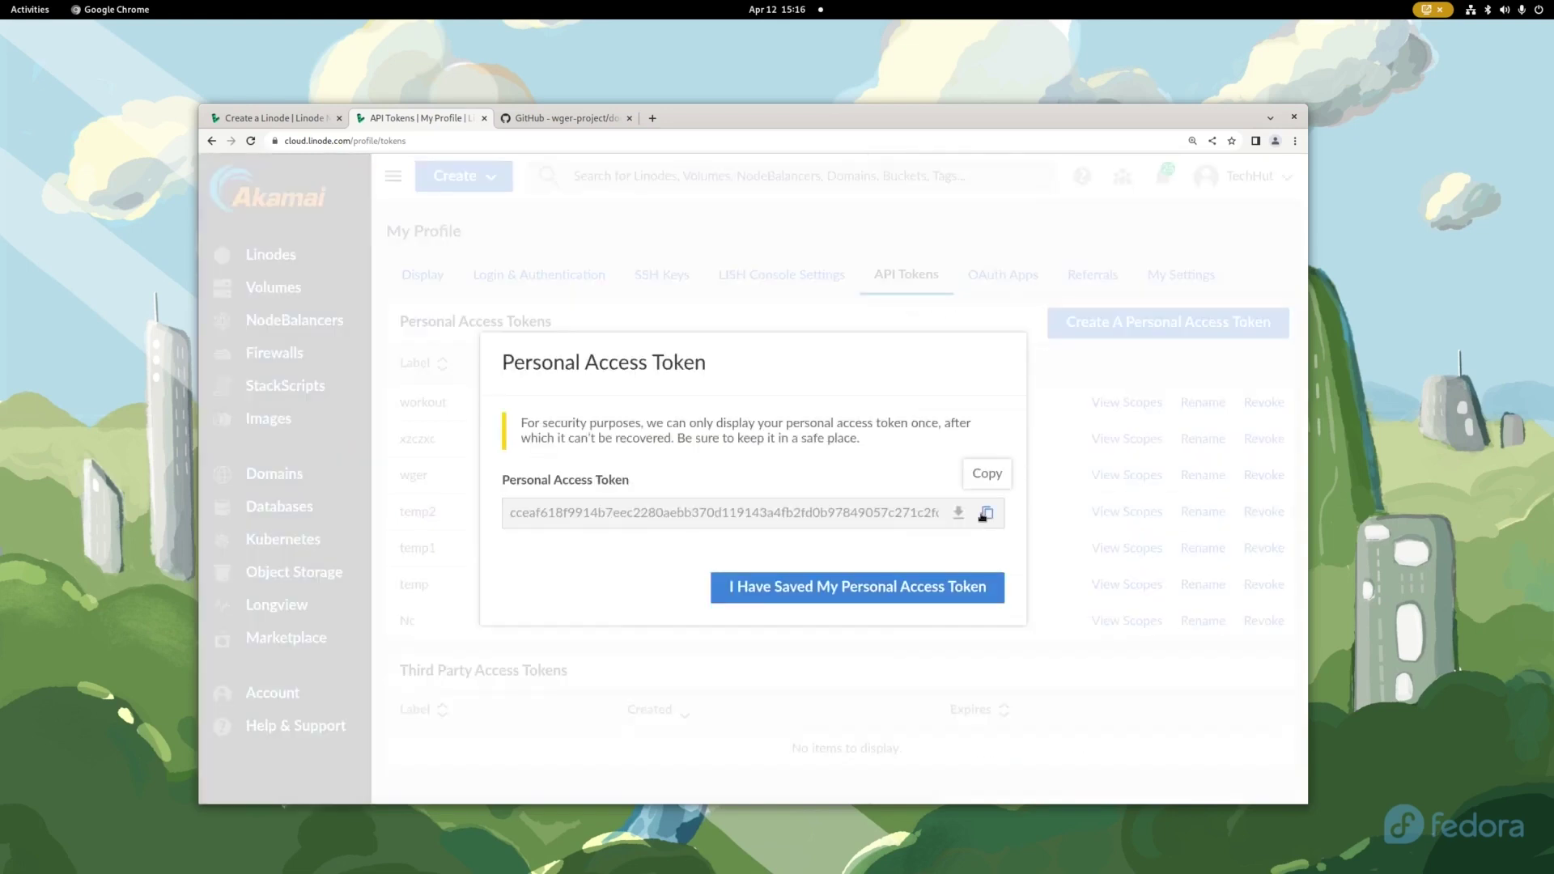
pyautogui.click(903, 592)
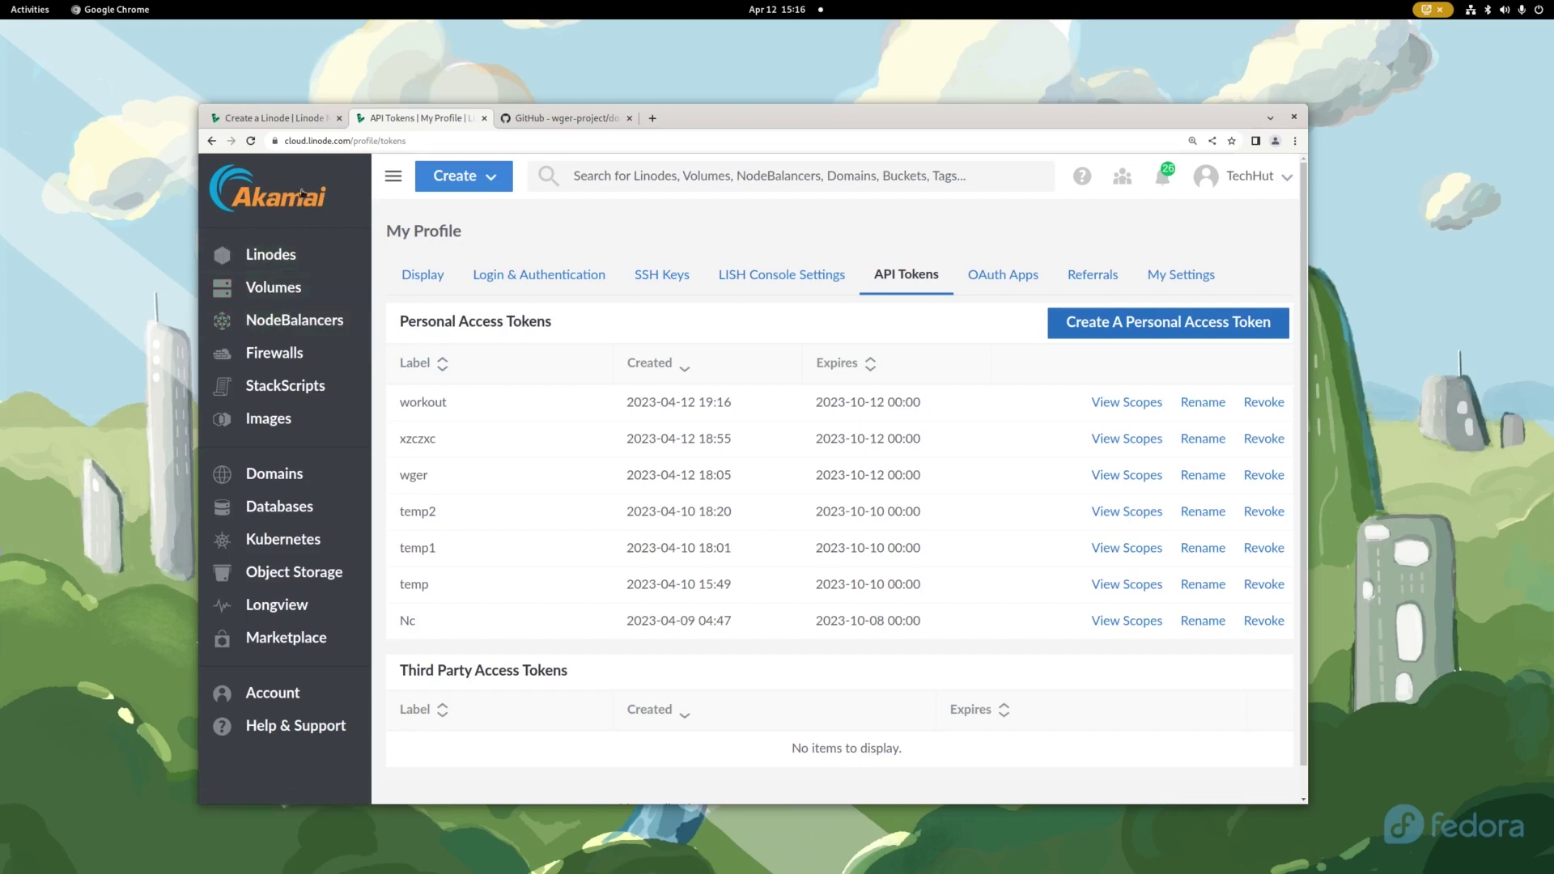
pyautogui.click(281, 120)
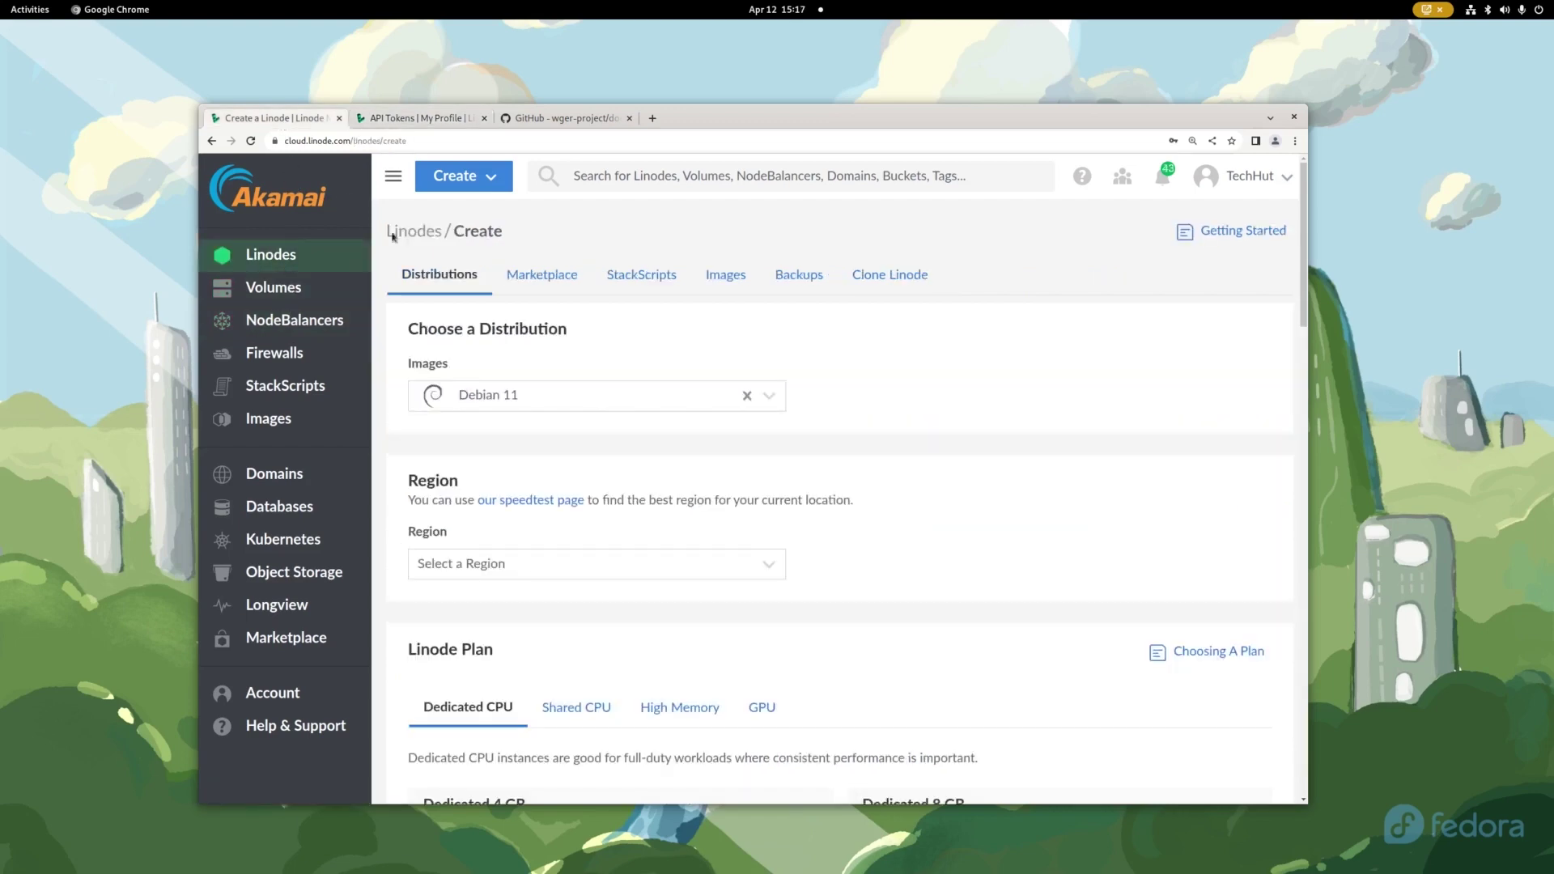
# - Select the Docker app from the Marketplace and start filling in the limited sudo user name
pyautogui.click(544, 275)
pyautogui.click(631, 374)
pyautogui.write('docker')
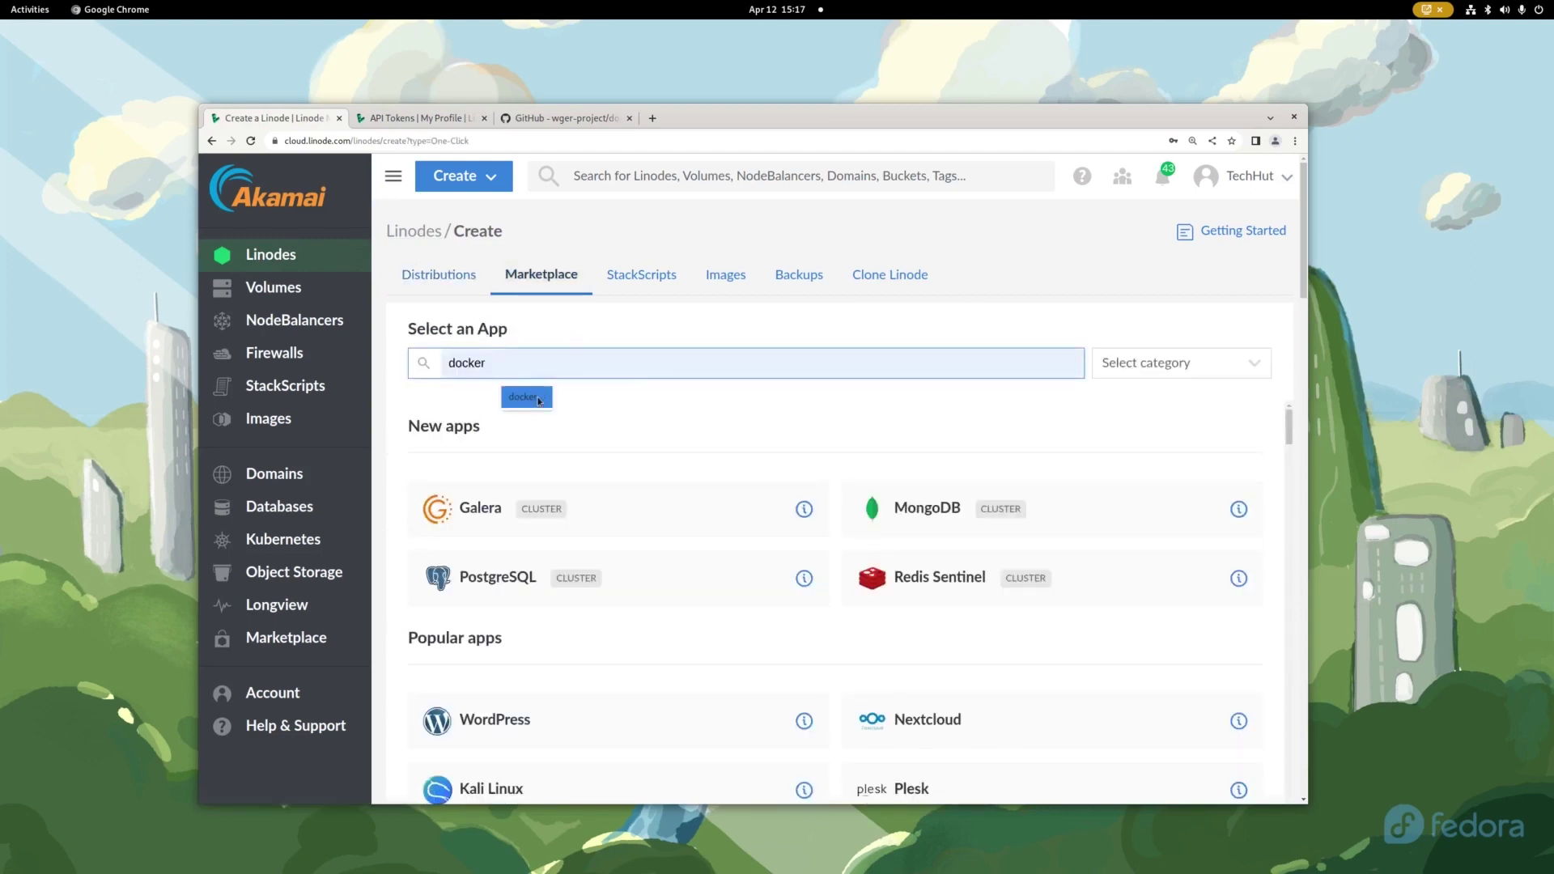
pyautogui.click(501, 483)
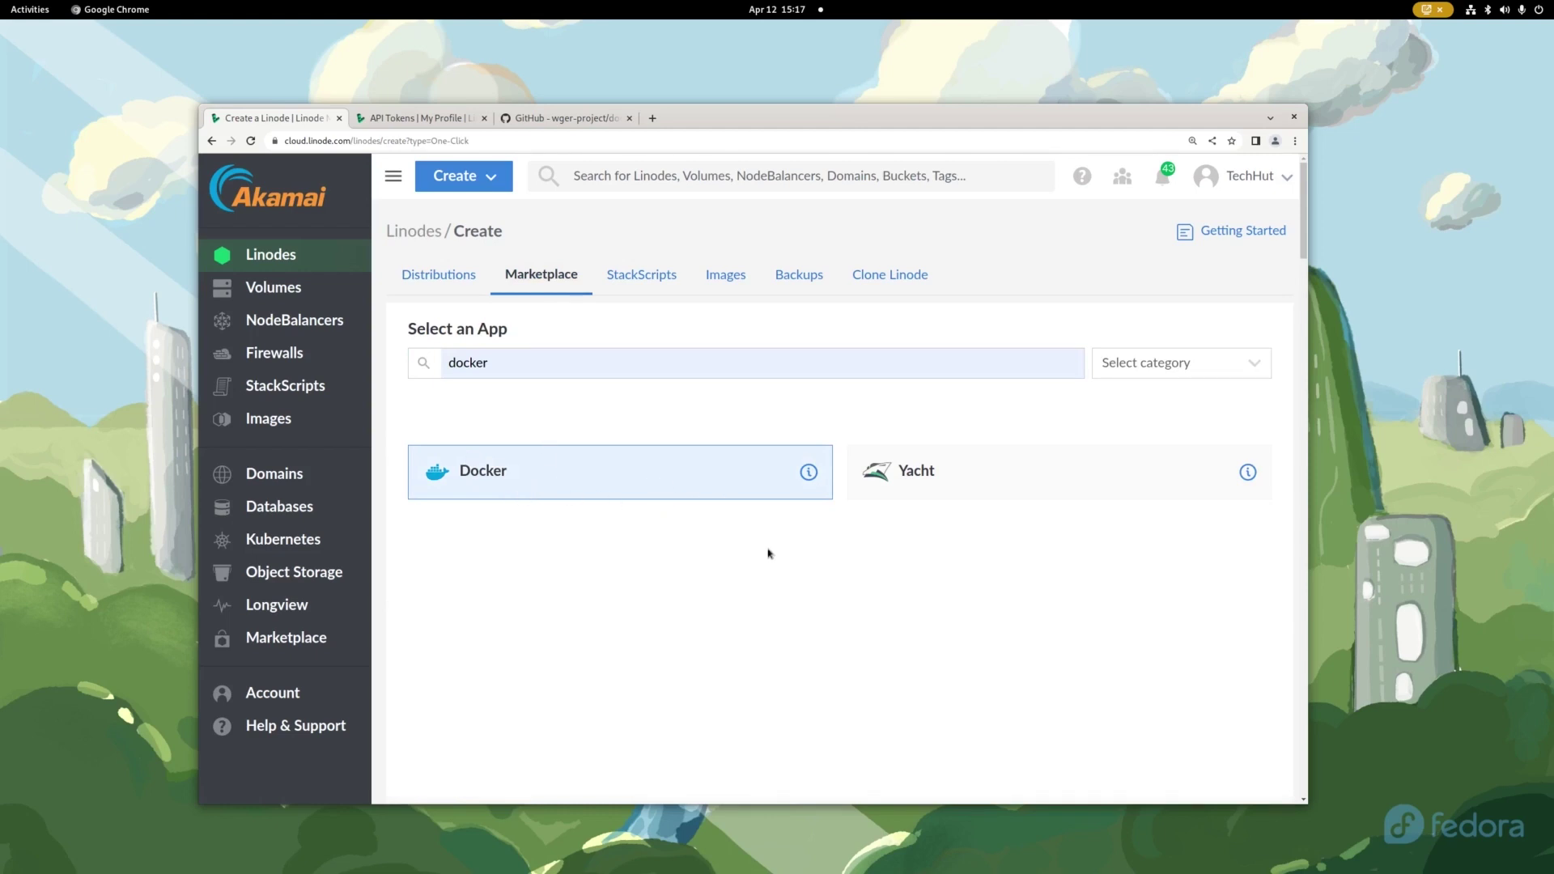
pyautogui.scroll(-1, 640, 541)
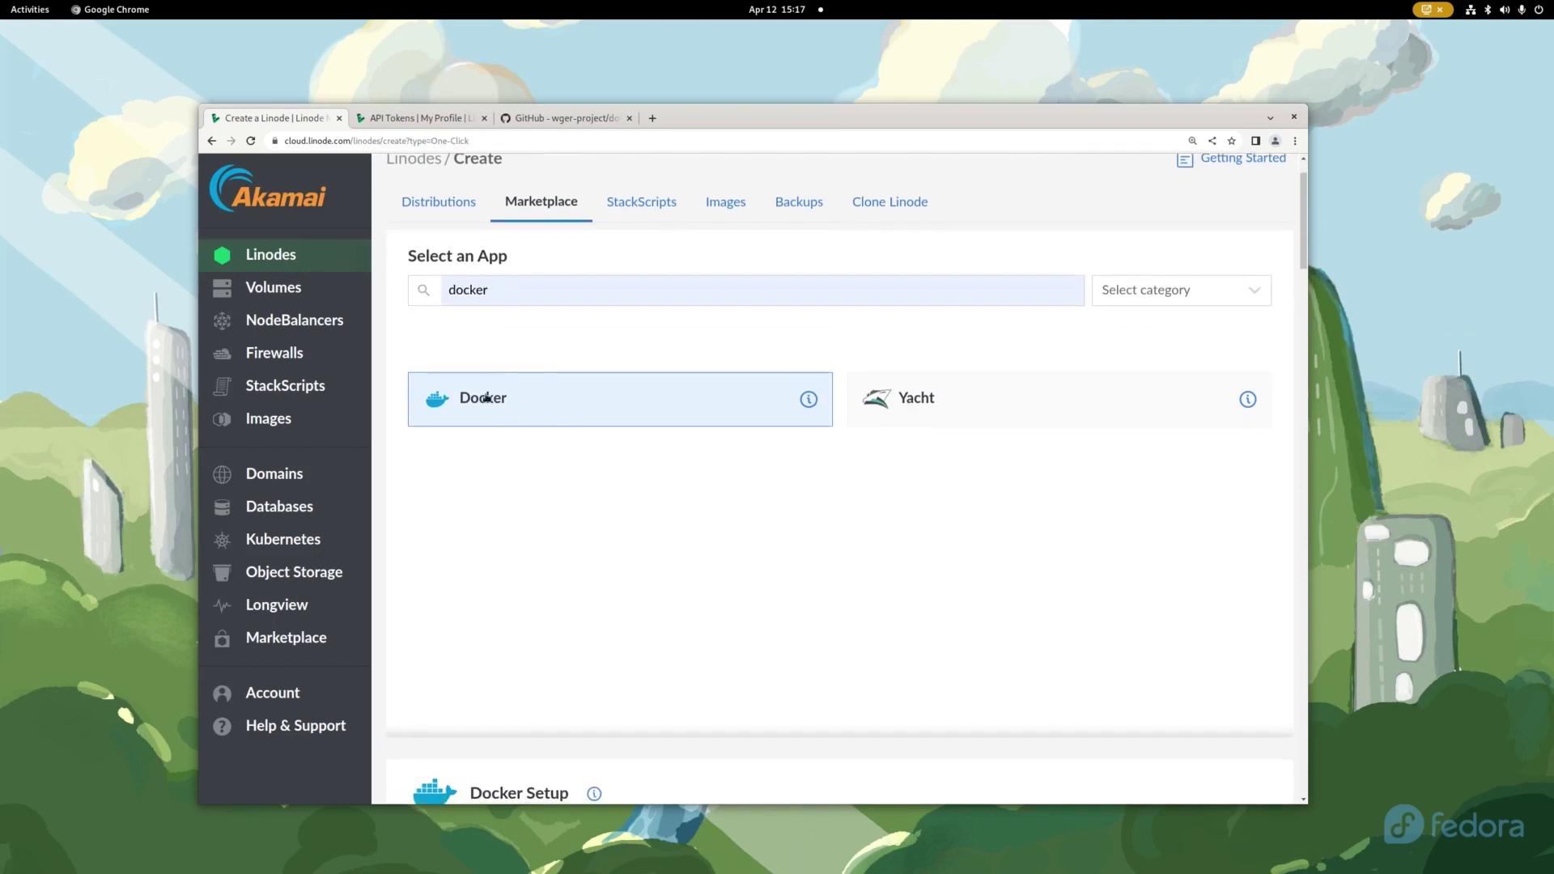
pyautogui.scroll(-8, 635, 552)
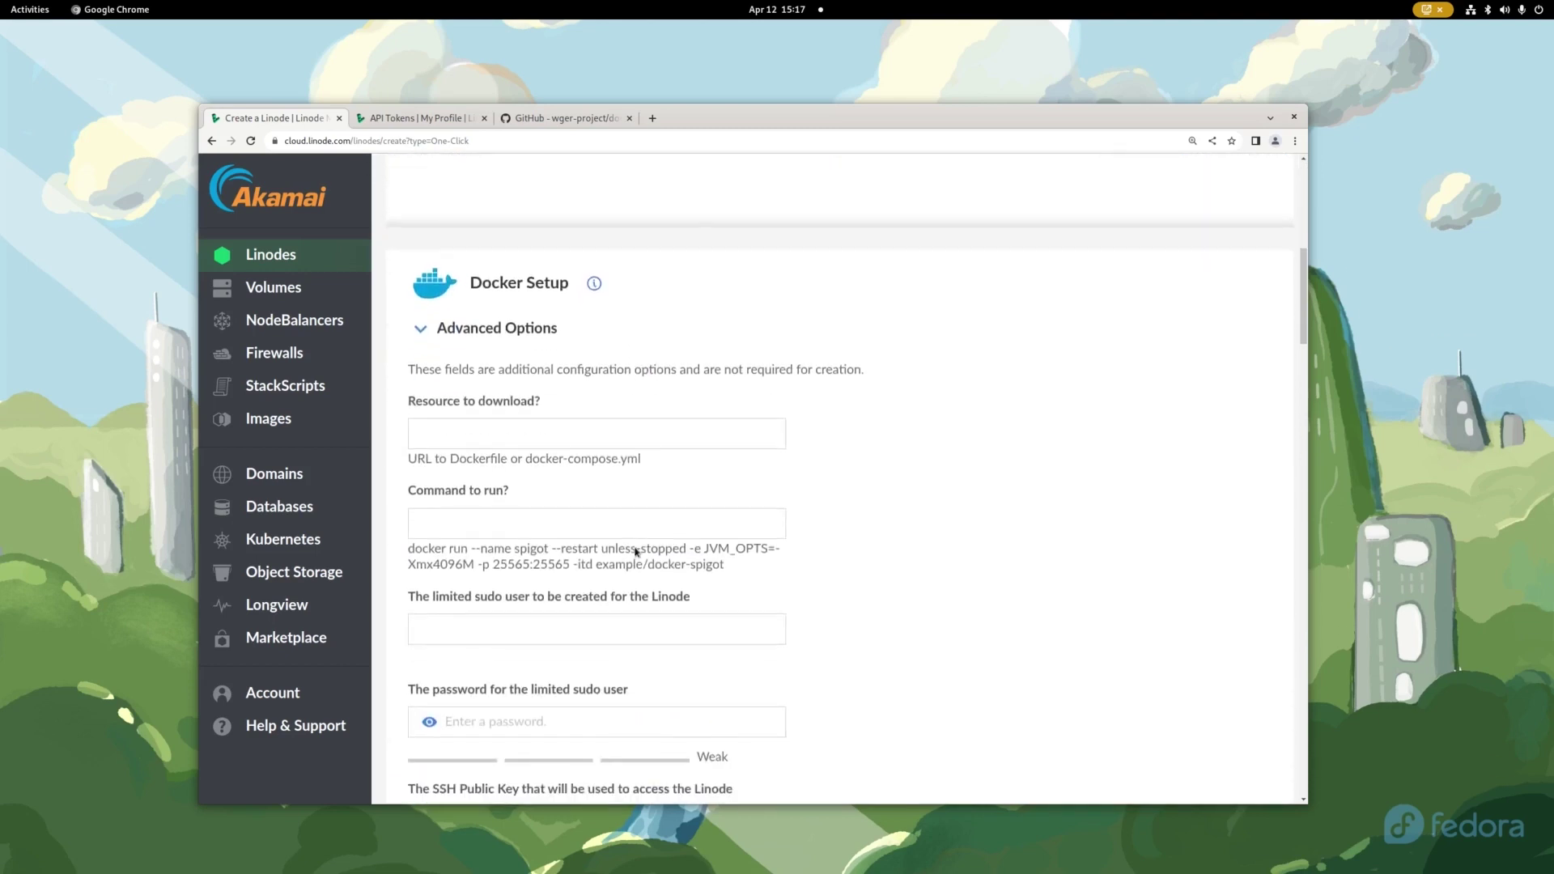
pyautogui.click(498, 553)
# - Accept the suggested sudo username wger and fill in its saved password
pyautogui.click(491, 590)
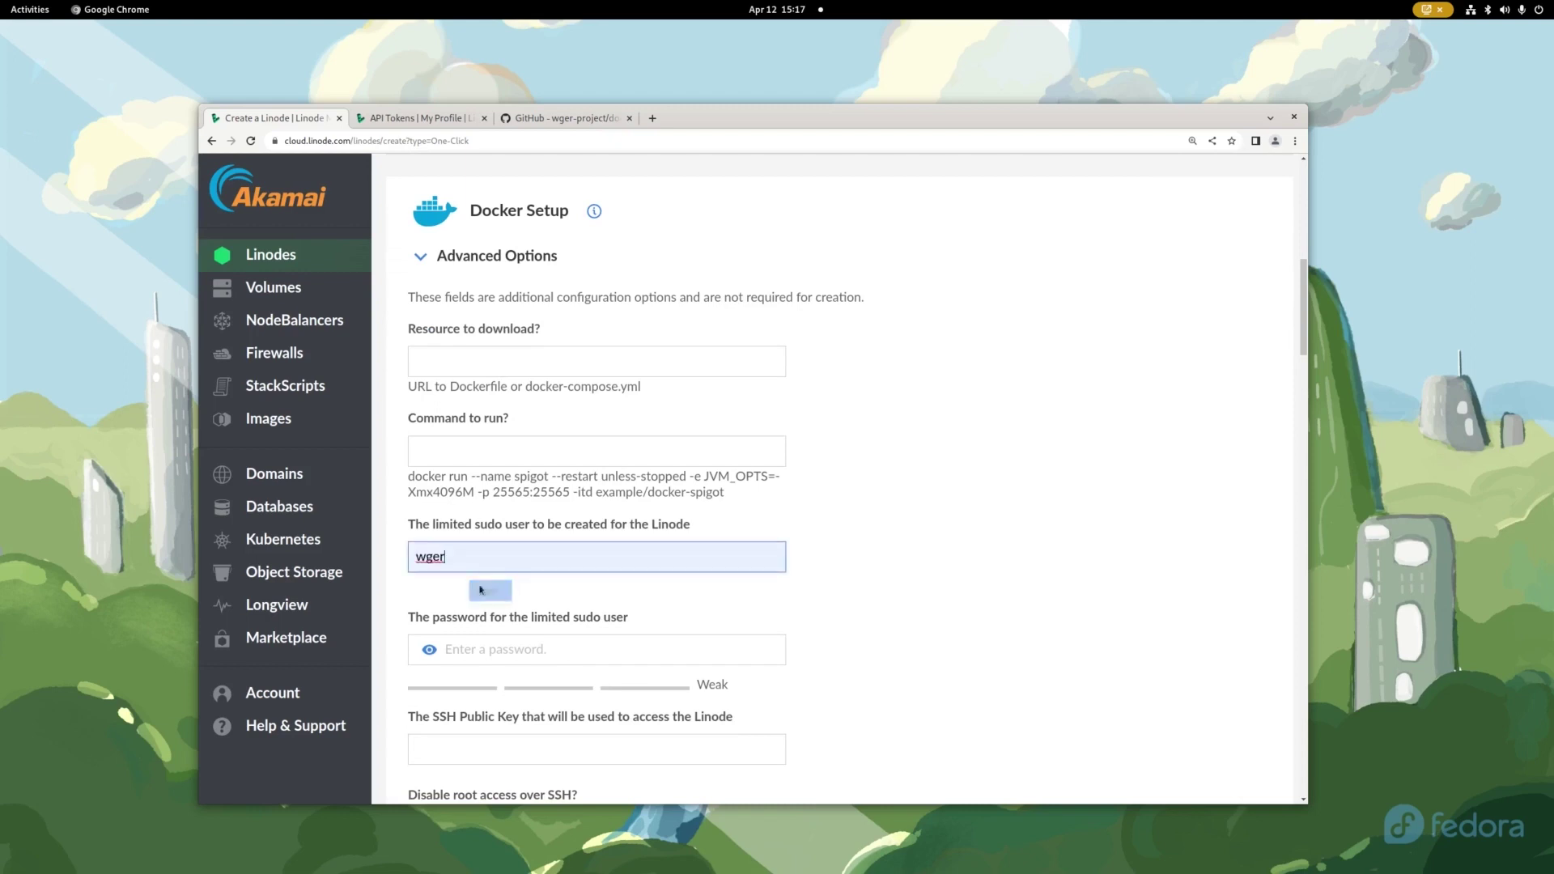
pyautogui.click(468, 652)
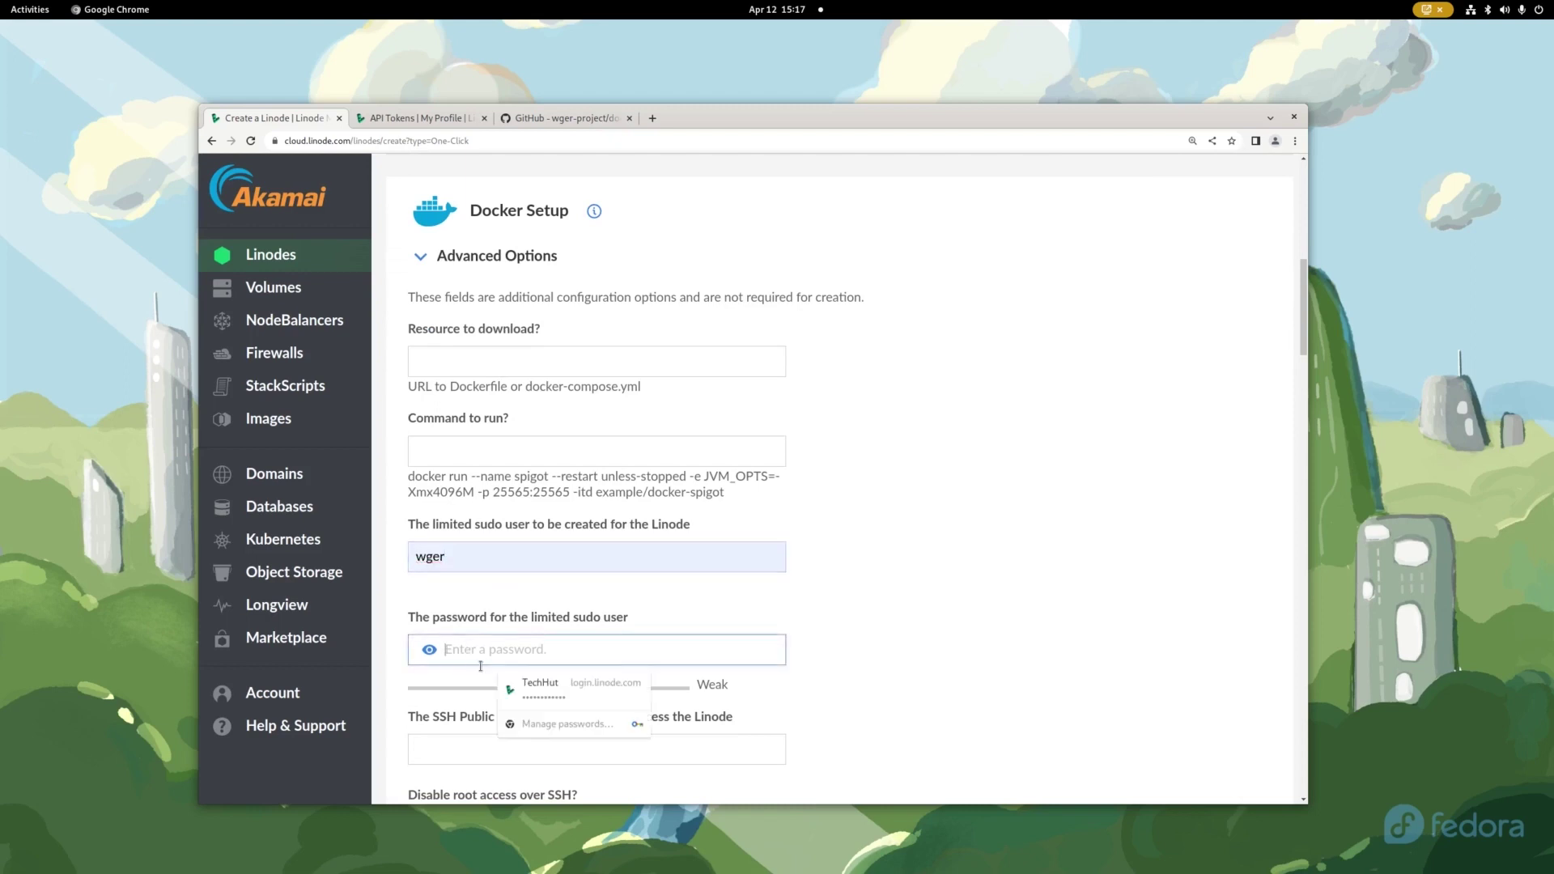
pyautogui.click(526, 682)
pyautogui.scroll(-3, 906, 604)
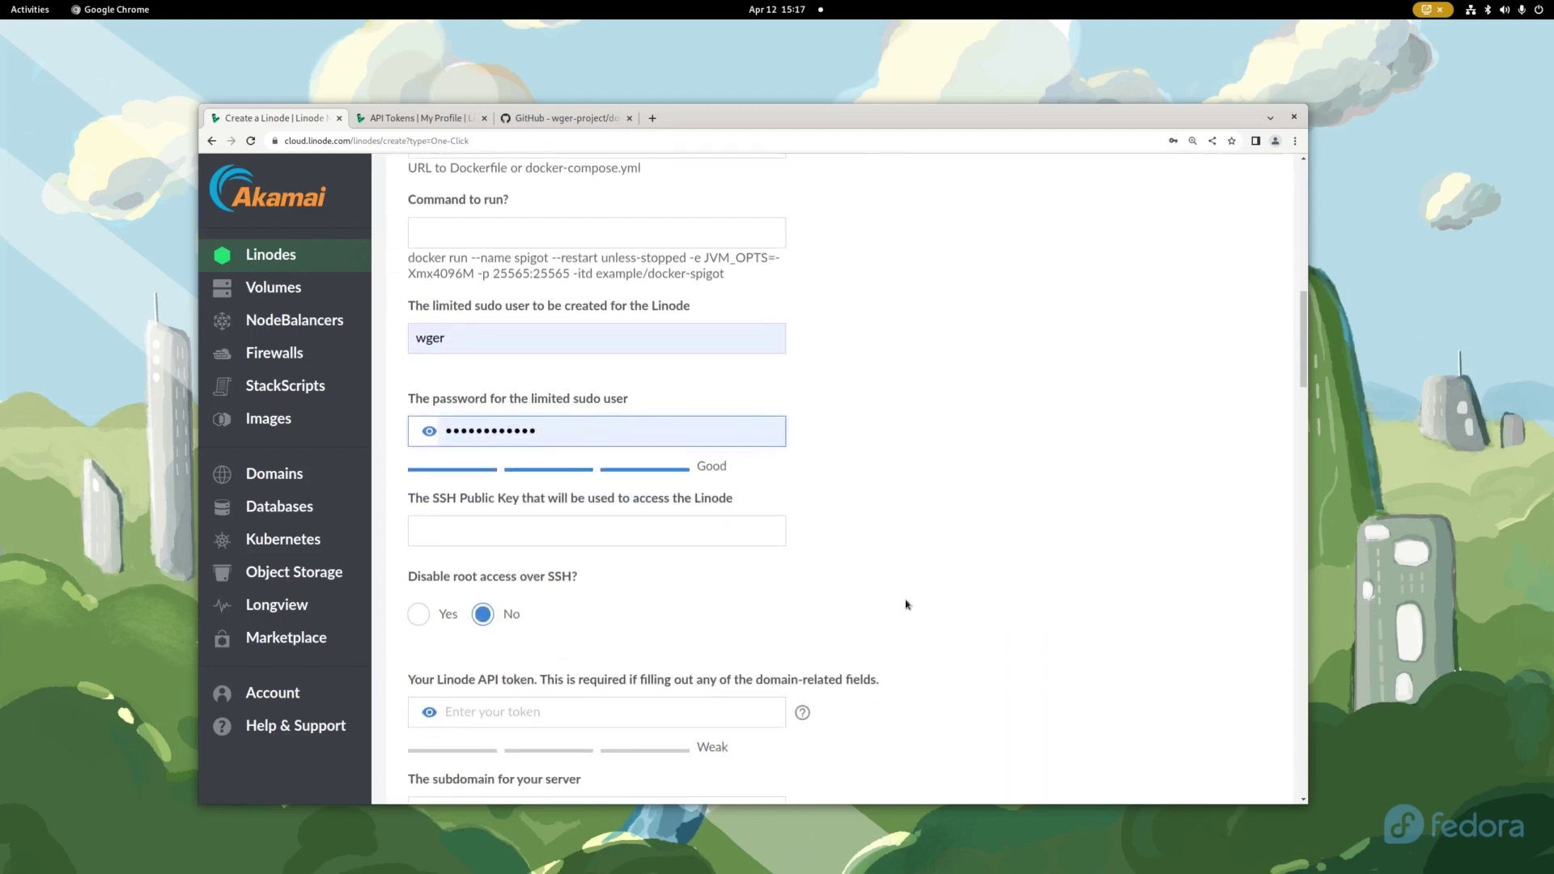
pyautogui.scroll(-1, 709, 617)
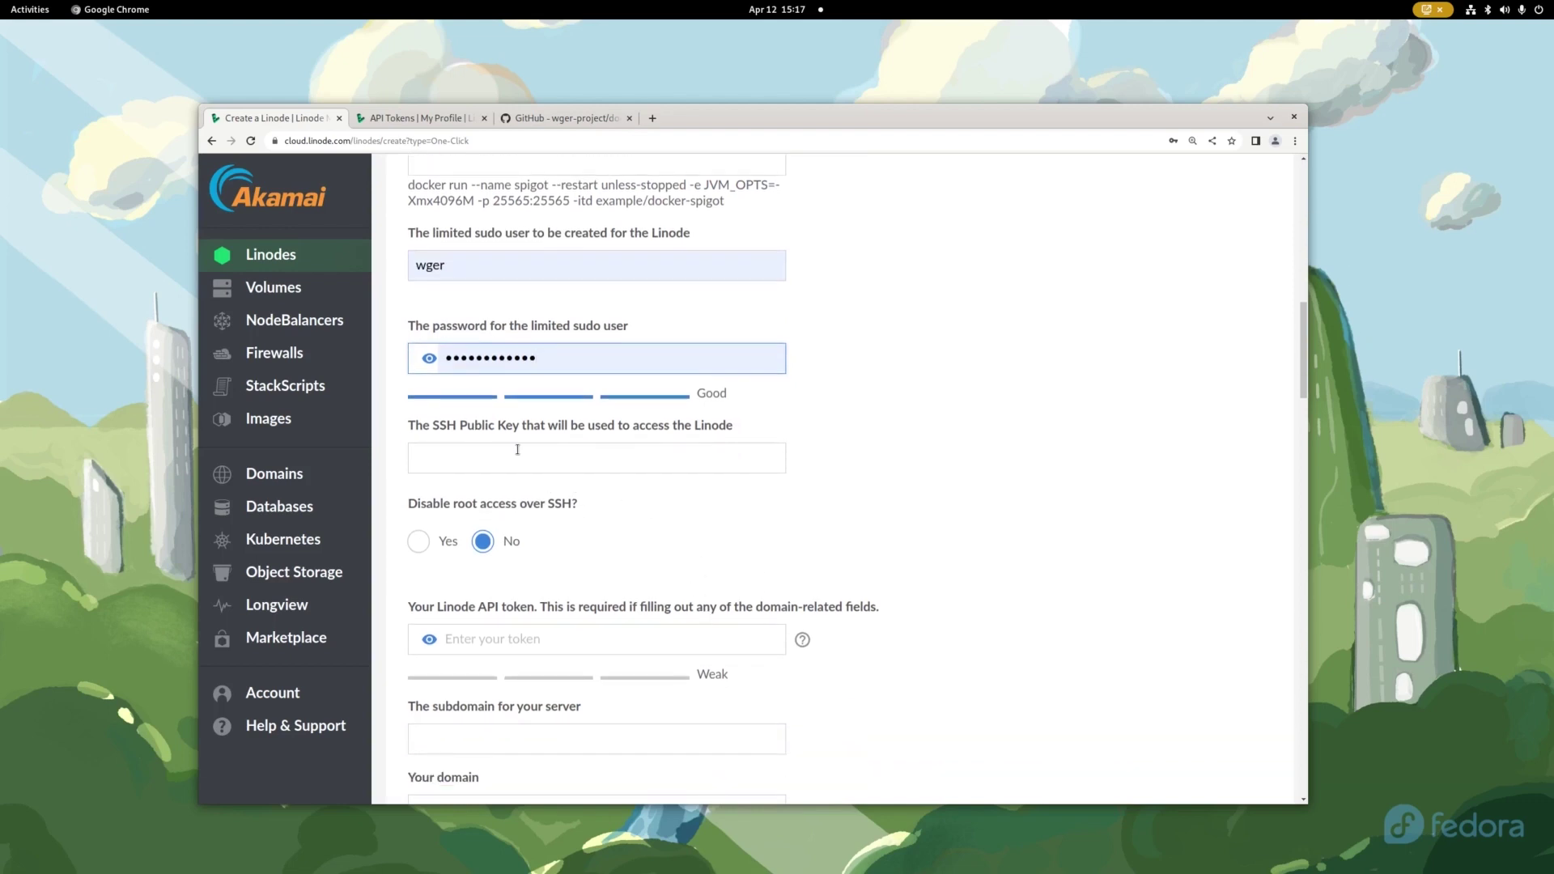
pyautogui.scroll(-1, 731, 562)
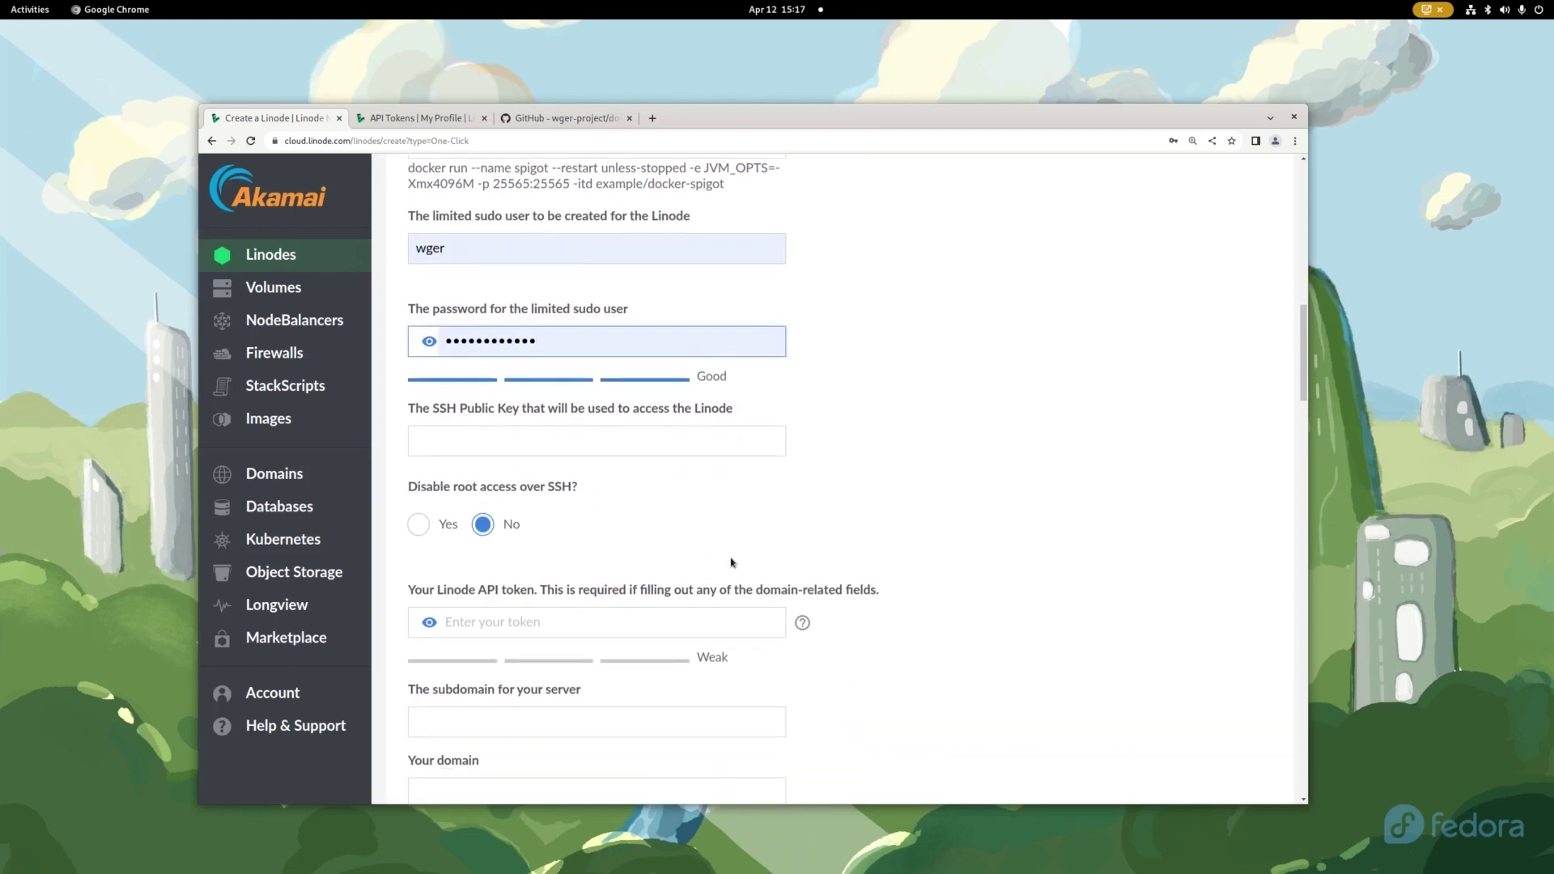
# - Paste the new API token and enter workout as the subdomain
pyautogui.rightClick(459, 565)
pyautogui.click(490, 630)
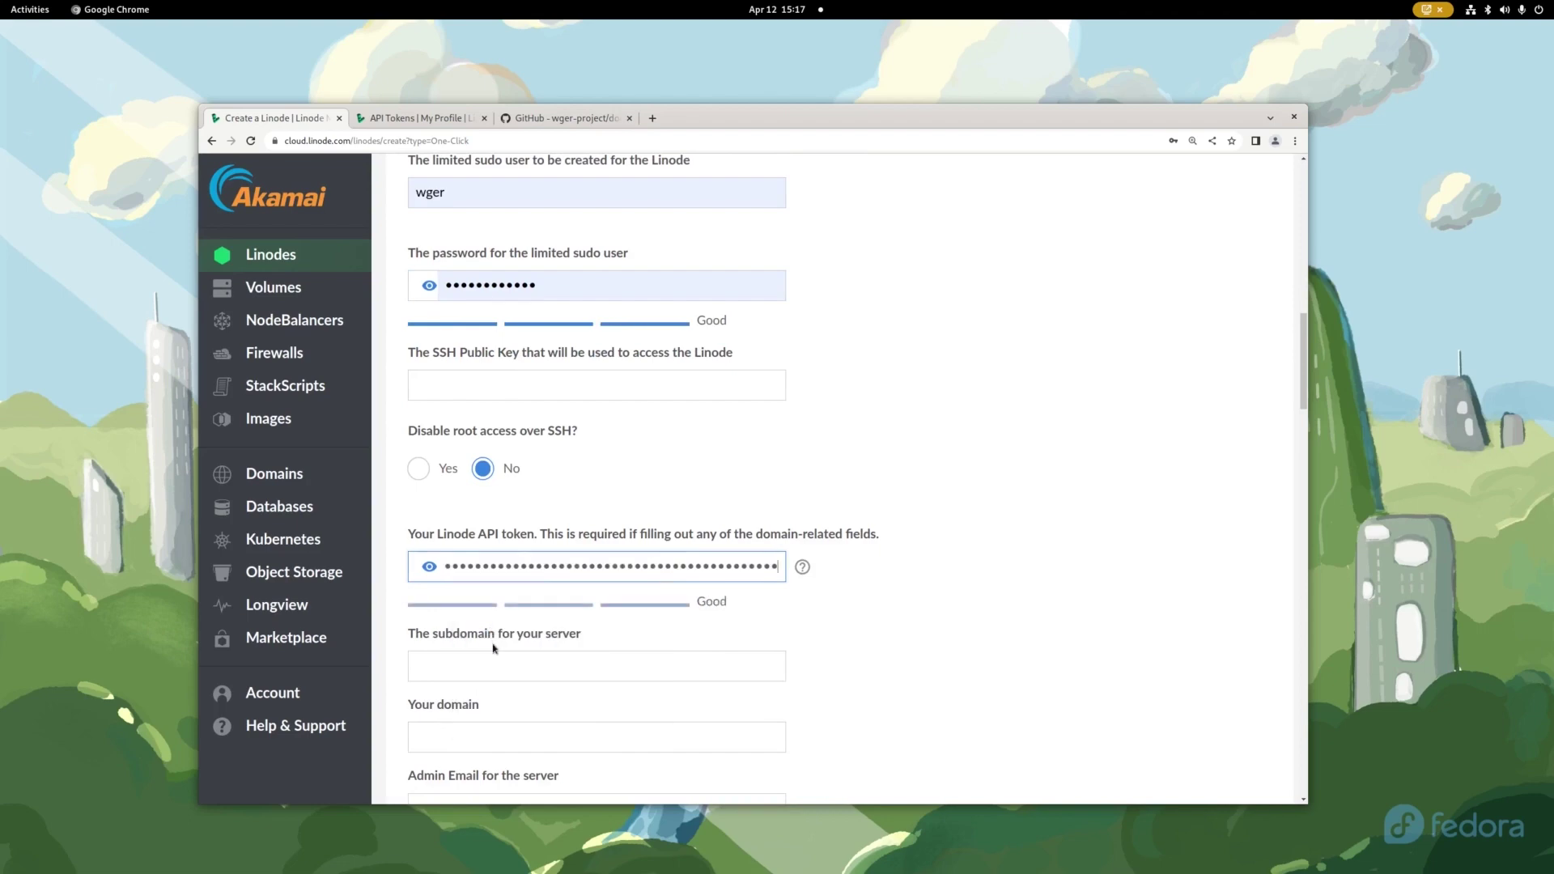
pyautogui.click(493, 666)
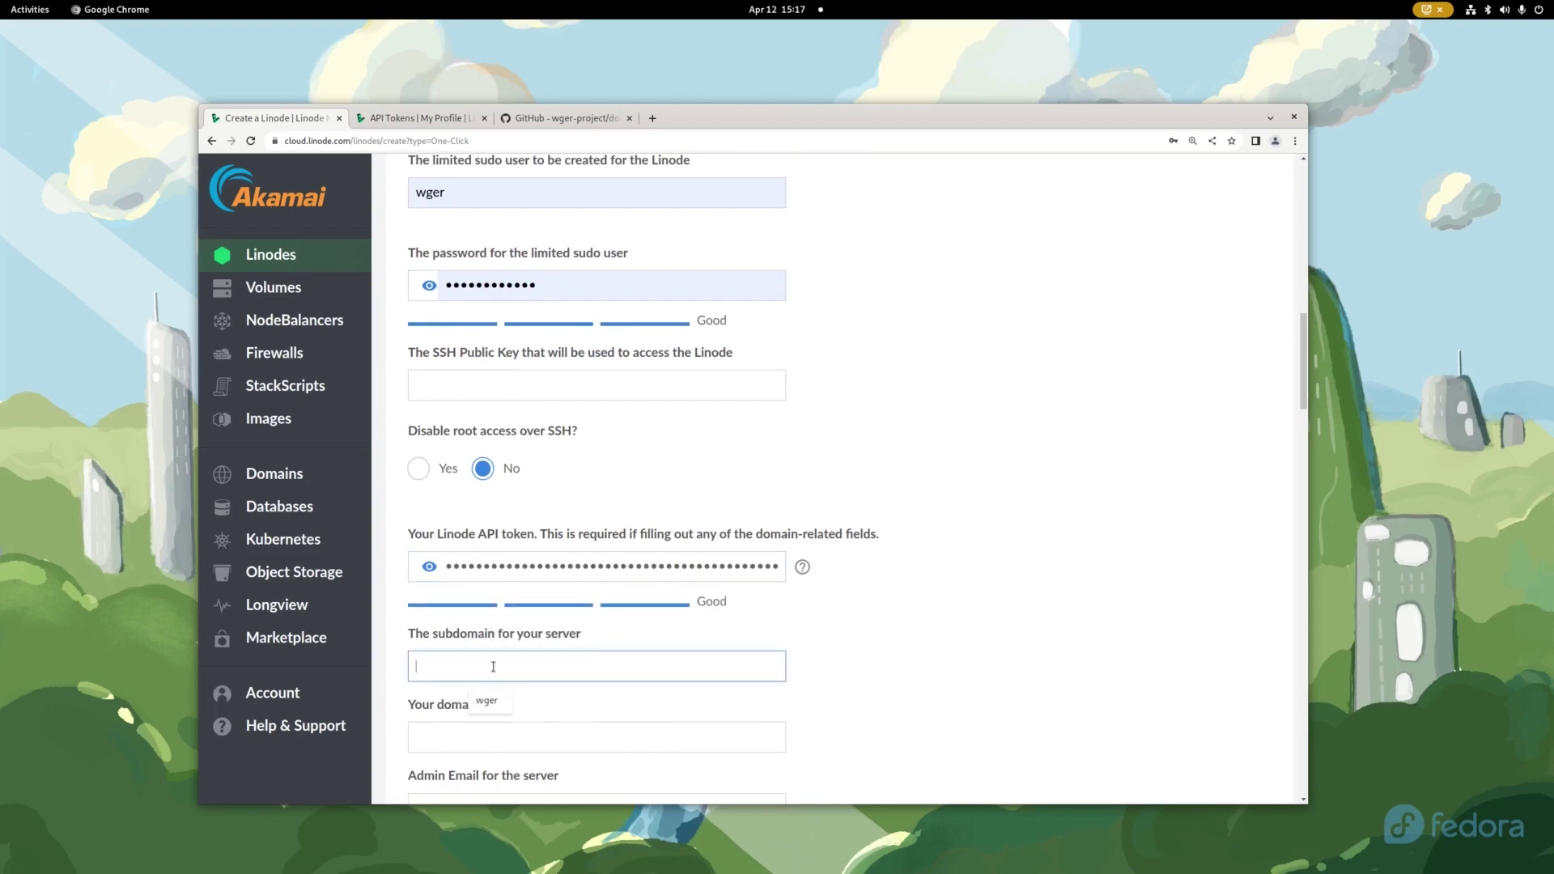
pyautogui.write('workout')
pyautogui.scroll(-2, 493, 667)
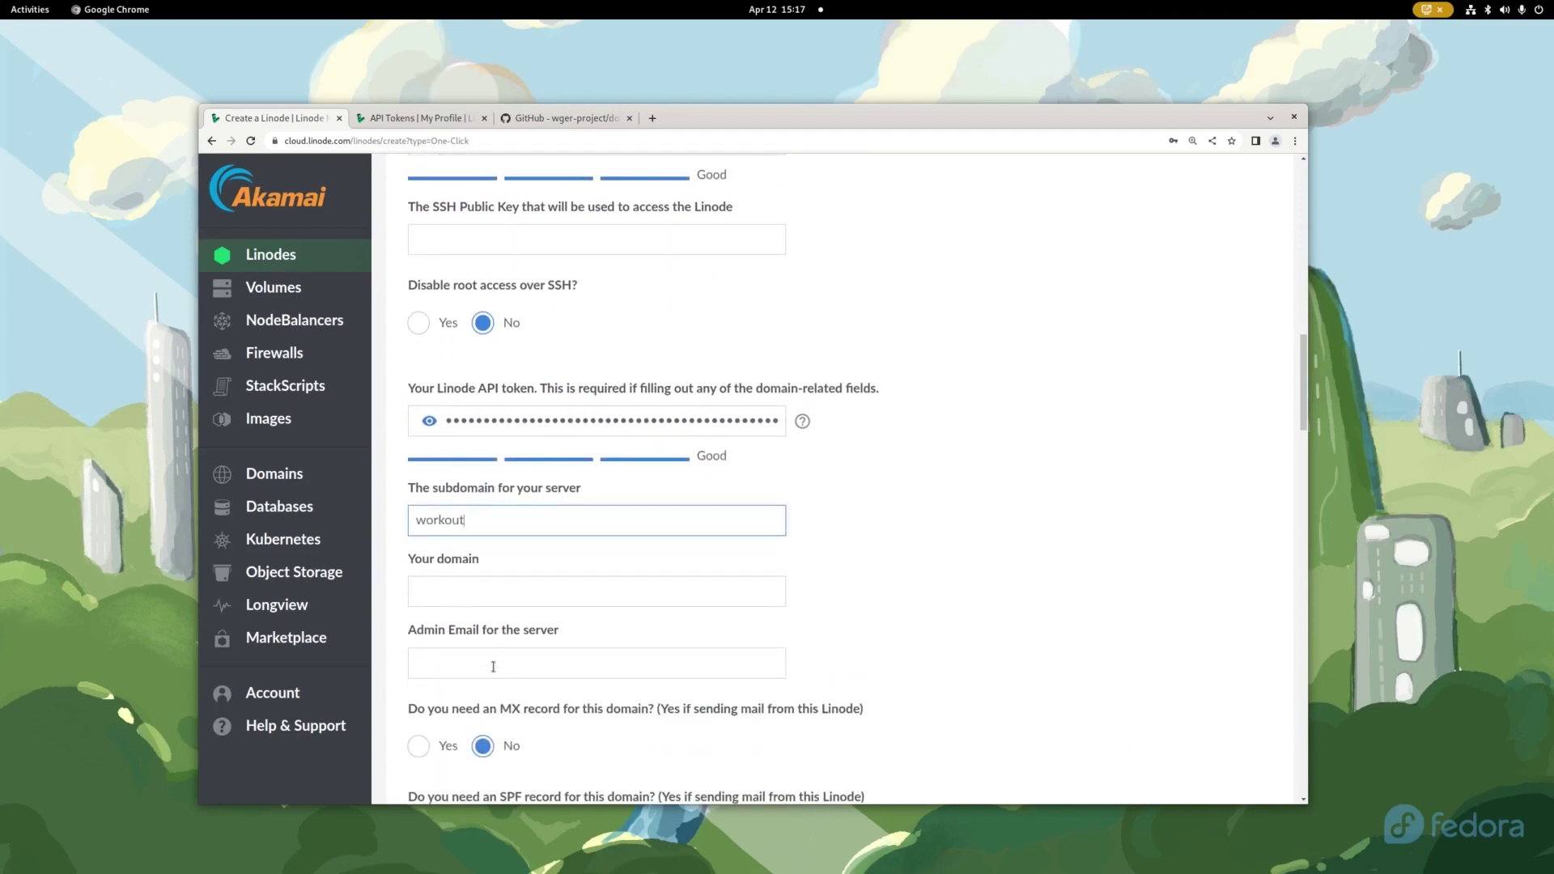
# - Fill in hopki.net as the domain and the admin email from saved entries
pyautogui.click(494, 591)
pyautogui.write('hp[')
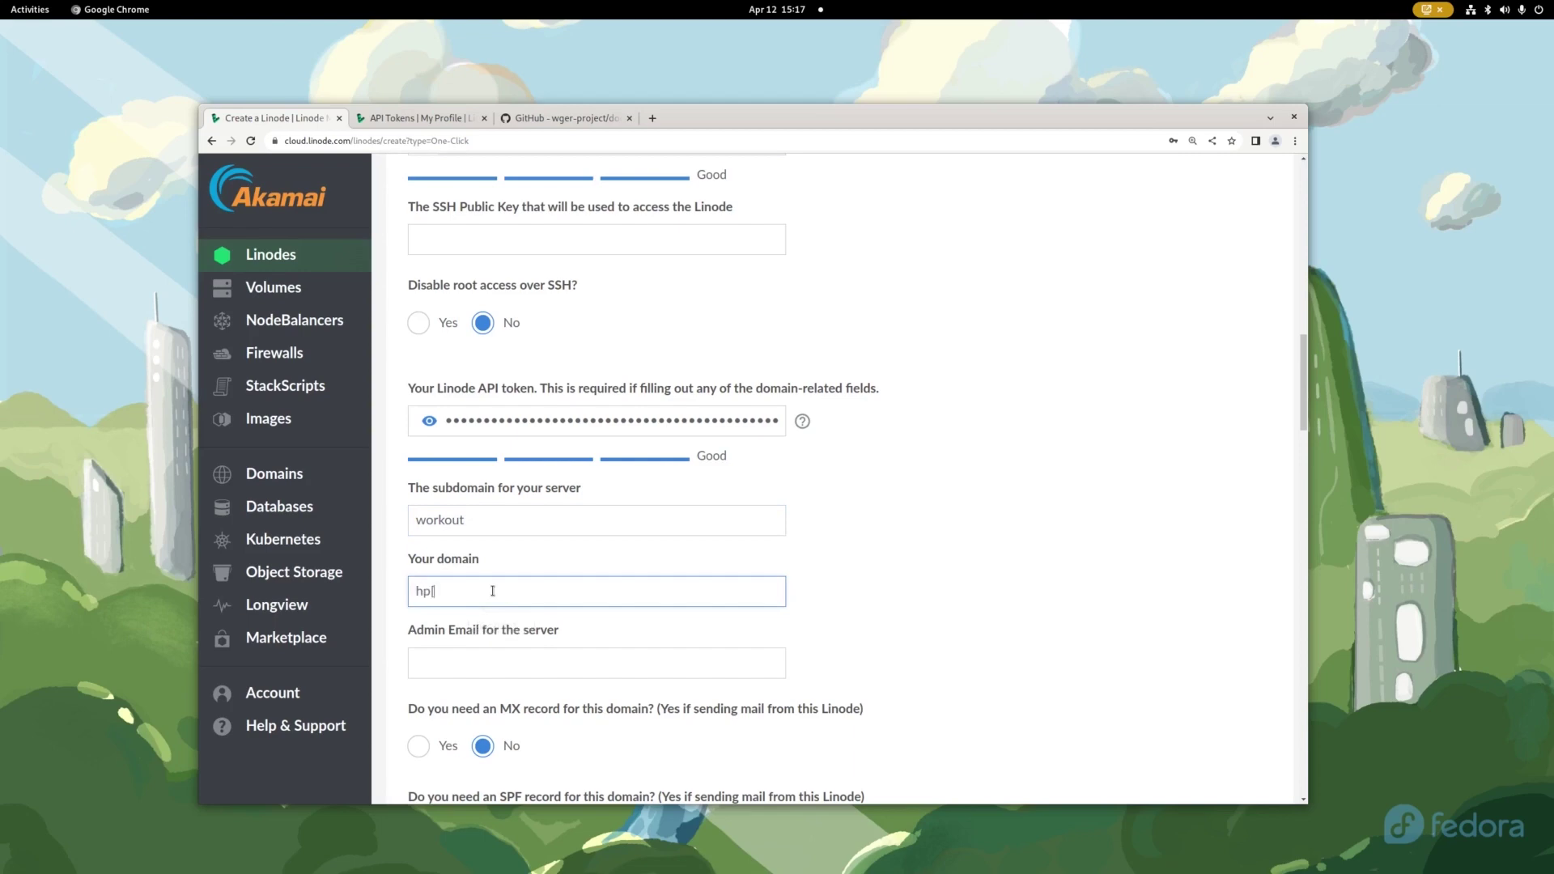
pyautogui.scroll(-1, 493, 591)
pyautogui.click(493, 590)
pyautogui.click(516, 622)
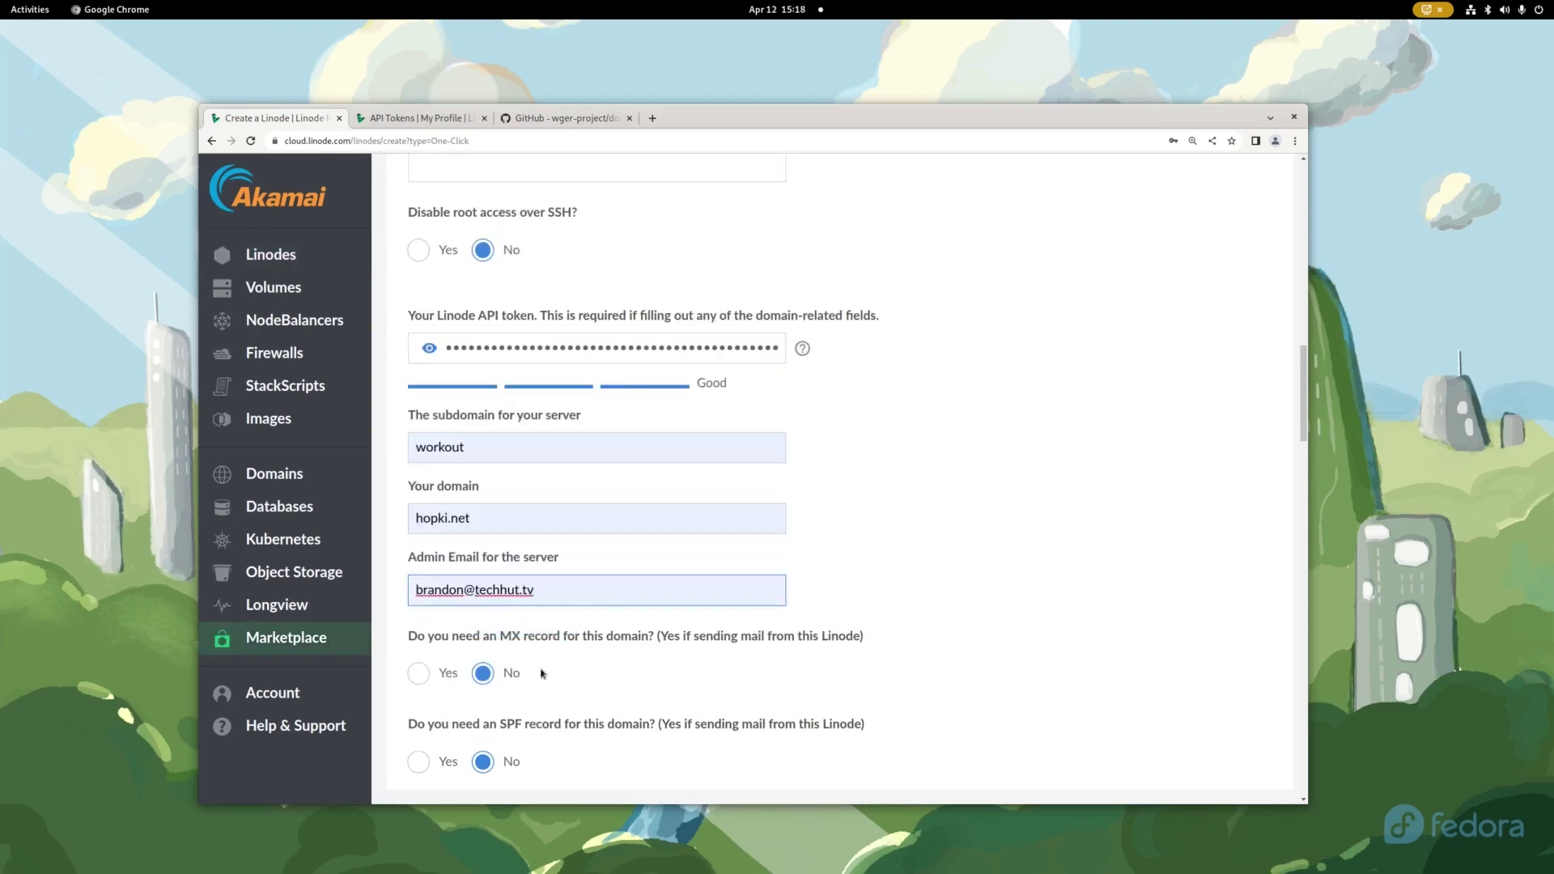
pyautogui.scroll(-2, 619, 649)
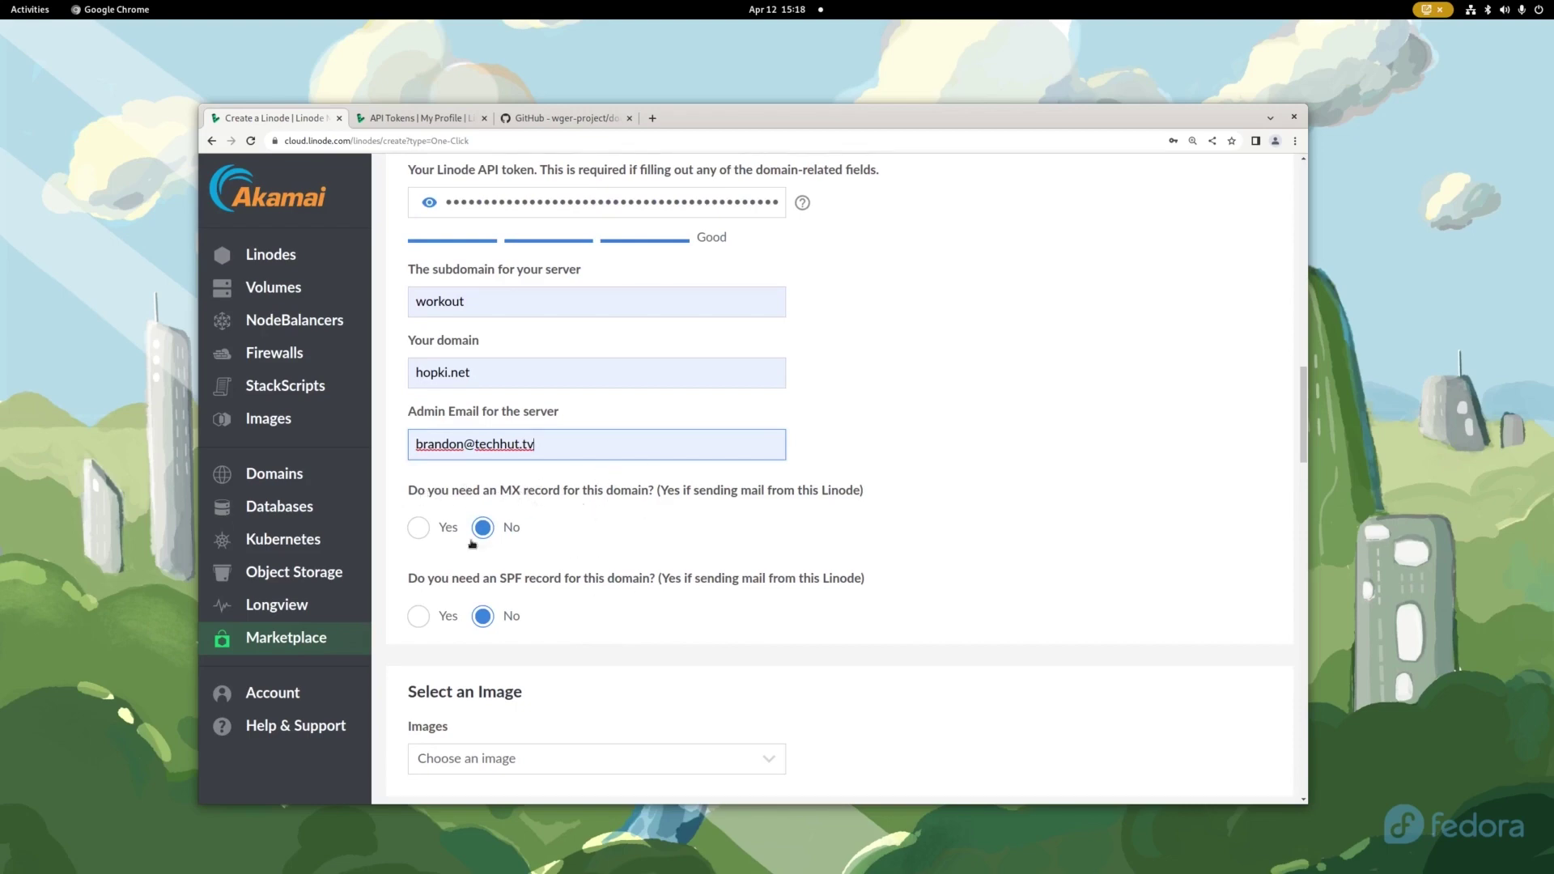
pyautogui.scroll(-3, 736, 515)
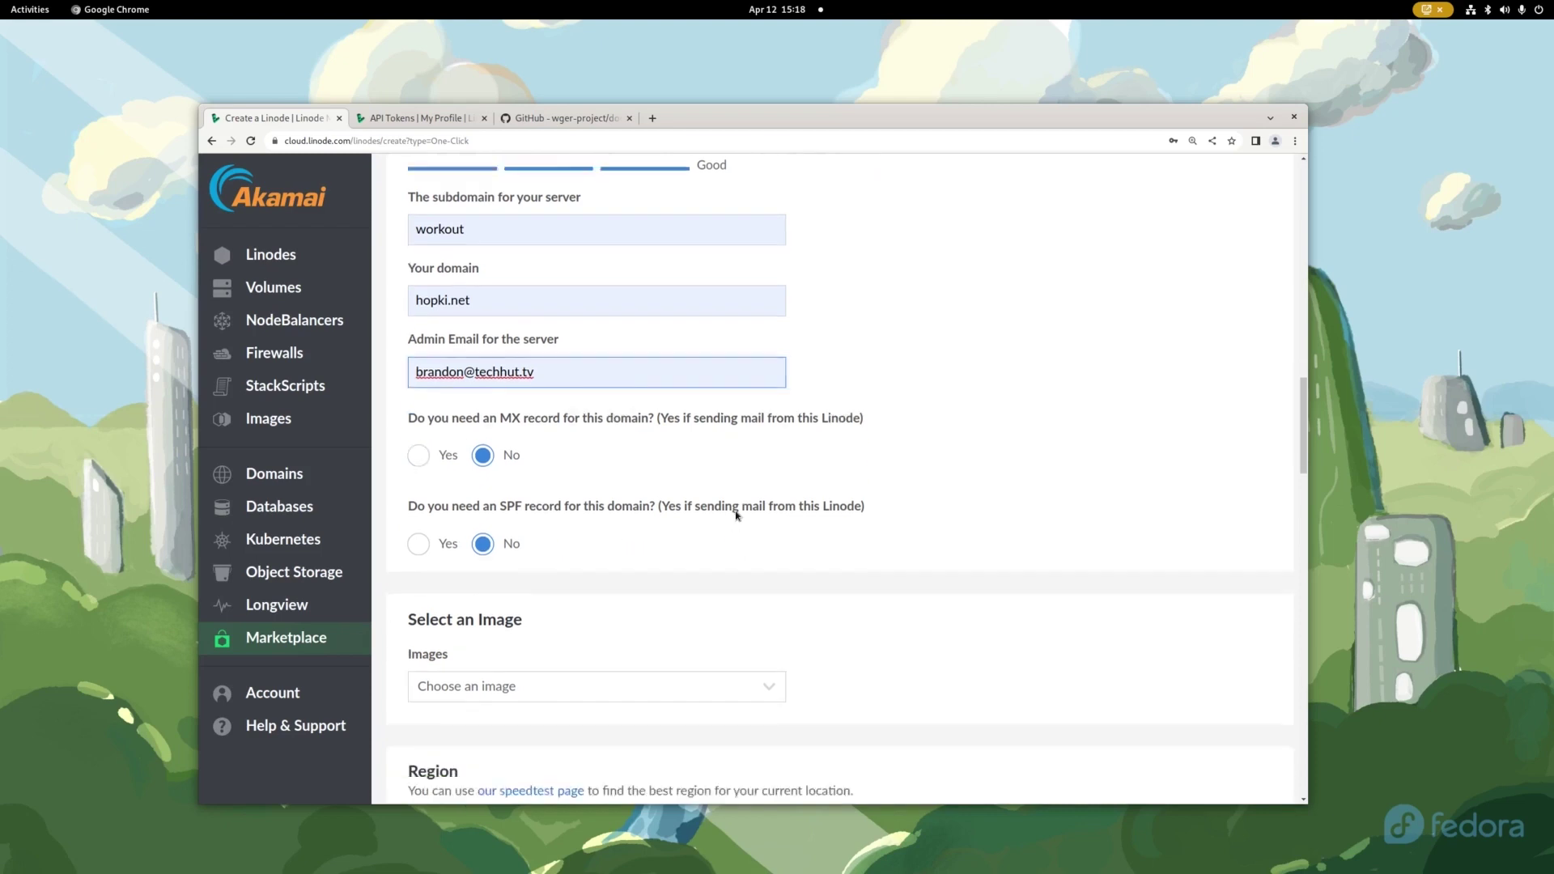
# - Choose Ubuntu 20.04 LTS as the Linode image
pyautogui.click(711, 537)
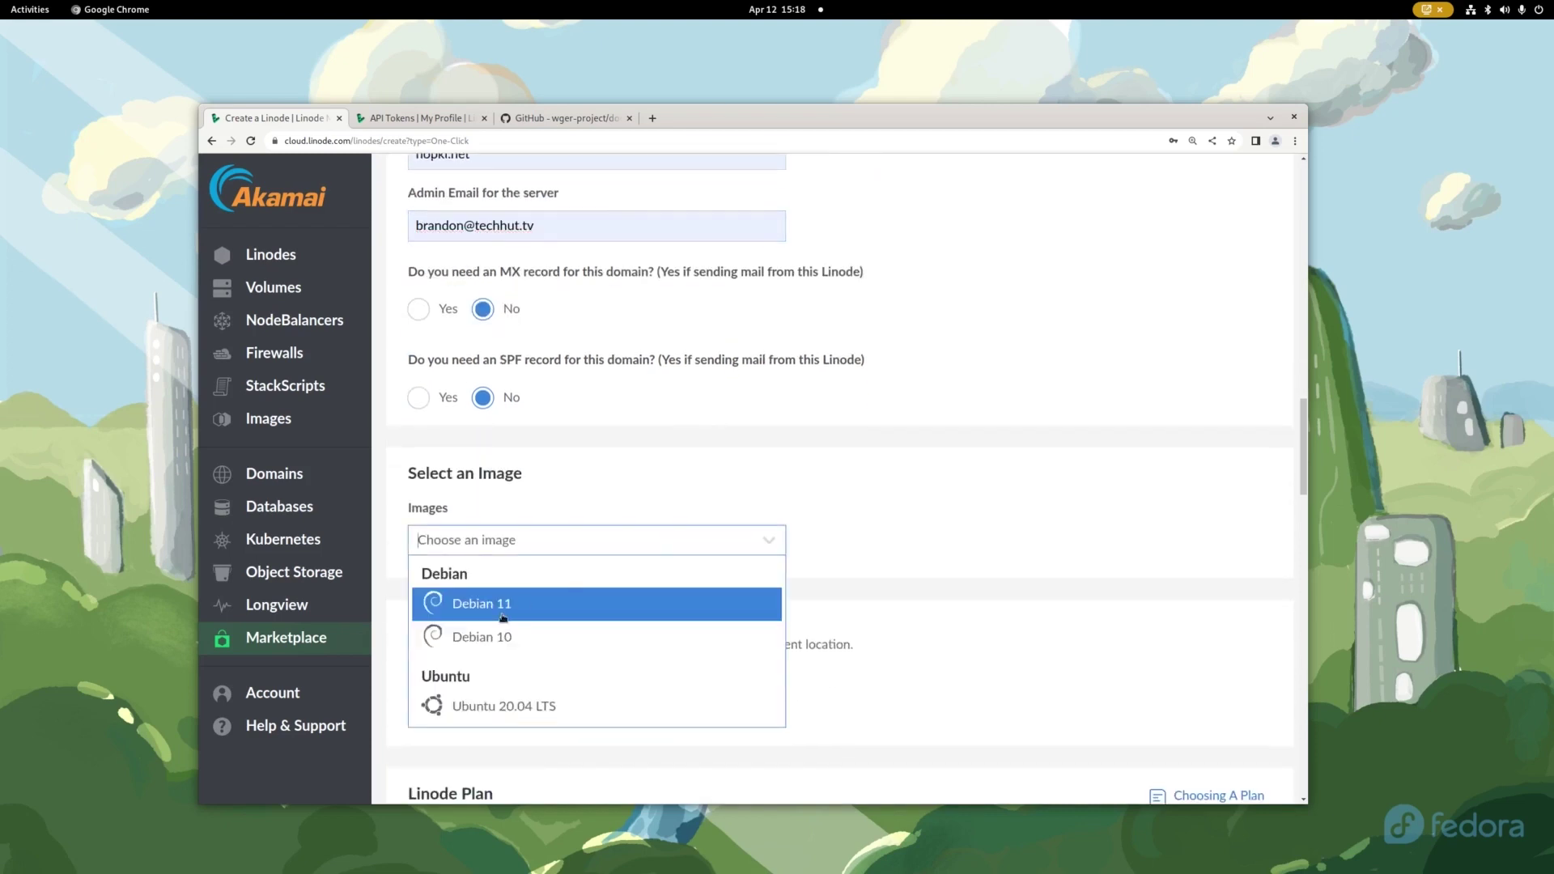
pyautogui.click(450, 704)
pyautogui.click(536, 544)
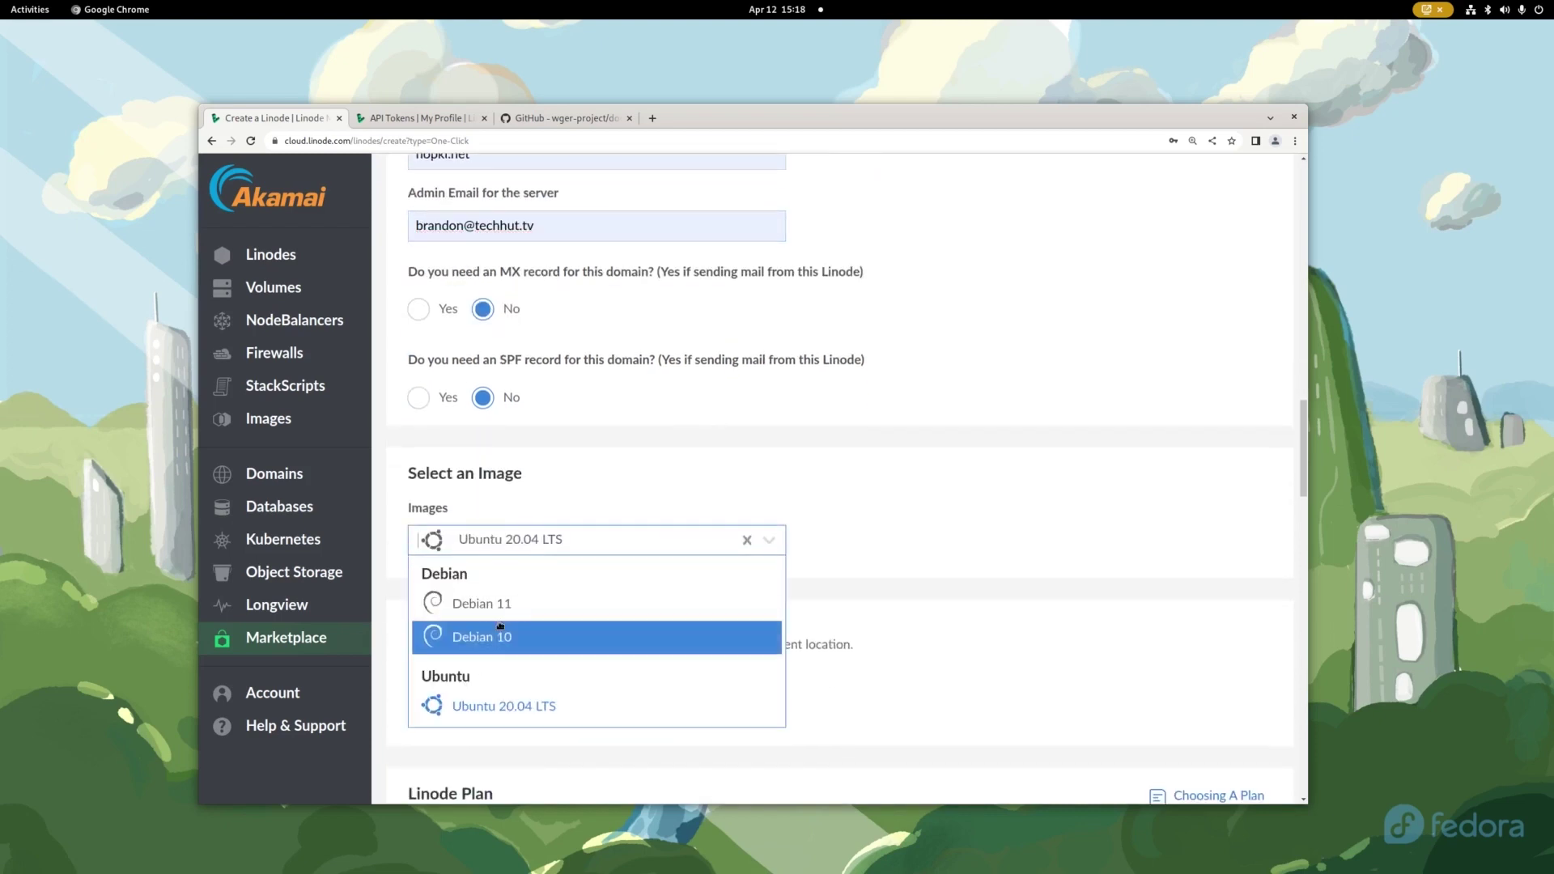
pyautogui.click(859, 532)
pyautogui.scroll(-3, 859, 532)
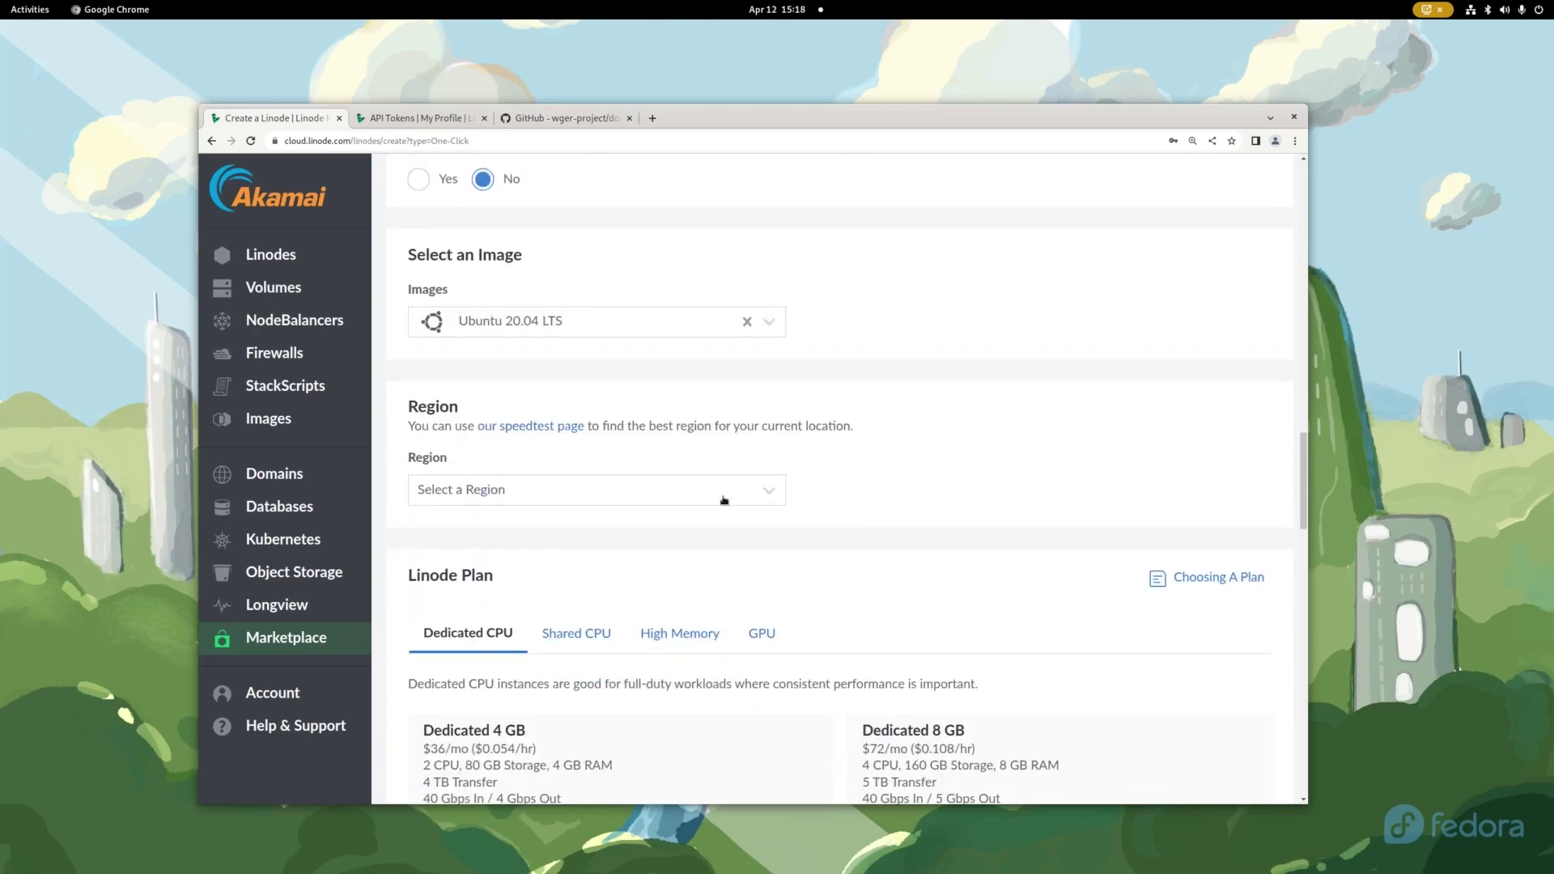
# - Pick the Fremont, CA region and the Shared CPU Nanode 1 GB plan
pyautogui.click(694, 492)
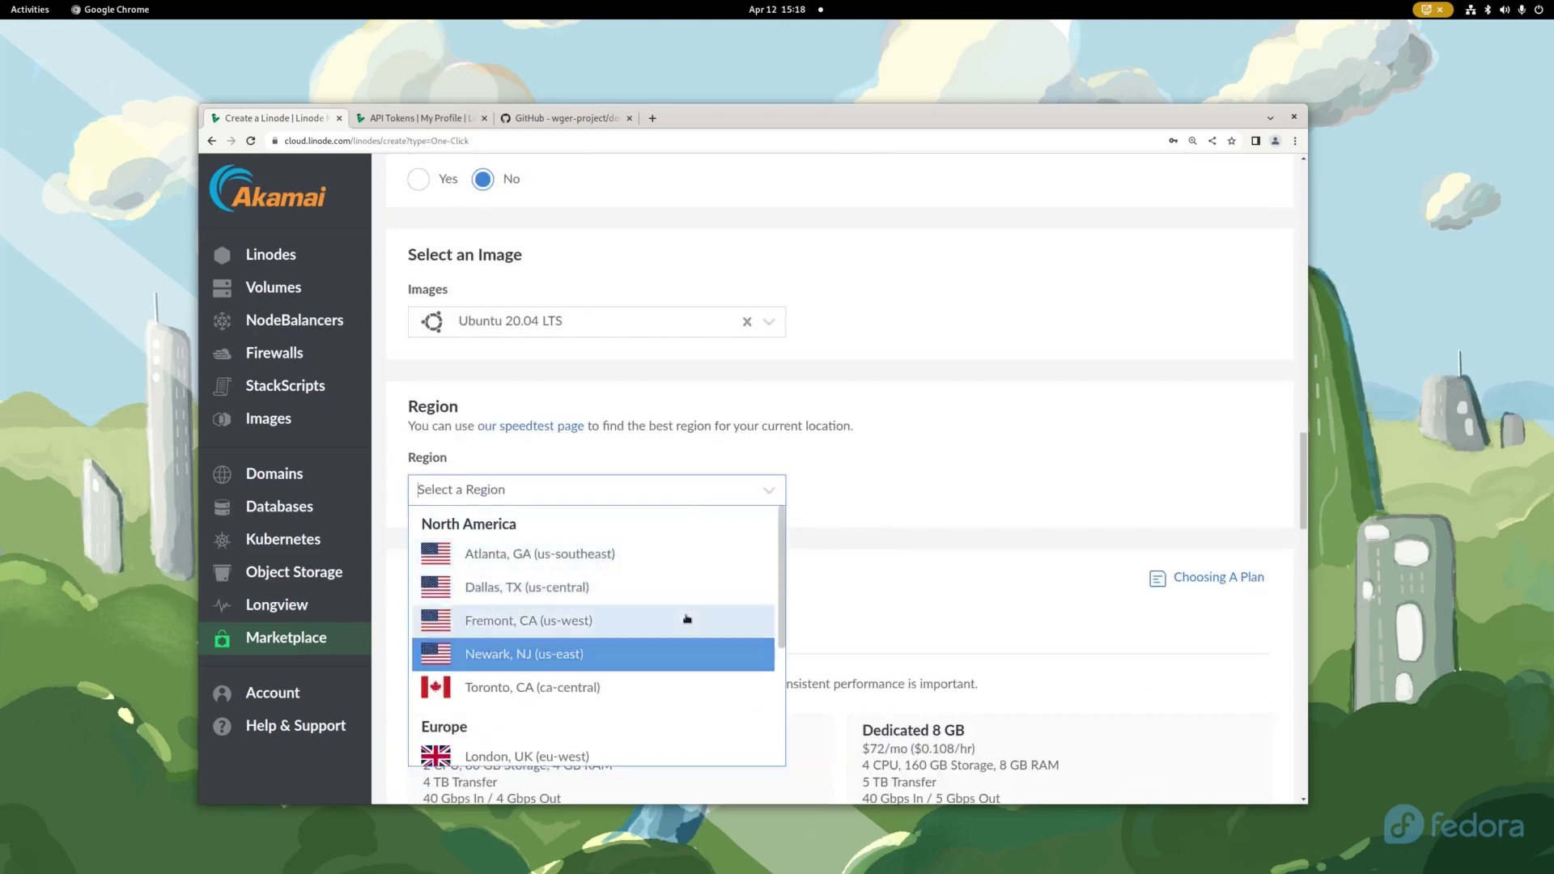
pyautogui.click(575, 632)
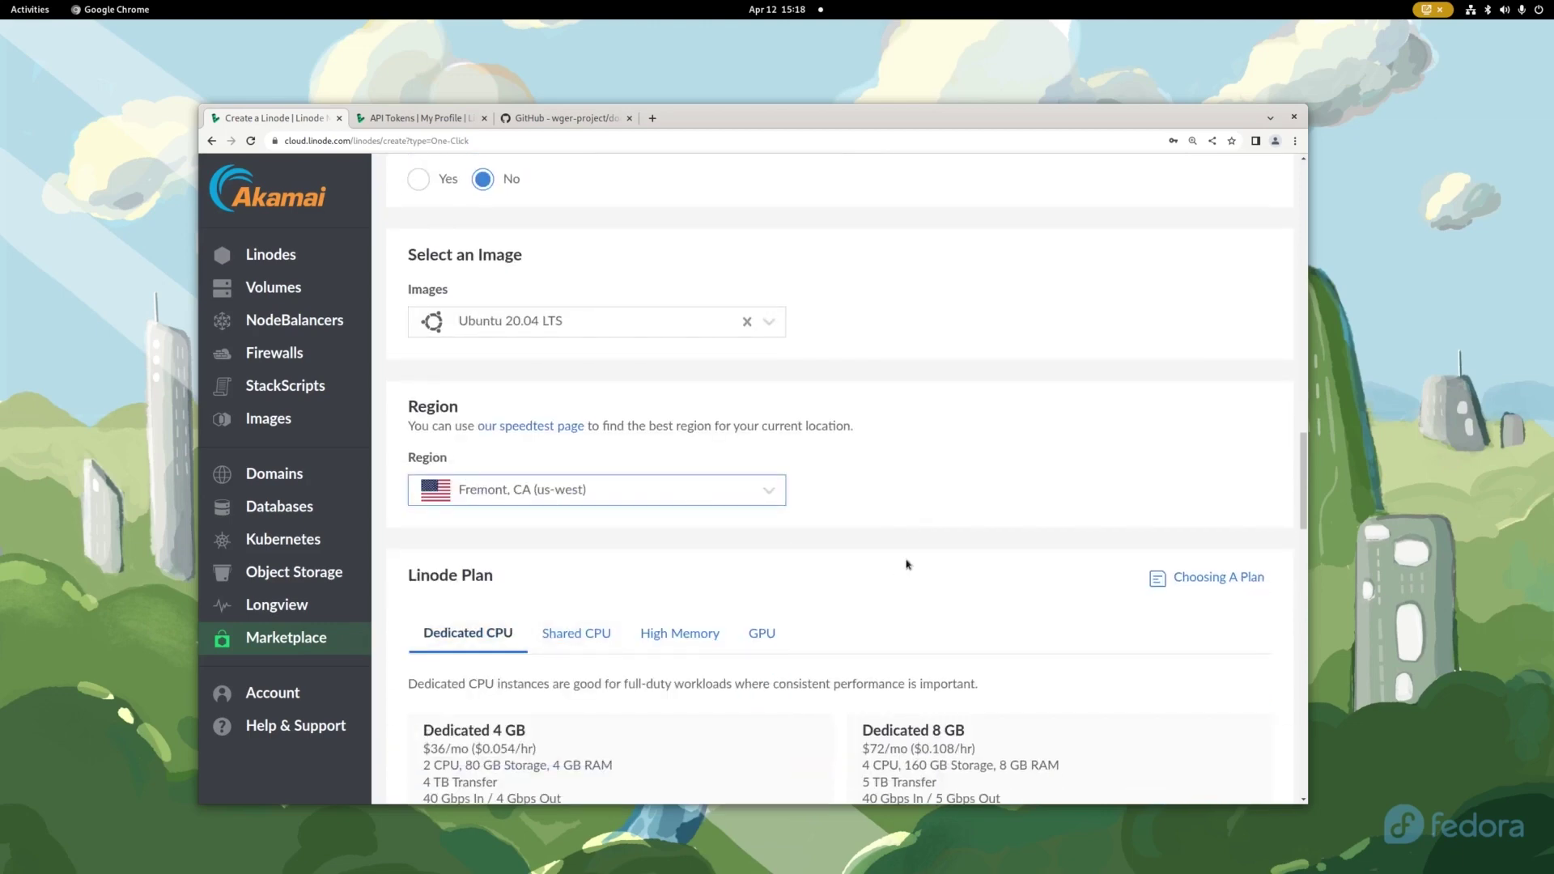
pyautogui.scroll(-2, 906, 565)
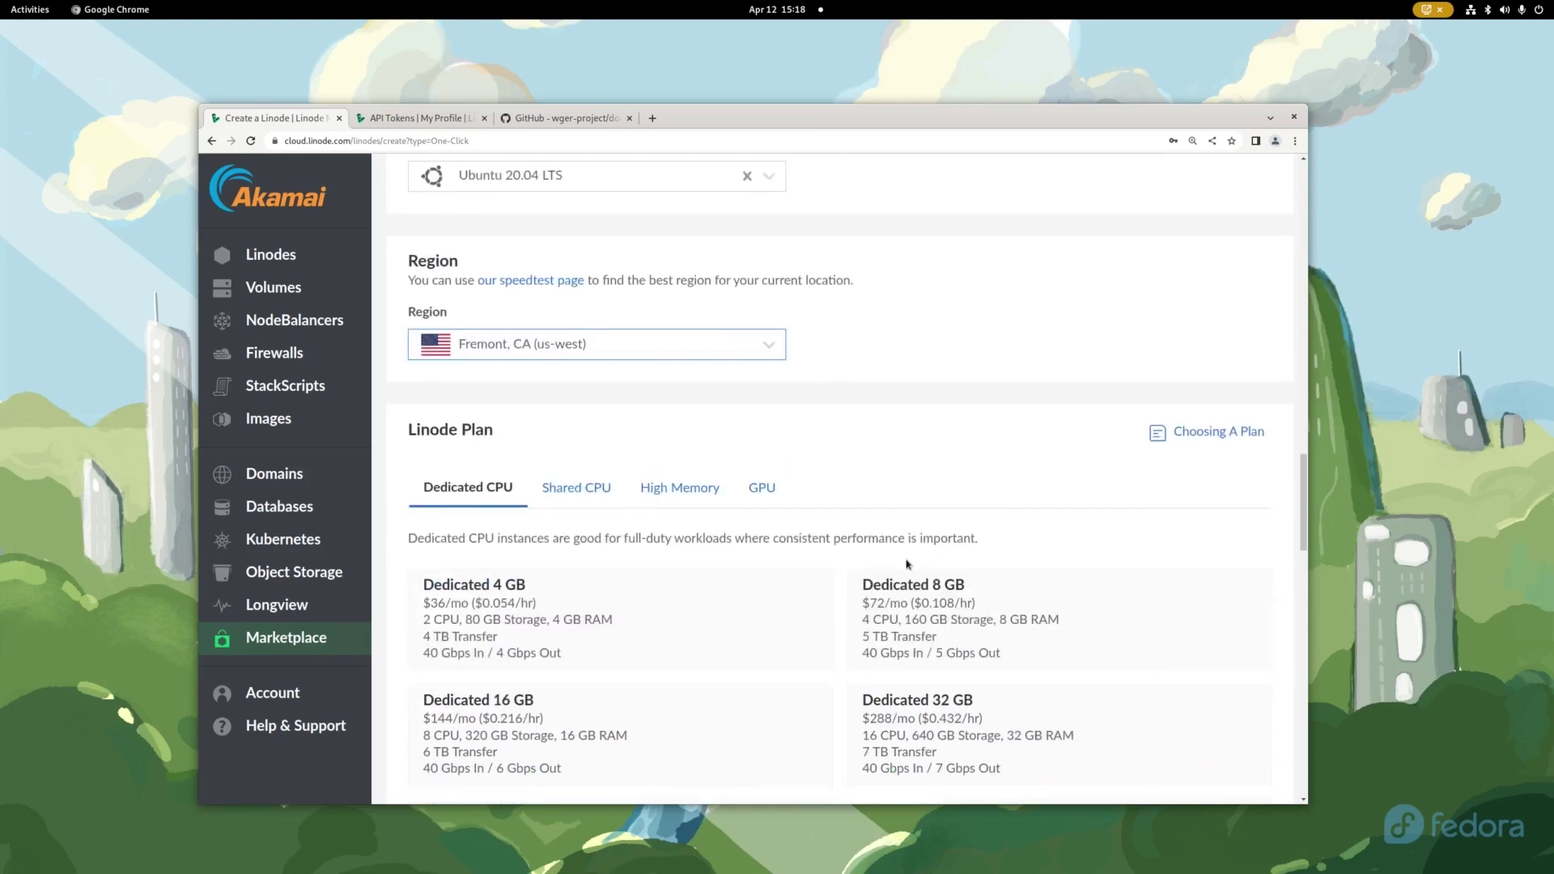
pyautogui.click(597, 488)
pyautogui.click(568, 627)
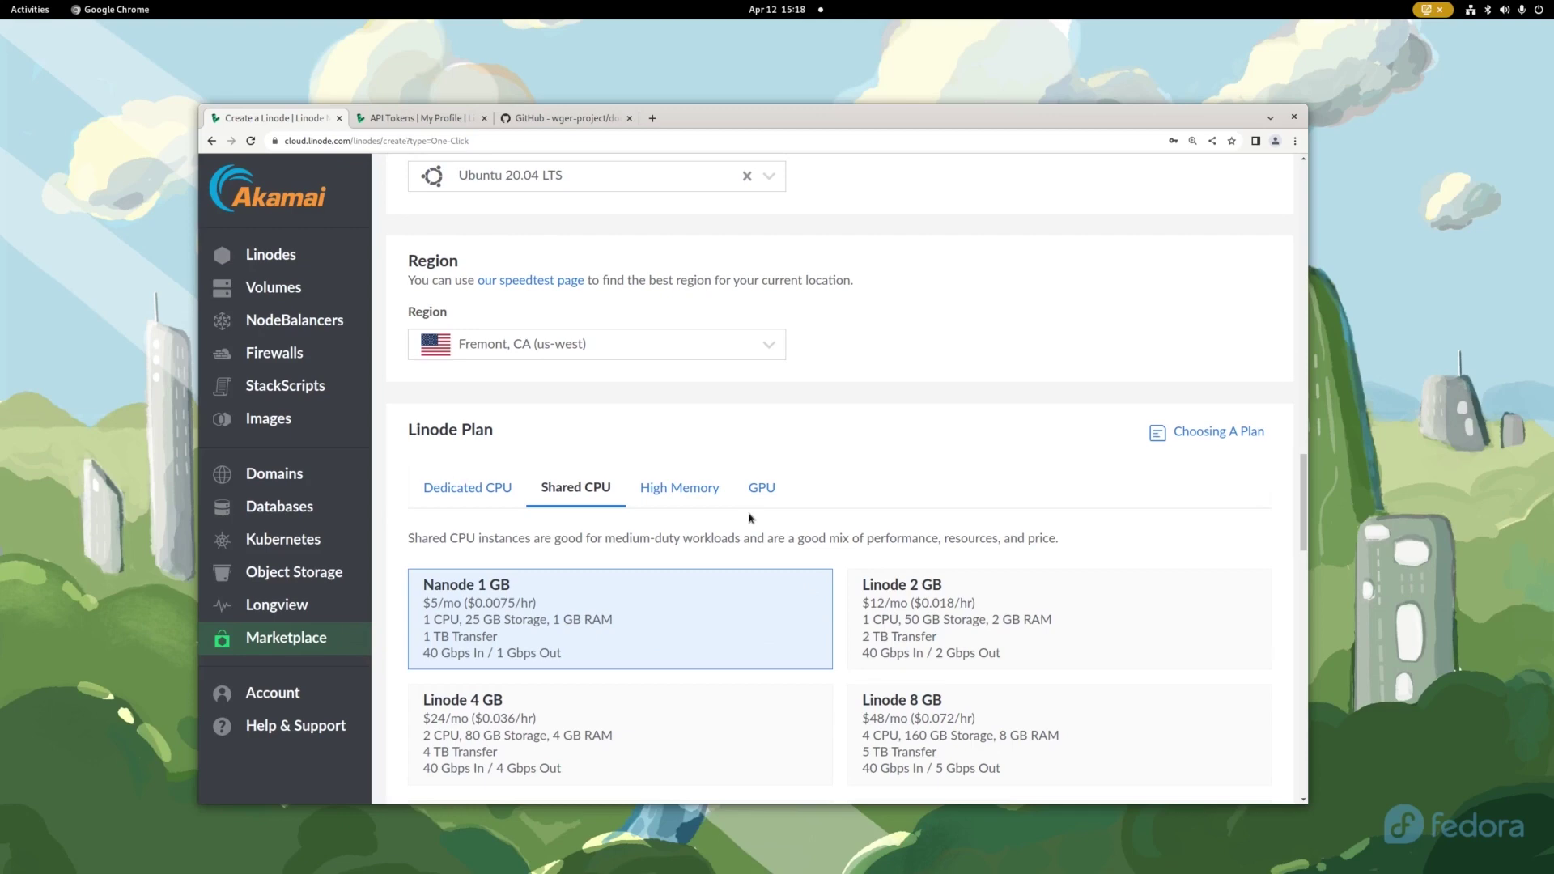
# - Label the Linode workout and paste in the root password
pyautogui.scroll(-1, 861, 537)
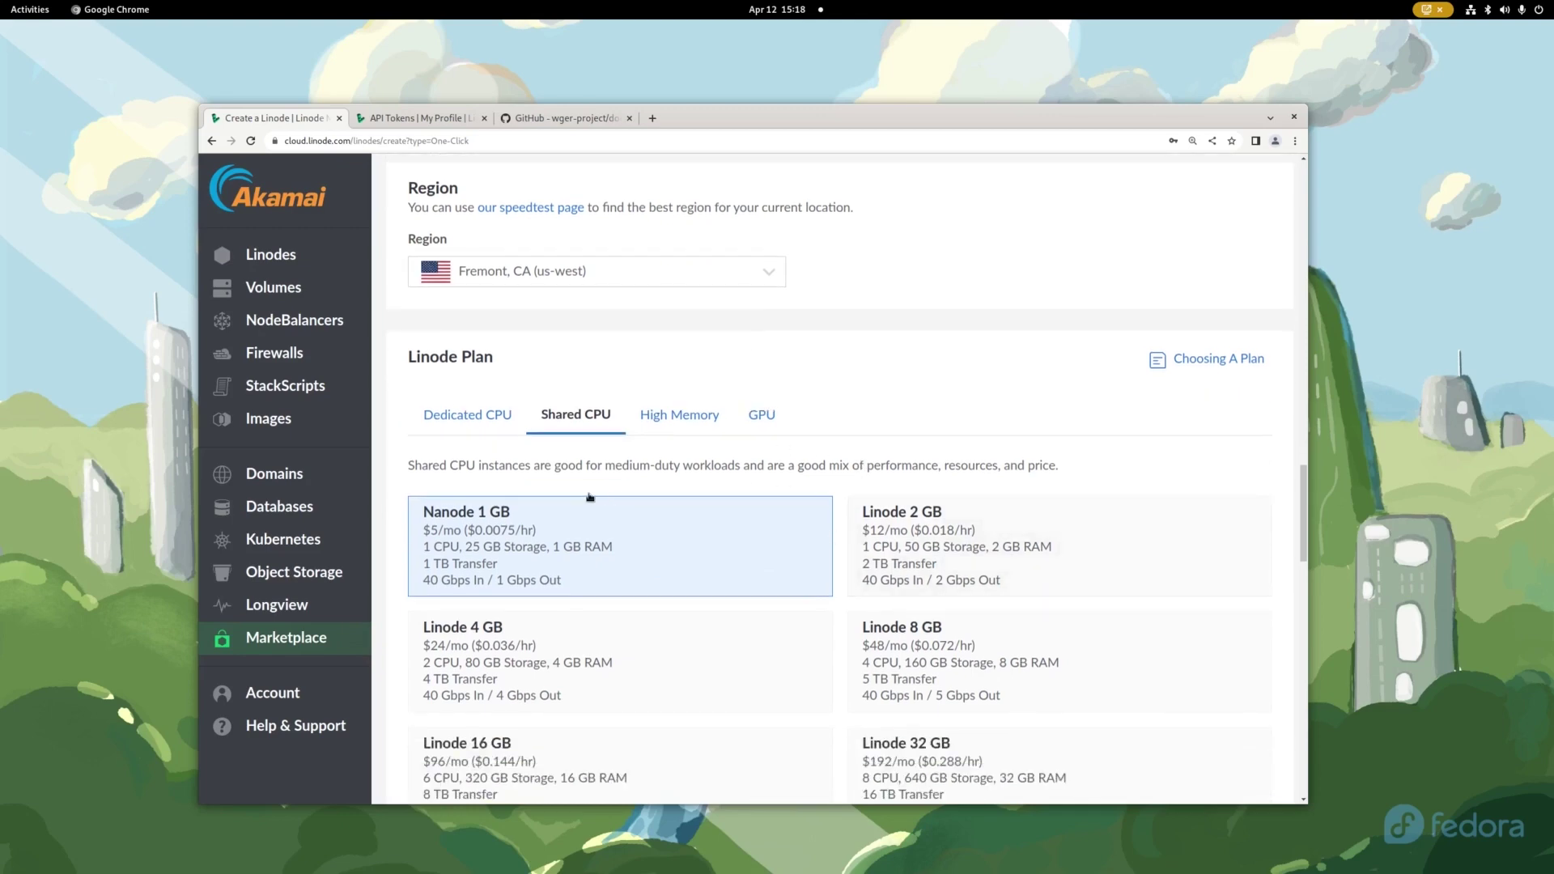
pyautogui.scroll(-2, 753, 558)
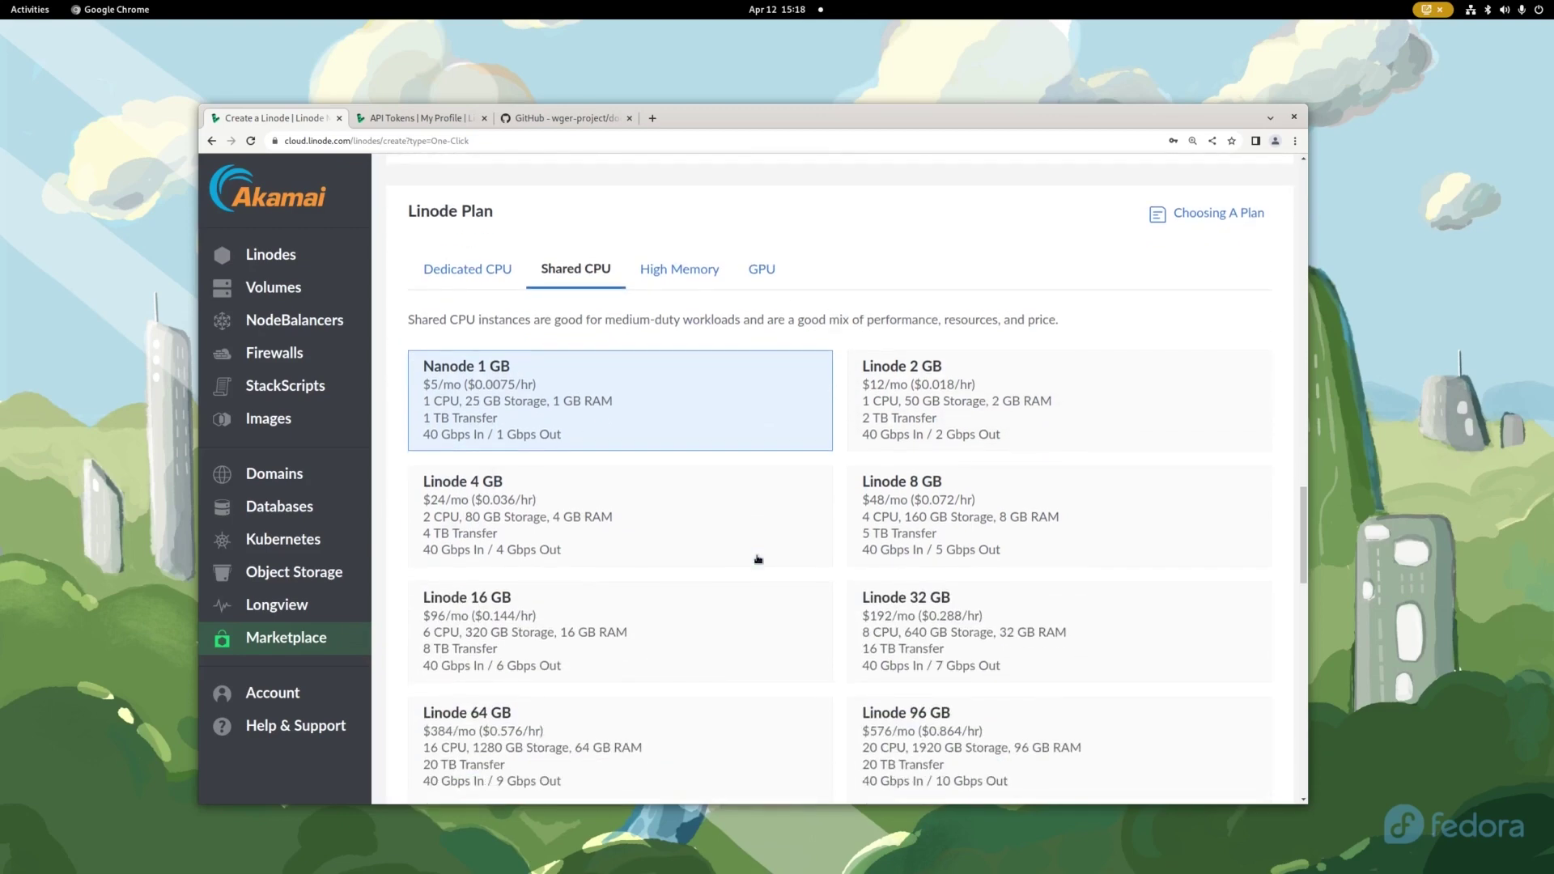
pyautogui.scroll(-6, 758, 558)
pyautogui.moveTo(510, 518); pyautogui.dragTo(406, 520)
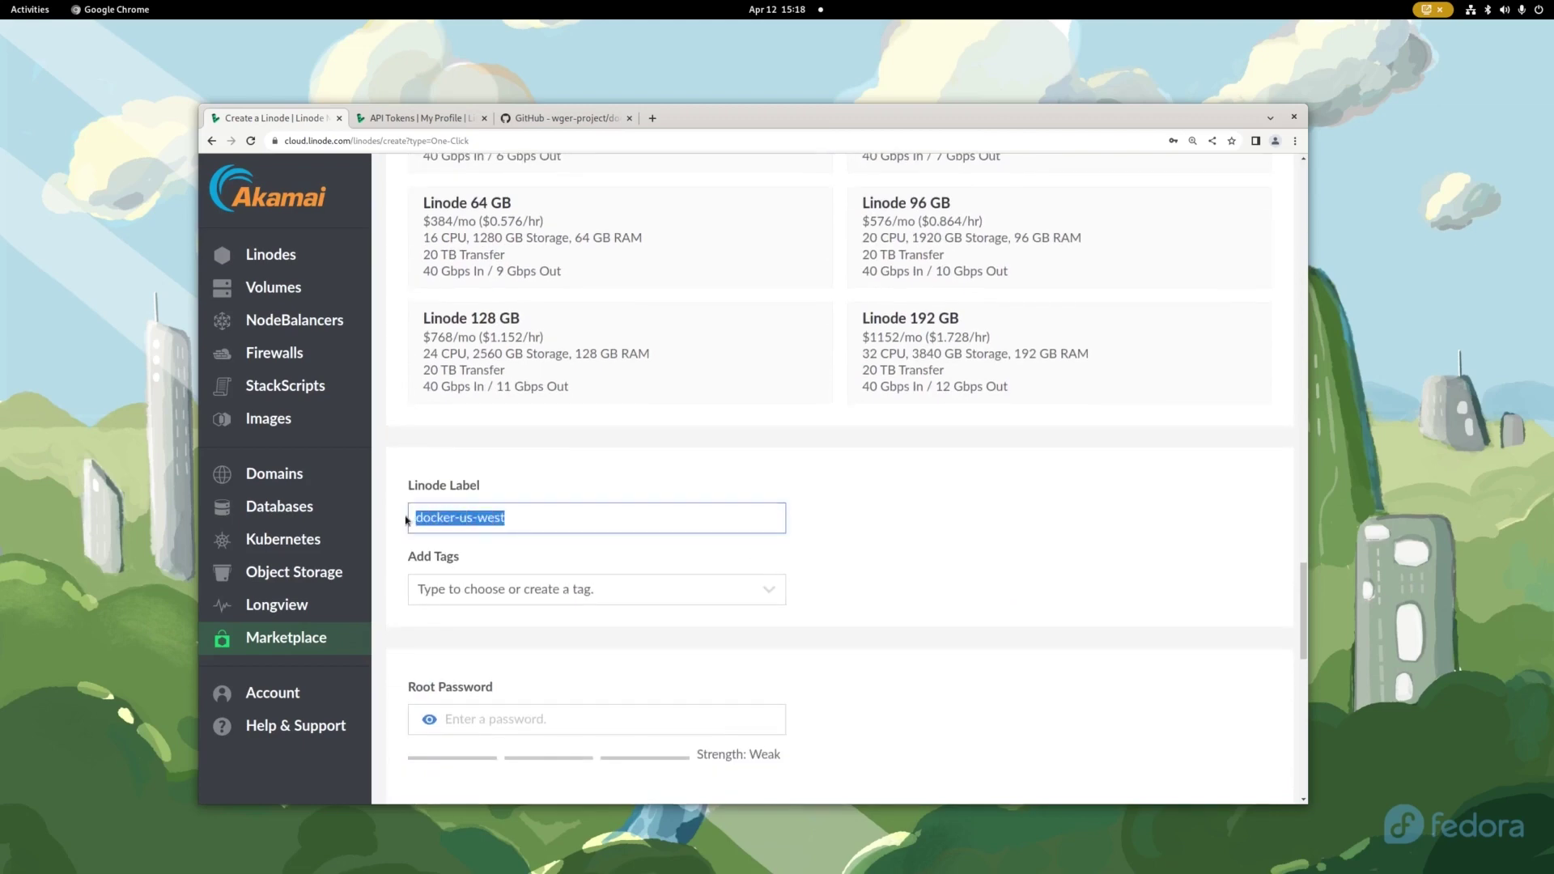
pyautogui.write('workout')
pyautogui.press('Tab')
pyautogui.press('Tab')
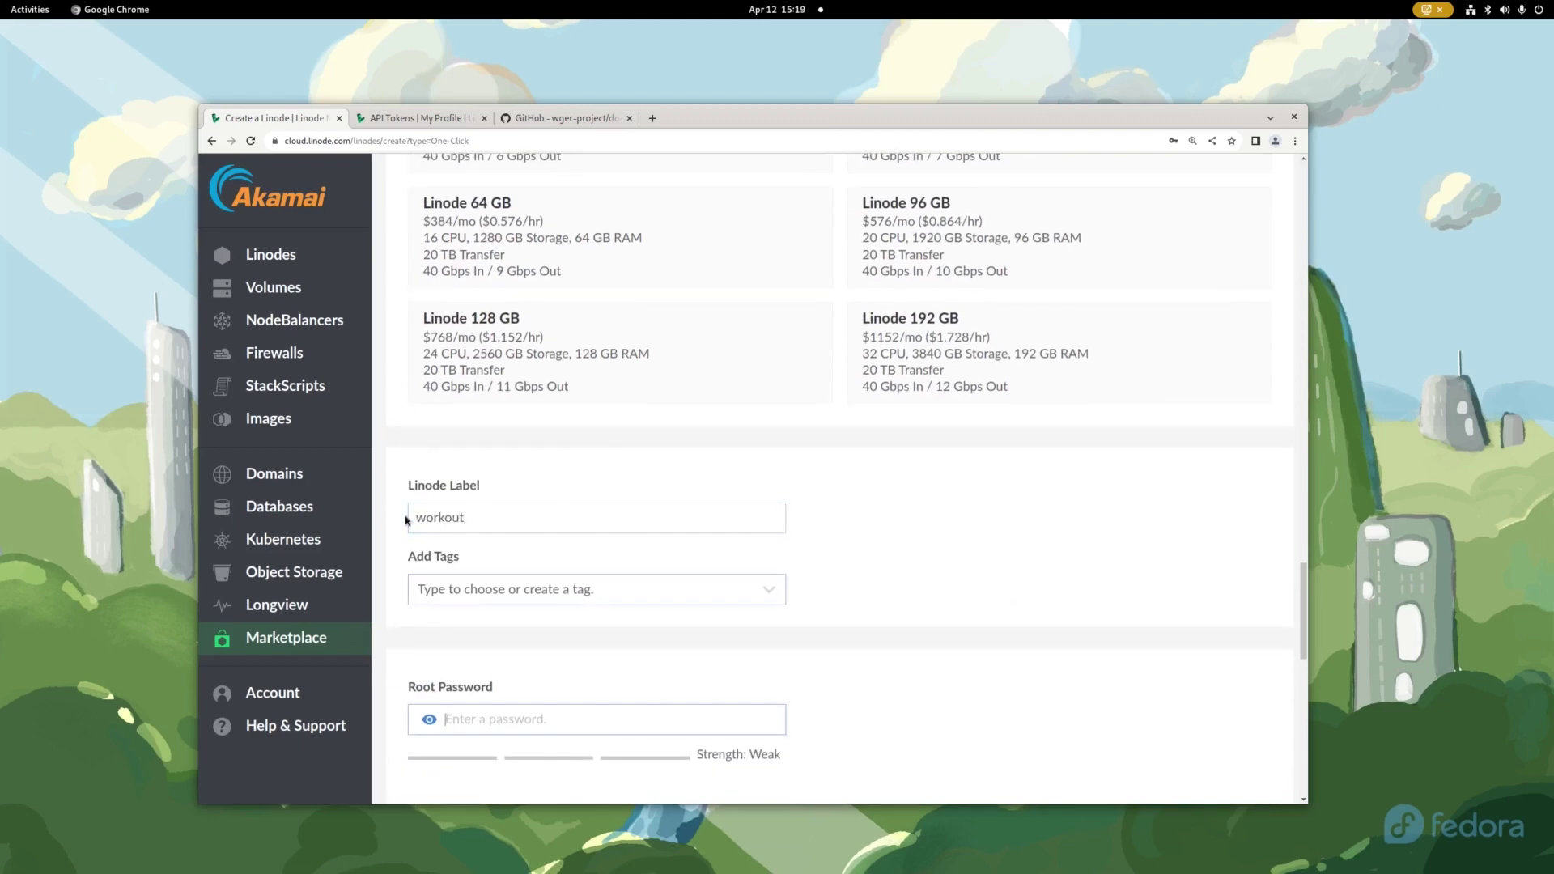
pyautogui.hotkey('ctrl', 'v')
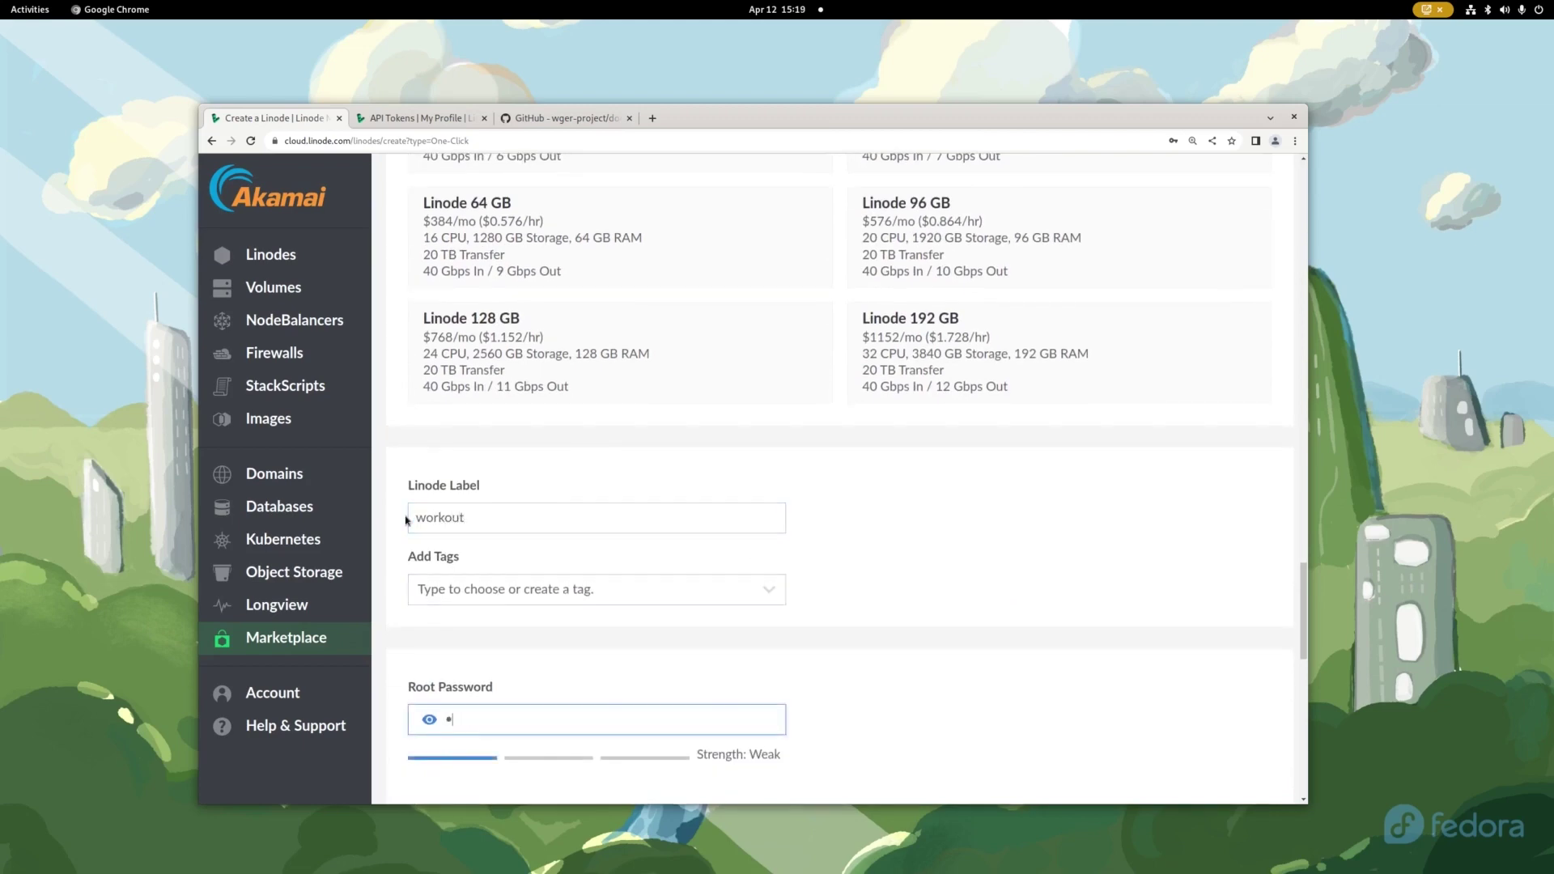
pyautogui.scroll(-5, 885, 687)
pyautogui.scroll(-6, 886, 690)
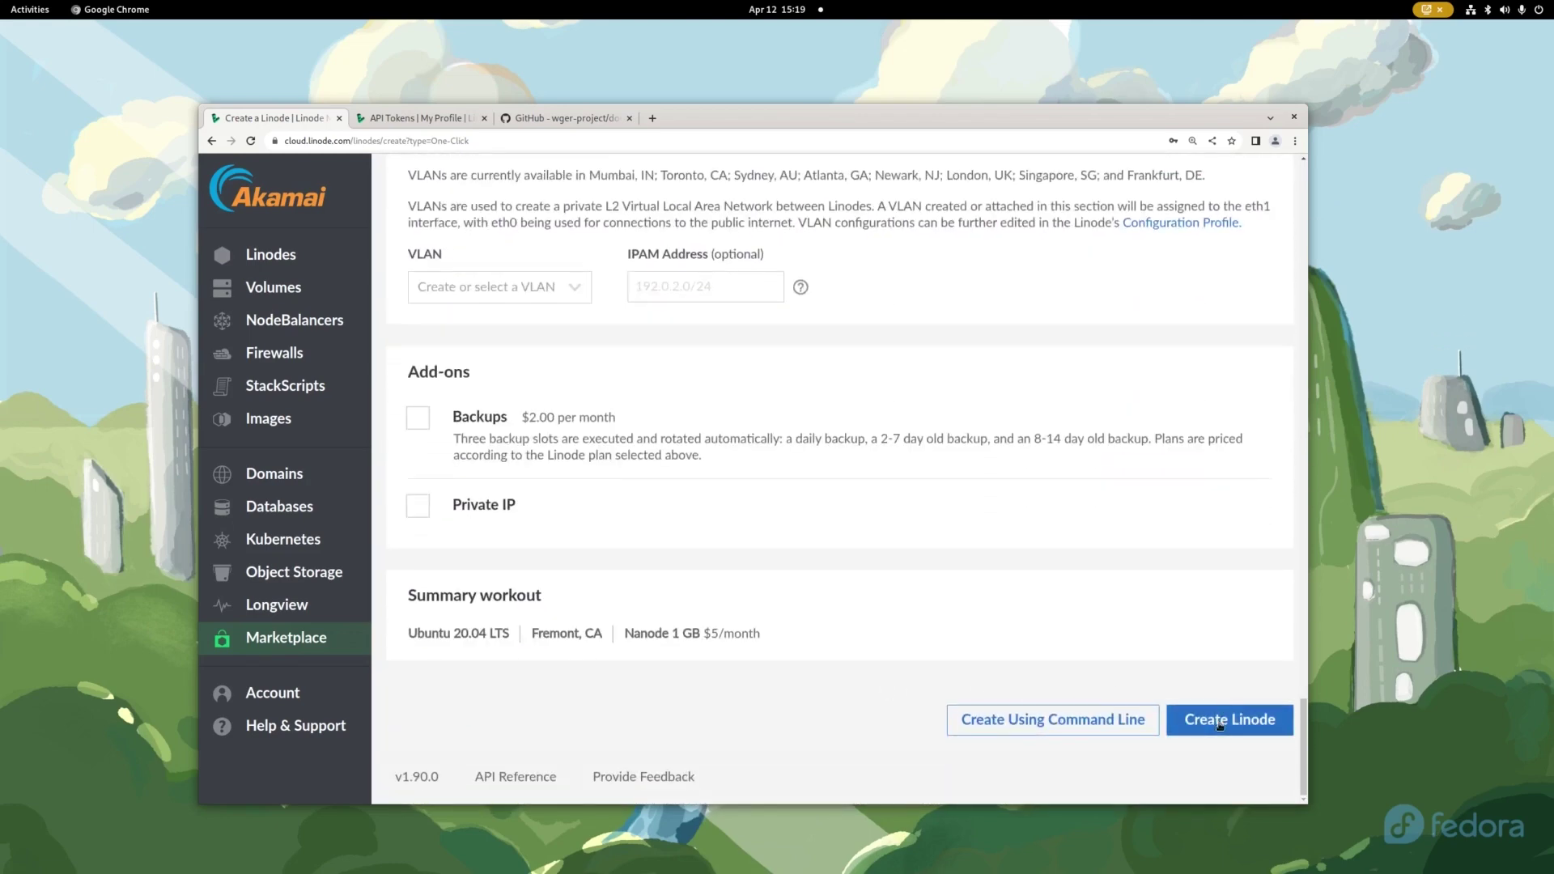
# - Create the workout Linode and follow its boot output in the LISH console, then close it
pyautogui.click(1219, 725)
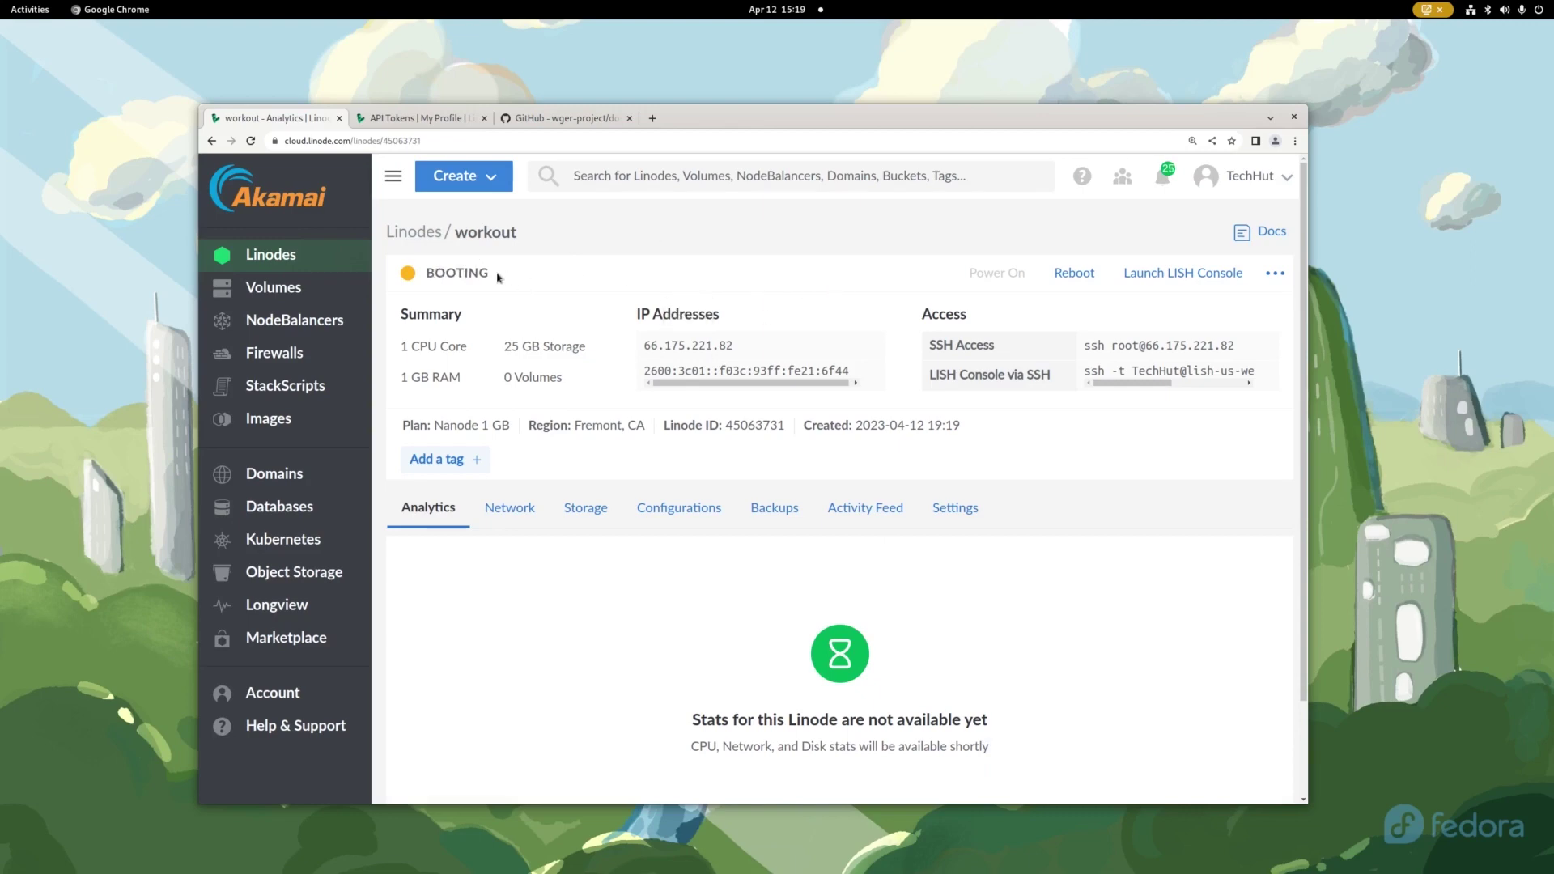
pyautogui.click(1185, 273)
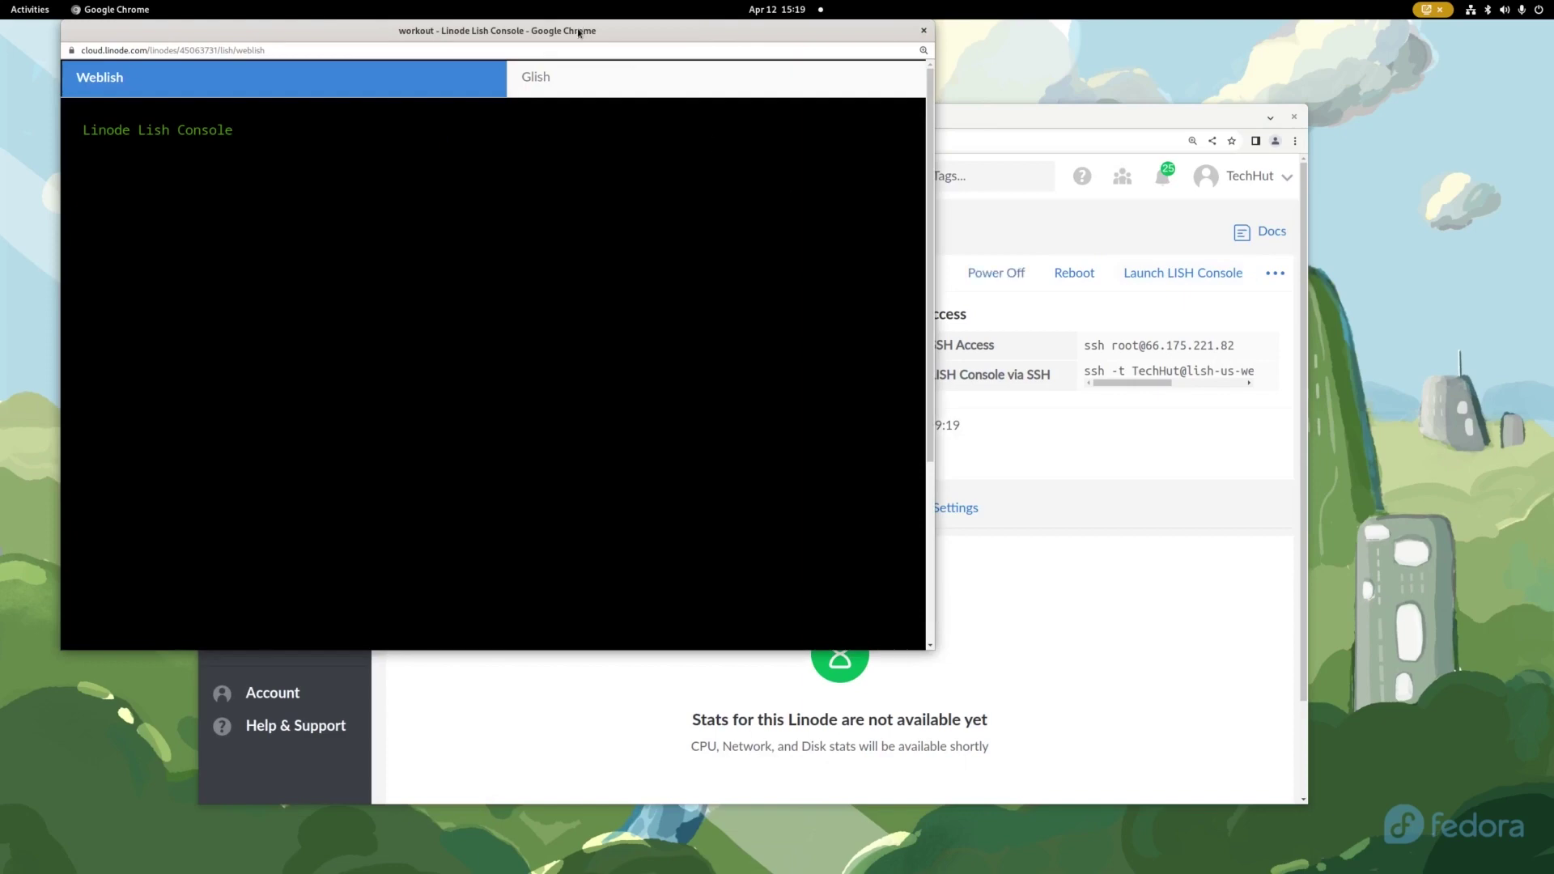
pyautogui.moveTo(580, 32); pyautogui.dragTo(621, 192)
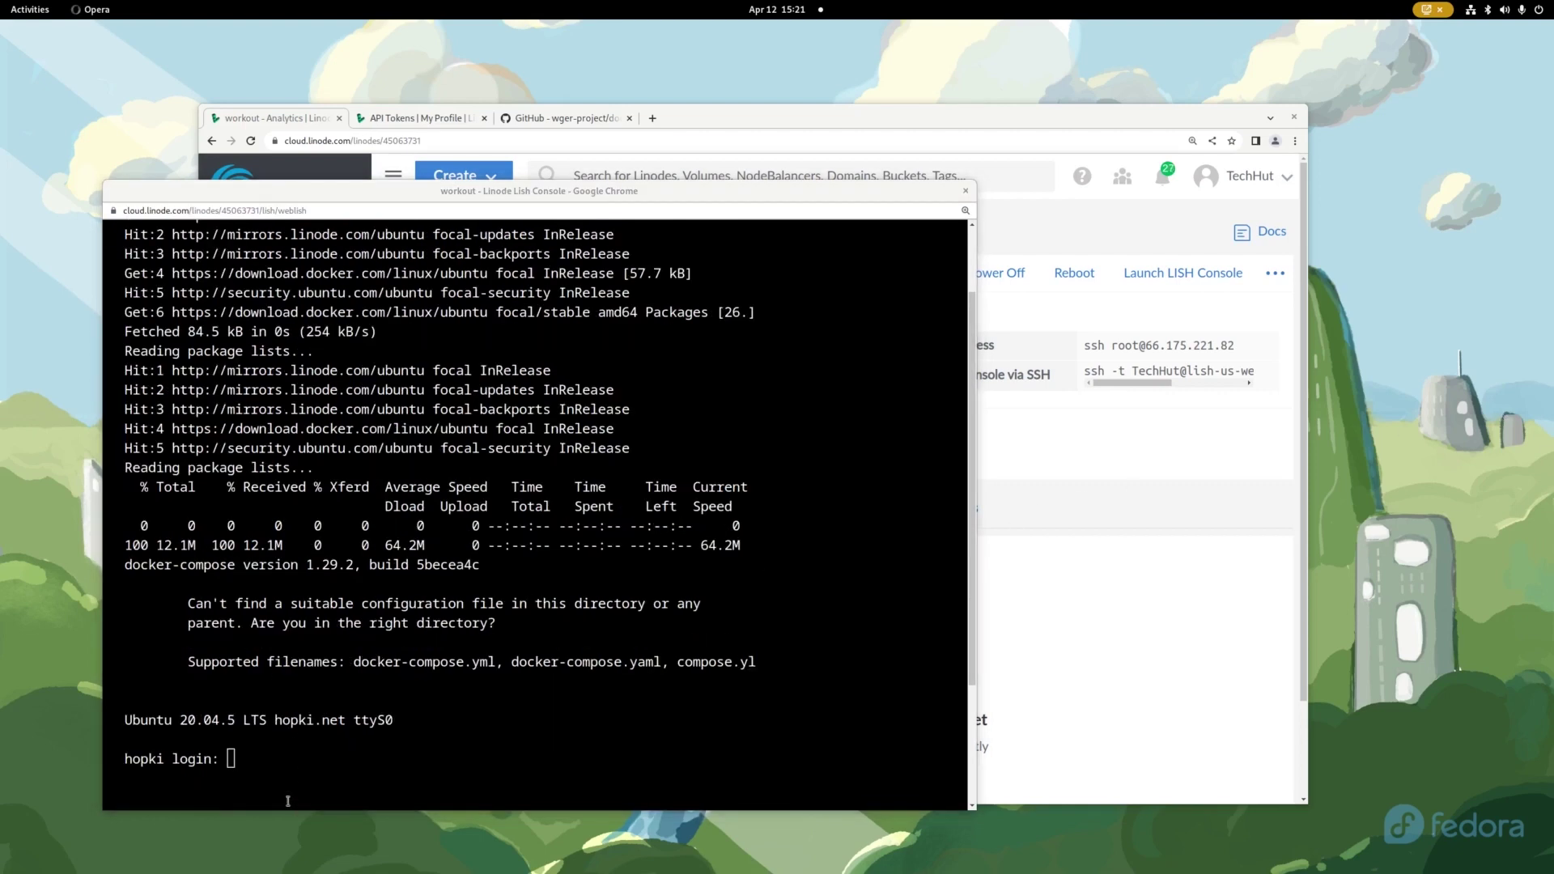
pyautogui.click(965, 192)
pyautogui.click(37, 10)
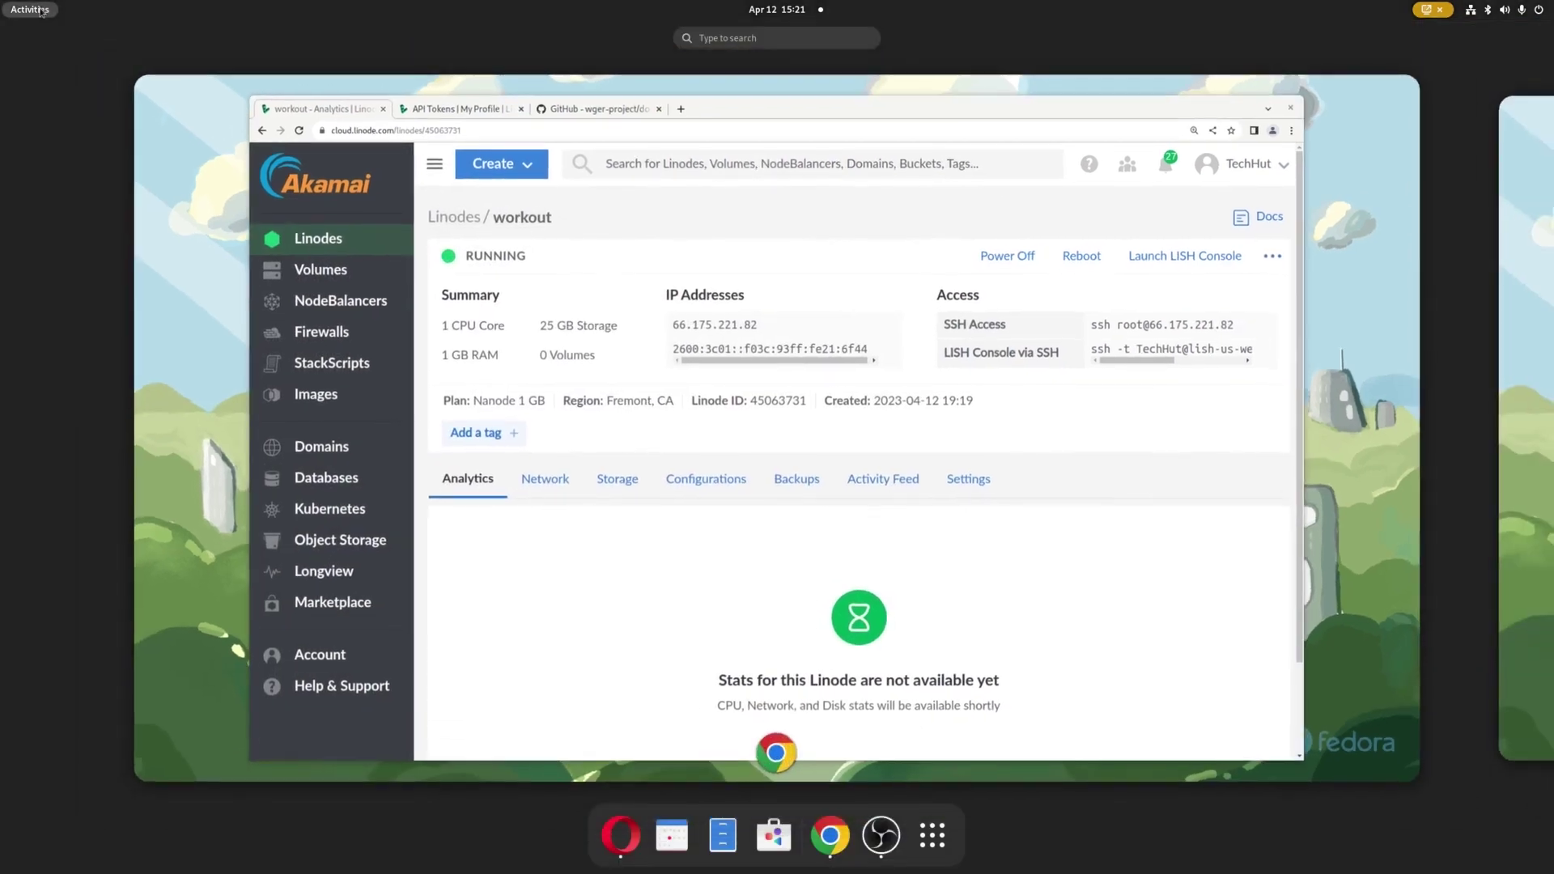
pyautogui.hotkey('ctrl', 'alt', 't')
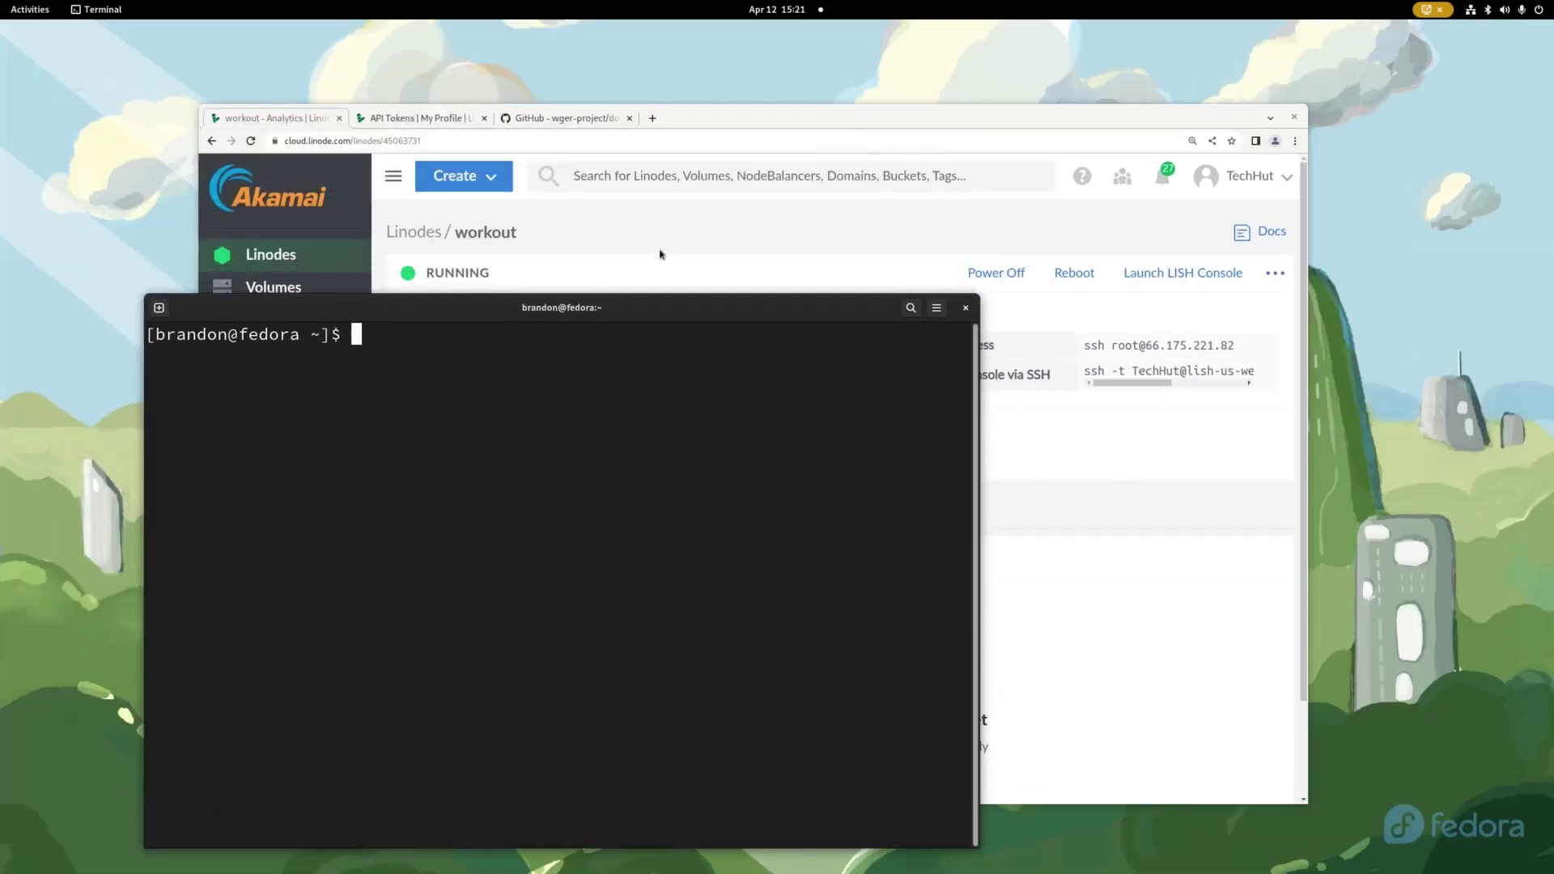
pyautogui.click(663, 253)
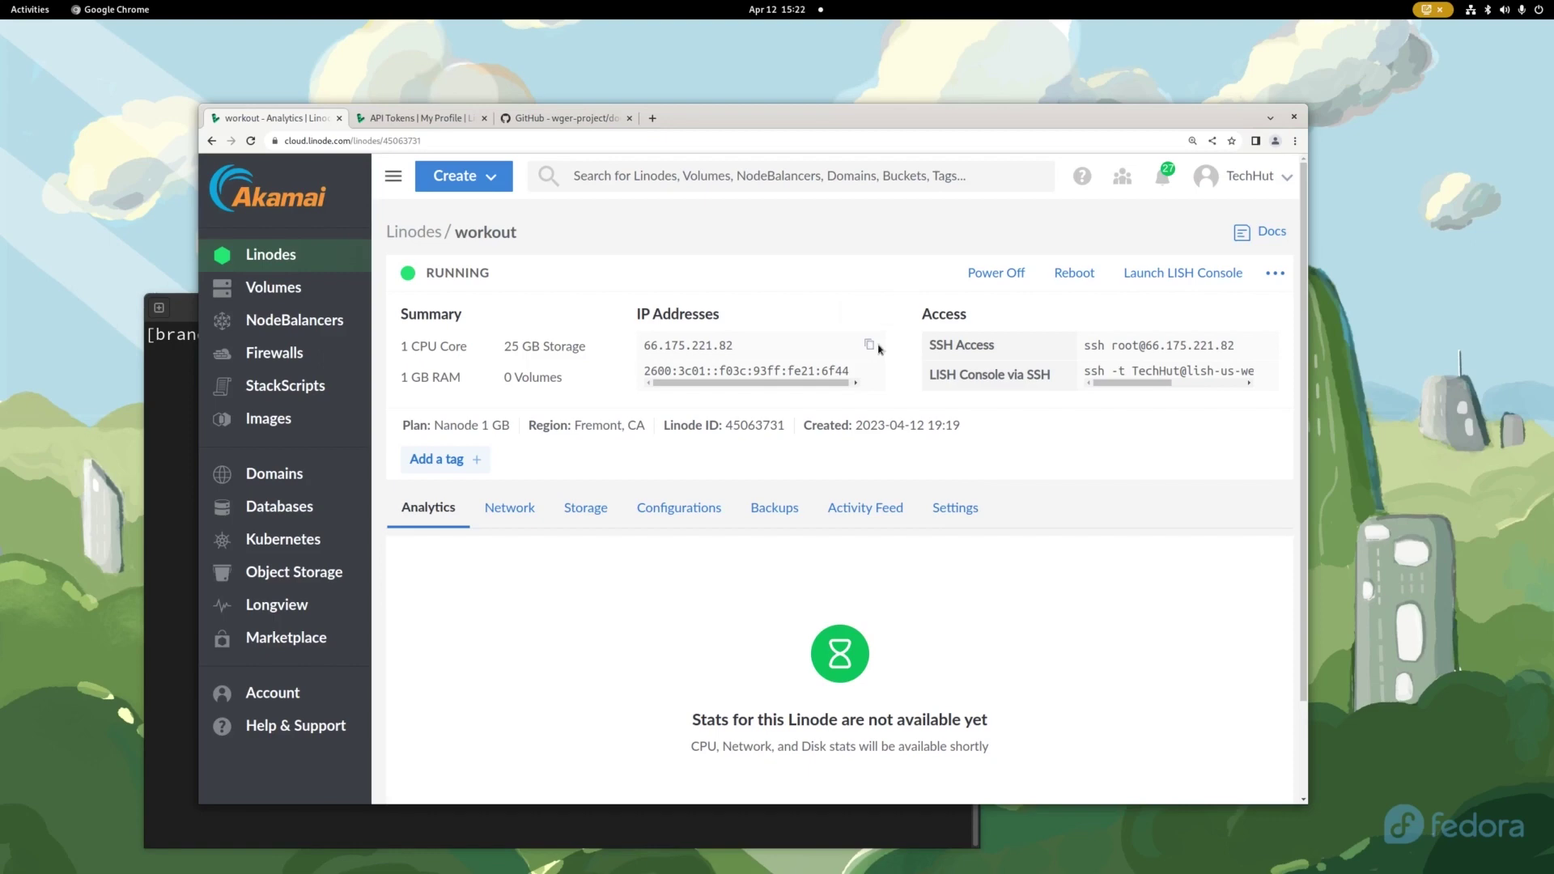
pyautogui.hotkey('alt', 'Tab')
pyautogui.write('ssh ')
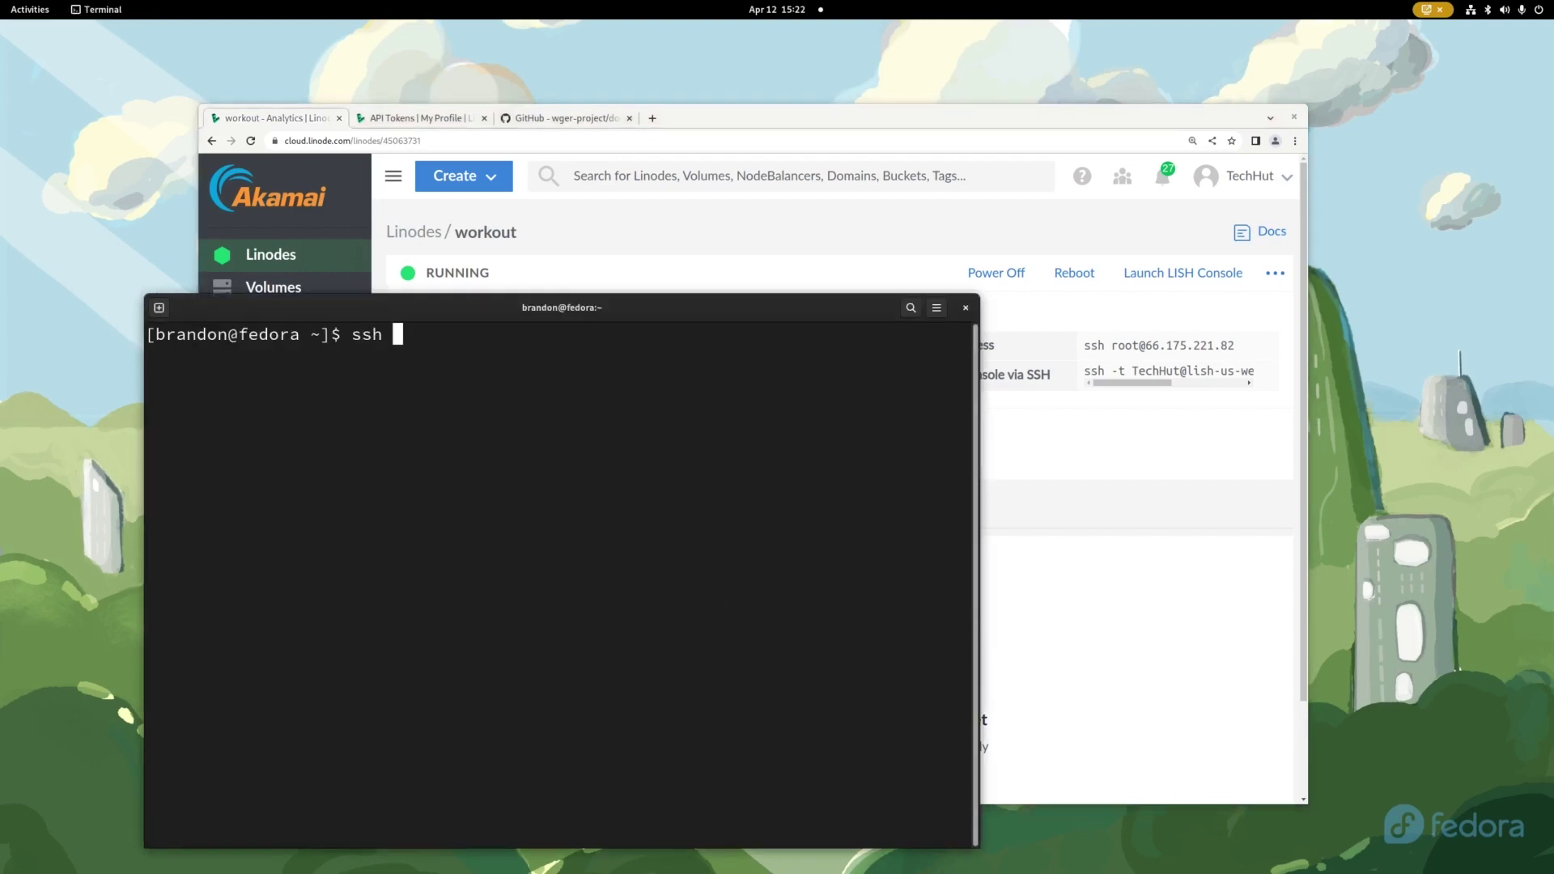
pyautogui.write('wger@')
pyautogui.write('66.175.221.82')
pyautogui.press('Return')
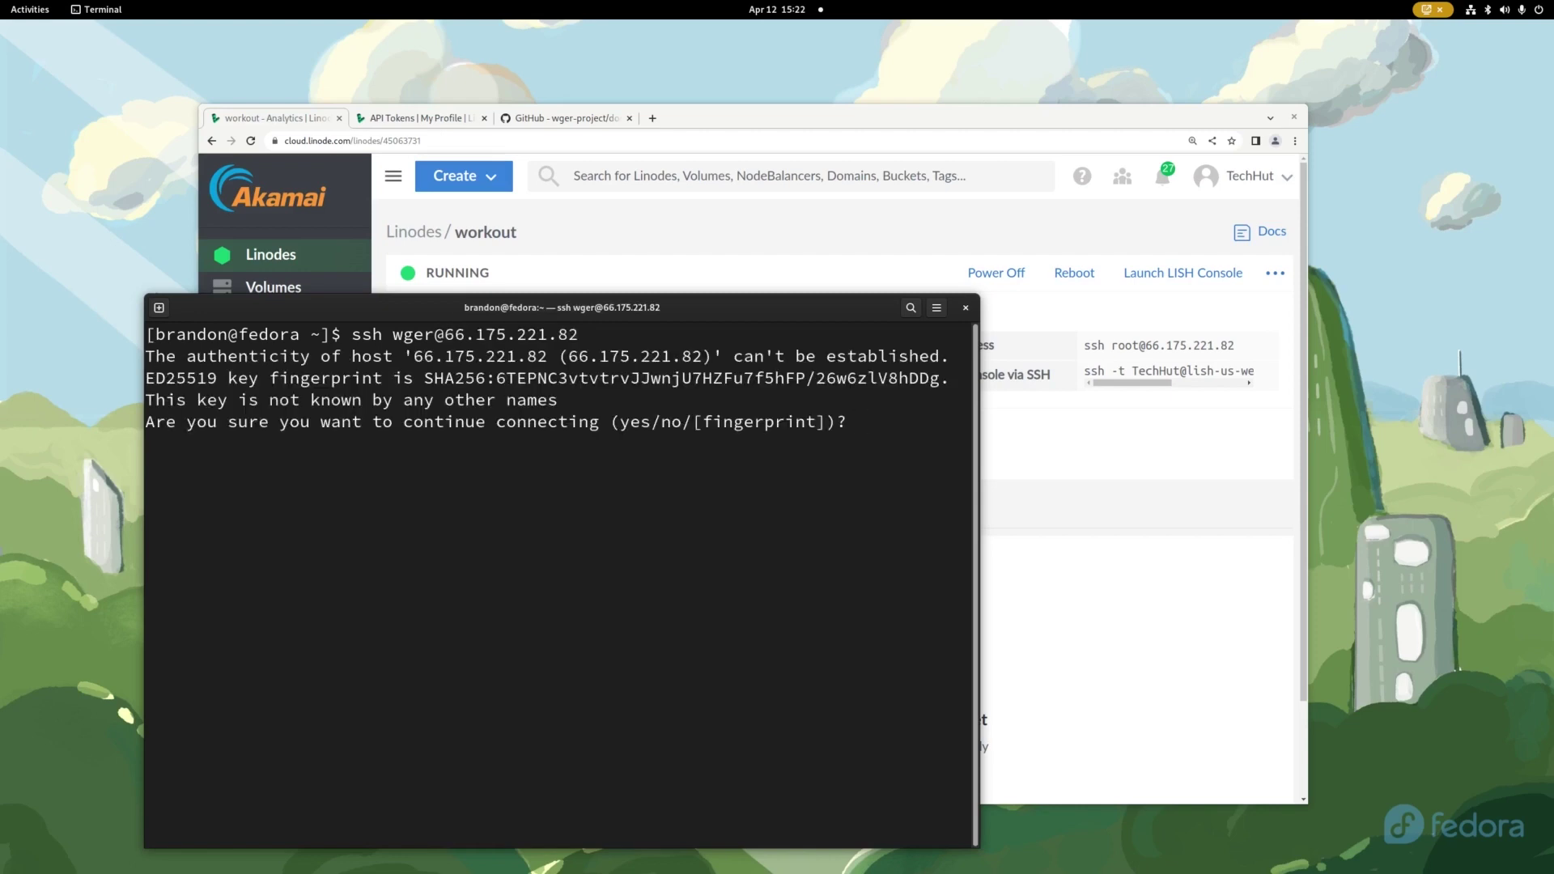
# - Trust the host key with yes and enter the password to log in as wger
pyautogui.write('yes')
pyautogui.press('Return')
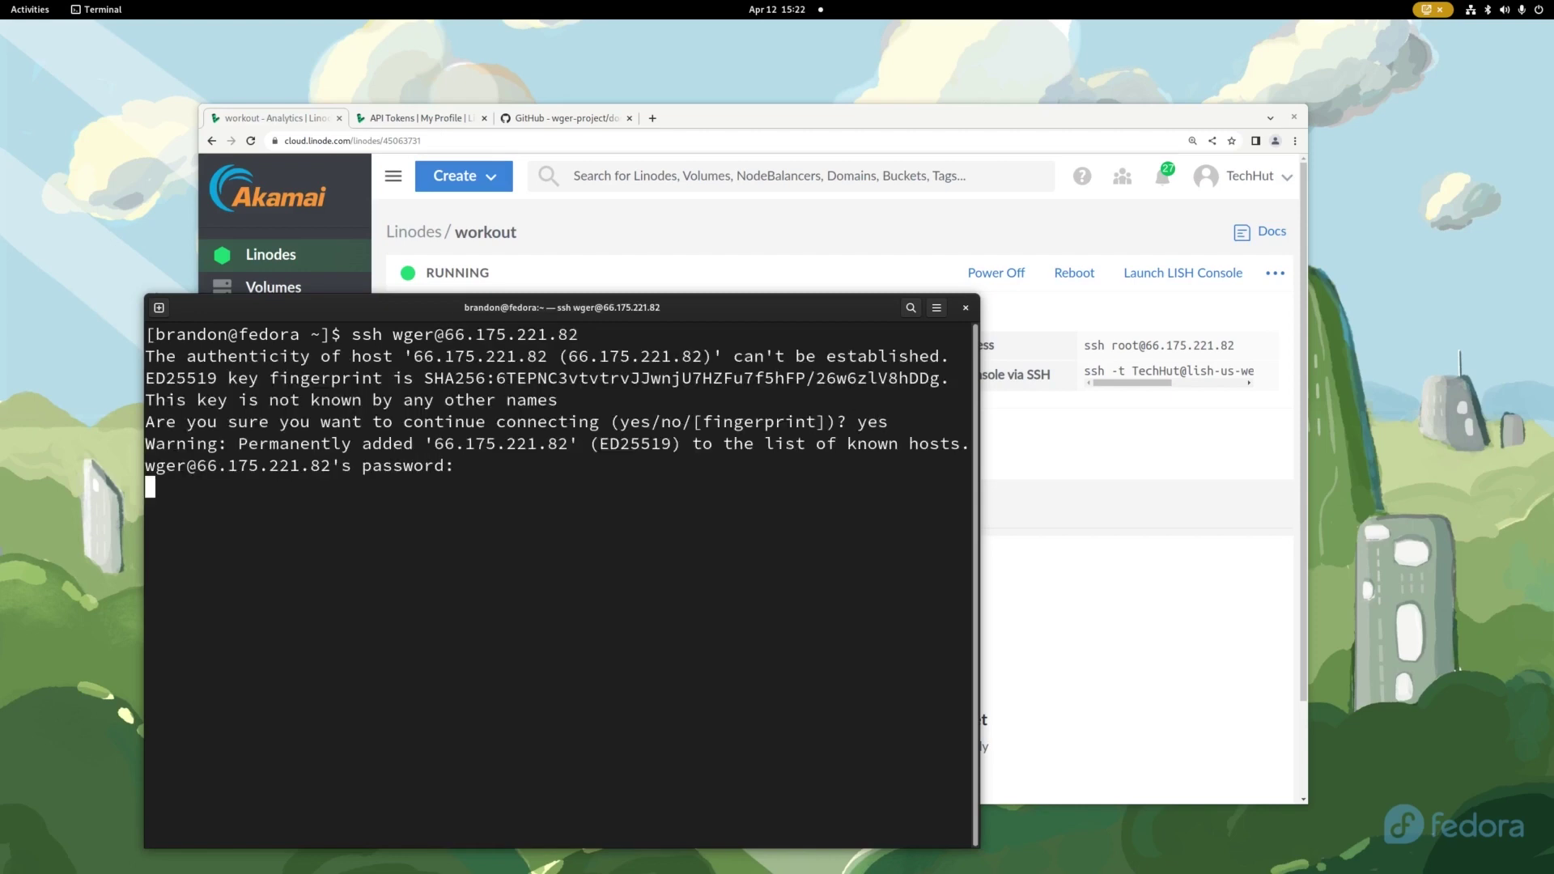
pyautogui.press('Return')
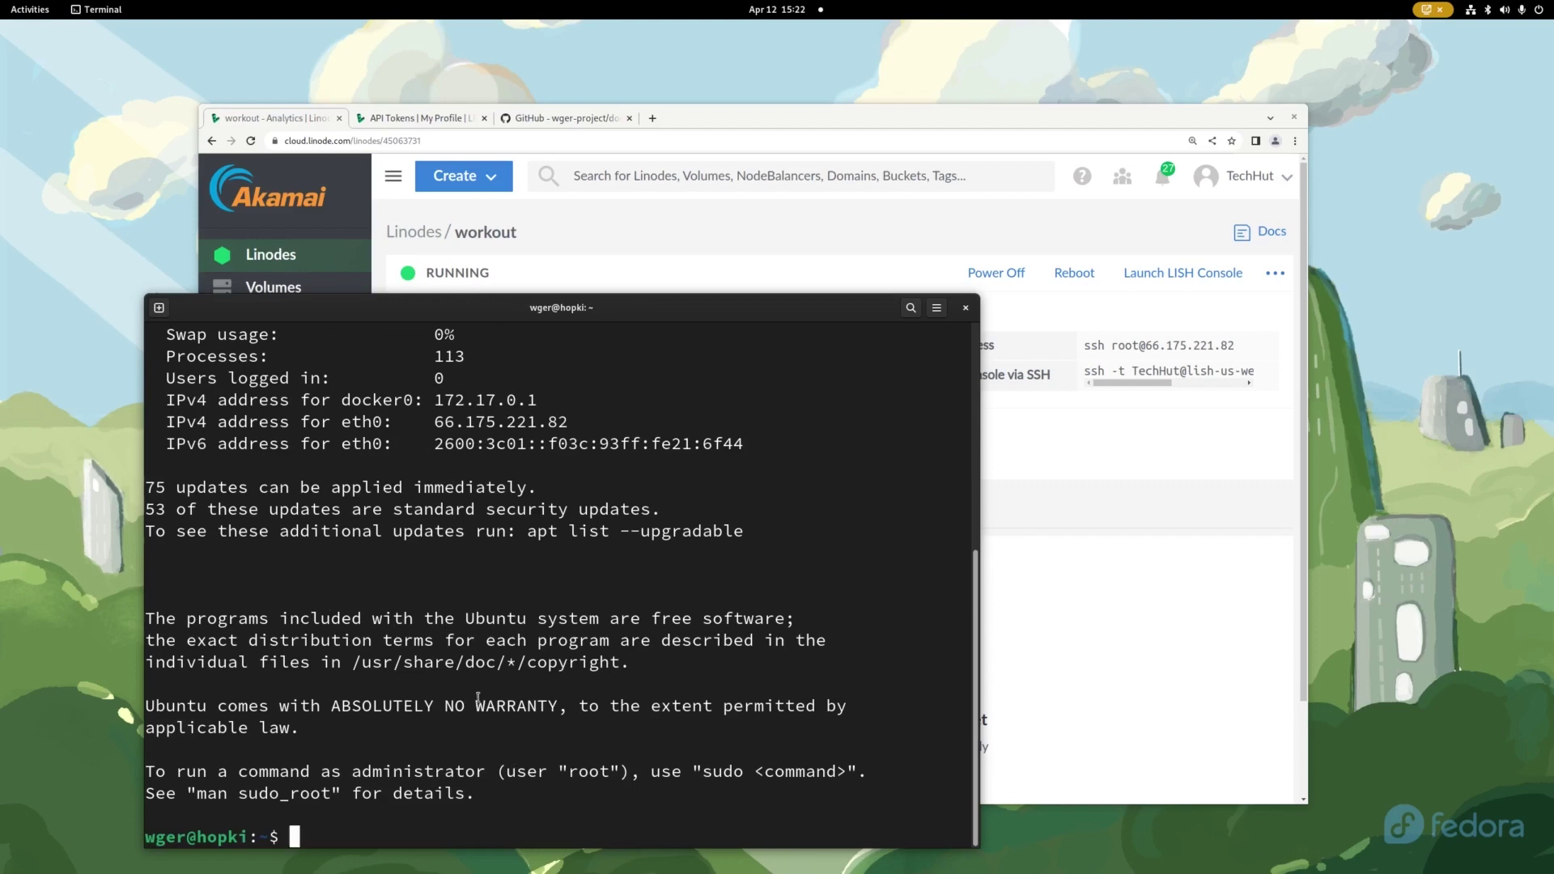
pyautogui.moveTo(167, 487); pyautogui.dragTo(455, 487)
pyautogui.click(605, 468)
pyautogui.click(663, 231)
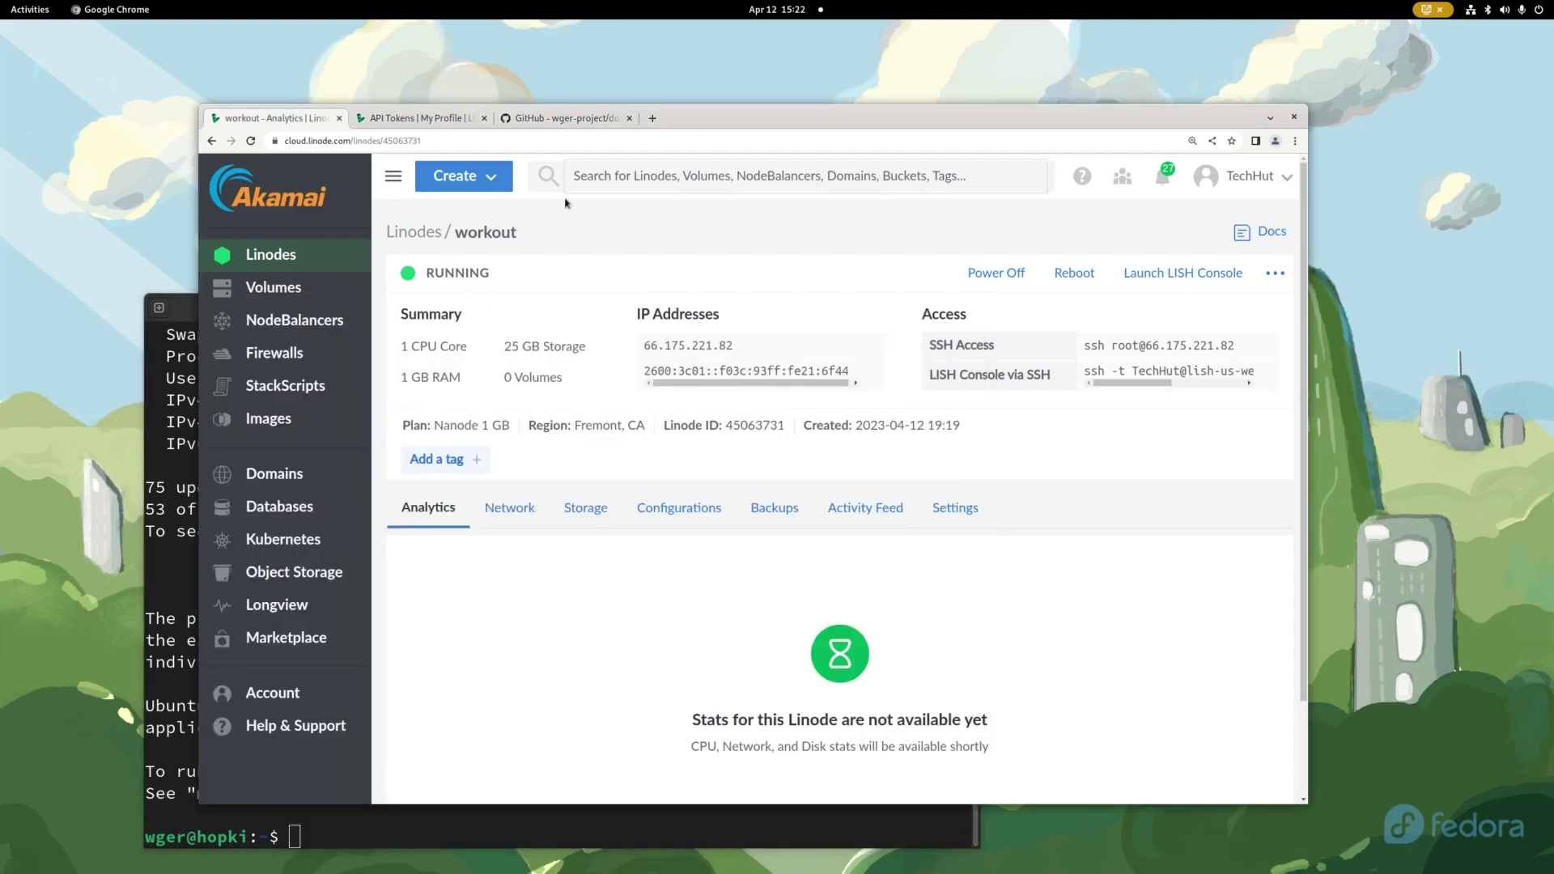
# - Copy the wger-project/docker clone URL from GitHub and git clone it on the server
pyautogui.click(549, 122)
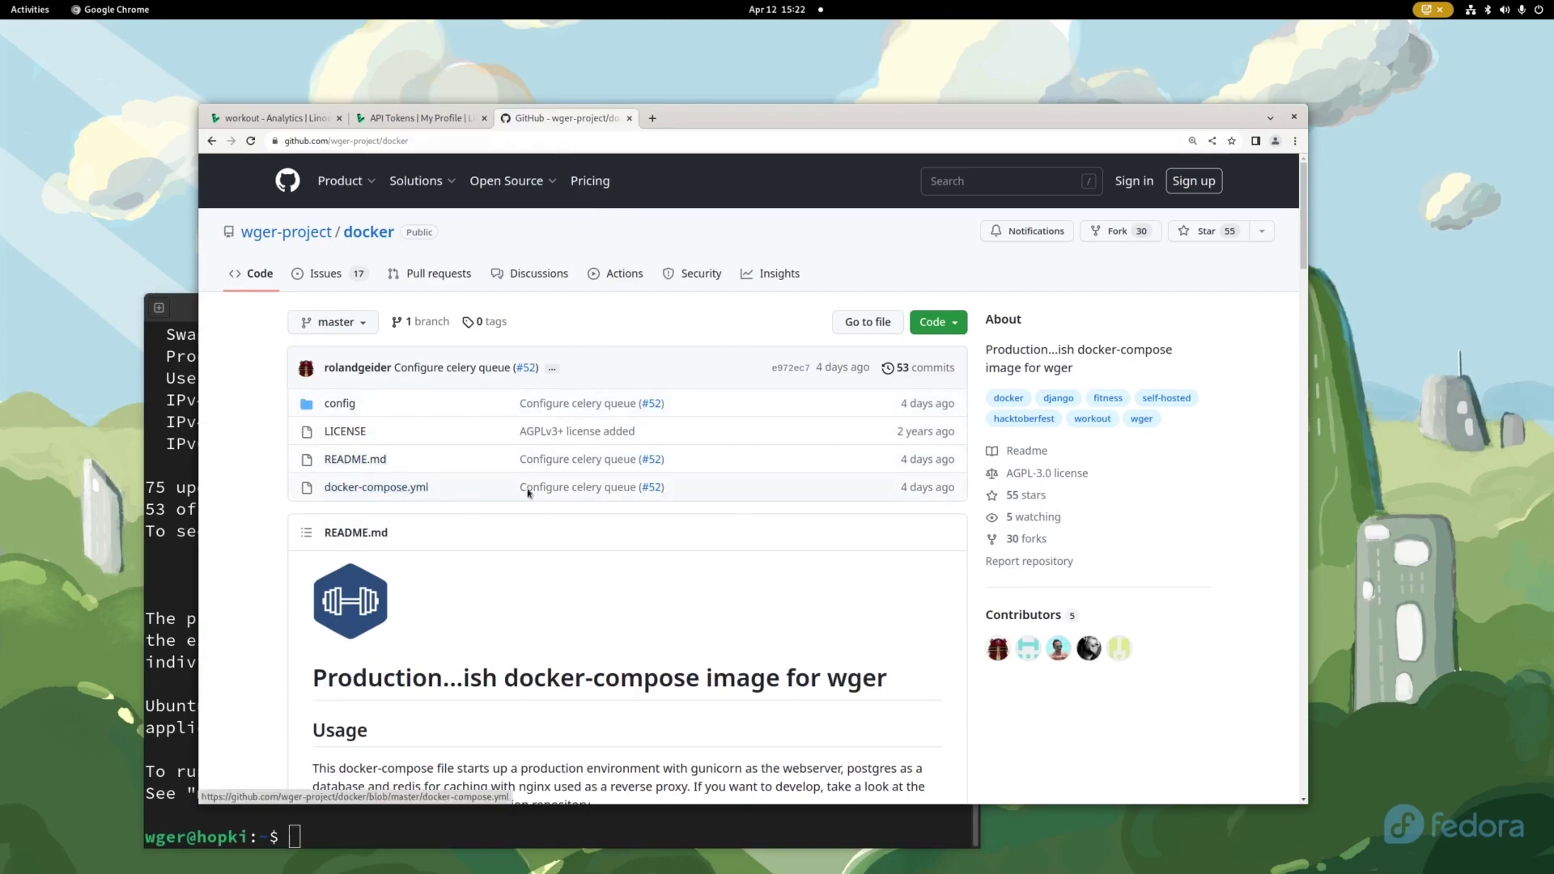
pyautogui.click(957, 328)
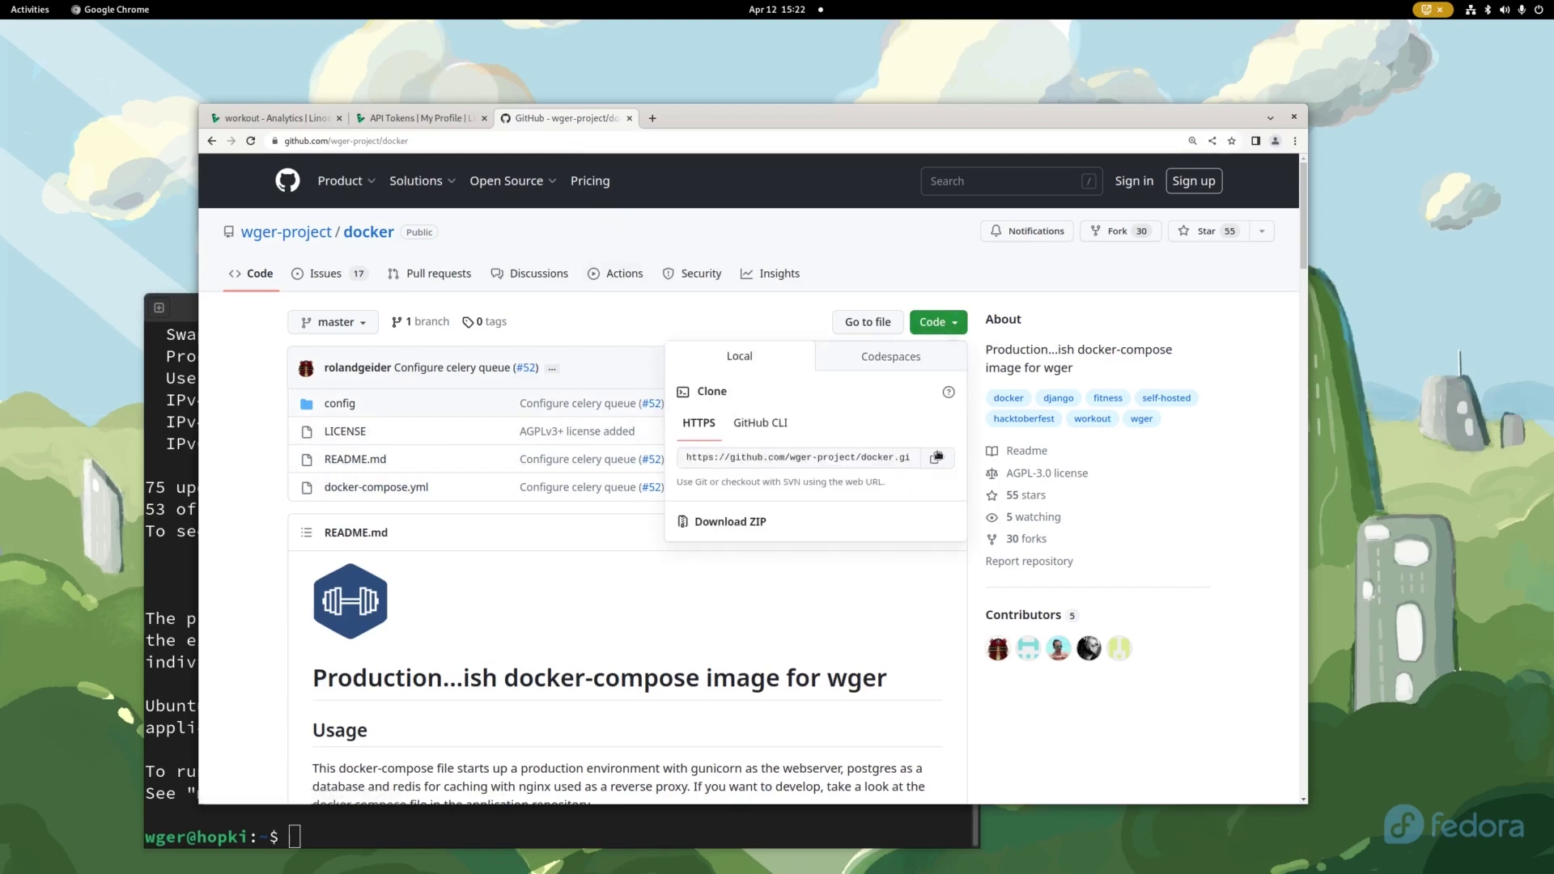
pyautogui.click(936, 458)
pyautogui.click(778, 833)
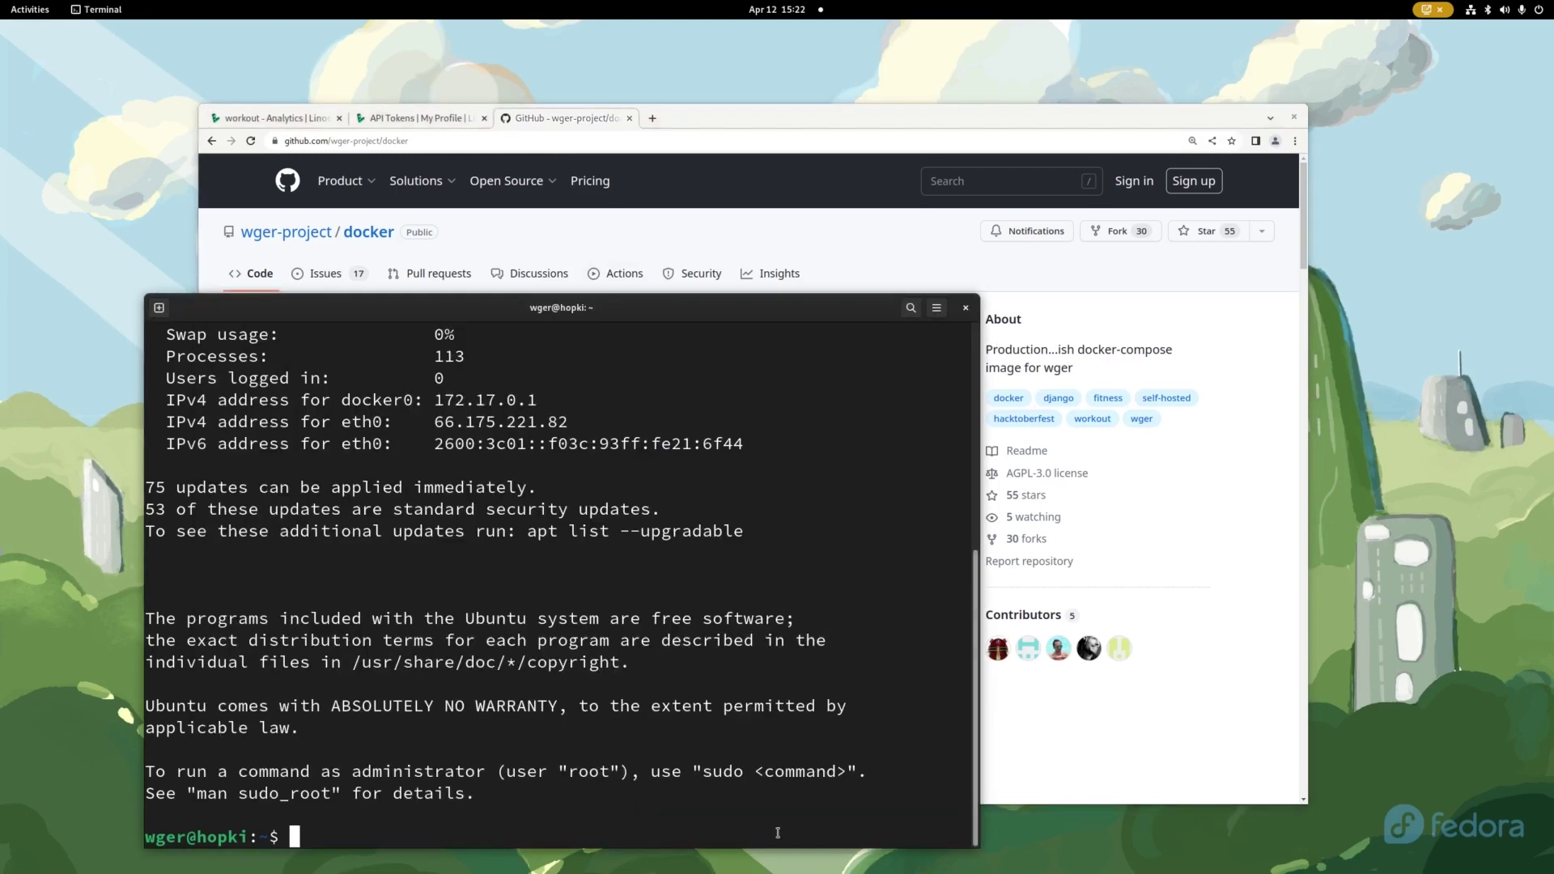
pyautogui.write('git clone')
pyautogui.hotkey('ctrl', 'shift', 'v')
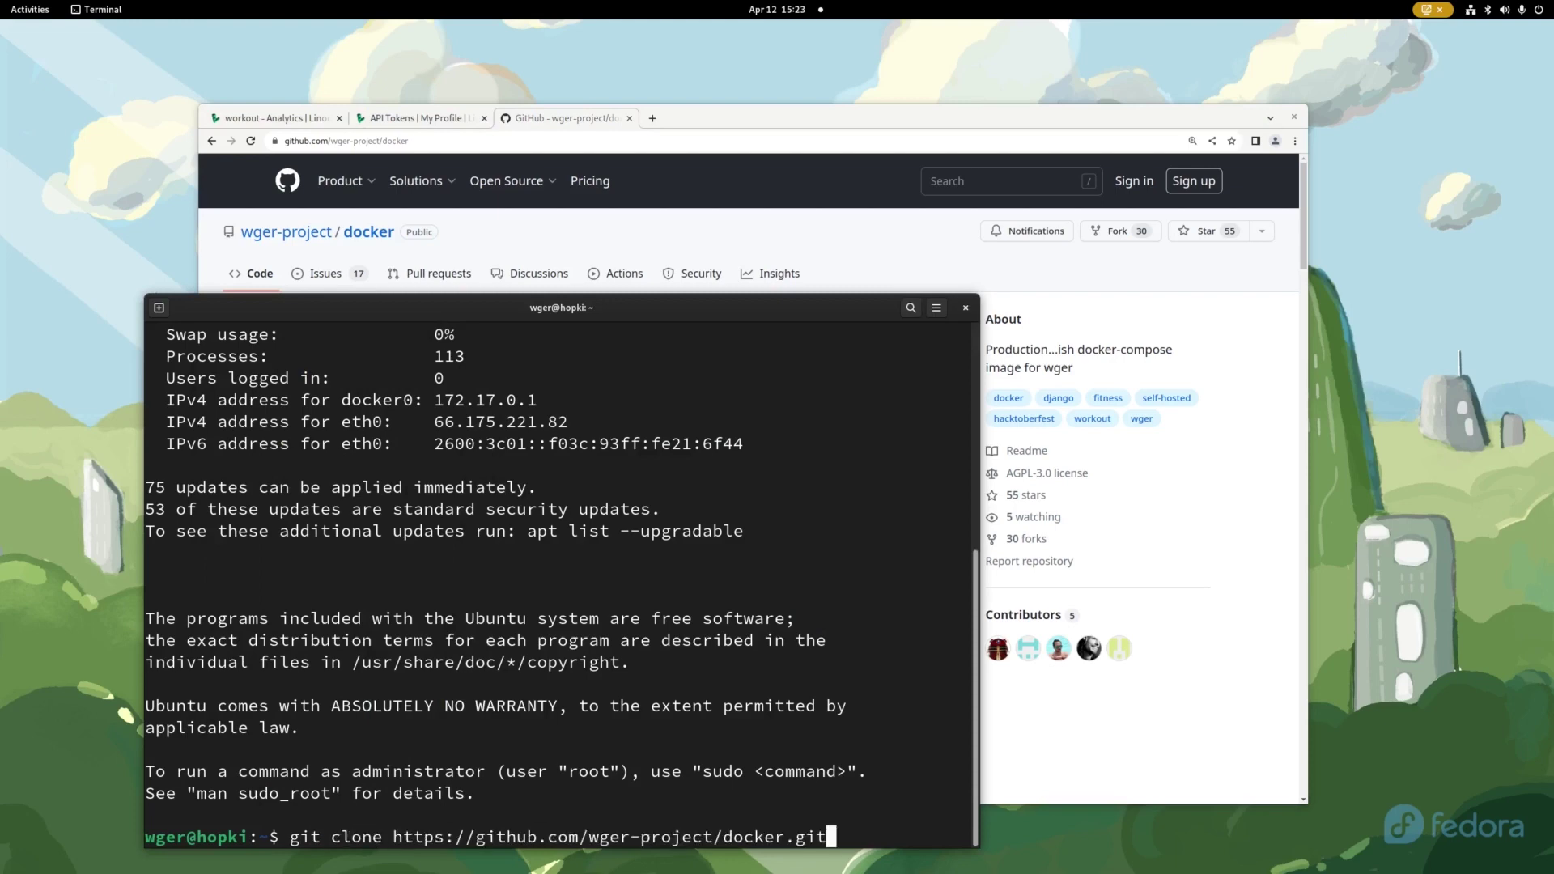
pyautogui.press('Return')
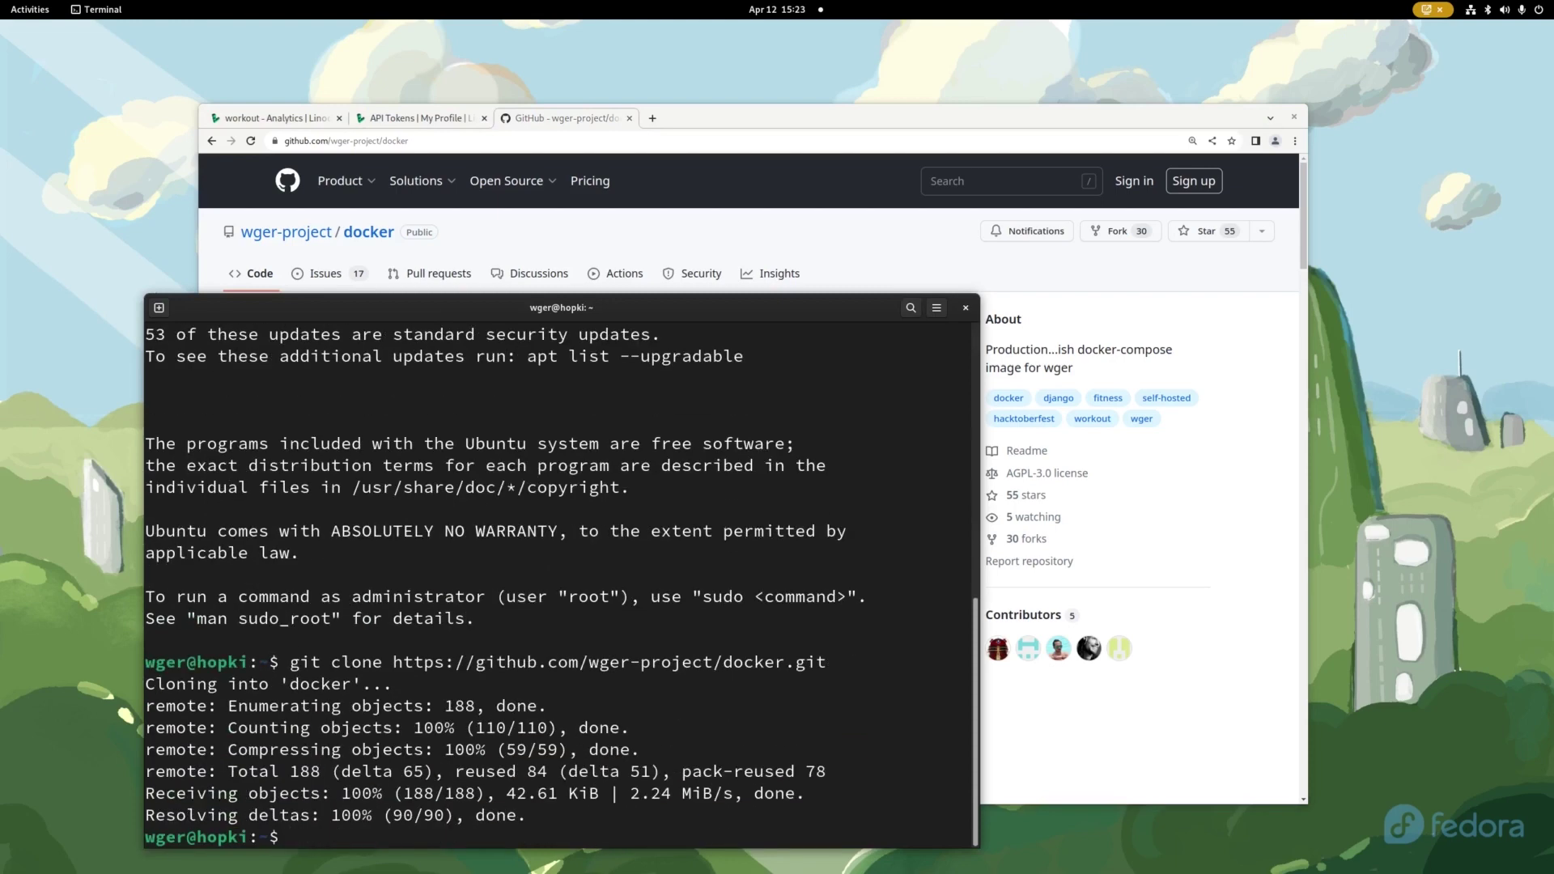
# - List the home folder, move into docker/, list its files, and open docker-compose.yml in nano
pyautogui.write('ls')
pyautogui.press('Return')
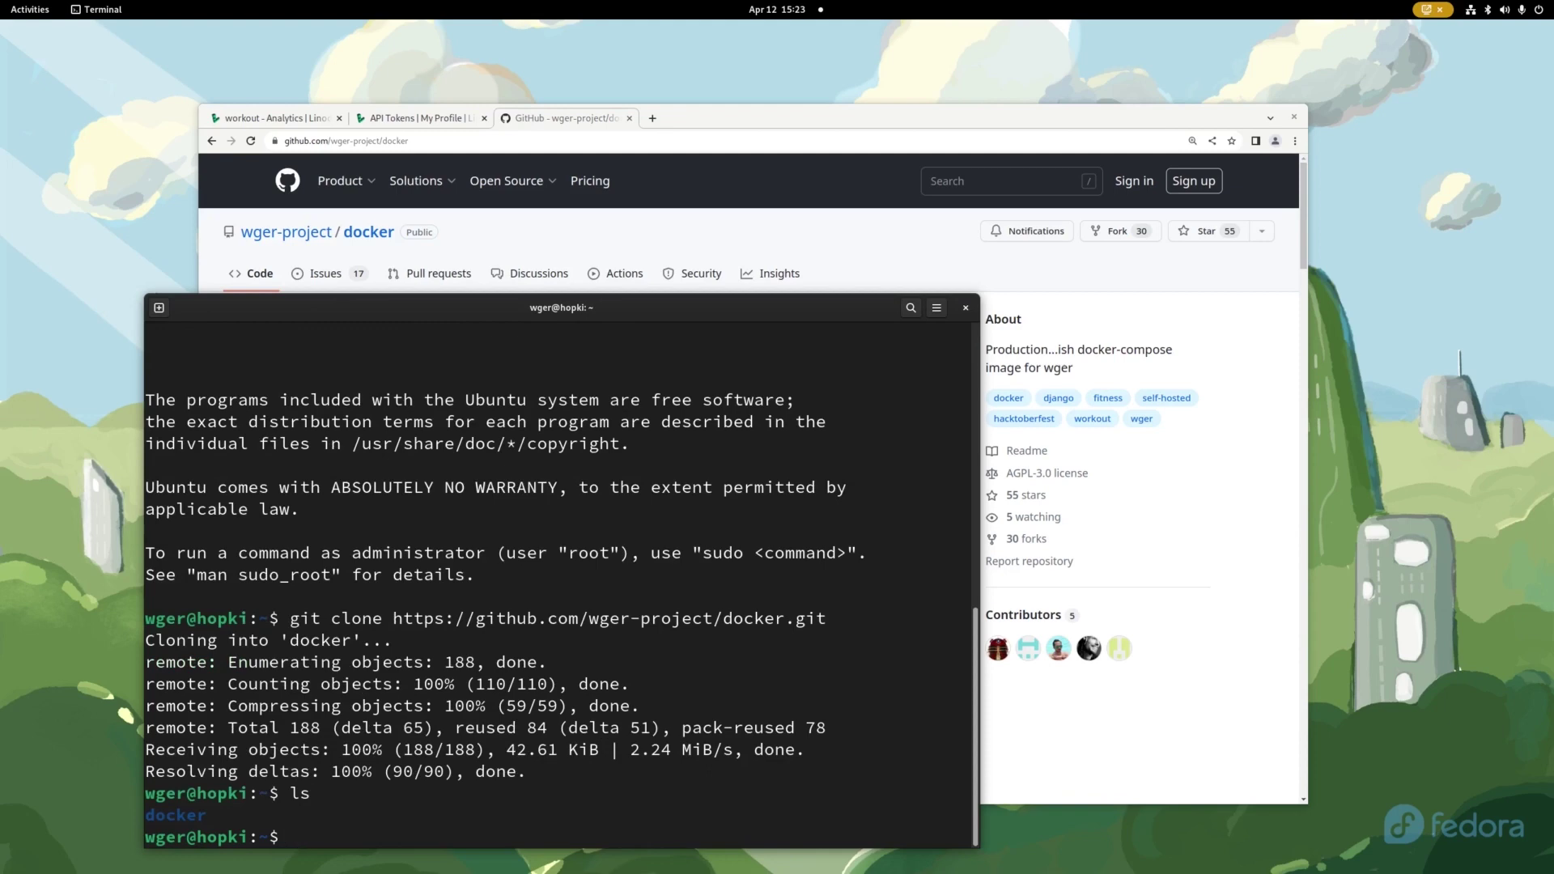
pyautogui.write('cd docker')
pyautogui.press('Tab')
pyautogui.press('Return')
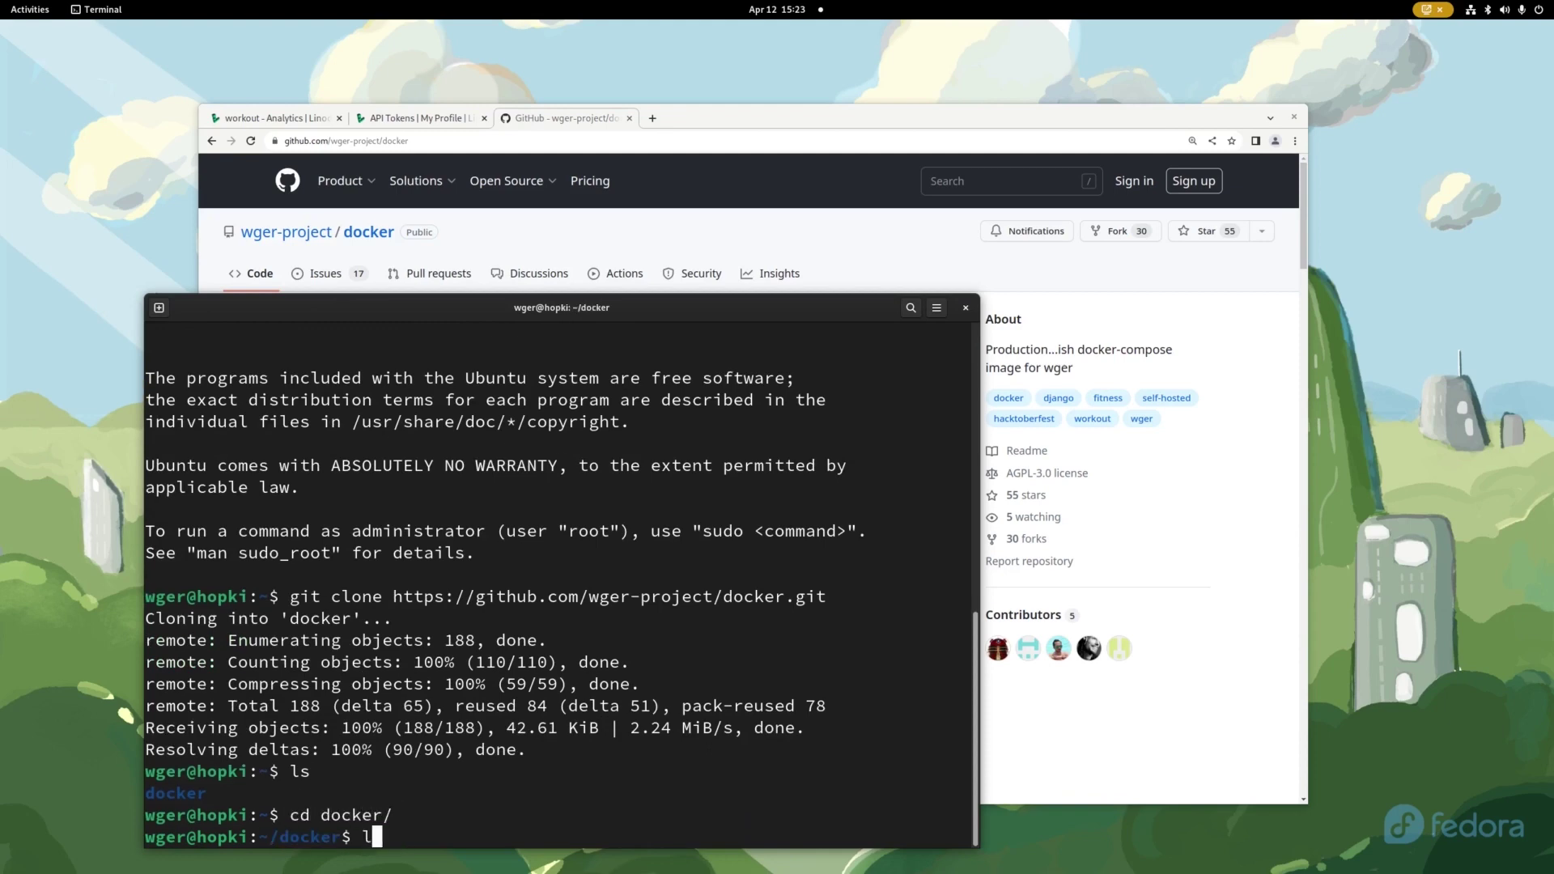
pyautogui.write('ls')
pyautogui.press('Return')
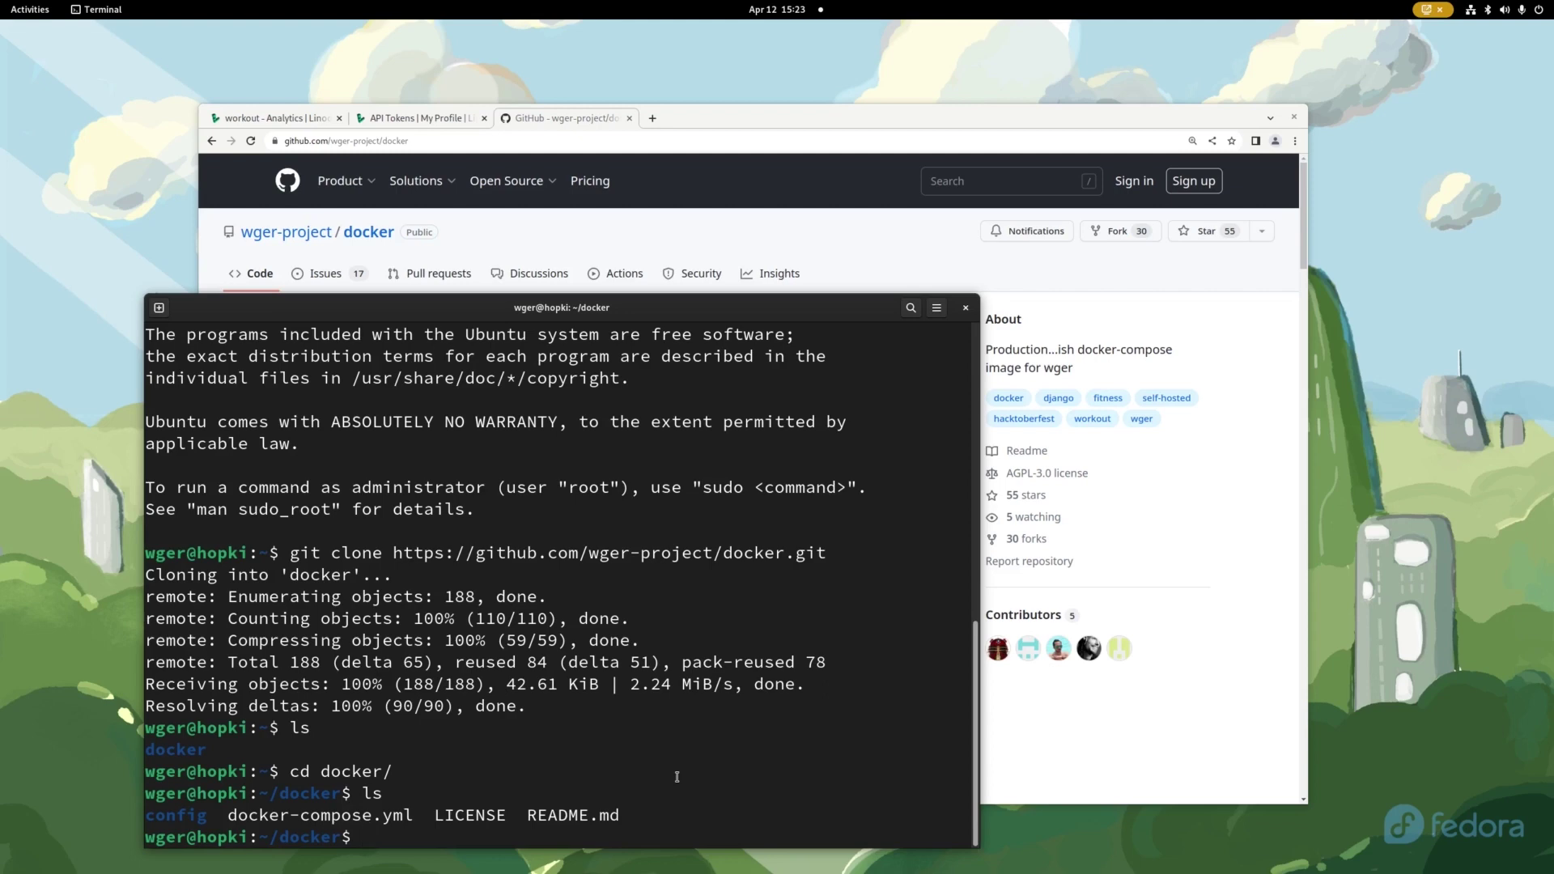
pyautogui.write('nano dock')
pyautogui.press('Tab')
pyautogui.press('Return')
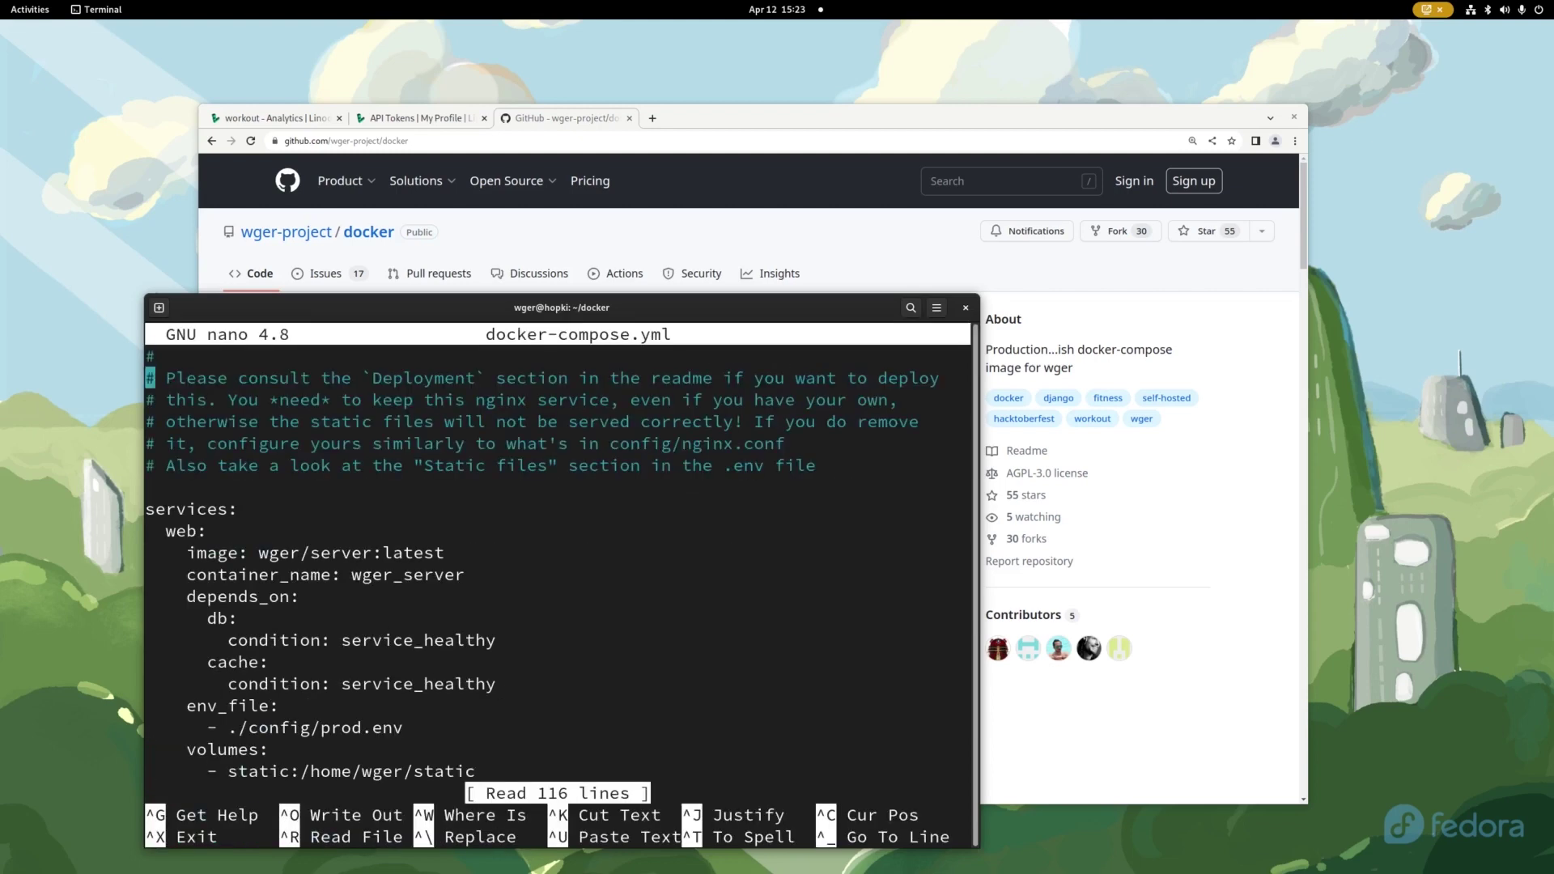
pyautogui.press('Down')
pyautogui.press('Down')
pyautogui.press('Down')
pyautogui.press('Down')
pyautogui.press('Down')
pyautogui.press('Down')
pyautogui.press('Down')
pyautogui.press('Down')
pyautogui.press('Down')
pyautogui.press('Down')
pyautogui.press('Down')
pyautogui.press('Down')
pyautogui.press('Down')
pyautogui.press('Down')
pyautogui.press('Down')
pyautogui.press('Down')
pyautogui.press('Down')
pyautogui.press('Down')
pyautogui.press('Down')
pyautogui.press('Down')
pyautogui.press('Down')
pyautogui.press('Up')
pyautogui.press('Up')
pyautogui.press('Up')
pyautogui.press('Up')
pyautogui.press('Up')
pyautogui.press('Up')
pyautogui.press('Up')
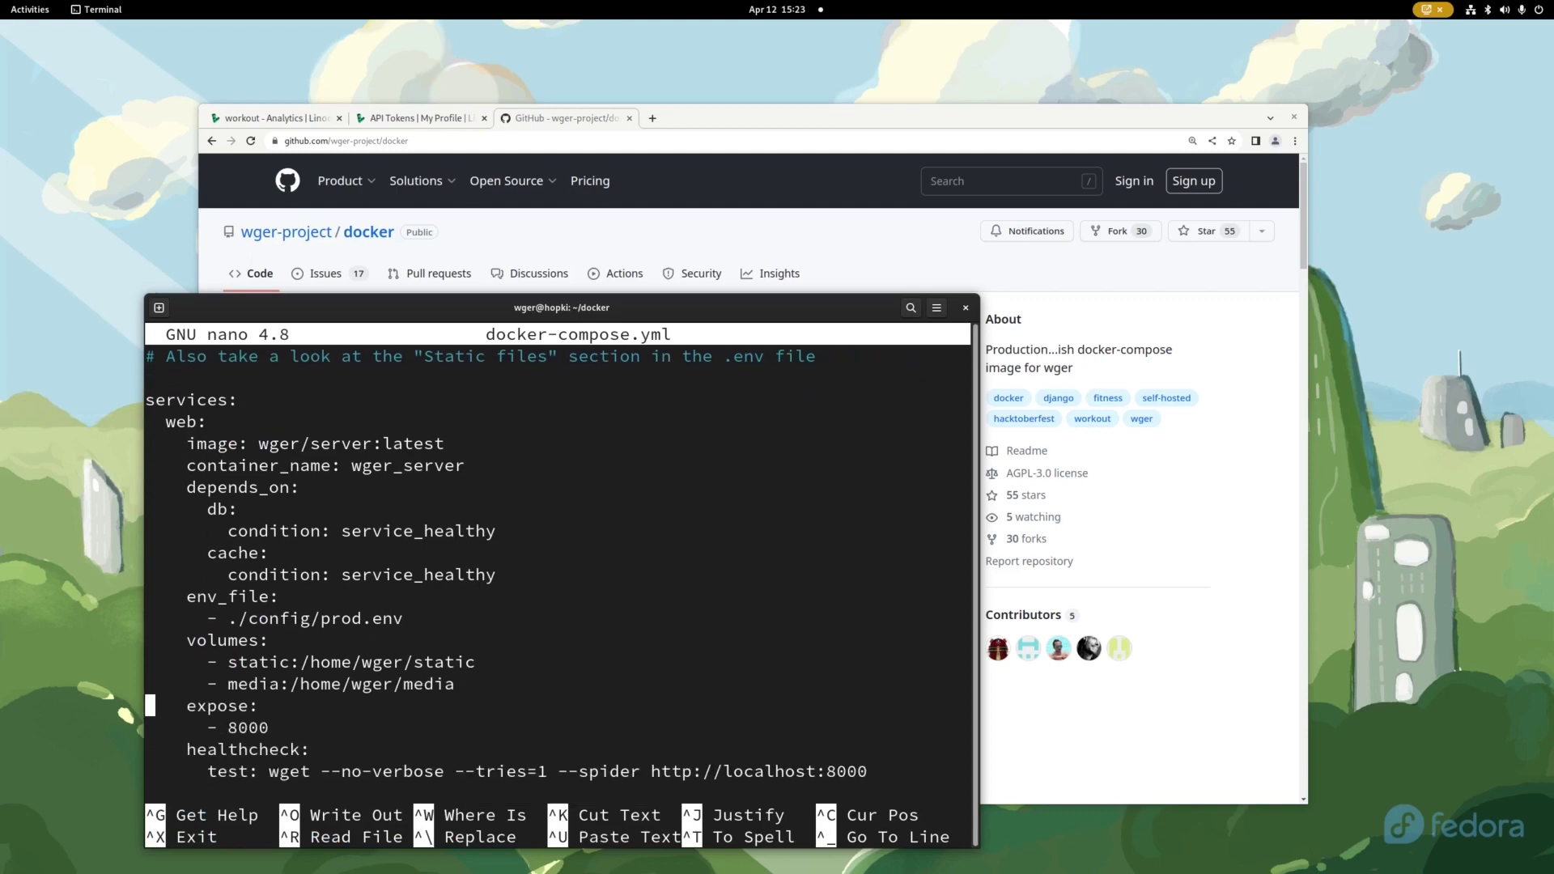
pyautogui.press('Right')
pyautogui.press('Right')
pyautogui.press('Right')
pyautogui.press('Right')
pyautogui.press('Right')
pyautogui.press('Right')
pyautogui.press('Right')
pyautogui.press('Right')
pyautogui.press('Right')
pyautogui.press('Right')
pyautogui.press('Right')
pyautogui.press('Right')
pyautogui.press('Right')
pyautogui.press('Right')
pyautogui.press('Right')
pyautogui.press('Right')
pyautogui.press('Right')
pyautogui.press('Right')
pyautogui.press('Right')
pyautogui.press('Right')
pyautogui.press('Right')
pyautogui.press('Right')
pyautogui.press('Right')
pyautogui.press('Right')
pyautogui.press('Right')
pyautogui.press('Down')
pyautogui.press('Down')
pyautogui.press('Down')
pyautogui.press('Down')
pyautogui.press('Down')
pyautogui.press('Down')
pyautogui.press('Down')
pyautogui.press('Down')
pyautogui.press('Down')
pyautogui.press('End')
pyautogui.write('interval: 10s     timeout: 5s     retries: 5')
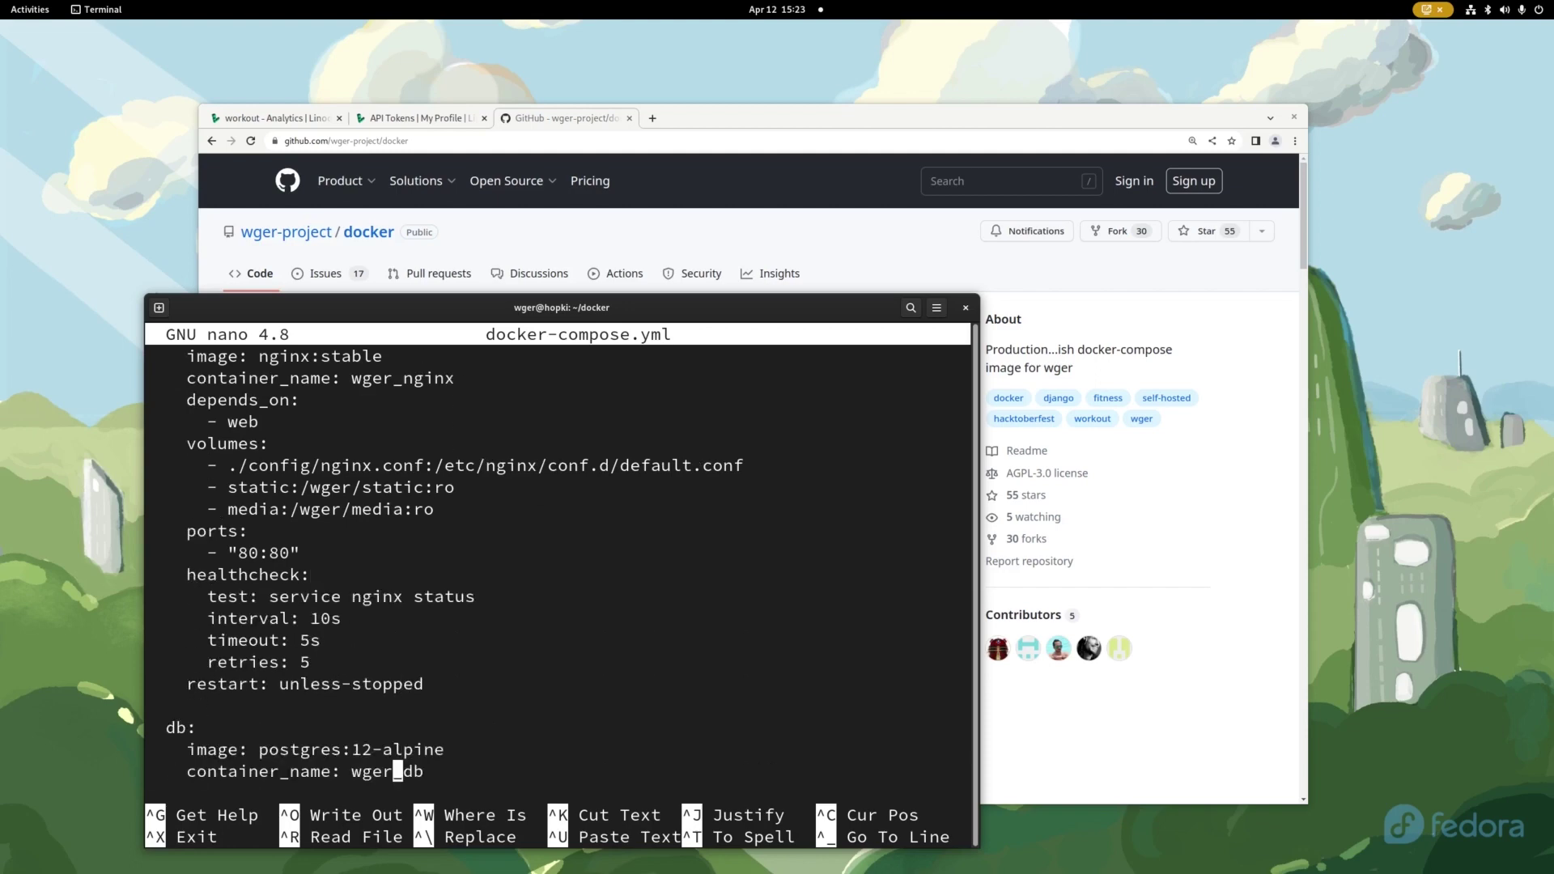
pyautogui.hotkey('ctrl', 'x')
pyautogui.press('y')
pyautogui.press('Return')
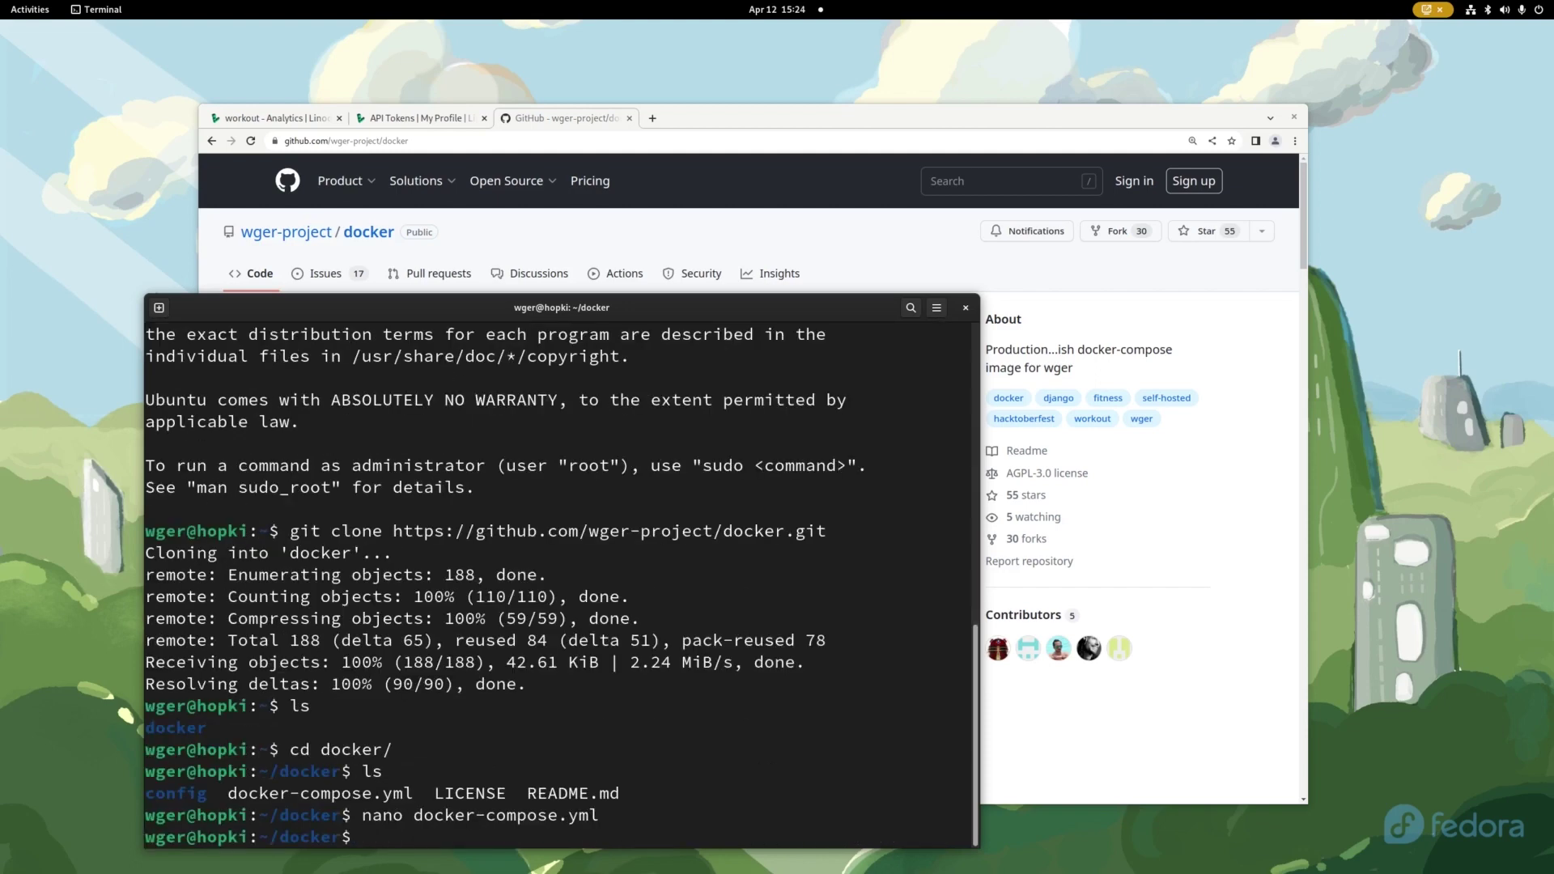
# - Move into the config folder and open nginx.conf in nano
pyautogui.write('cd con')
pyautogui.press('Tab')
pyautogui.press('Return')
pyautogui.write('nan')
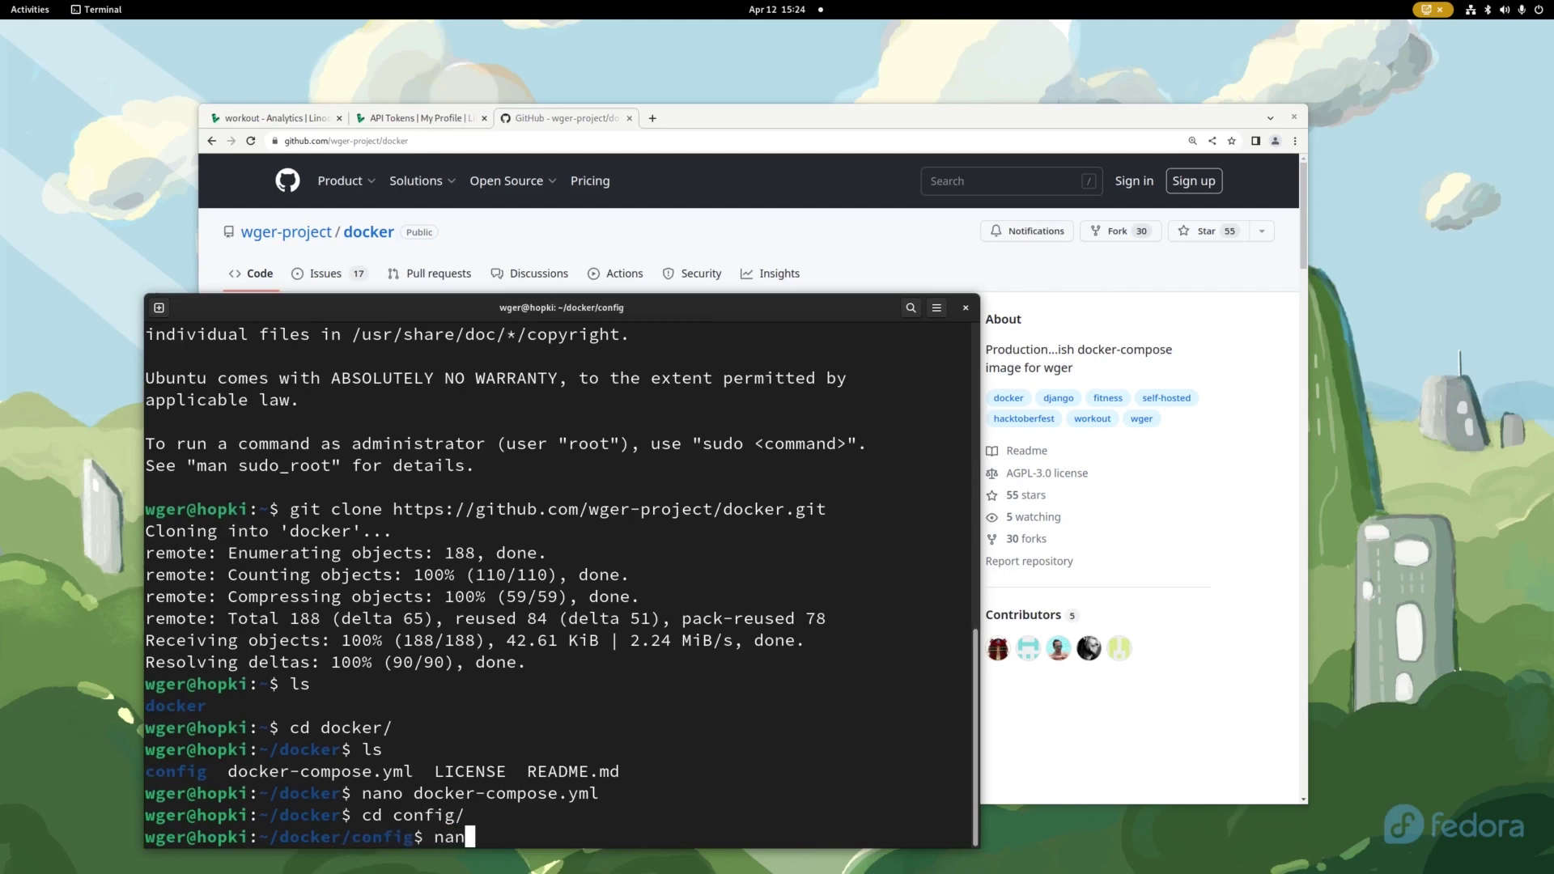
pyautogui.write('o n')
pyautogui.press('Tab')
pyautogui.press('Return')
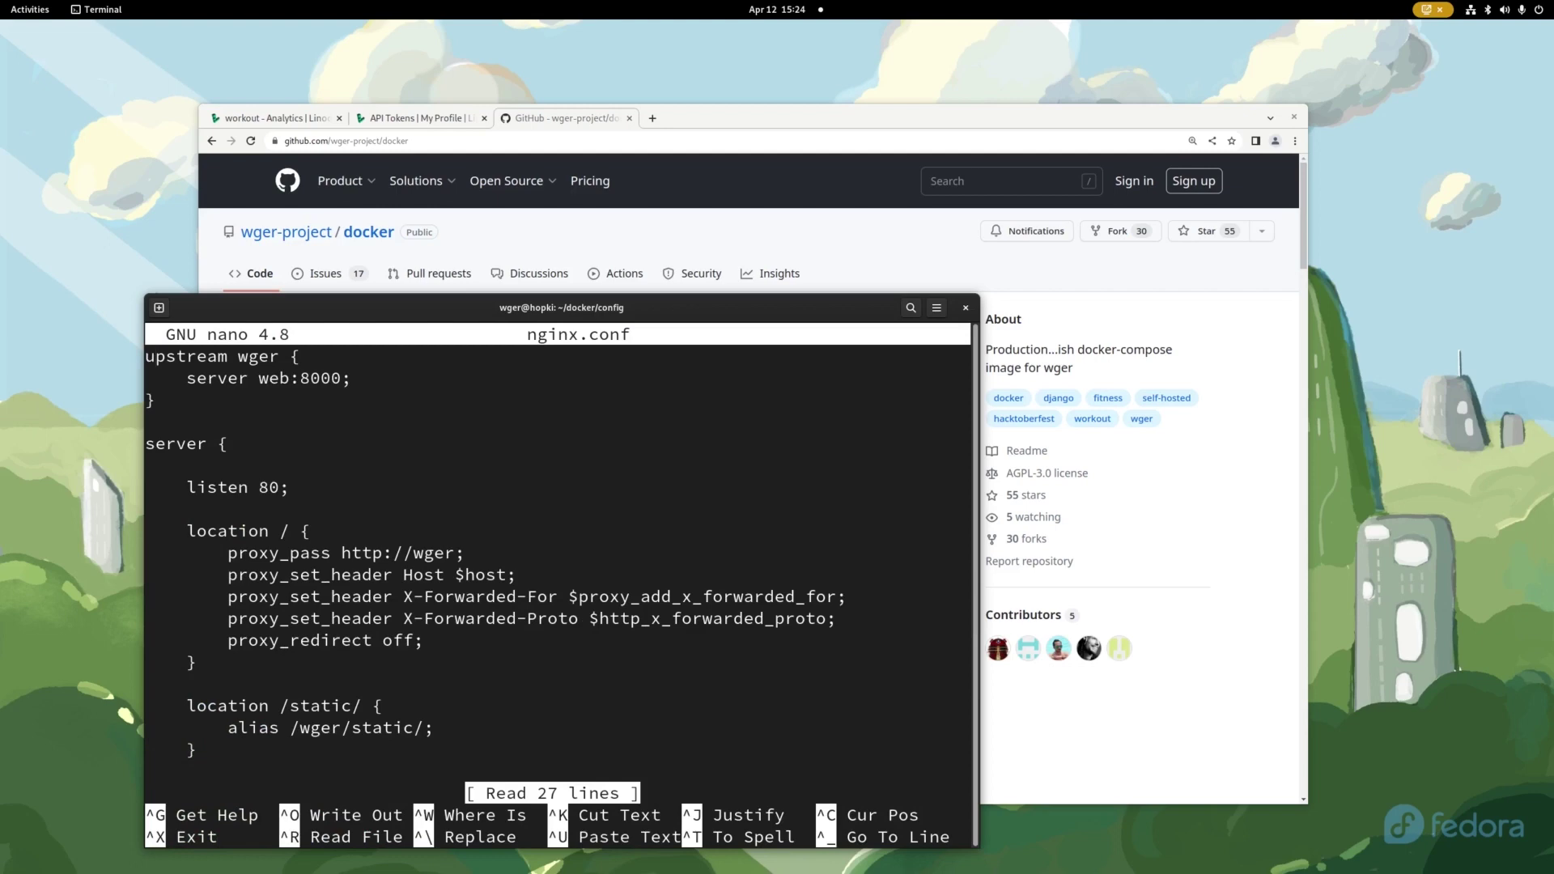
pyautogui.press('Down')
pyautogui.press('Down')
pyautogui.press('Down')
pyautogui.press('Down')
pyautogui.press('Down')
# - Compare nginx.conf with the README's deployment example, then exit nano without changes
pyautogui.click(959, 254)
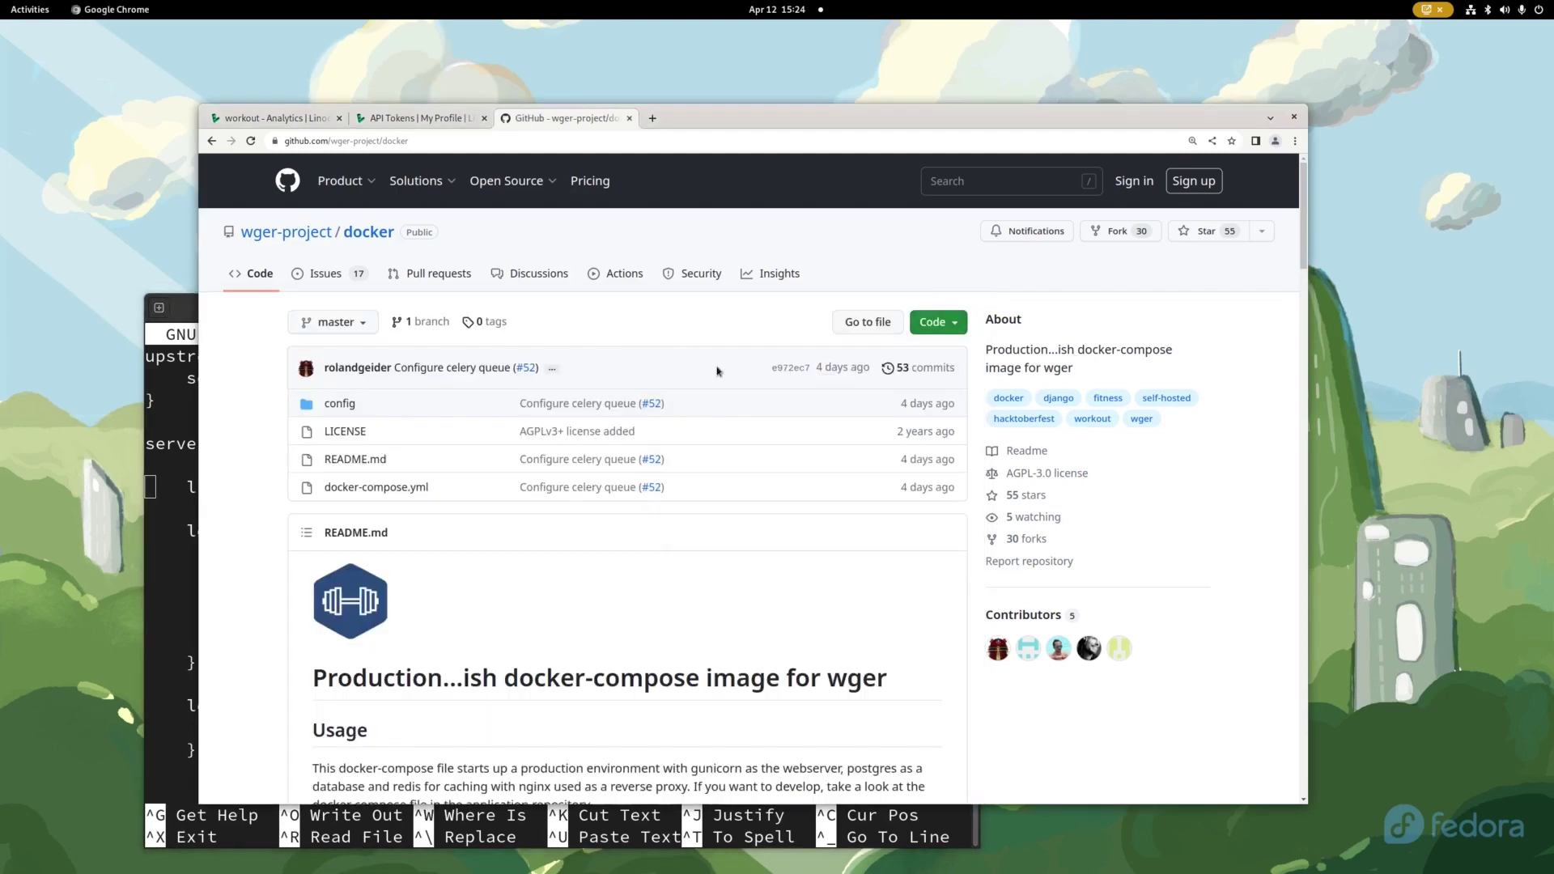
pyautogui.scroll(-15, 738, 610)
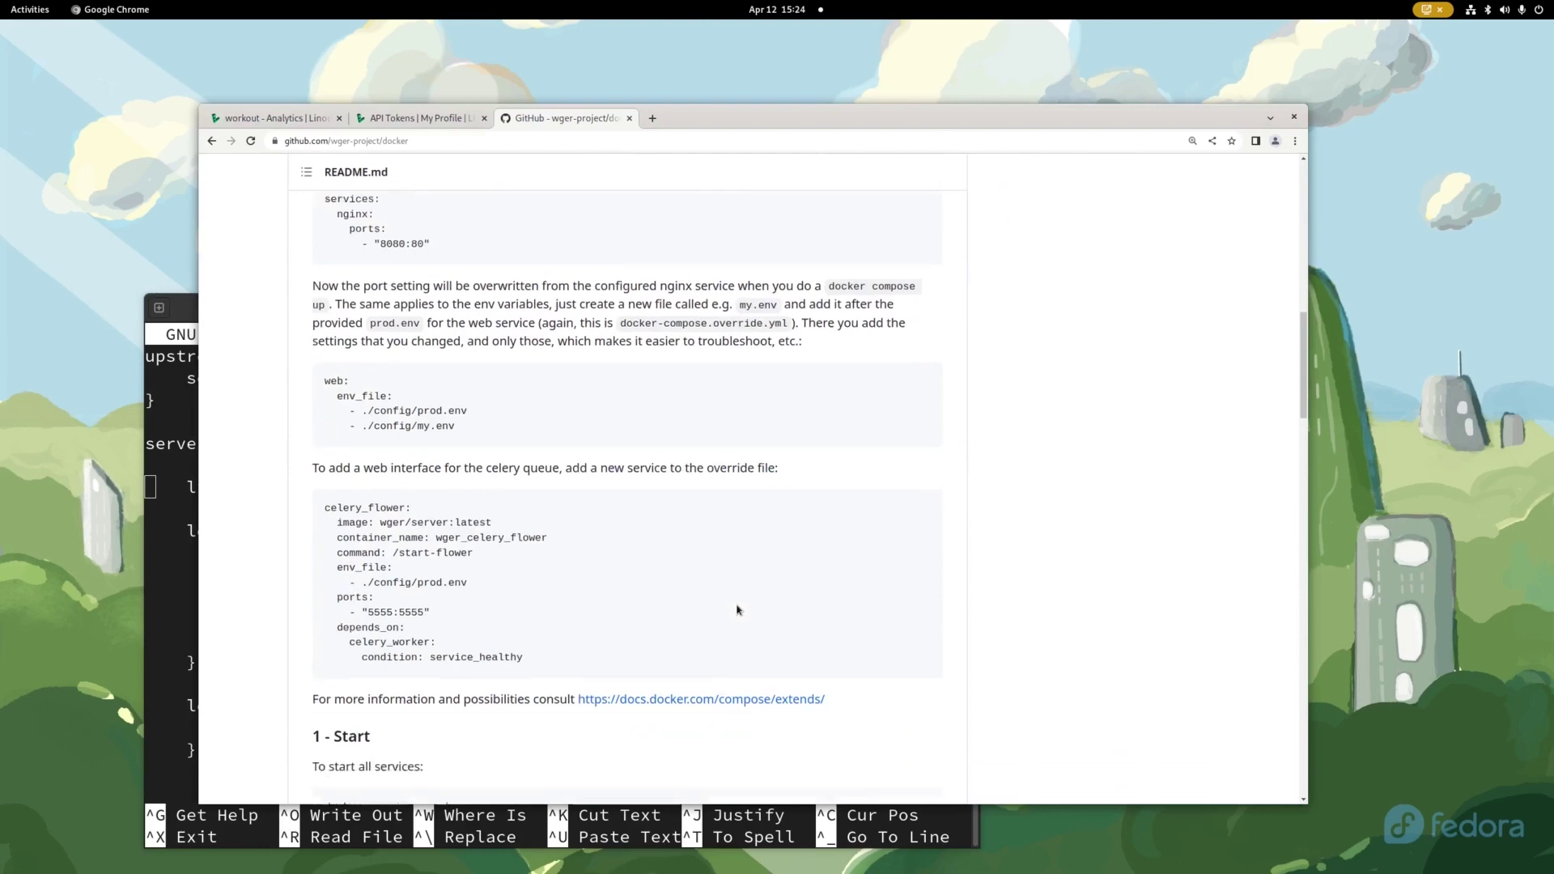
pyautogui.scroll(-15, 737, 610)
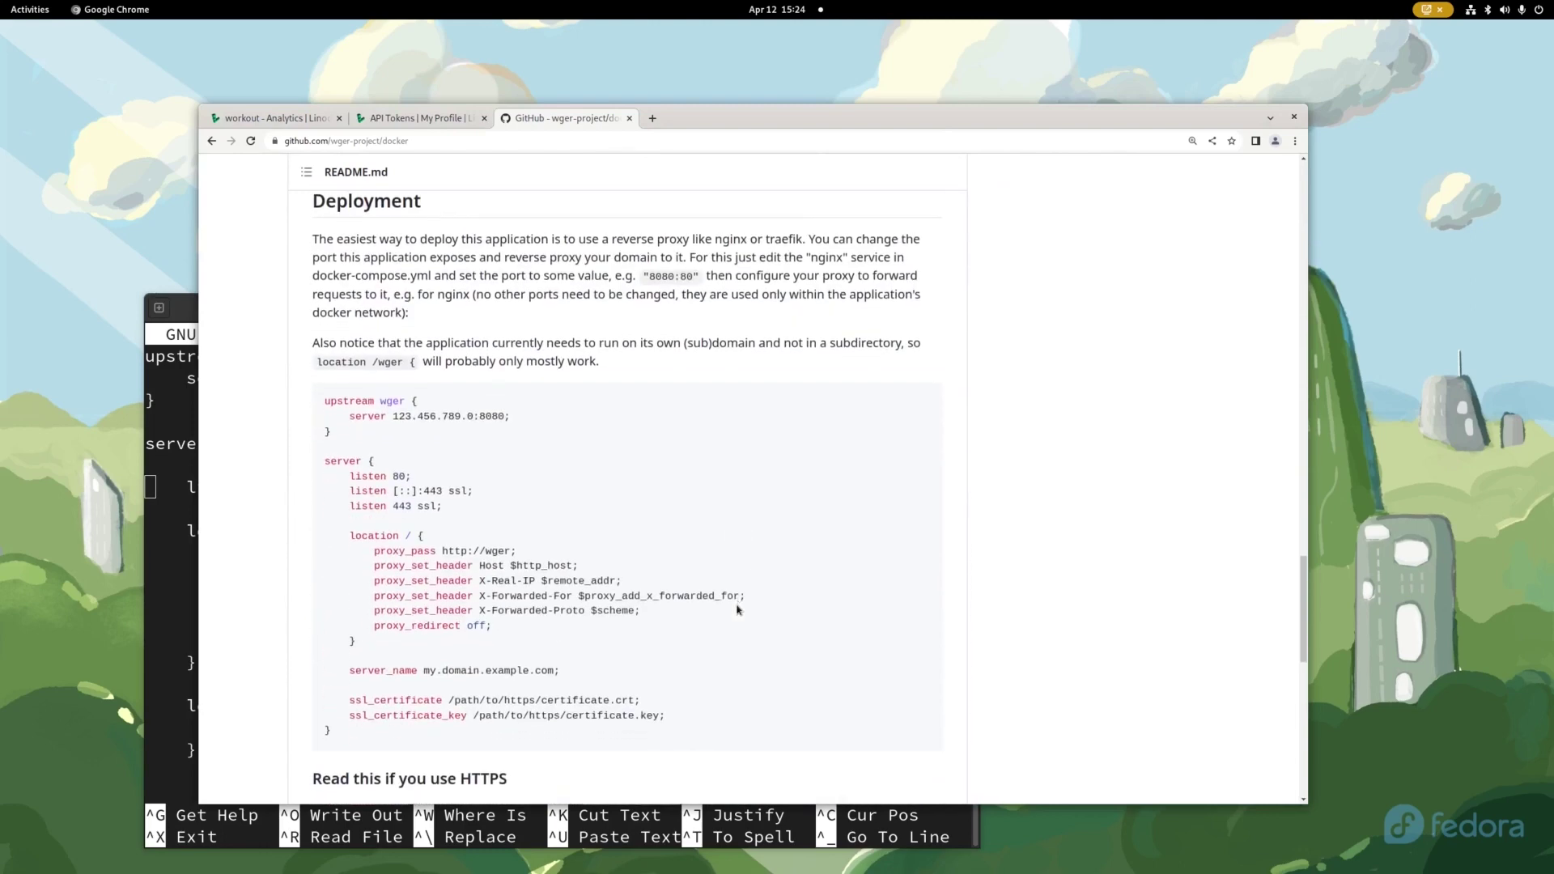
pyautogui.scroll(1, 491, 303)
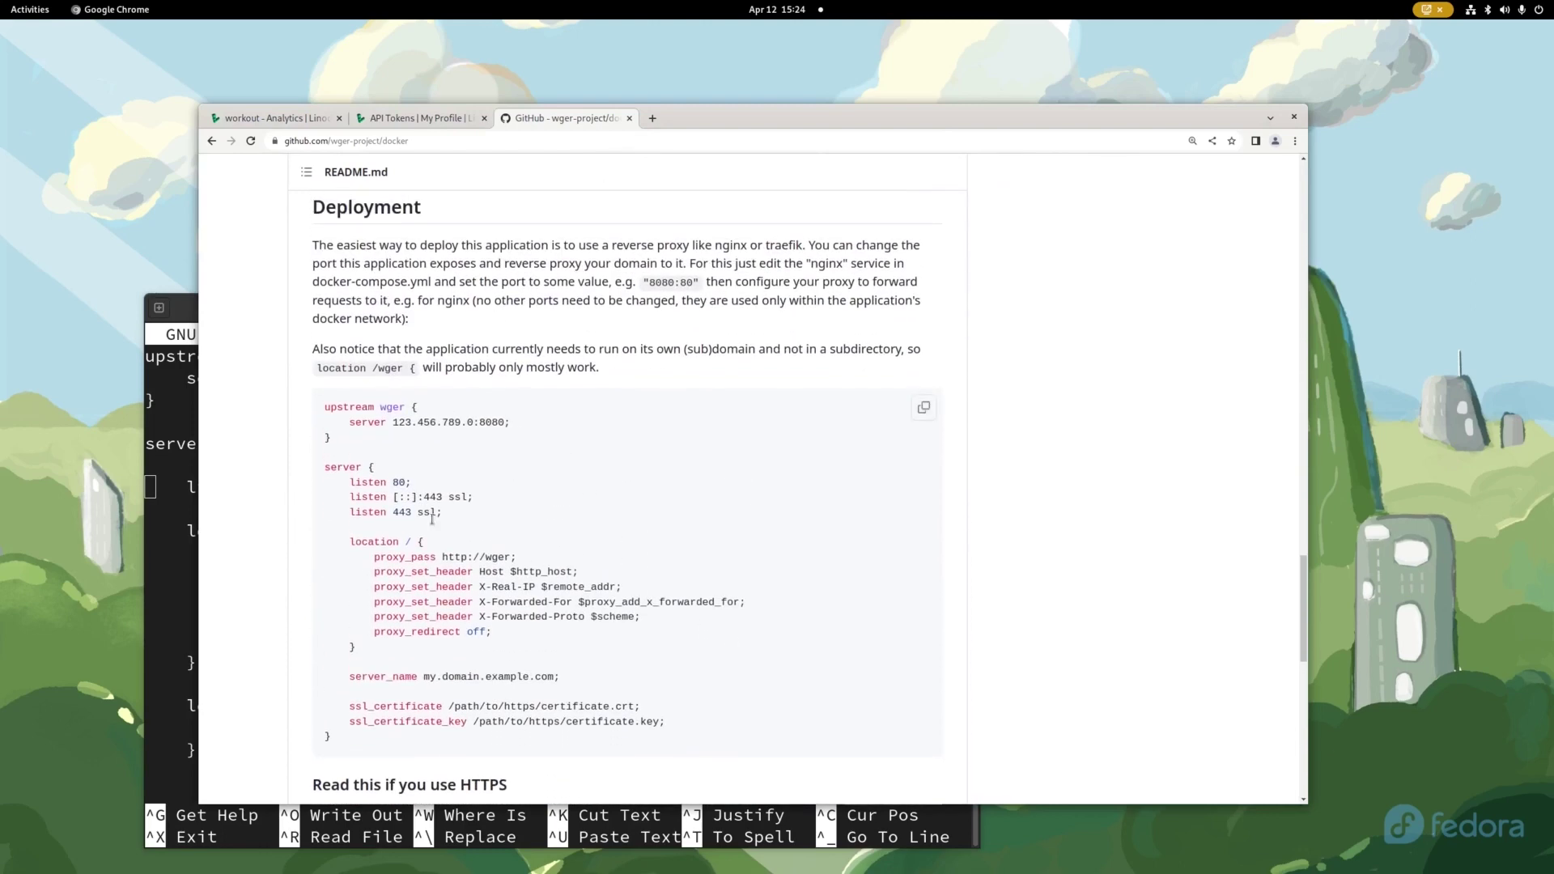
pyautogui.moveTo(677, 727); pyautogui.dragTo(370, 667)
pyautogui.click(488, 483)
pyautogui.hotkey('alt', 'Tab')
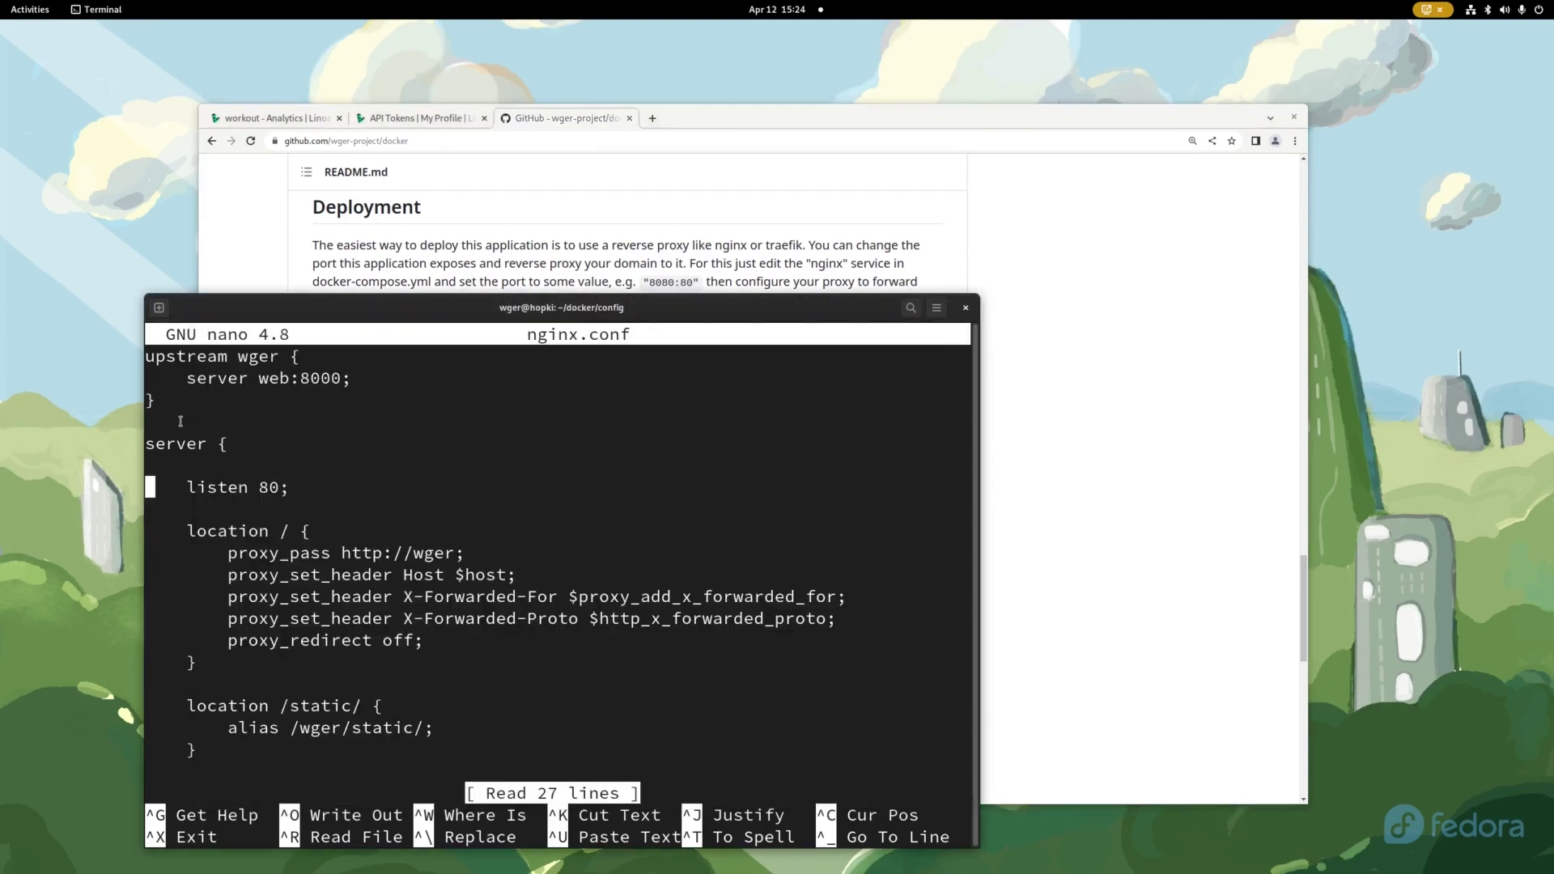
pyautogui.click(1051, 554)
pyautogui.scroll(-5, 628, 596)
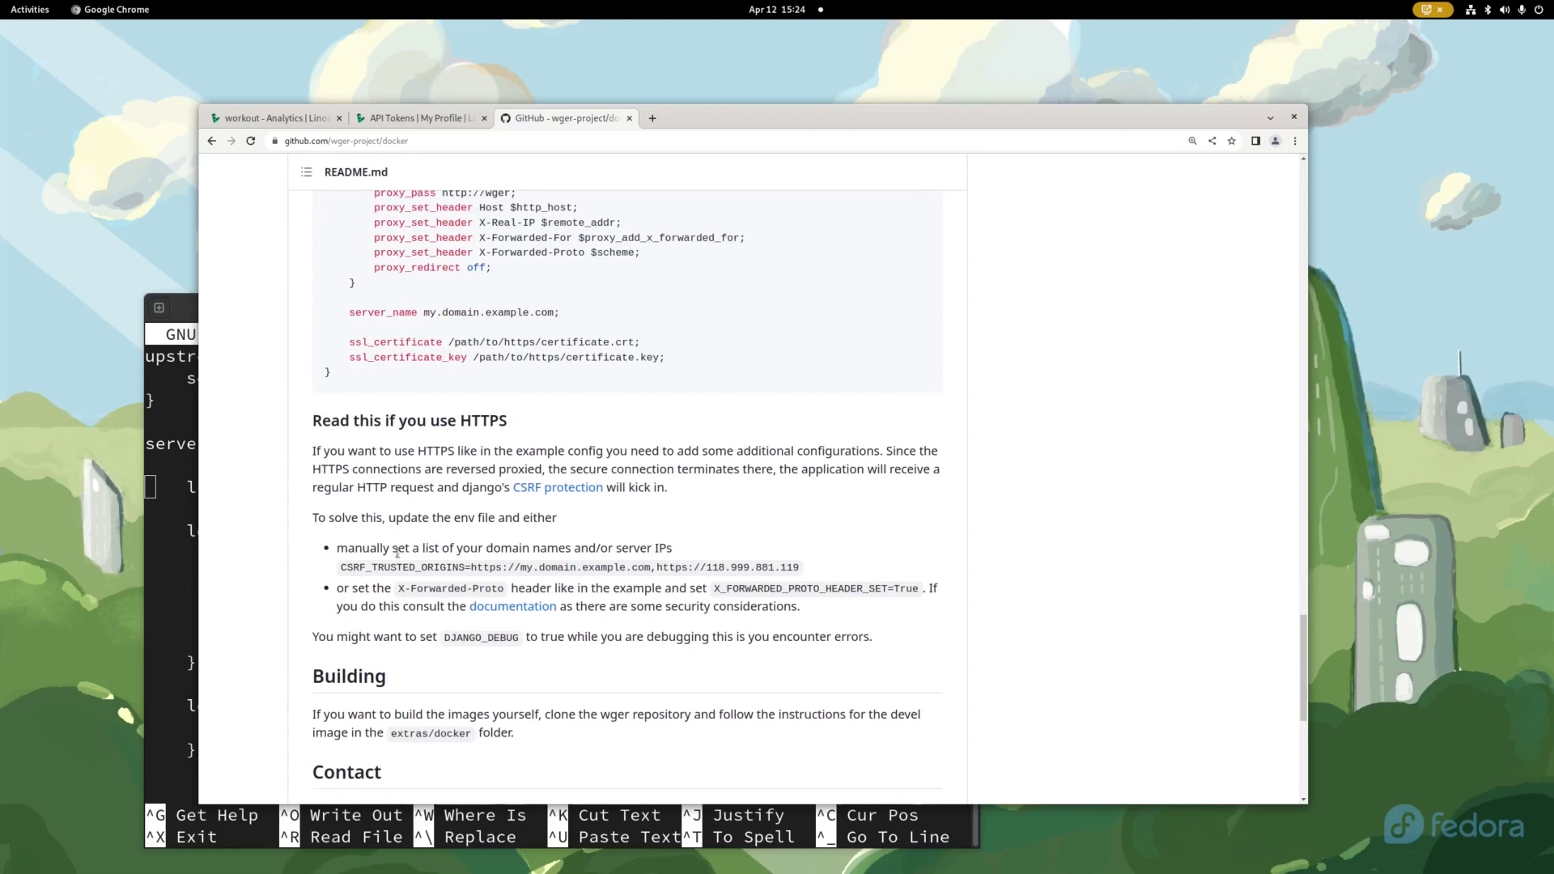
pyautogui.click(183, 526)
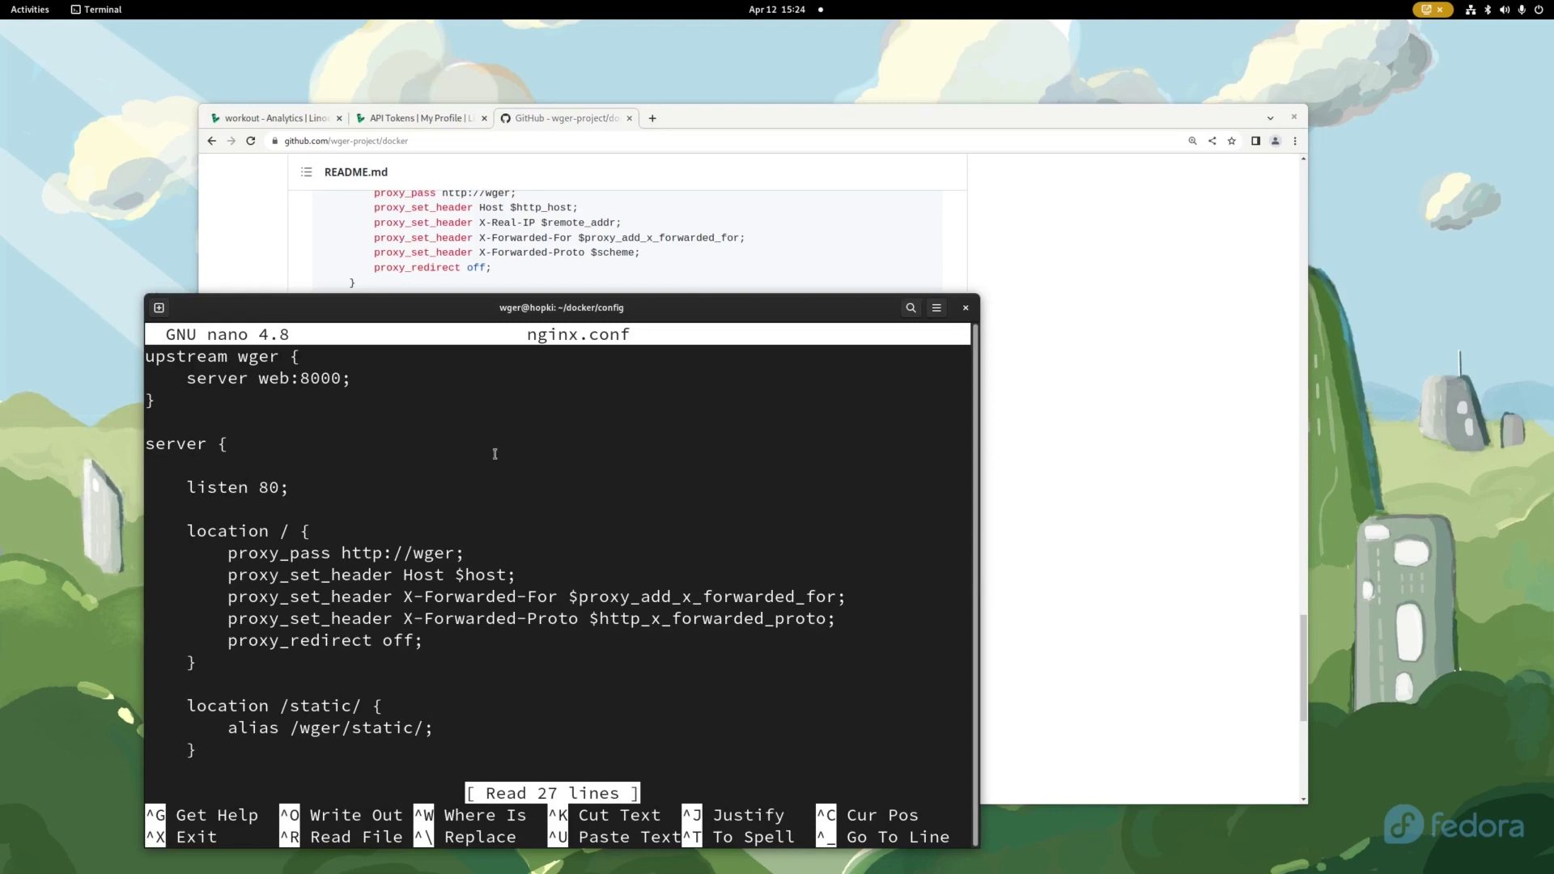
pyautogui.hotkey('ctrl', 'x')
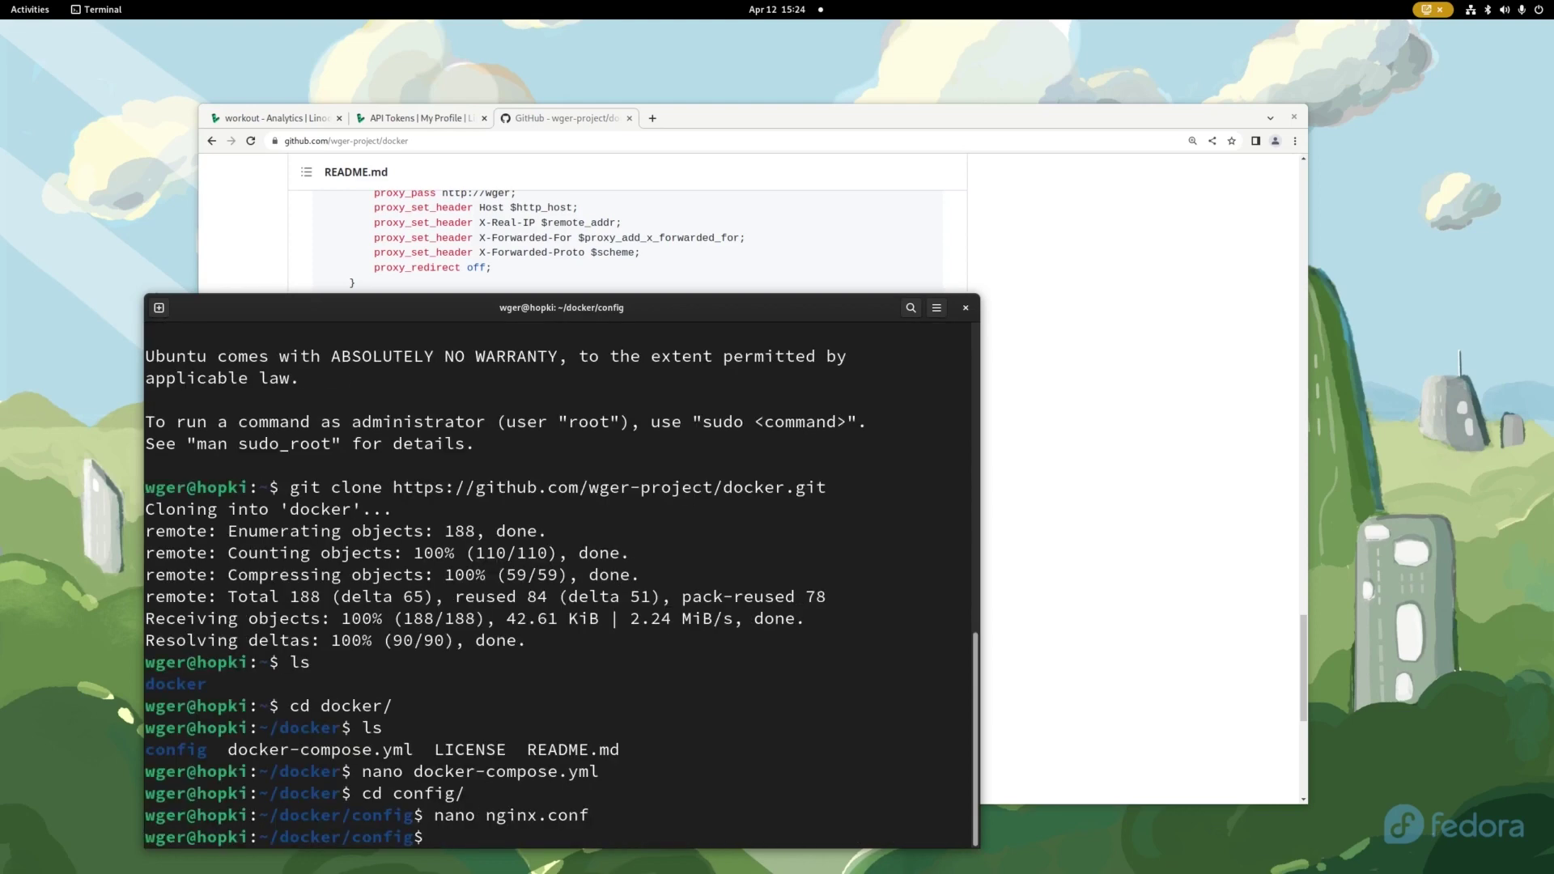
# - Open prod.env in nano and change TIME_ZONE from Europe/Berlin to America/Los_Angeles
pyautogui.write('nano')
pyautogui.press('BackSpace')
pyautogui.press('BackSpace')
pyautogui.press('BackSpace')
pyautogui.press('BackSpace')
pyautogui.write('nano prod.env')
pyautogui.press('Return')
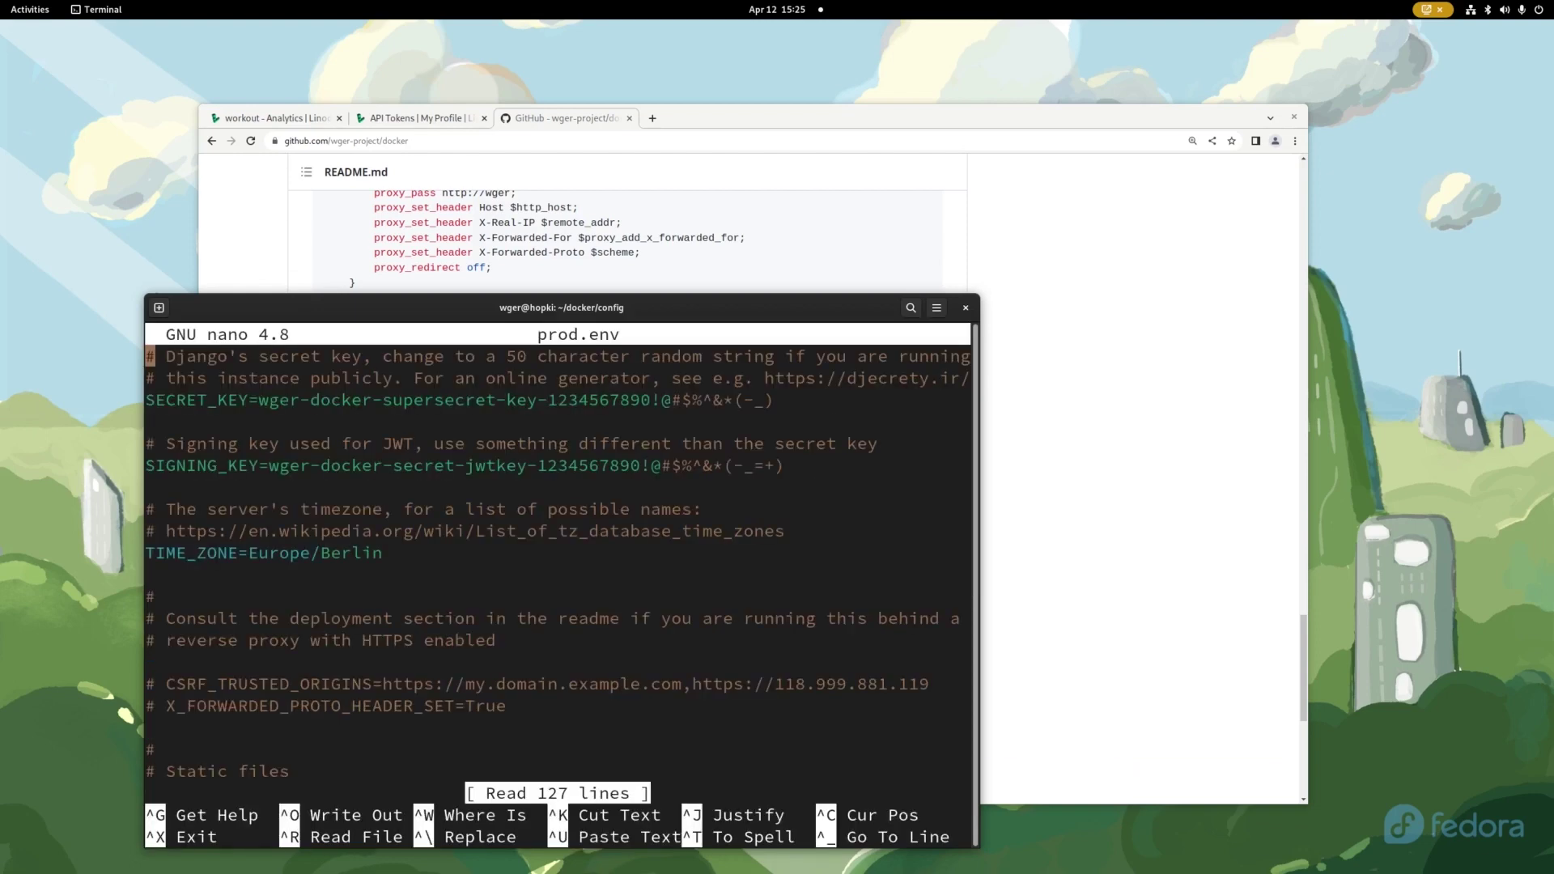
pyautogui.press('Down')
pyautogui.press('Down')
pyautogui.press('Down')
pyautogui.press('Up')
pyautogui.press('Up')
pyautogui.press('Down')
pyautogui.press('Down')
pyautogui.press('Down')
pyautogui.press('Down')
pyautogui.press('Down')
pyautogui.press('Down')
pyautogui.press('Down')
pyautogui.press('Right')
pyautogui.press('Right')
pyautogui.press('Right')
pyautogui.press('Right')
pyautogui.press('Right')
pyautogui.press('Right')
pyautogui.press('Right')
pyautogui.press('Right')
pyautogui.press('Right')
pyautogui.press('Right')
pyautogui.press('Right')
pyautogui.press('Right')
pyautogui.press('Right')
pyautogui.press('Right')
pyautogui.press('Right')
pyautogui.press('Right')
pyautogui.press('Right')
pyautogui.press('Right')
pyautogui.press('Right')
pyautogui.press('Right')
pyautogui.press('Right')
pyautogui.press('Right')
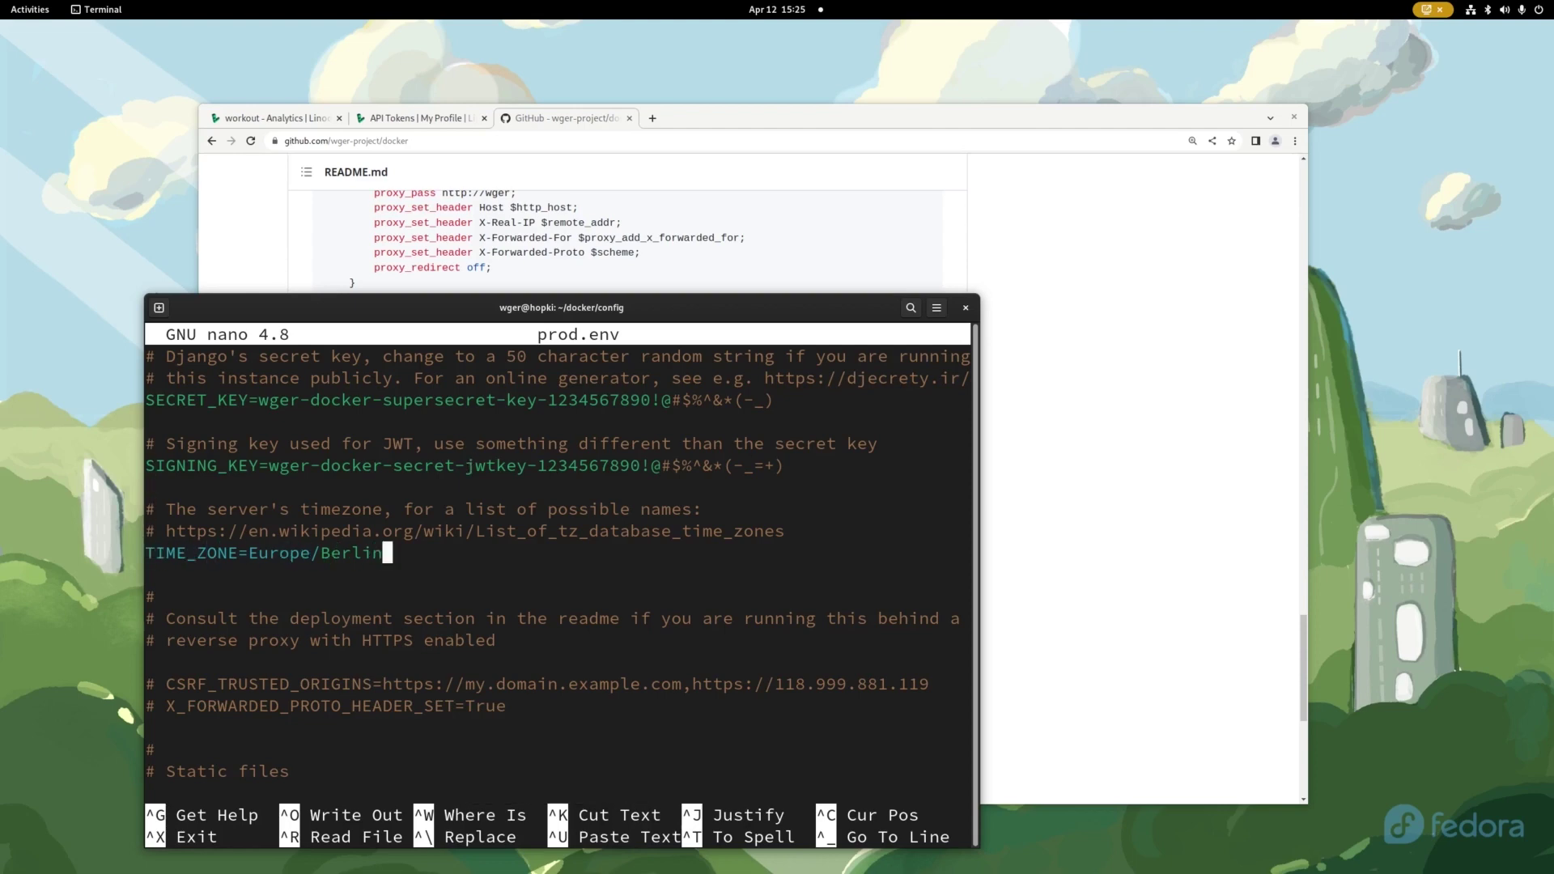
pyautogui.press('BackSpace')
pyautogui.press('BackSpace')
pyautogui.press('BackSpace')
pyautogui.press('BackSpace')
pyautogui.press('BackSpace')
pyautogui.press('BackSpace')
pyautogui.press('BackSpace')
pyautogui.press('BackSpace')
pyautogui.press('BackSpace')
pyautogui.press('BackSpace')
pyautogui.press('BackSpace')
pyautogui.press('BackSpace')
pyautogui.press('BackSpace')
pyautogui.write('America/Los_Angeles')
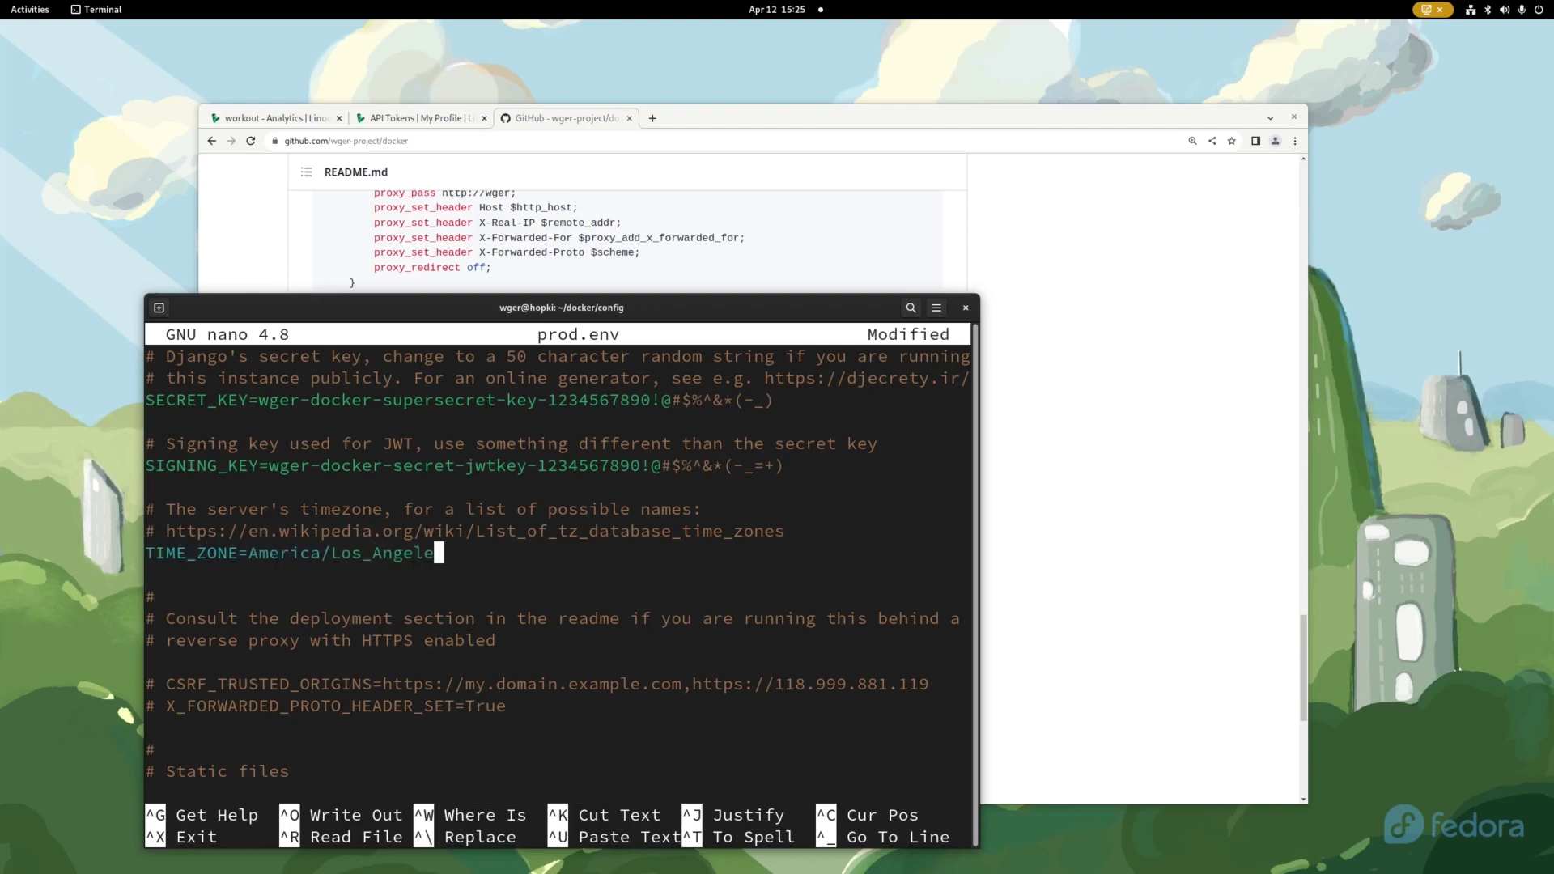
# - Uncomment the MEDIA_URL and STATIC_URL lines in the reverse proxy section
pyautogui.press('Down')
pyautogui.press('Down')
pyautogui.press('Down')
pyautogui.press('Down')
pyautogui.press('Down')
pyautogui.press('Up')
pyautogui.press('Up')
pyautogui.press('Up')
pyautogui.press('Up')
pyautogui.press('Down')
pyautogui.press('Down')
pyautogui.press('Down')
pyautogui.press('Down')
pyautogui.press('Down')
pyautogui.press('Down')
pyautogui.press('Down')
pyautogui.press('Down')
pyautogui.press('Down')
pyautogui.press('Down')
pyautogui.press('Down')
pyautogui.press('Down')
pyautogui.press('Down')
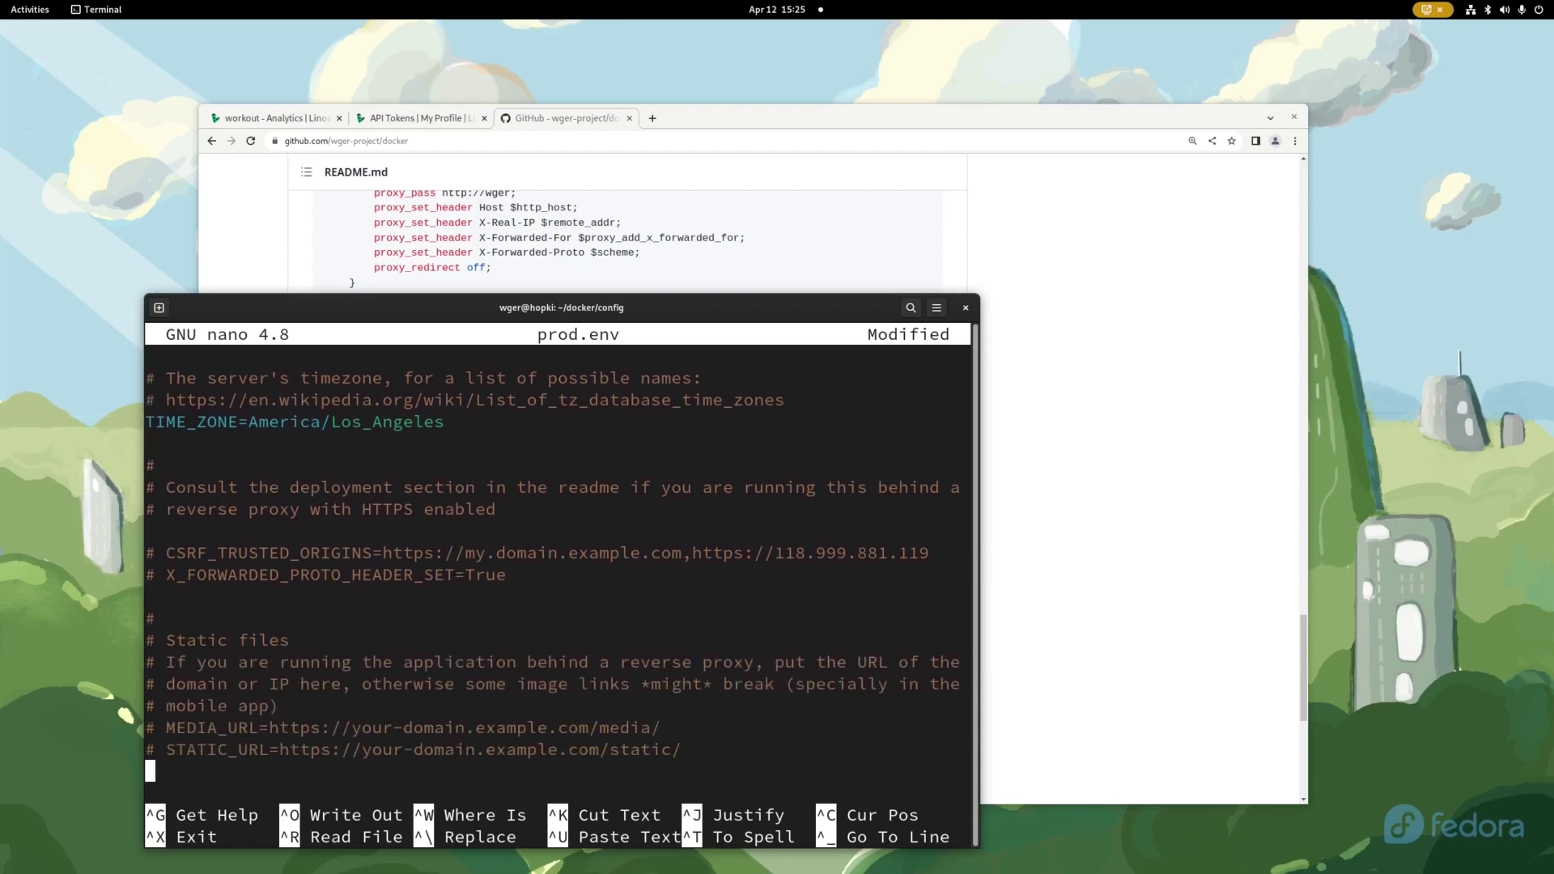
pyautogui.press('Up')
pyautogui.press('Up')
pyautogui.press('Left')
pyautogui.press('Left')
pyautogui.press('Left')
pyautogui.press('Left')
pyautogui.press('Left')
pyautogui.press('Left')
pyautogui.press('Left')
pyautogui.press('Left')
pyautogui.press('Left')
pyautogui.press('Left')
pyautogui.press('Left')
pyautogui.press('Left')
pyautogui.press('Left')
pyautogui.press('Left')
pyautogui.press('Left')
pyautogui.press('Left')
pyautogui.press('Left')
pyautogui.press('Left')
pyautogui.press('Left')
pyautogui.press('Left')
pyautogui.press('BackSpace')
pyautogui.press('BackSpace')
pyautogui.press('Down')
pyautogui.press('Right')
pyautogui.press('Right')
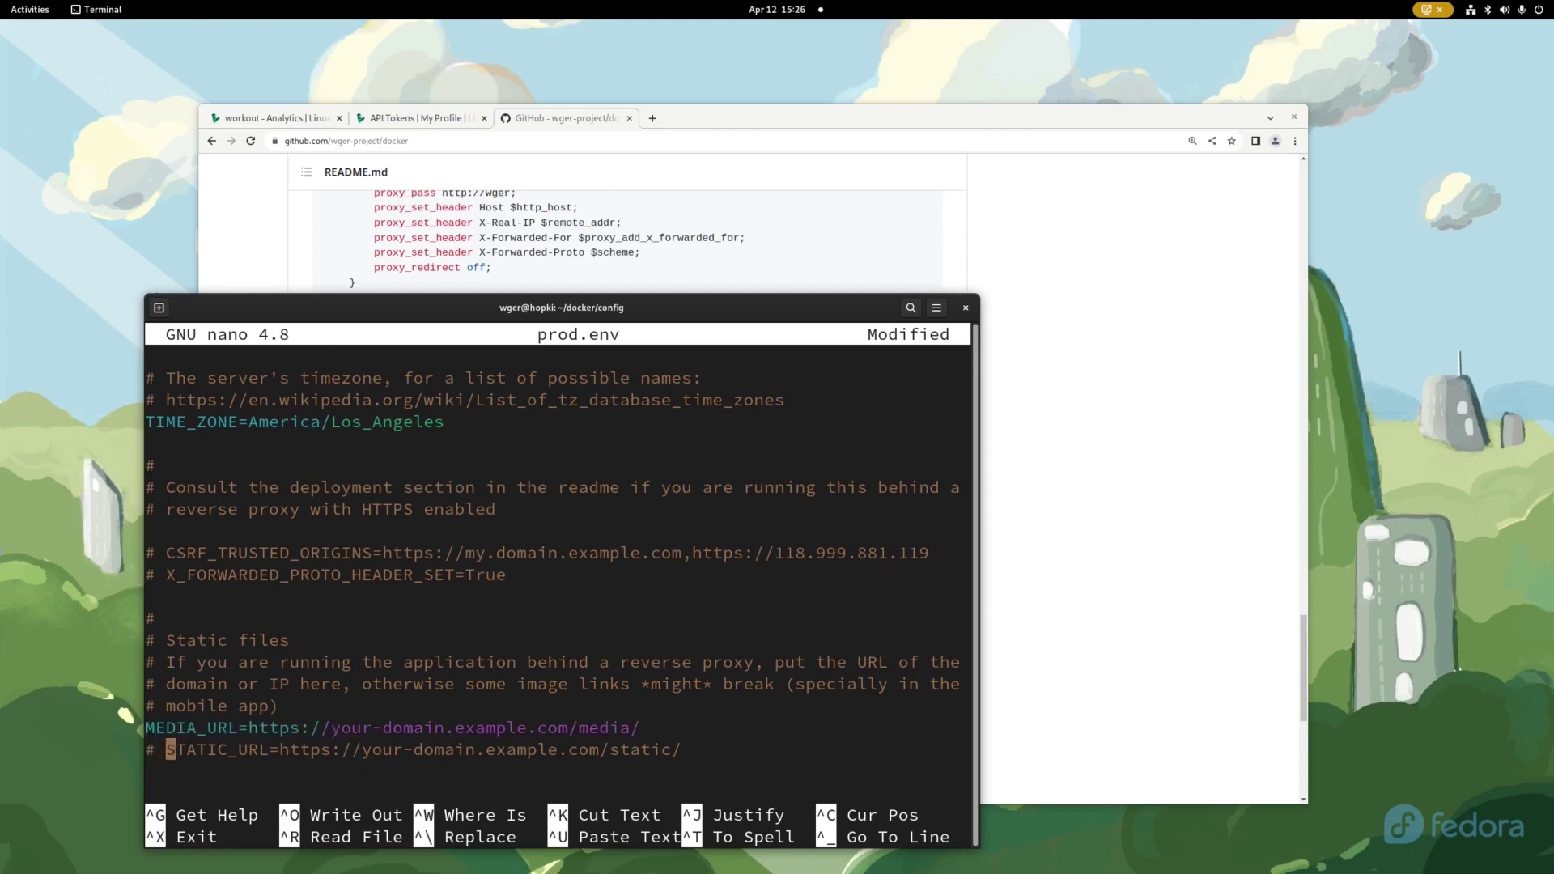
pyautogui.press('BackSpace')
pyautogui.press('BackSpace')
pyautogui.press('BackSpace')
pyautogui.press('Return')
# - Change MEDIA_URL and STATIC_URL from https to http
pyautogui.press('Right')
pyautogui.press('Right')
pyautogui.press('Right')
pyautogui.press('Right')
pyautogui.press('Right')
pyautogui.press('Right')
pyautogui.press('Right')
pyautogui.press('Right')
pyautogui.press('Right')
pyautogui.press('Right')
pyautogui.press('Right')
pyautogui.press('Right')
pyautogui.press('Right')
pyautogui.press('Right')
pyautogui.press('Right')
pyautogui.press('Up')
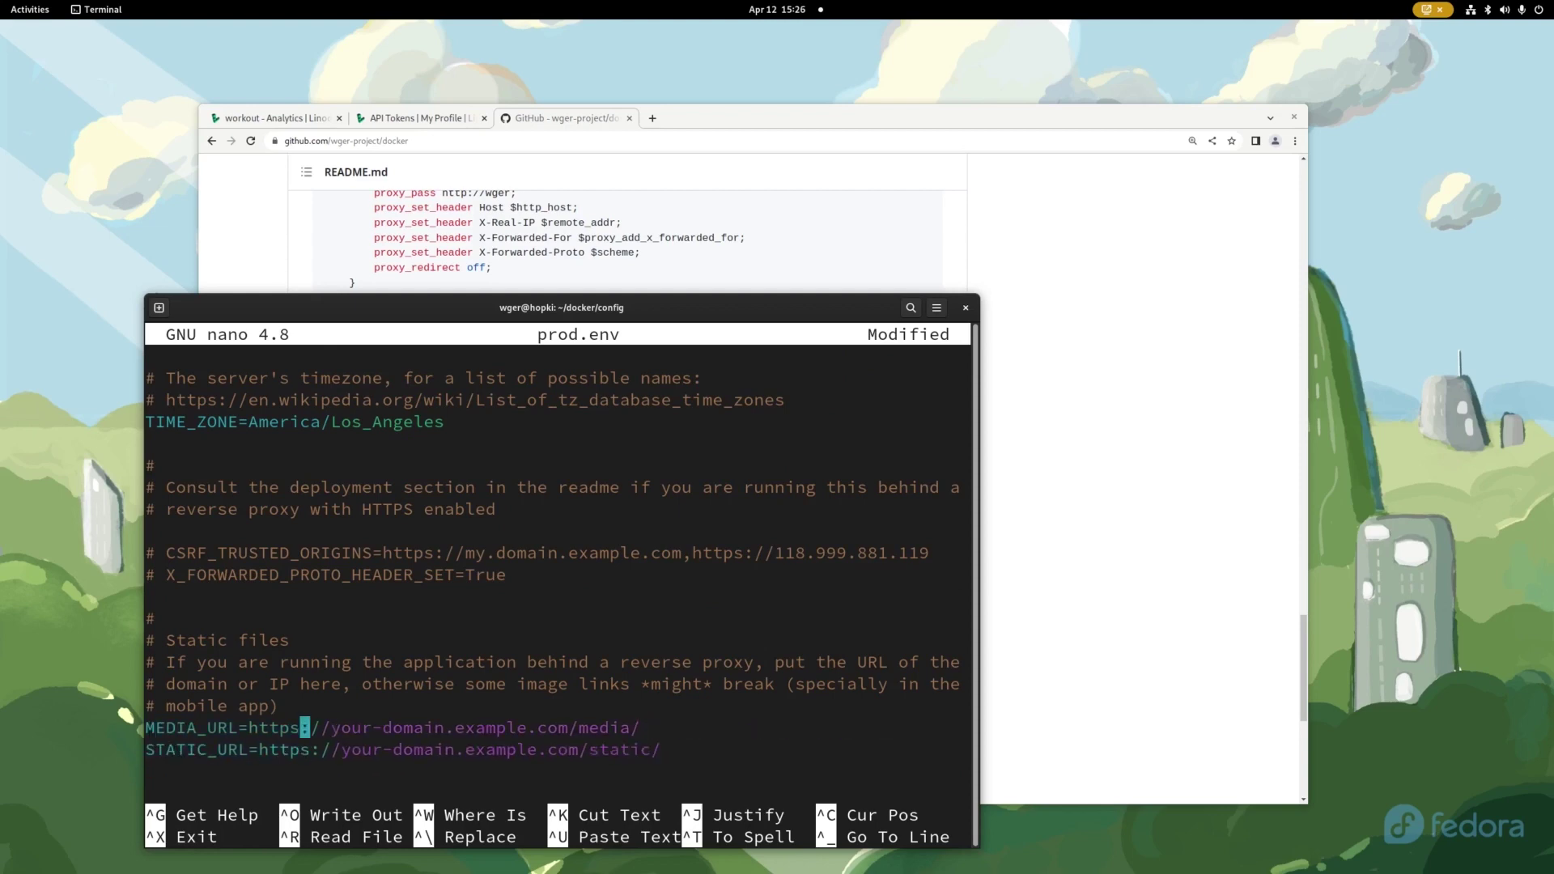
pyautogui.press('BackSpace')
pyautogui.press('Down')
pyautogui.press('Right')
pyautogui.press('Right')
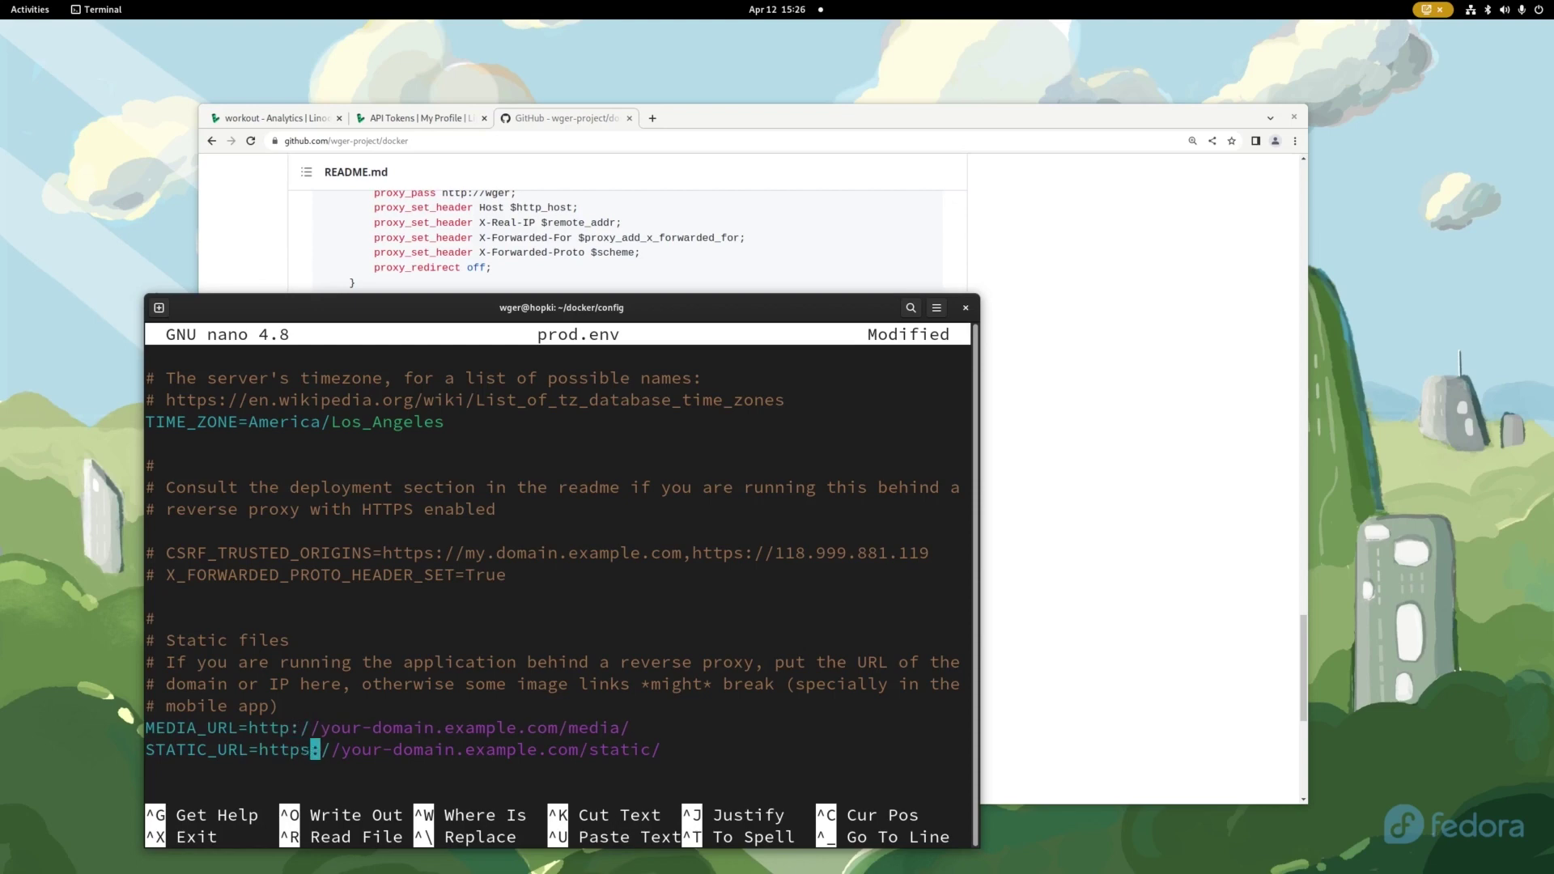
pyautogui.press('BackSpace')
# - Replace the placeholder domain in MEDIA_URL and STATIC_URL with workout.hopki.net
pyautogui.press('Right')
pyautogui.press('Right')
pyautogui.press('Right')
pyautogui.press('Right')
pyautogui.press('Right')
pyautogui.press('Right')
pyautogui.press('Right')
pyautogui.press('Right')
pyautogui.press('Right')
pyautogui.press('Right')
pyautogui.press('Right')
pyautogui.press('Right')
pyautogui.press('Right')
pyautogui.press('Right')
pyautogui.press('Right')
pyautogui.press('Right')
pyautogui.press('Right')
pyautogui.press('Right')
pyautogui.press('Right')
pyautogui.press('Right')
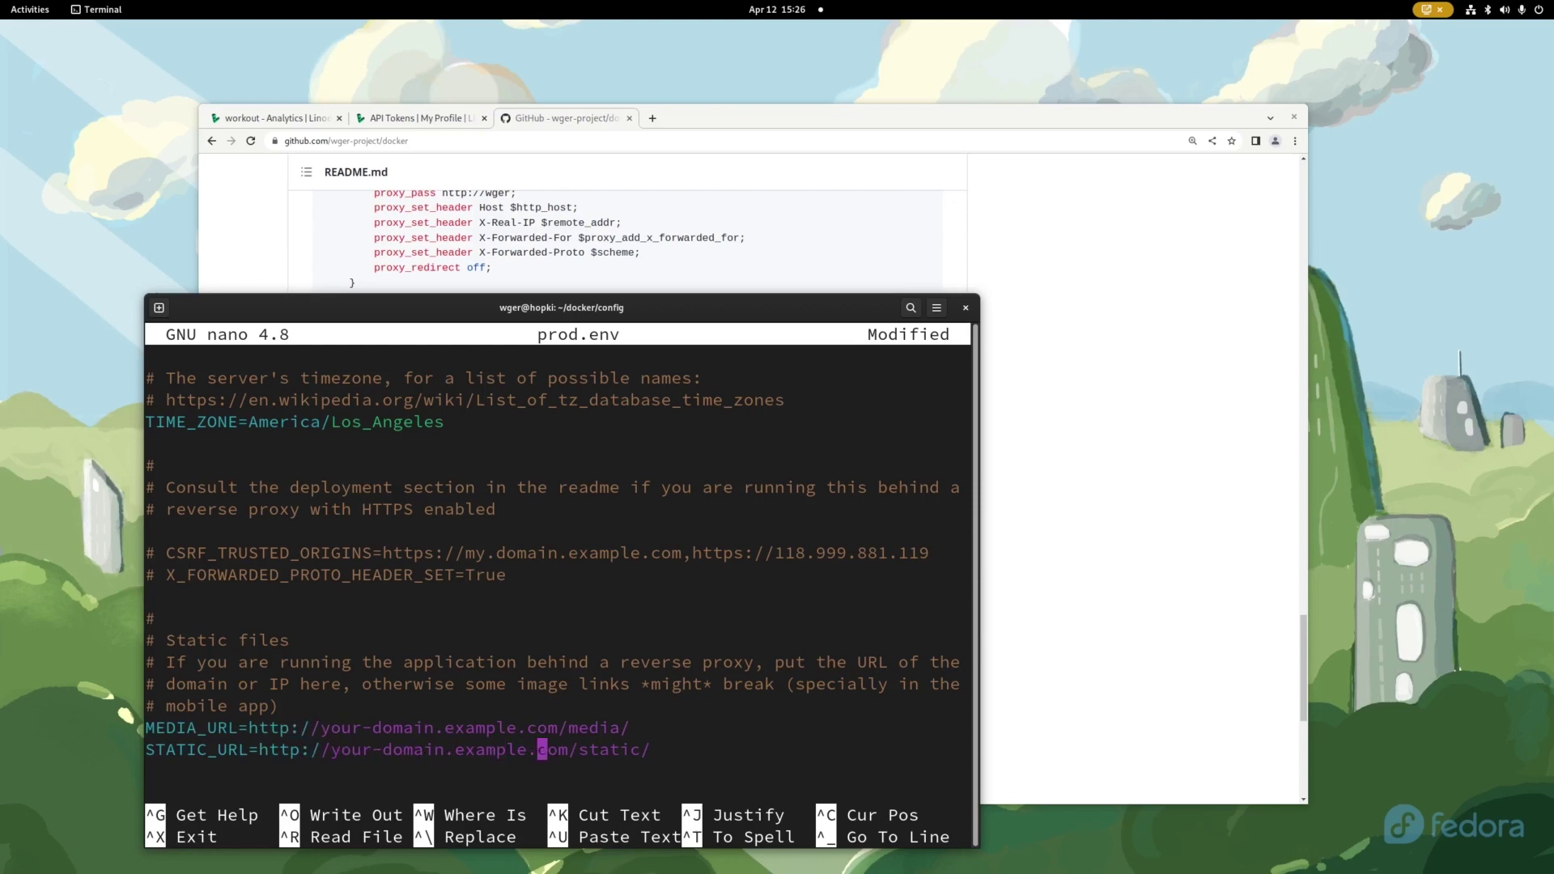
pyautogui.press('Up')
pyautogui.press('Right')
pyautogui.press('BackSpace')
pyautogui.press('BackSpace')
pyautogui.press('BackSpace')
pyautogui.press('BackSpace')
pyautogui.press('BackSpace')
pyautogui.press('BackSpace')
pyautogui.press('BackSpace')
pyautogui.press('BackSpace')
pyautogui.press('BackSpace')
pyautogui.press('BackSpace')
pyautogui.press('BackSpace')
pyautogui.press('BackSpace')
pyautogui.press('BackSpace')
pyautogui.press('BackSpace')
pyautogui.press('BackSpace')
pyautogui.press('BackSpace')
pyautogui.press('BackSpace')
pyautogui.press('BackSpace')
pyautogui.press('BackSpace')
pyautogui.press('BackSpace')
pyautogui.write('work')
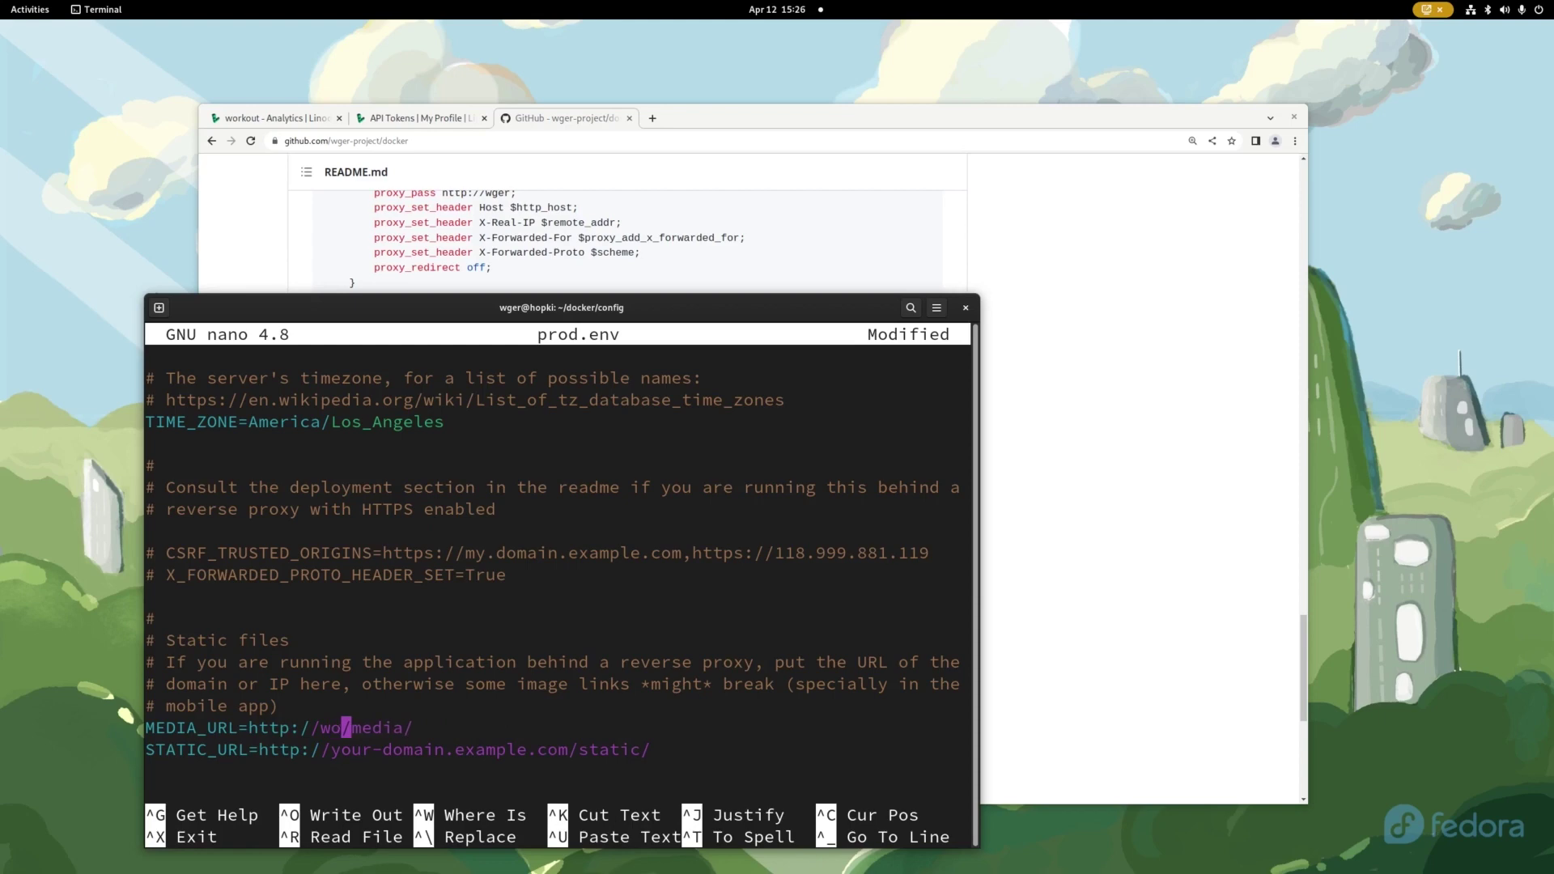
pyautogui.write('out.hopki.net')
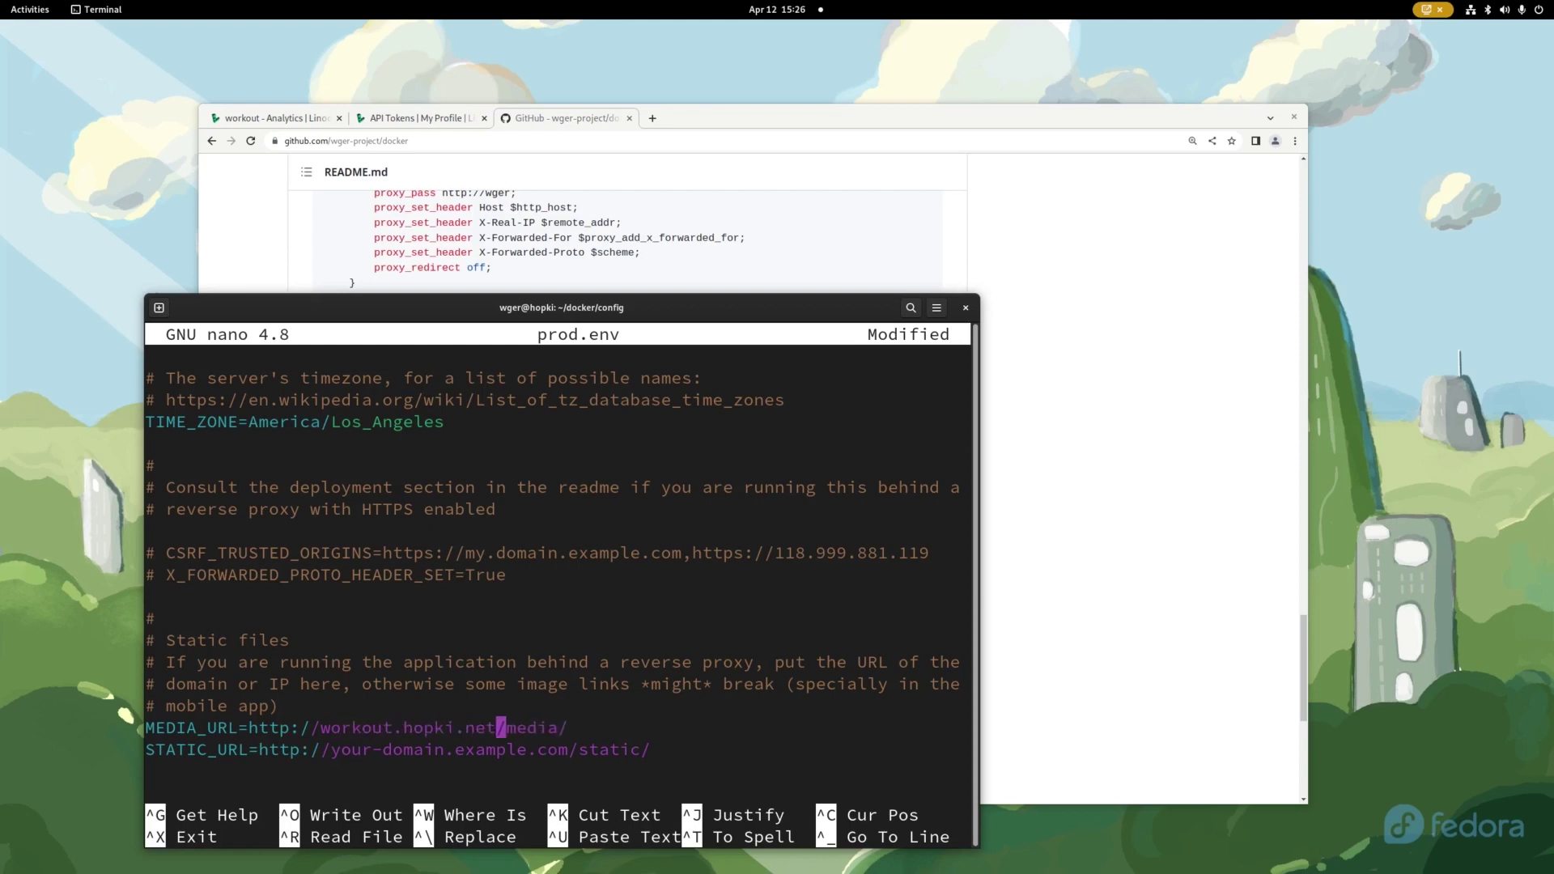
pyautogui.press('Down')
pyautogui.press('Right')
pyautogui.press('Right')
pyautogui.press('Right')
pyautogui.press('Right')
pyautogui.press('Right')
pyautogui.press('Right')
pyautogui.press('Right')
pyautogui.press('BackSpace')
pyautogui.press('BackSpace')
pyautogui.press('BackSpace')
pyautogui.press('BackSpace')
pyautogui.press('BackSpace')
pyautogui.press('BackSpace')
pyautogui.press('BackSpace')
pyautogui.press('BackSpace')
pyautogui.press('BackSpace')
pyautogui.press('BackSpace')
pyautogui.press('BackSpace')
pyautogui.press('BackSpace')
pyautogui.press('BackSpace')
pyautogui.press('BackSpace')
pyautogui.press('BackSpace')
pyautogui.press('BackSpace')
pyautogui.press('BackSpace')
pyautogui.press('BackSpace')
pyautogui.press('BackSpace')
pyautogui.press('BackSpace')
pyautogui.write('workout.hopki.net')
pyautogui.press('Down')
pyautogui.press('Down')
pyautogui.press('Down')
pyautogui.press('Down')
pyautogui.press('Down')
pyautogui.press('Down')
pyautogui.press('Down')
pyautogui.press('Down')
pyautogui.press('Down')
pyautogui.press('Down')
pyautogui.press('Down')
pyautogui.press('Down')
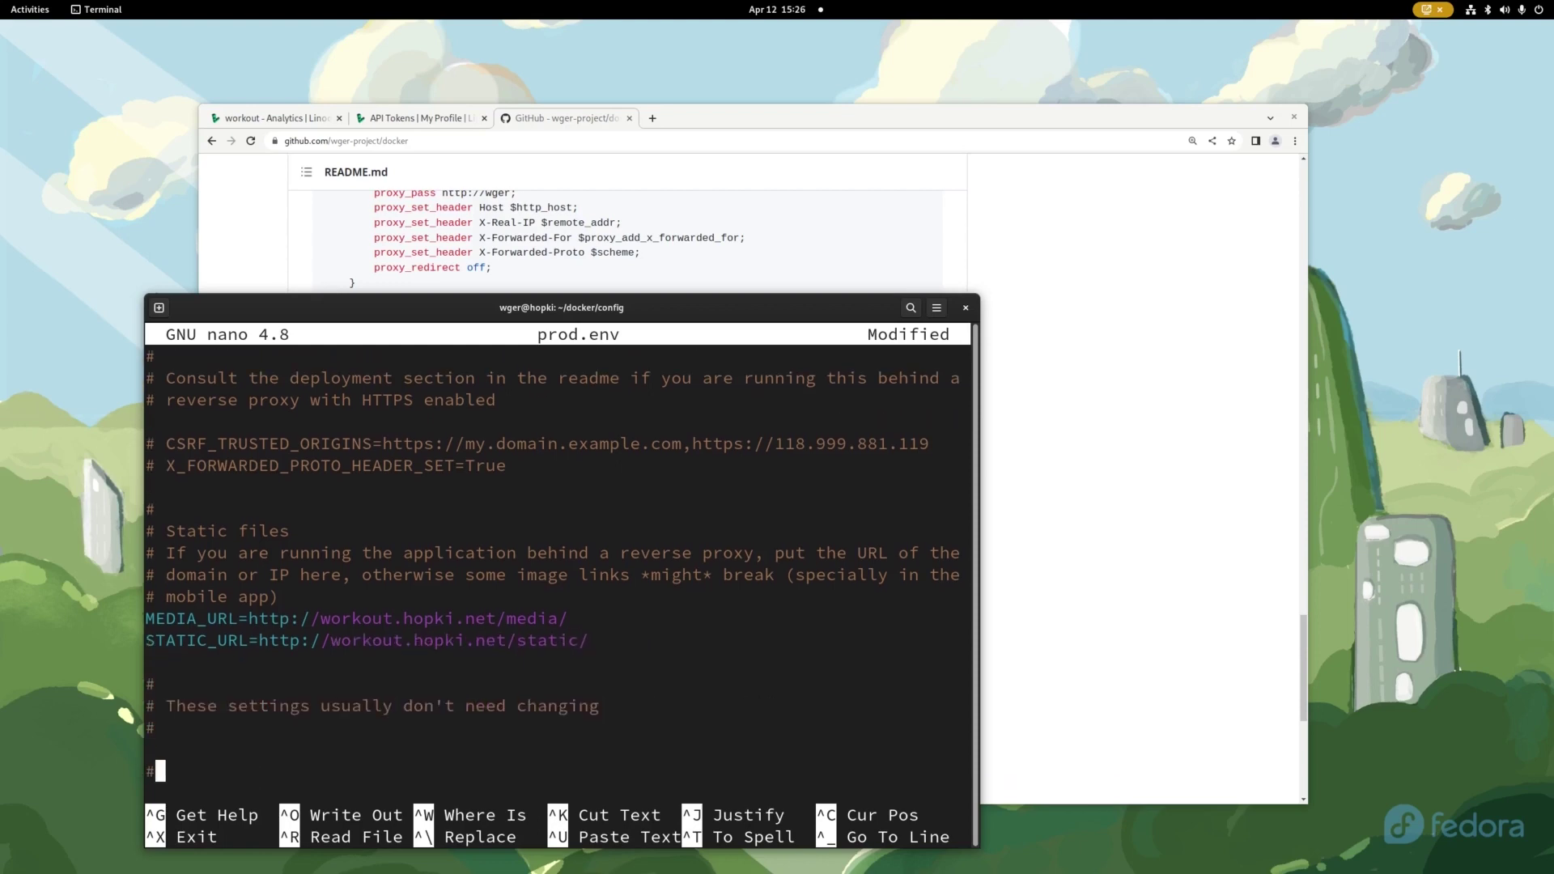
# - Uncomment the SYNC_EXERCISES_ON_STARTUP line in prod.env
pyautogui.press('Down')
pyautogui.press('Down')
pyautogui.press('Up')
pyautogui.press('Up')
pyautogui.press('Up')
pyautogui.press('Up')
pyautogui.press('Up')
pyautogui.press('Up')
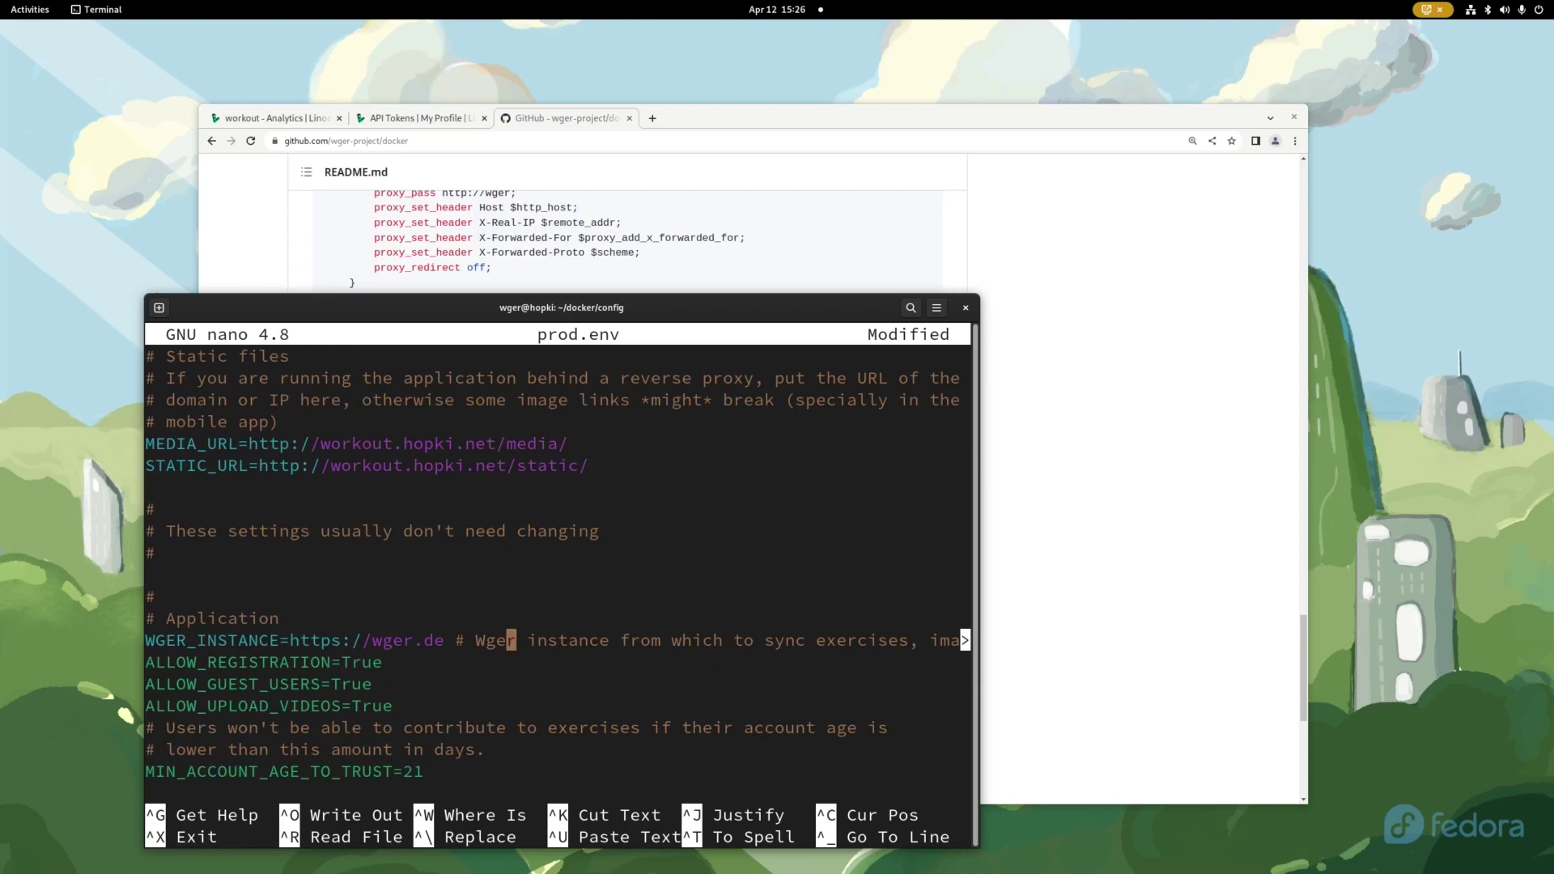
pyautogui.press('Down')
pyautogui.press('Up')
pyautogui.press('Down')
pyautogui.press('Down')
pyautogui.press('Up')
pyautogui.press('Down')
pyautogui.press('Down')
pyautogui.press('Down')
pyautogui.press('Down')
pyautogui.press('Down')
pyautogui.press('Down')
pyautogui.write('# Synchronzing exercises # It is recommended to keep the local database synchronized with the wger # instance specified in WGER_INSTANCE since there are new added or translations # improved. For this you have different possibilities: # - Sync exercises on startup:')
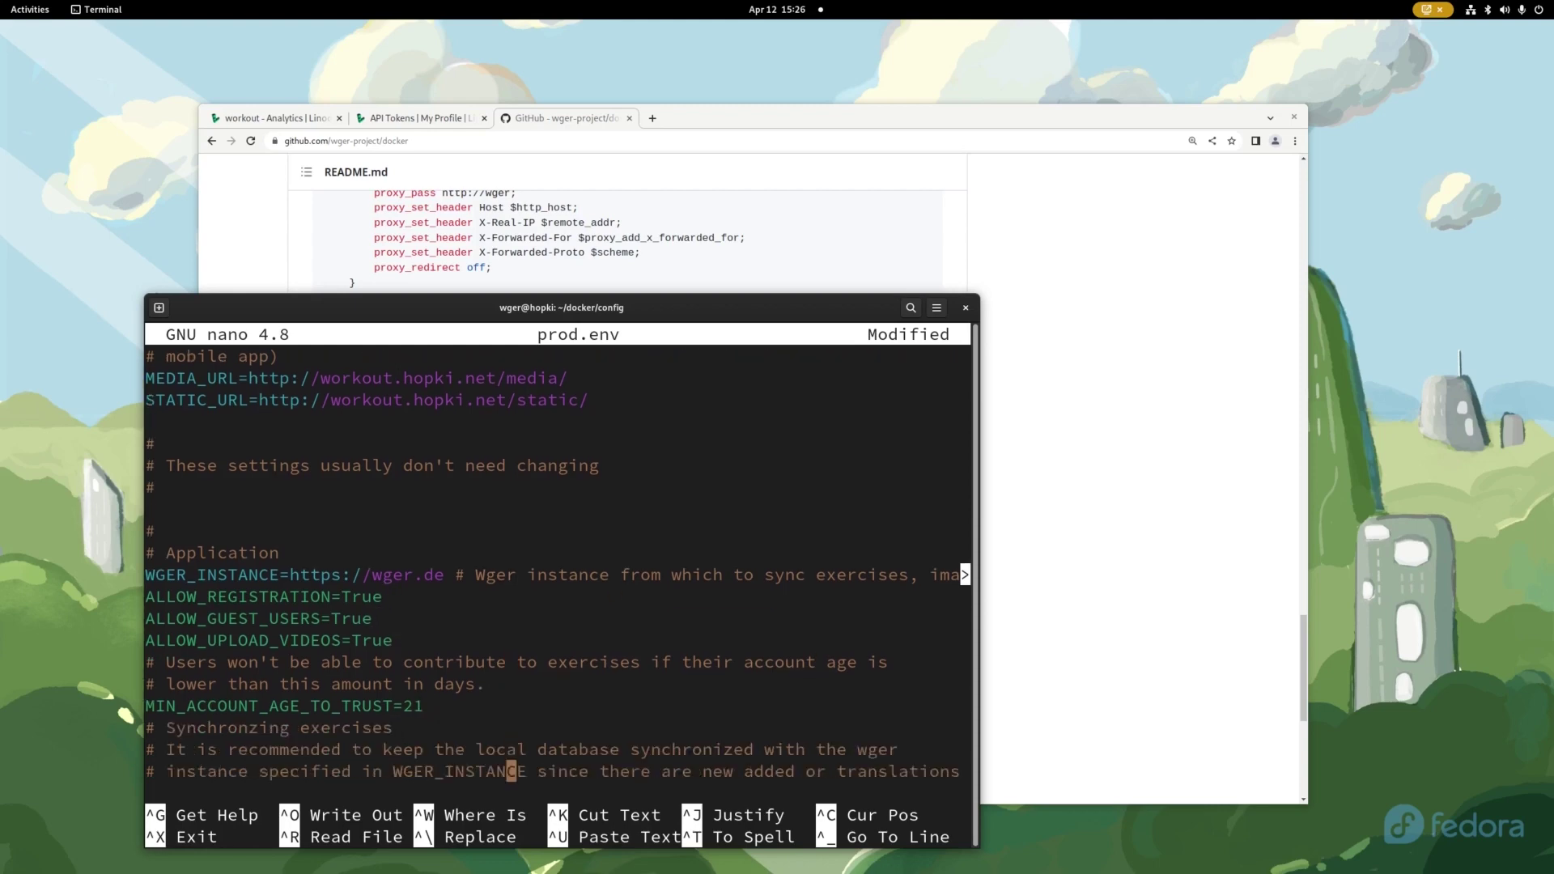
pyautogui.press('Up')
pyautogui.press('Up')
pyautogui.press('Up')
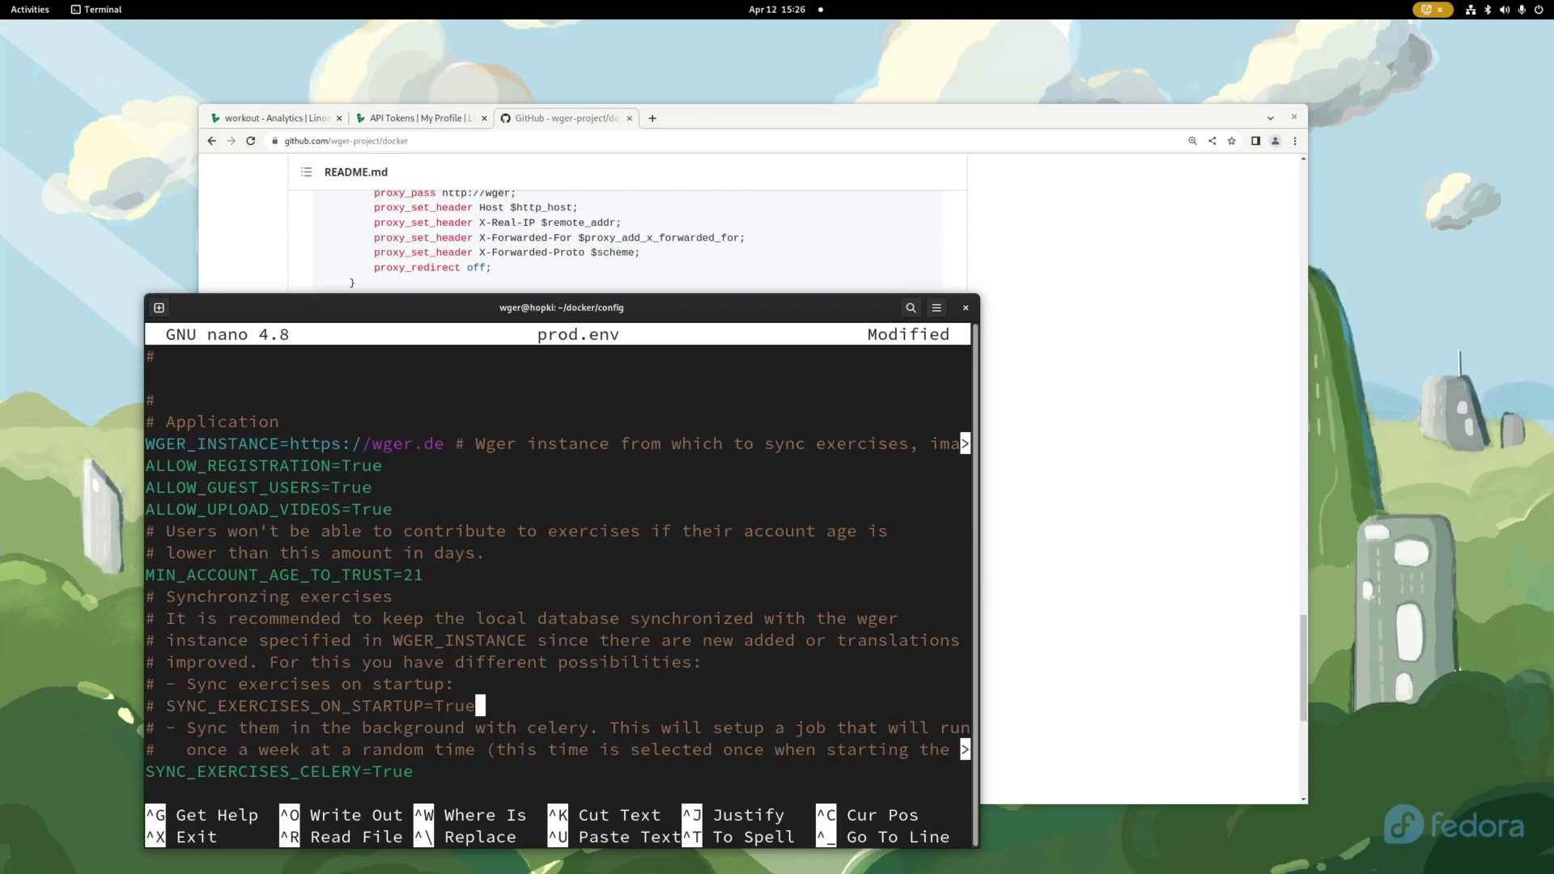
pyautogui.press('Left')
pyautogui.press('Left')
pyautogui.press('Left')
pyautogui.press('Left')
pyautogui.press('Left')
pyautogui.press('Left')
pyautogui.press('Left')
pyautogui.press('Left')
pyautogui.press('Left')
pyautogui.press('Left')
pyautogui.press('Left')
pyautogui.press('Left')
pyautogui.press('Left')
pyautogui.press('Left')
pyautogui.press('Left')
pyautogui.press('Left')
pyautogui.press('Left')
pyautogui.press('Left')
pyautogui.press('Left')
pyautogui.press('Left')
pyautogui.press('Left')
pyautogui.press('BackSpace')
pyautogui.press('BackSpace')
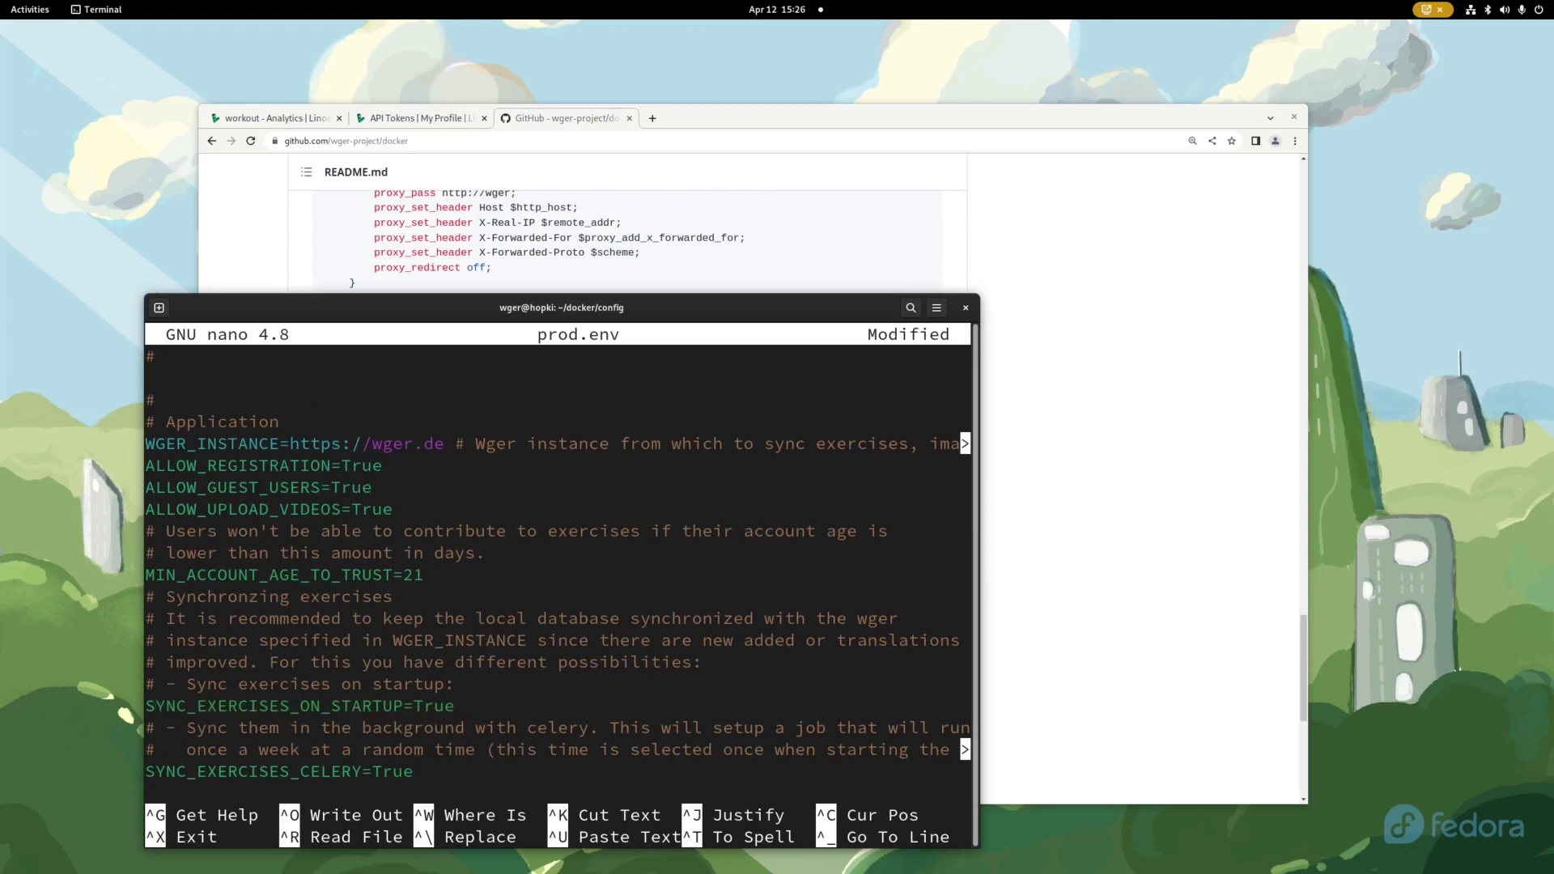
pyautogui.press('Down')
pyautogui.press('Down')
pyautogui.press('Down')
pyautogui.press('Down')
pyautogui.press('Down')
pyautogui.press('Down')
pyautogui.press('Down')
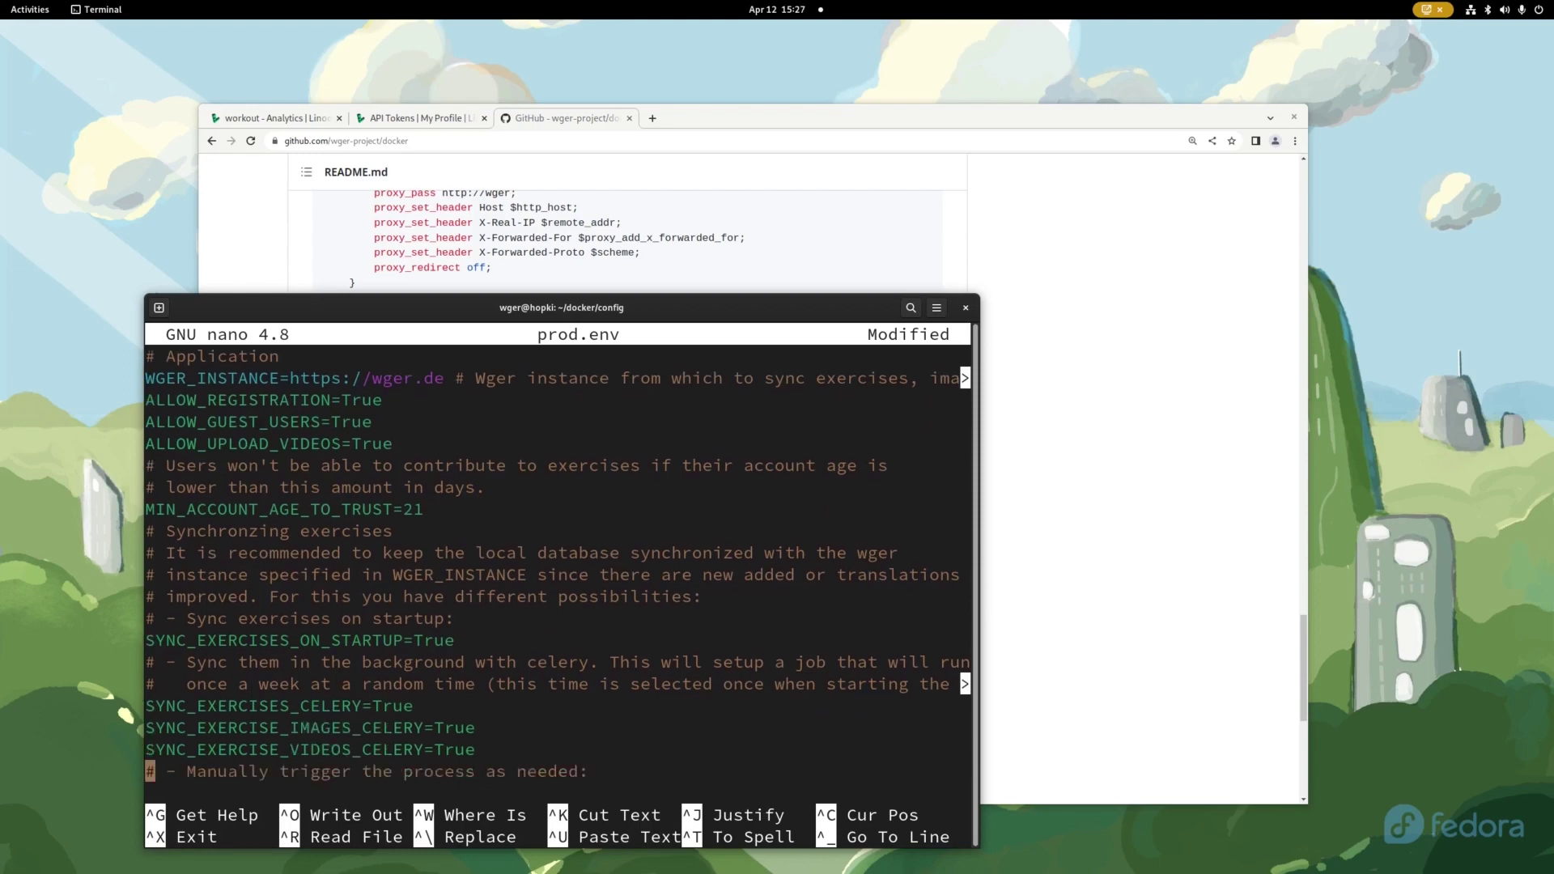
pyautogui.press('Down')
pyautogui.press('Down')
pyautogui.press('Down')
pyautogui.press('Down')
pyautogui.press('Down')
pyautogui.press('Down')
pyautogui.press('Down')
pyautogui.press('Down')
pyautogui.press('Down')
pyautogui.press('Down')
pyautogui.press('Down')
pyautogui.press('Down')
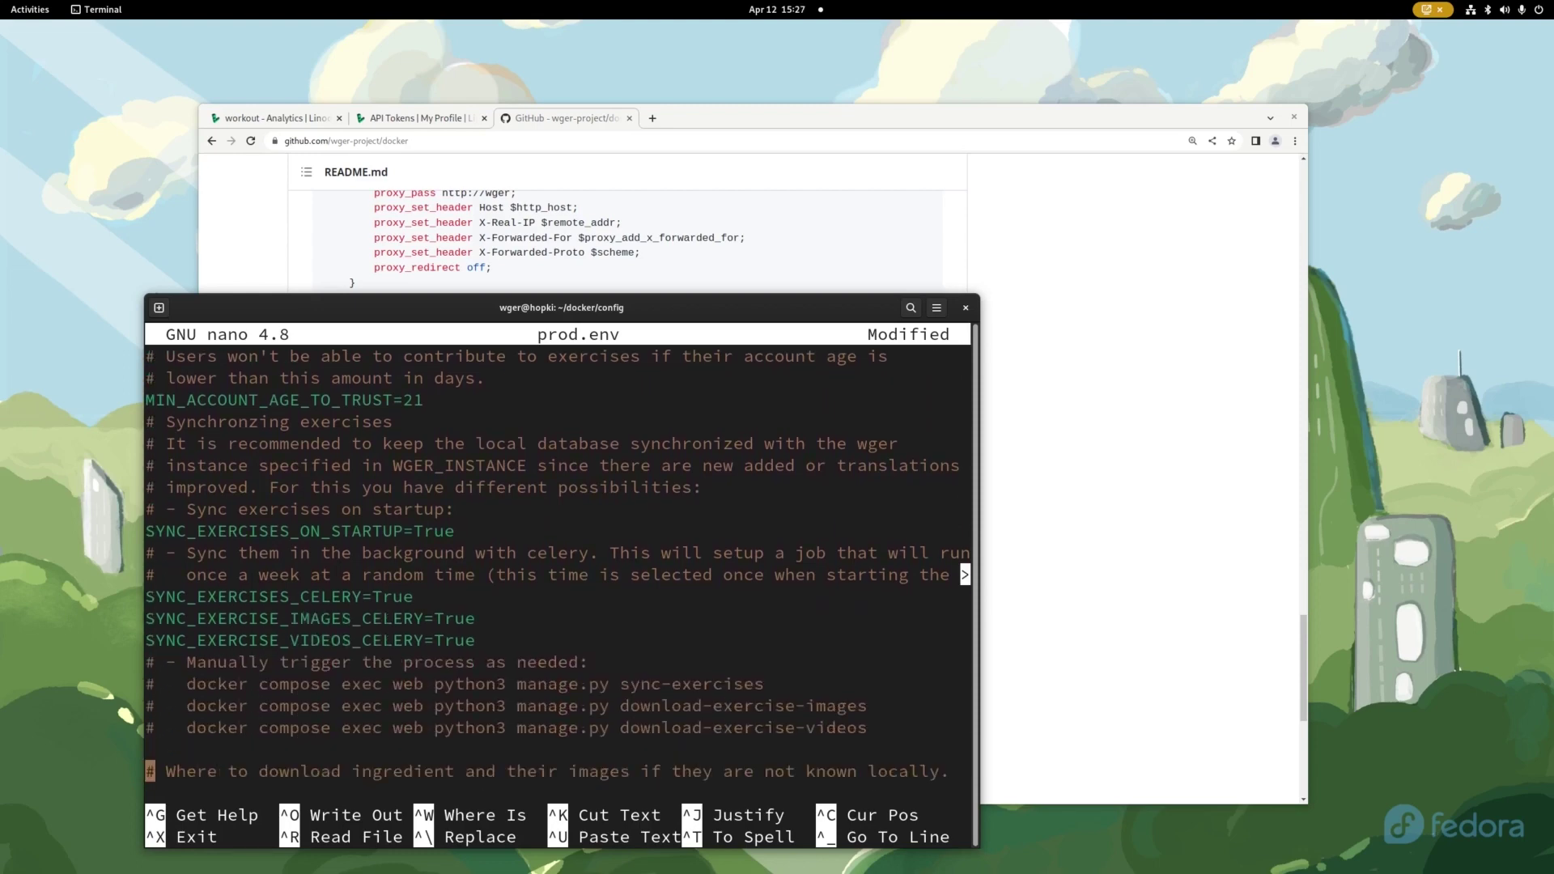
pyautogui.press('Down')
pyautogui.press('Down')
pyautogui.press('Down')
pyautogui.press('Down')
pyautogui.press('Down')
pyautogui.press('Down')
pyautogui.press('Down')
pyautogui.press('Down')
pyautogui.press('Down')
pyautogui.press('Down')
pyautogui.press('Down')
pyautogui.press('Down')
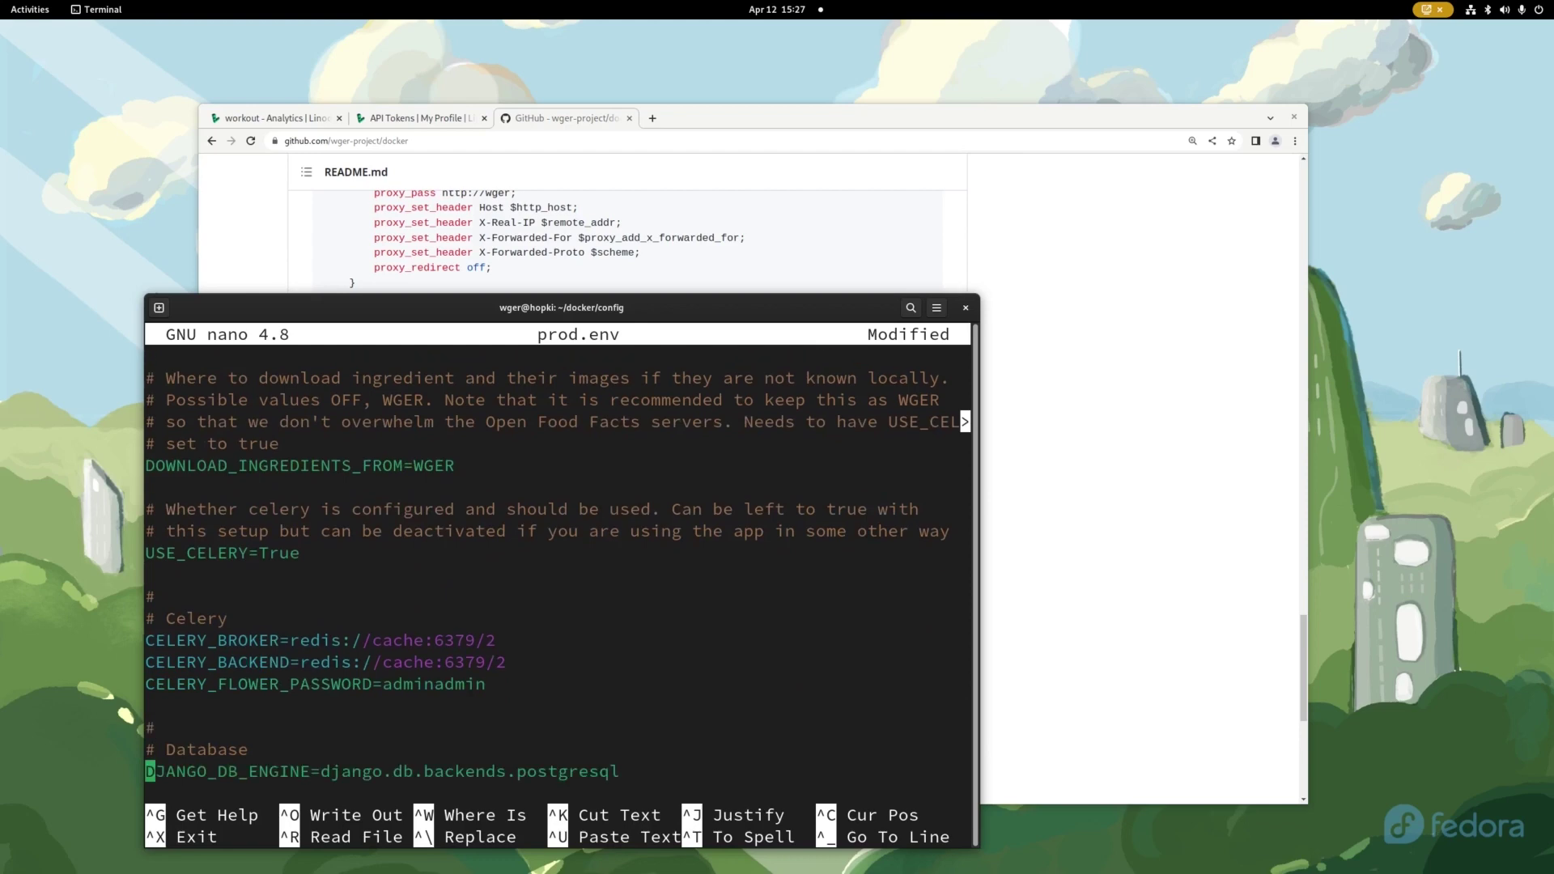
pyautogui.press('Down')
pyautogui.press('Down')
pyautogui.press('Down')
pyautogui.press('Down')
pyautogui.press('Down')
pyautogui.press('Down')
pyautogui.press('Down')
pyautogui.press('Up')
pyautogui.press('Up')
pyautogui.press('Up')
pyautogui.press('Up')
pyautogui.press('Up')
pyautogui.press('Up')
pyautogui.press('Up')
pyautogui.press('Up')
pyautogui.press('Down')
pyautogui.press('Down')
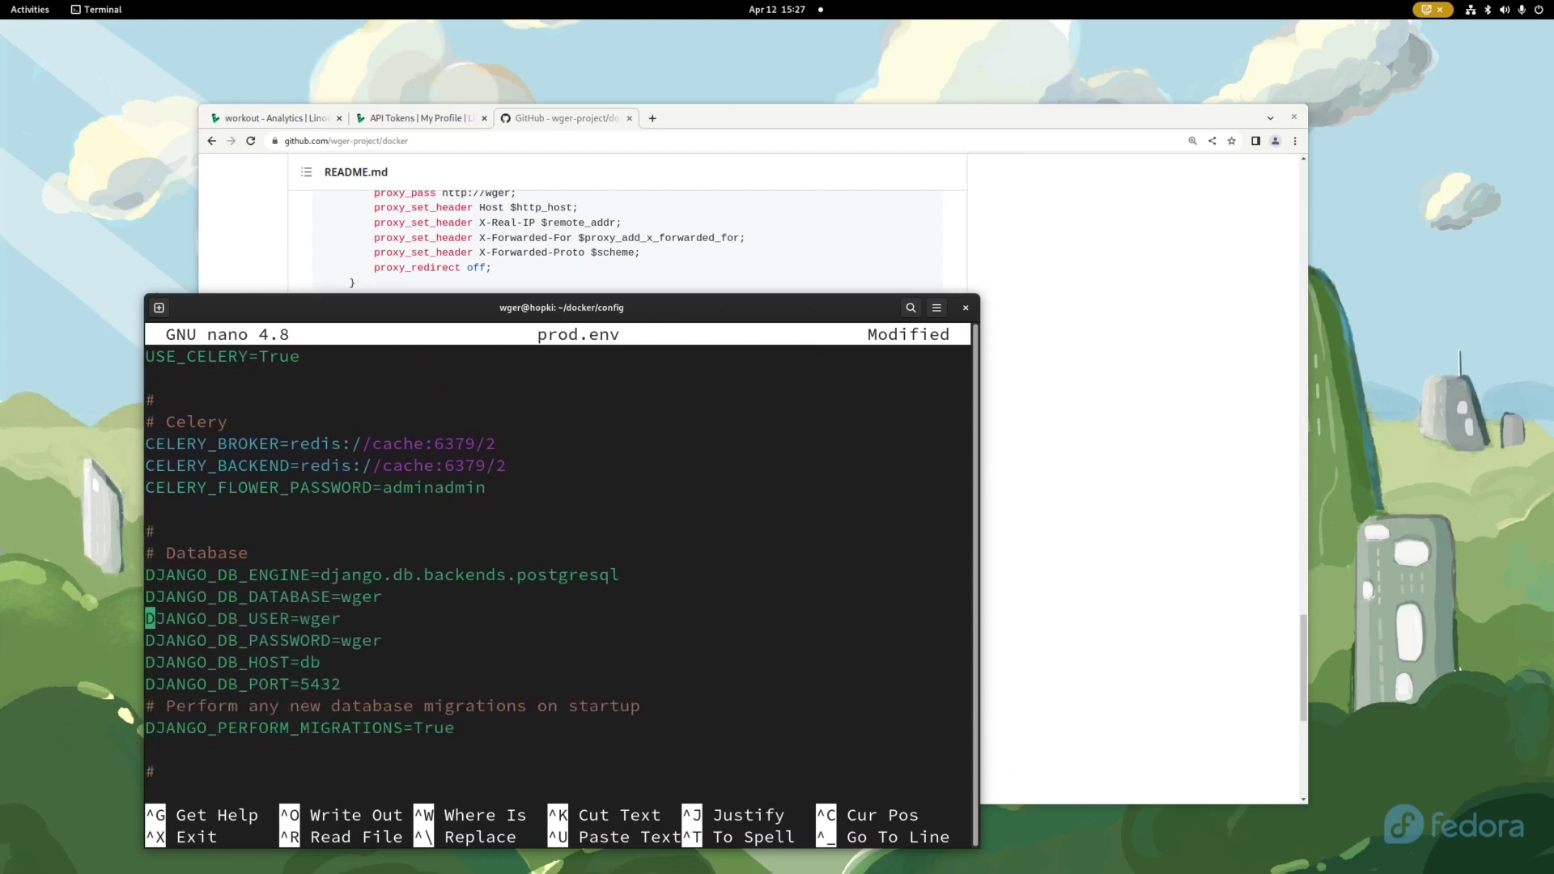
pyautogui.press('Down')
pyautogui.press('Down')
pyautogui.press('Down')
pyautogui.press('Down')
pyautogui.press('Down')
pyautogui.press('Down')
pyautogui.press('Down')
pyautogui.press('Down')
pyautogui.press('Down')
pyautogui.press('Down')
pyautogui.press('Down')
pyautogui.press('Down')
pyautogui.press('Down')
pyautogui.press('Down')
pyautogui.press('Down')
pyautogui.press('Down')
pyautogui.press('Down')
pyautogui.press('Down')
pyautogui.press('Down')
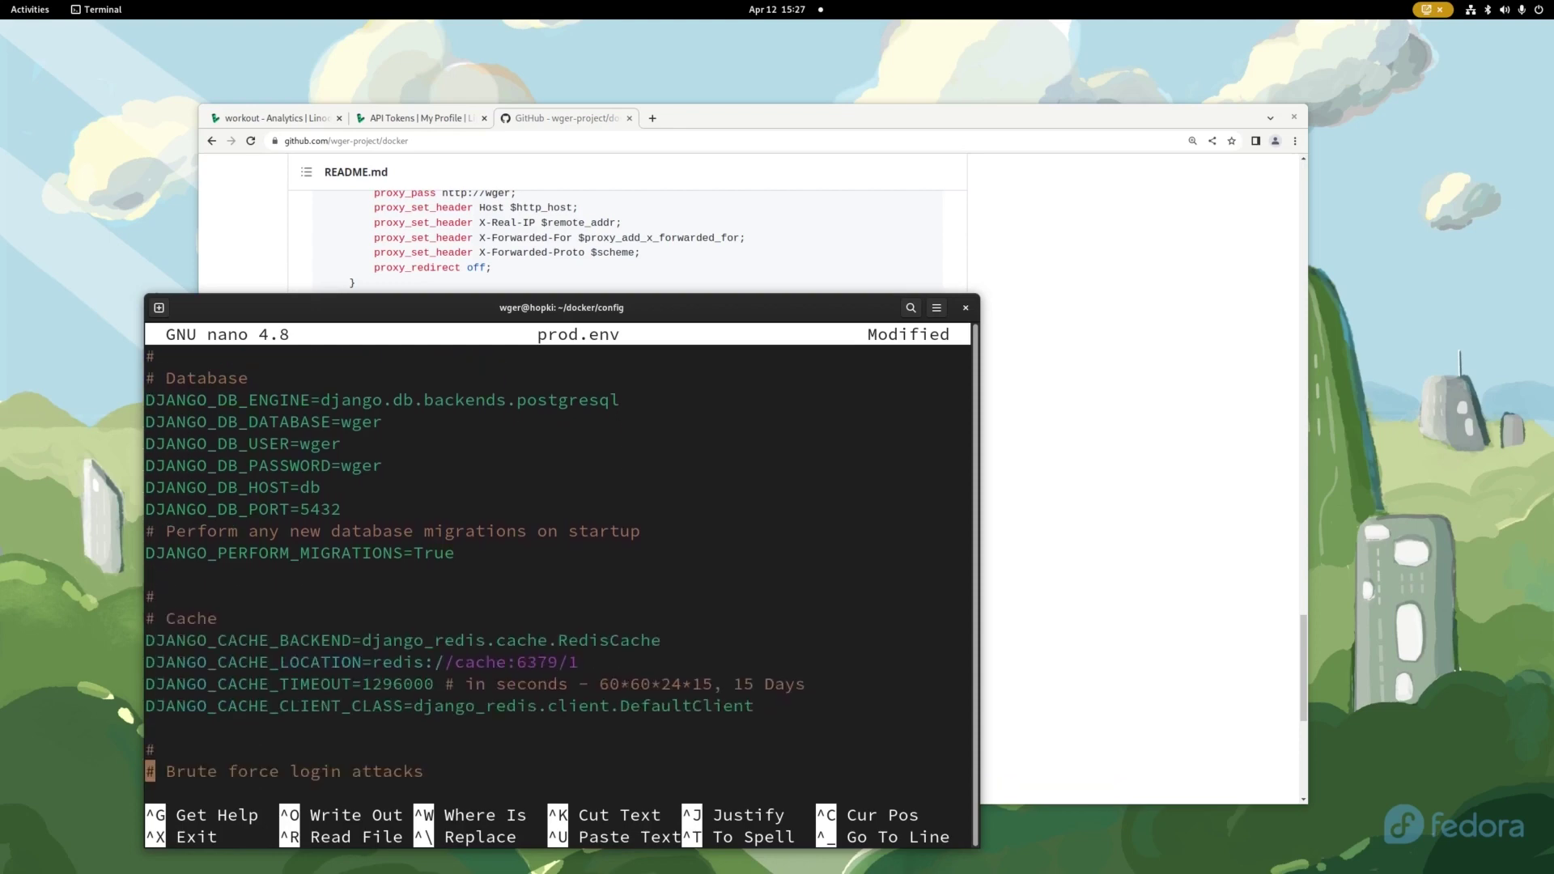
pyautogui.press('Down')
pyautogui.press('Down')
pyautogui.press('Down')
pyautogui.press('Down')
pyautogui.press('Down')
pyautogui.press('Down')
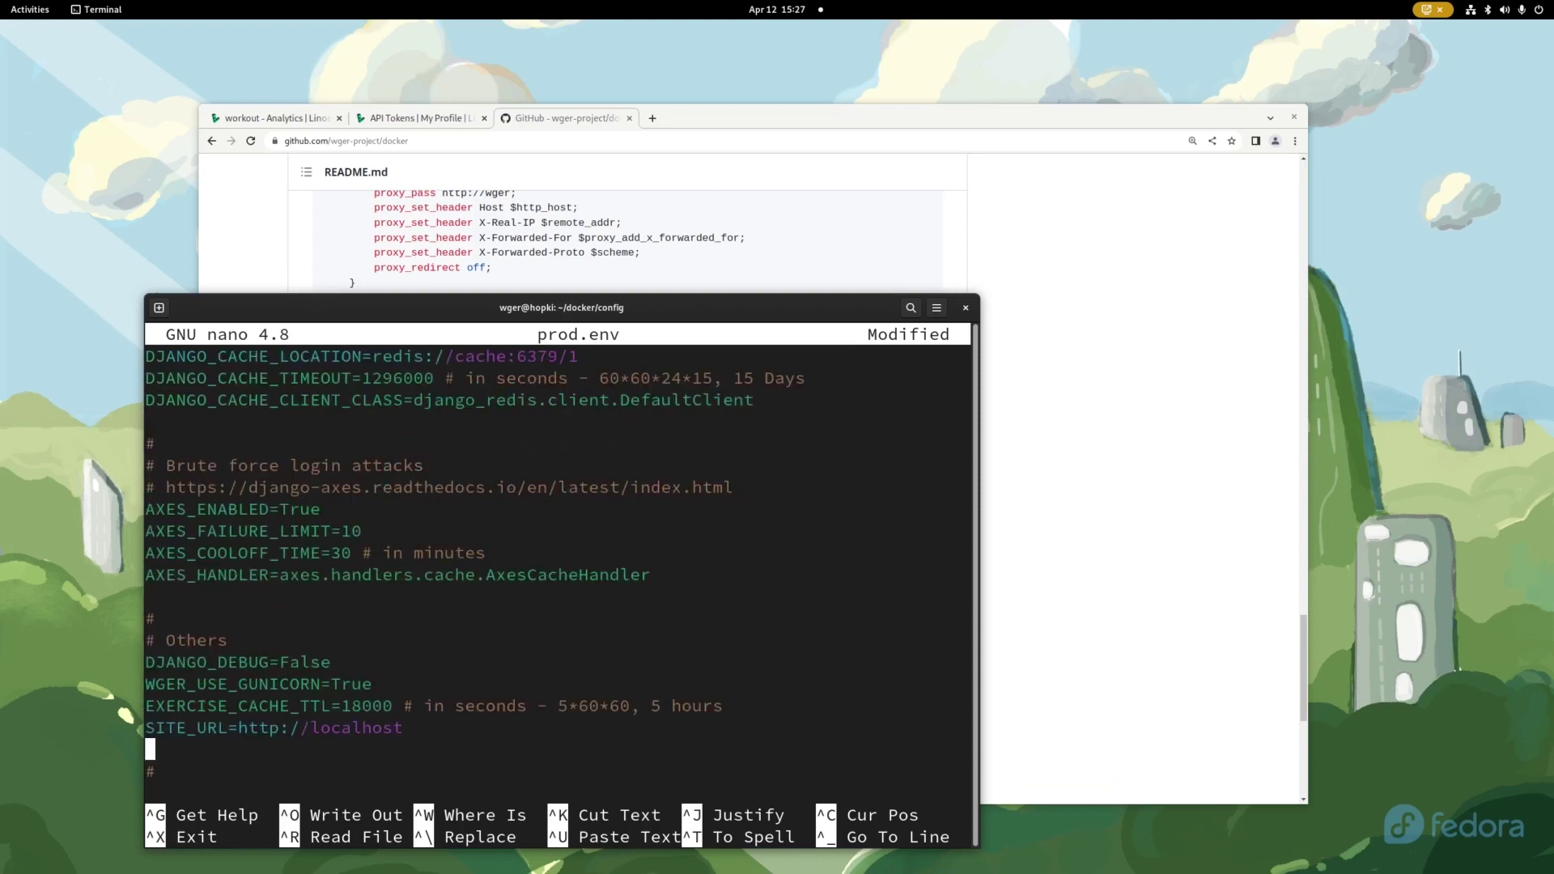
pyautogui.press('Right')
pyautogui.press('Right')
pyautogui.press('Right')
pyautogui.press('Right')
pyautogui.press('Right')
pyautogui.press('Right')
pyautogui.press('Right')
pyautogui.press('Right')
pyautogui.press('Right')
pyautogui.press('Right')
pyautogui.press('Right')
pyautogui.press('Right')
pyautogui.press('Right')
pyautogui.press('Right')
pyautogui.press('Right')
pyautogui.press('Right')
pyautogui.press('Right')
pyautogui.press('Right')
pyautogui.press('Right')
pyautogui.press('Right')
pyautogui.press('Right')
pyautogui.press('Right')
pyautogui.press('Right')
pyautogui.press('BackSpace')
pyautogui.press('BackSpace')
pyautogui.press('BackSpace')
pyautogui.press('BackSpace')
pyautogui.press('BackSpace')
pyautogui.press('BackSpace')
pyautogui.press('BackSpace')
pyautogui.press('BackSpace')
pyautogui.press('BackSpace')
pyautogui.write('workout.hopki.net')
pyautogui.press('Down')
pyautogui.press('Down')
pyautogui.press('Down')
pyautogui.press('Down')
pyautogui.press('Down')
pyautogui.press('Down')
pyautogui.press('Down')
pyautogui.press('Down')
pyautogui.press('Down')
pyautogui.press('Down')
pyautogui.press('Down')
pyautogui.press('Down')
pyautogui.press('Down')
pyautogui.press('Down')
pyautogui.press('Down')
pyautogui.press('Down')
pyautogui.press('Down')
pyautogui.press('Down')
pyautogui.press('Down')
pyautogui.press('Down')
pyautogui.press('Down')
pyautogui.press('Down')
pyautogui.press('Down')
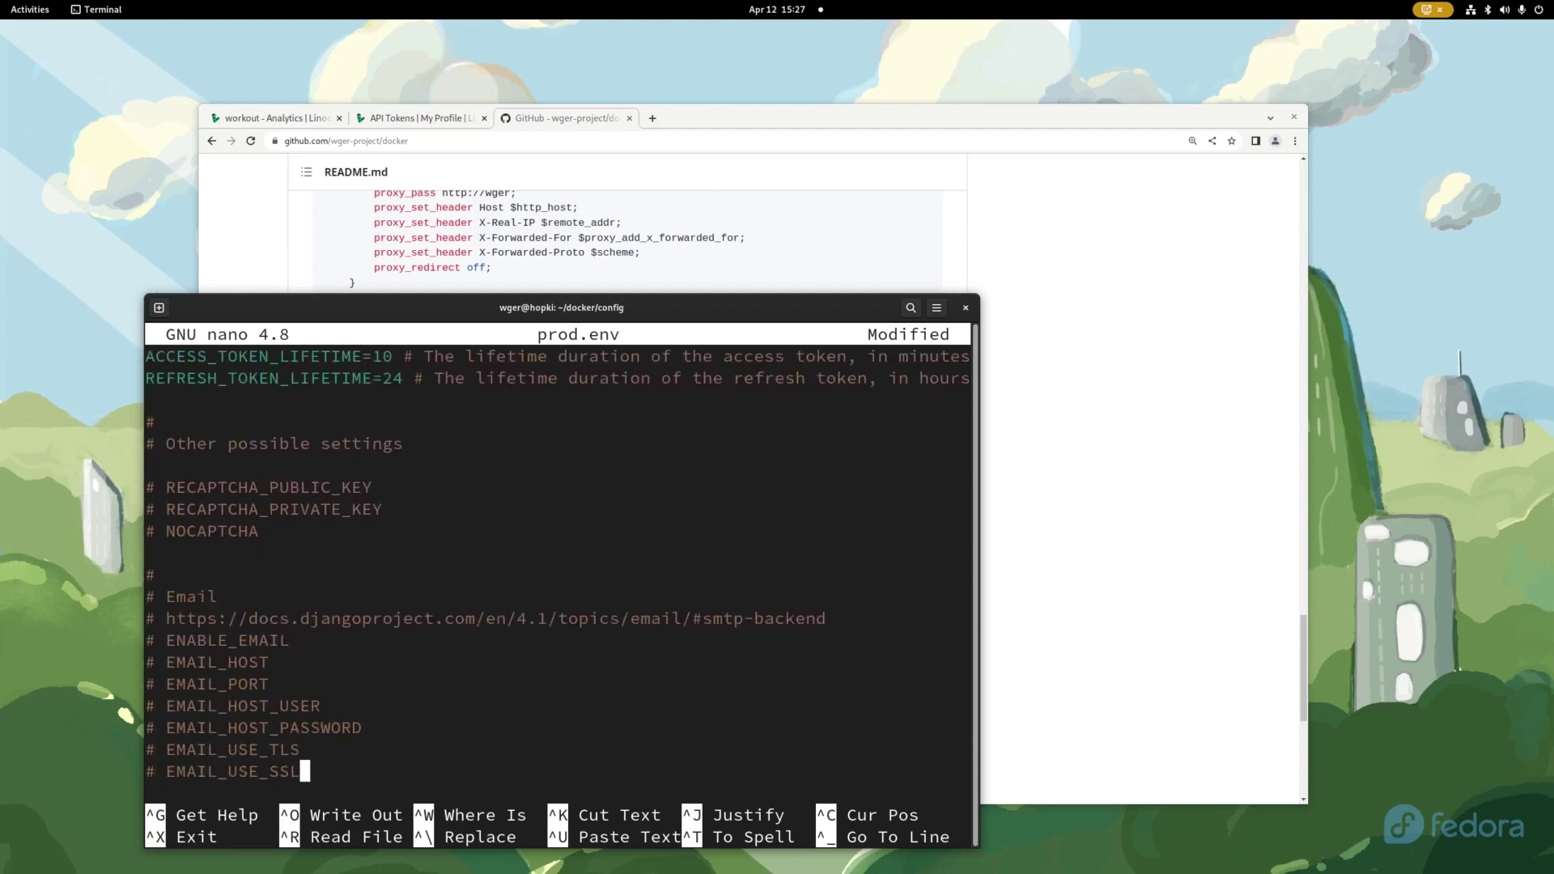
# - Save prod.env and exit nano back to the shell
pyautogui.press('Up')
pyautogui.press('Up')
pyautogui.press('Up')
pyautogui.press('Up')
pyautogui.press('Up')
pyautogui.press('Up')
pyautogui.press('Up')
pyautogui.press('Up')
pyautogui.press('Up')
pyautogui.press('Up')
pyautogui.press('Up')
pyautogui.press('Up')
pyautogui.press('Up')
pyautogui.press('Up')
pyautogui.press('Up')
pyautogui.press('Up')
pyautogui.press('Up')
pyautogui.press('Up')
pyautogui.press('Up')
pyautogui.press('Up')
pyautogui.press('Up')
pyautogui.press('Up')
pyautogui.press('Up')
pyautogui.press('Up')
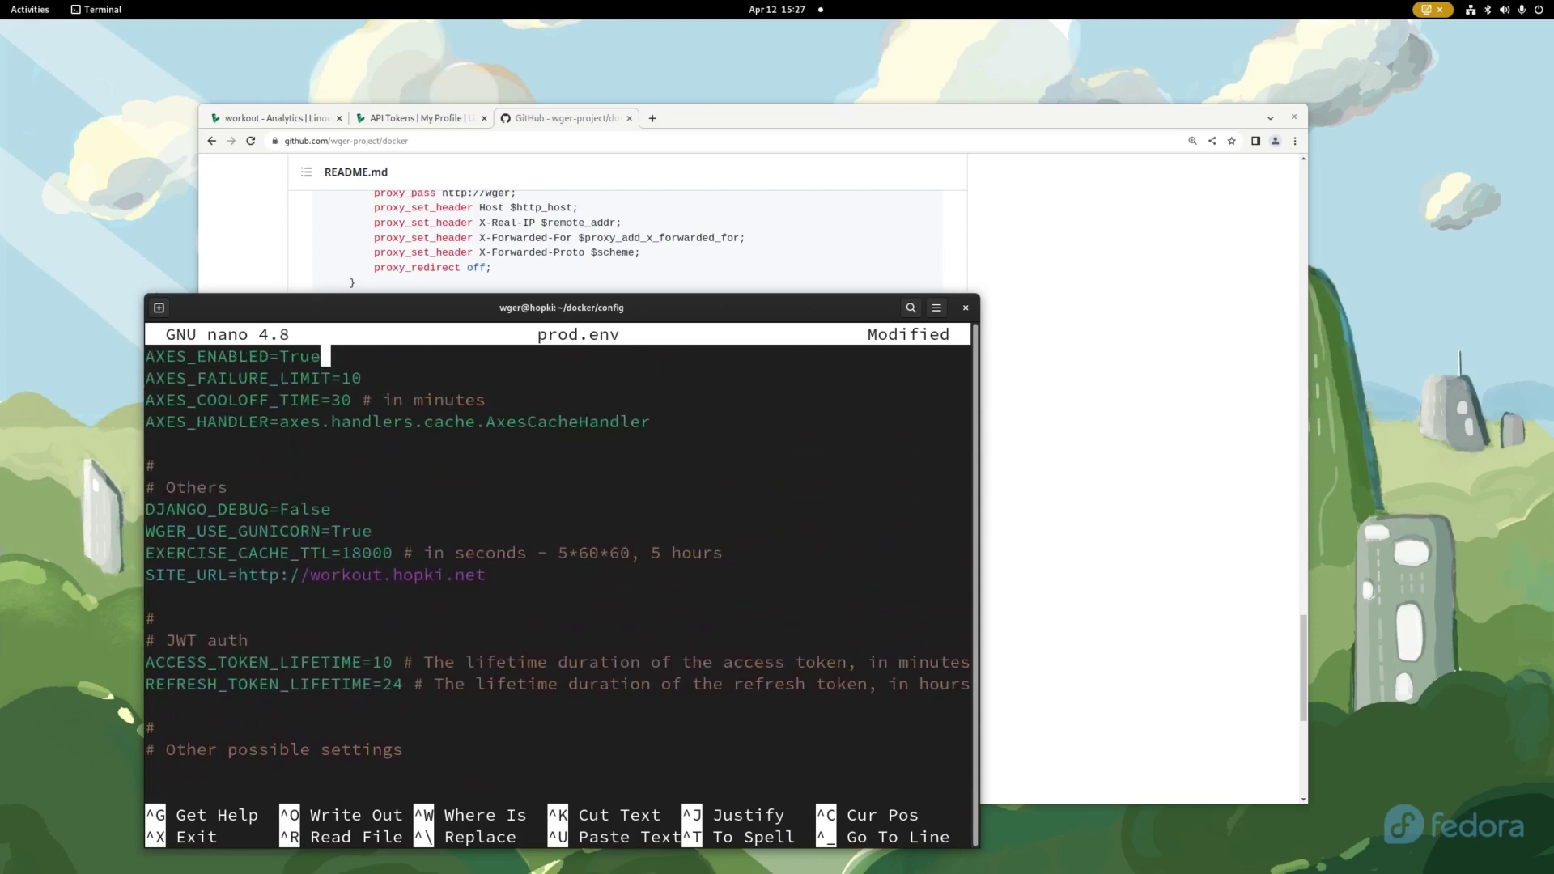
pyautogui.hotkey('ctrl', 'o')
pyautogui.press('Return')
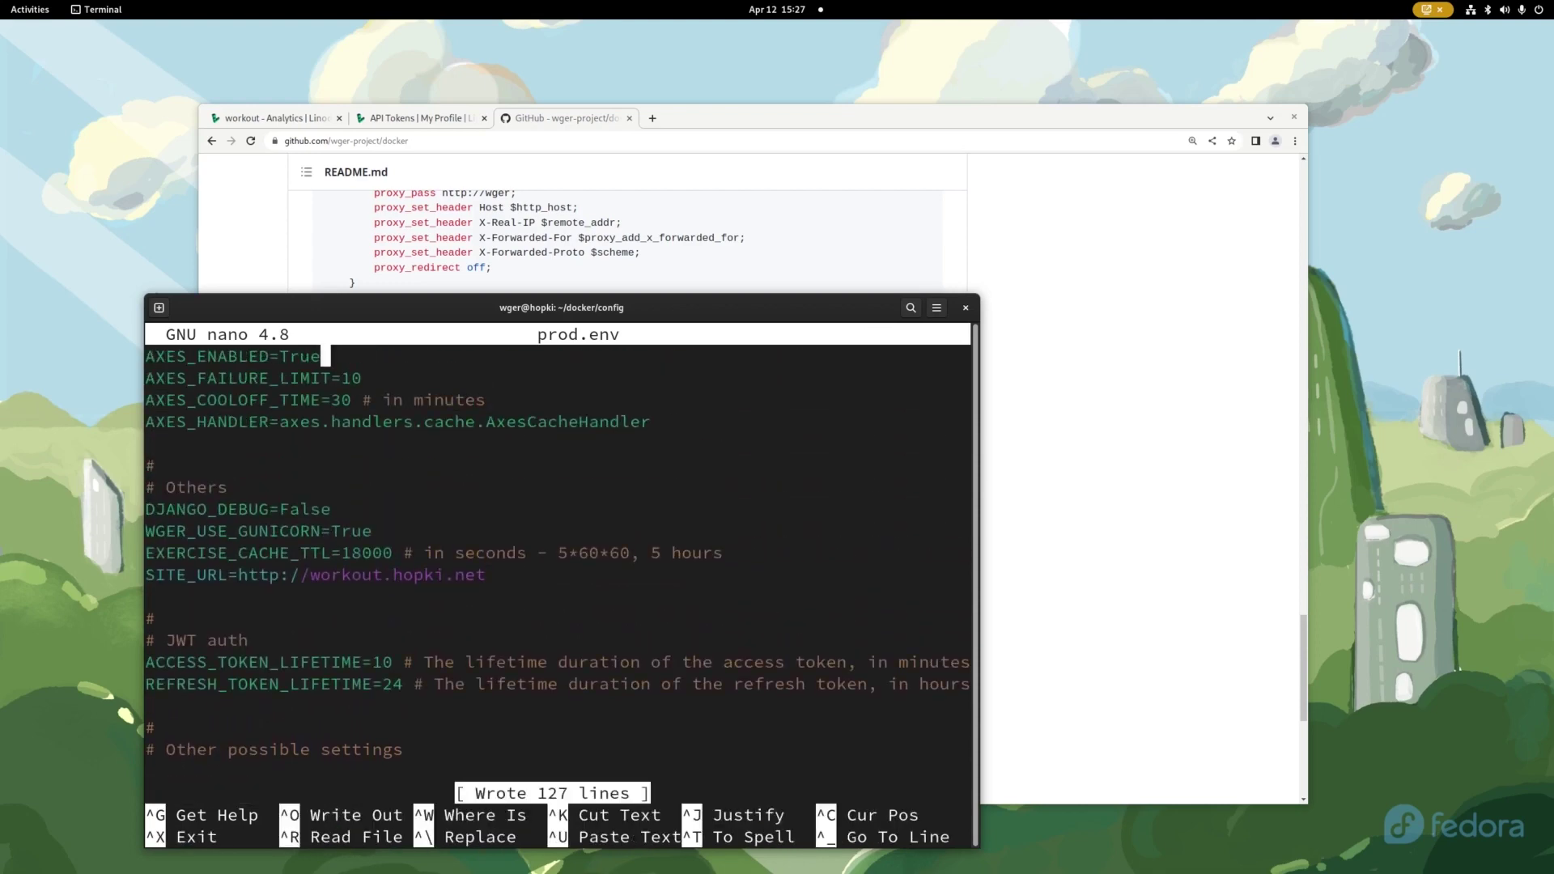
pyautogui.hotkey('ctrl', 'x')
# - Move up to the docker folder and list its files
pyautogui.write('cd ..')
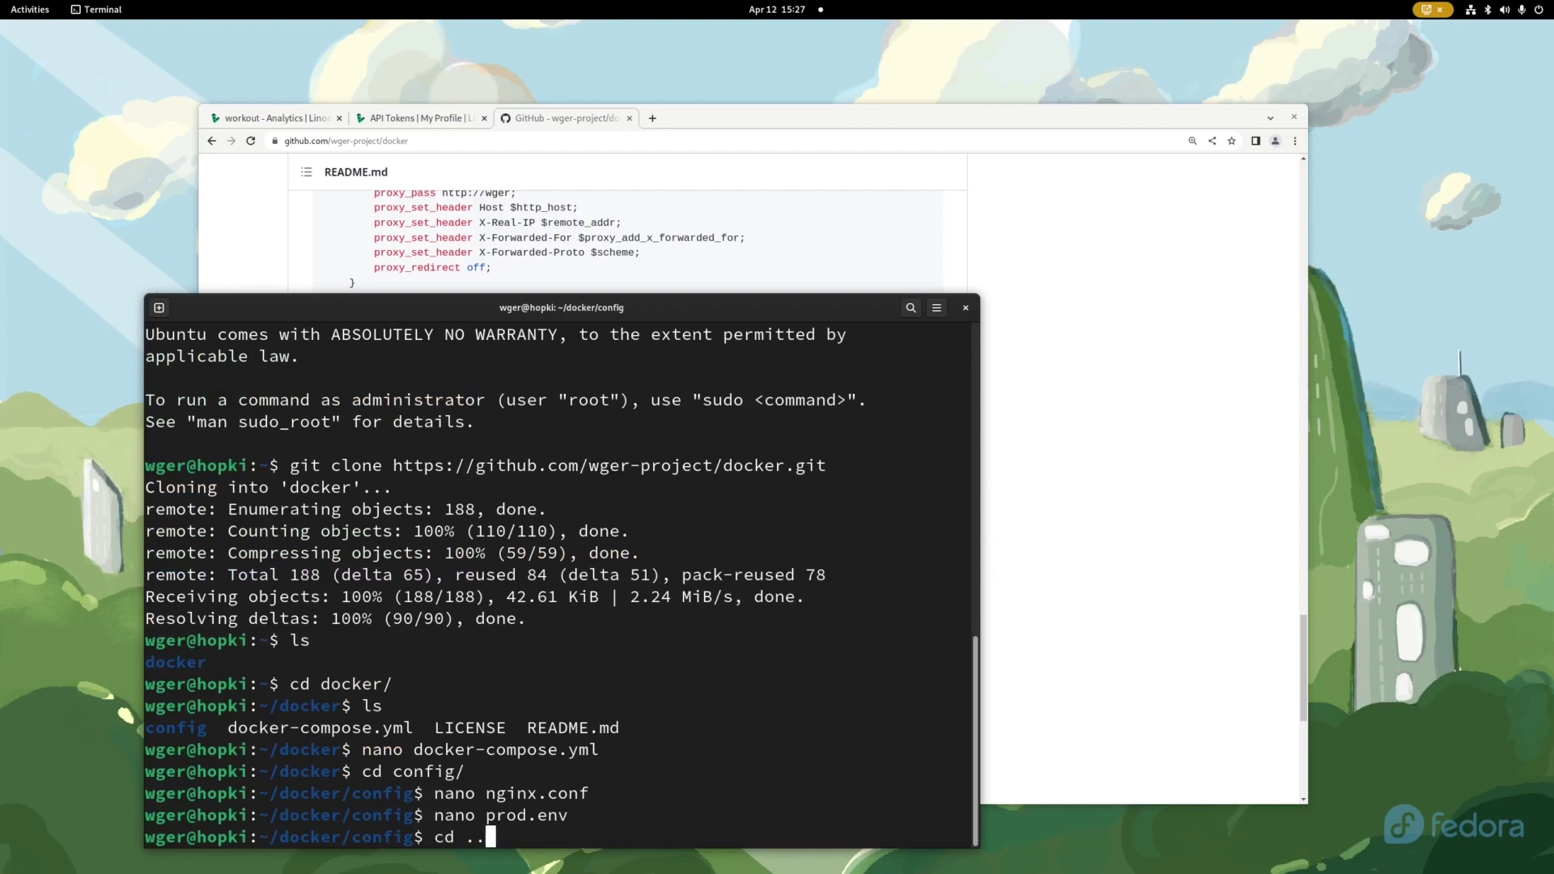
pyautogui.write('/')
pyautogui.press('Return')
pyautogui.write('ls')
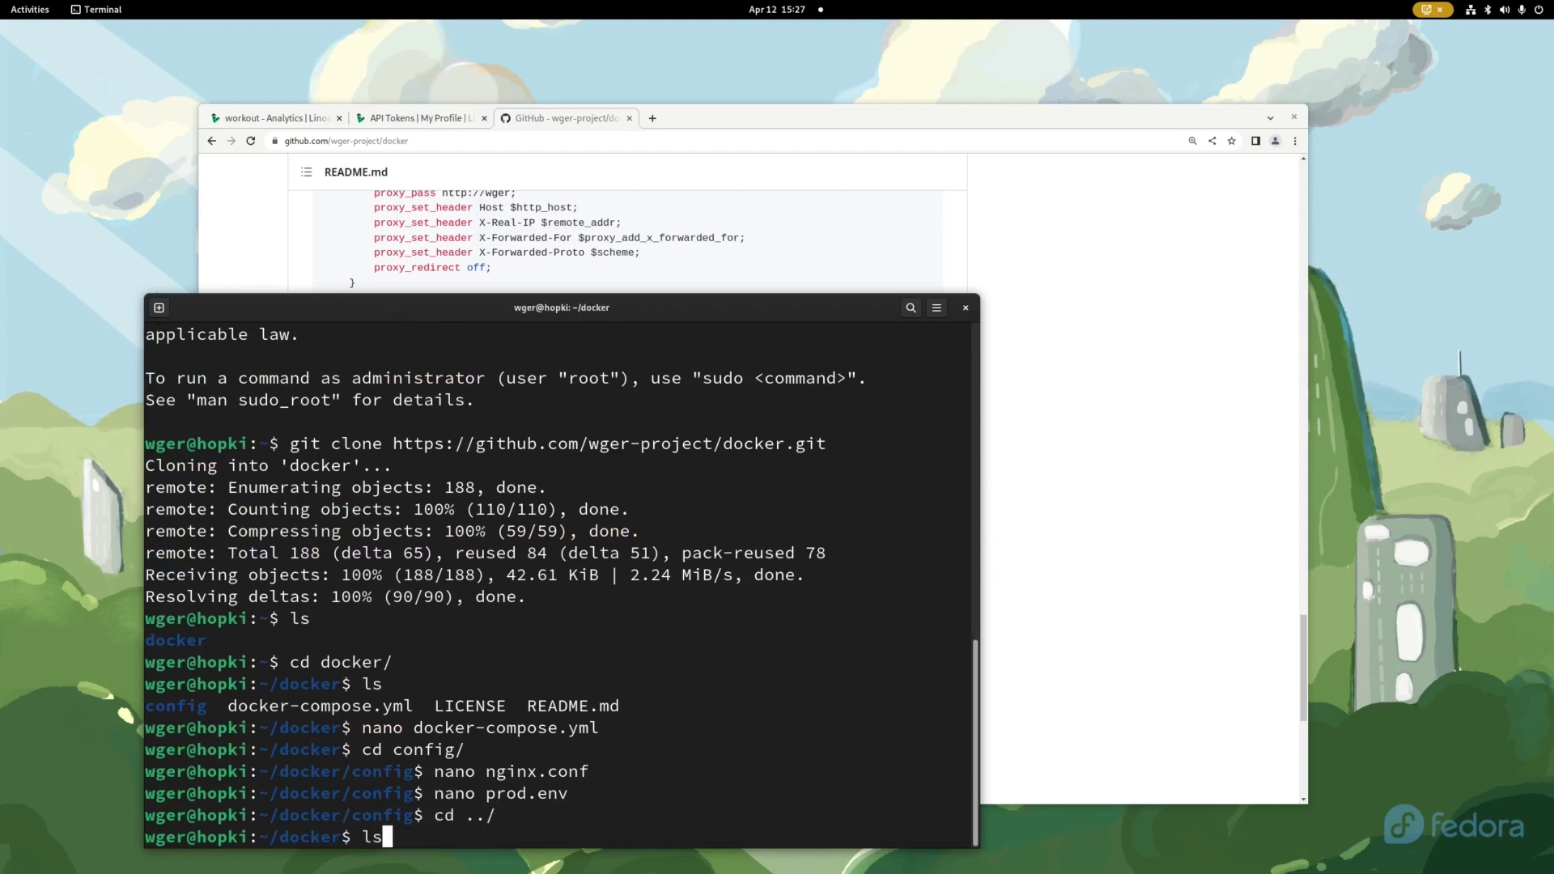
pyautogui.press('Return')
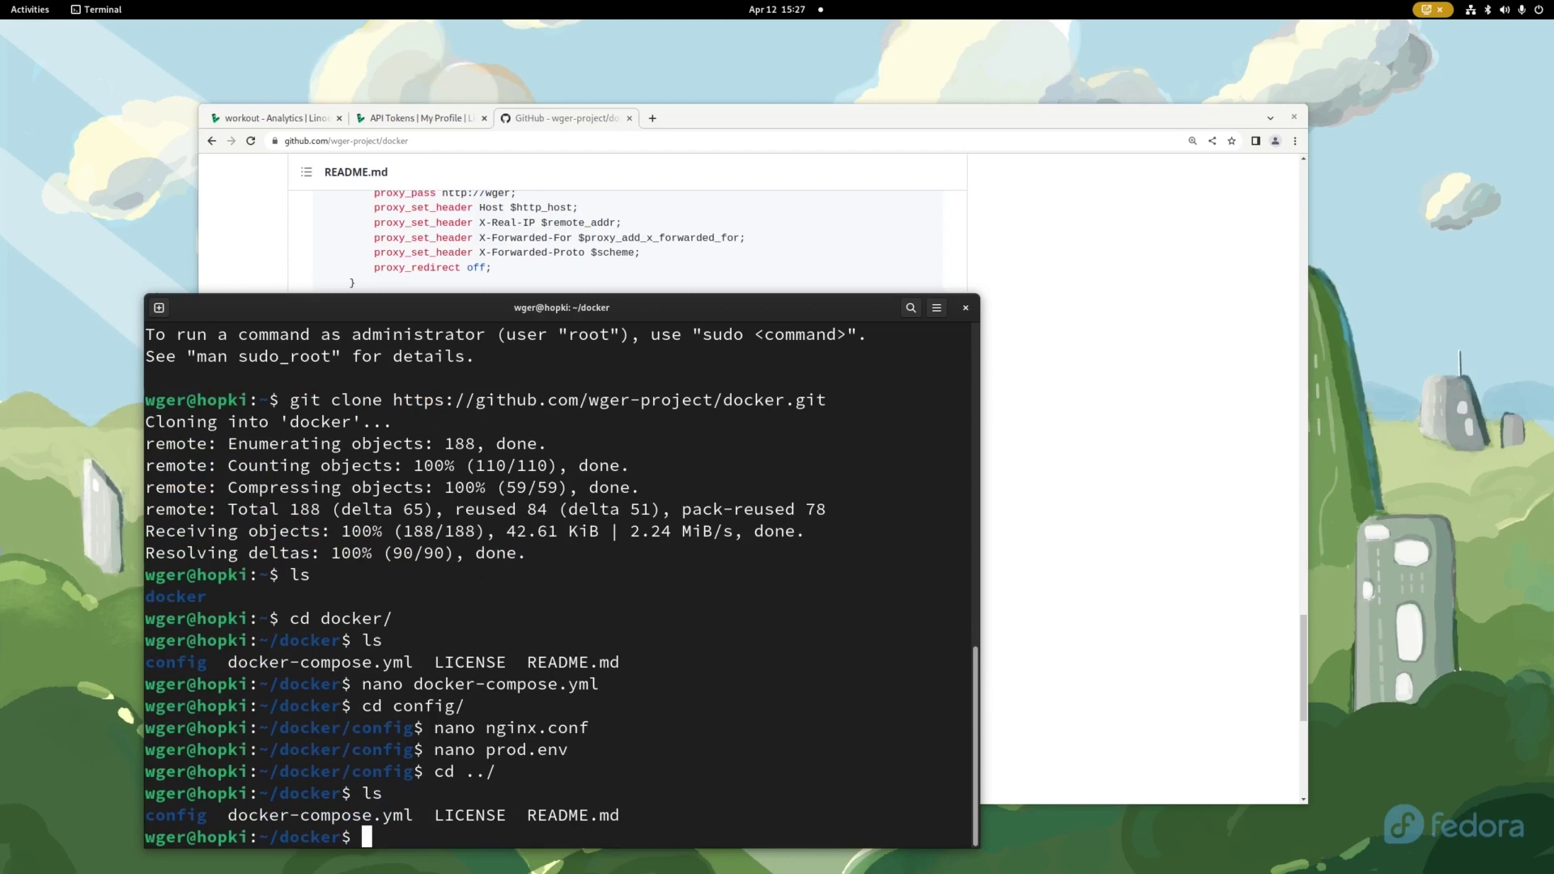
# - Launch the wger containers with 'sudo docker-compose up'
pyautogui.write('sudo docker-')
pyautogui.write('compose')
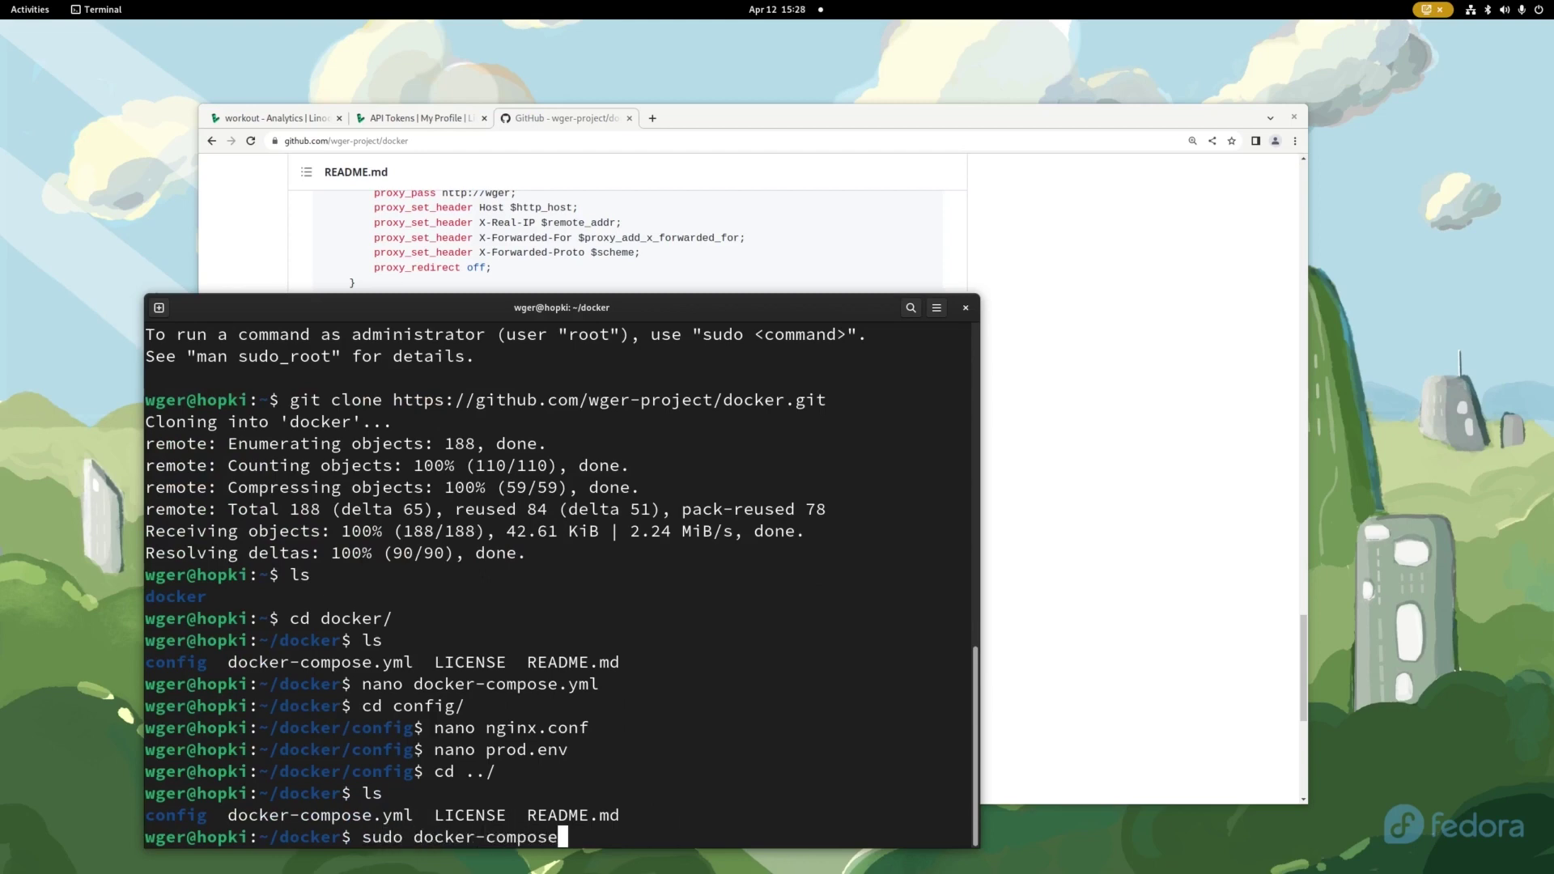
pyautogui.write(' up')
pyautogui.press('Return')
pyautogui.press('Return')
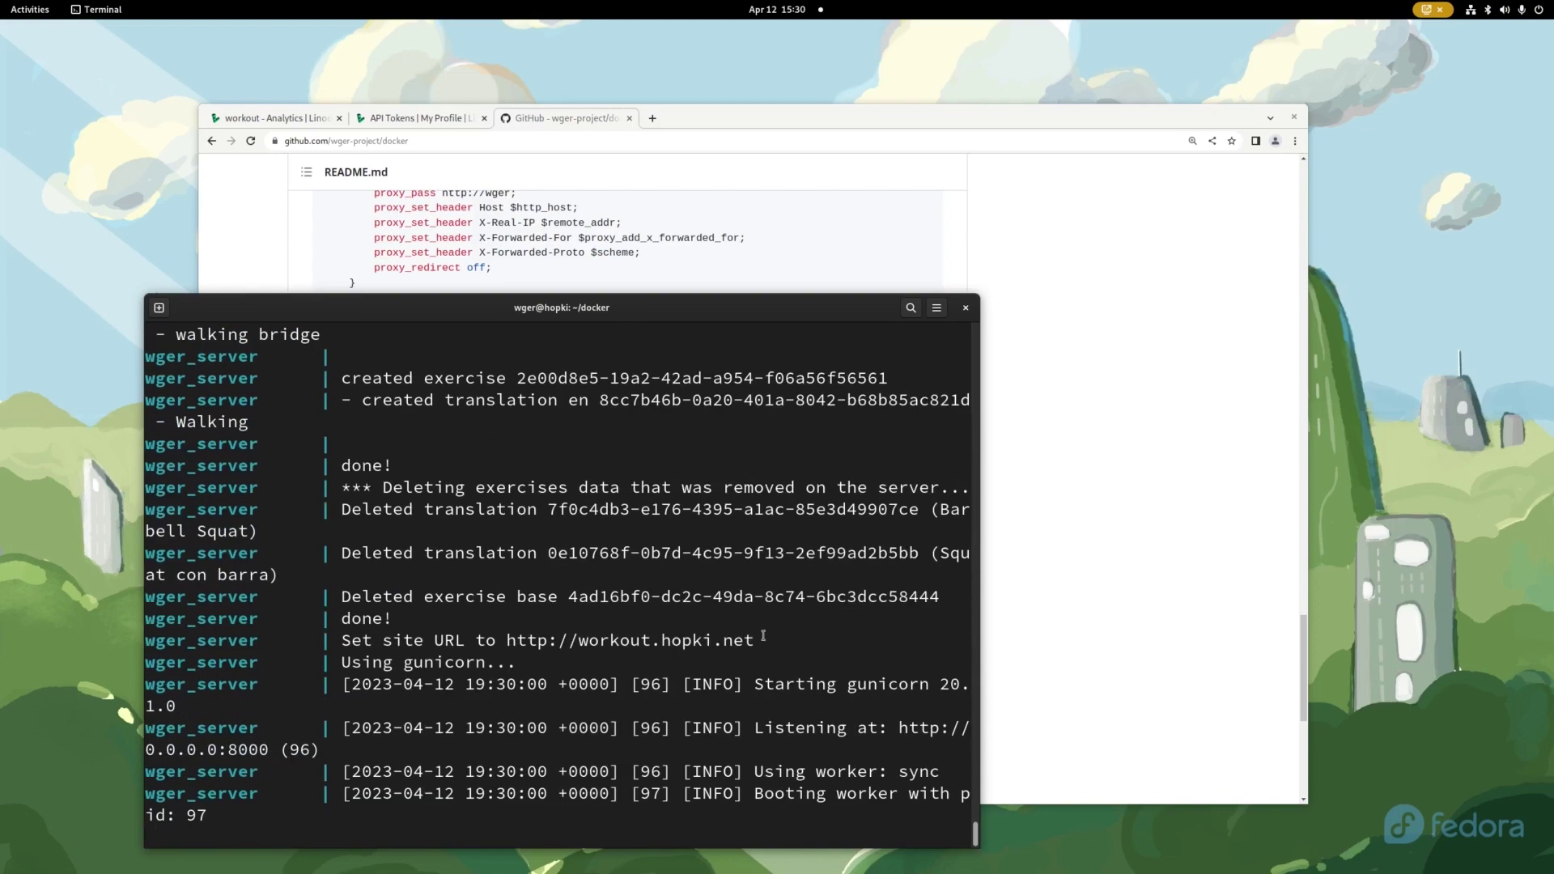
# - Copy the site URL from the terminal log
pyautogui.tripleClick(736, 639)
pyautogui.click(476, 618)
pyautogui.moveTo(502, 640); pyautogui.dragTo(753, 641)
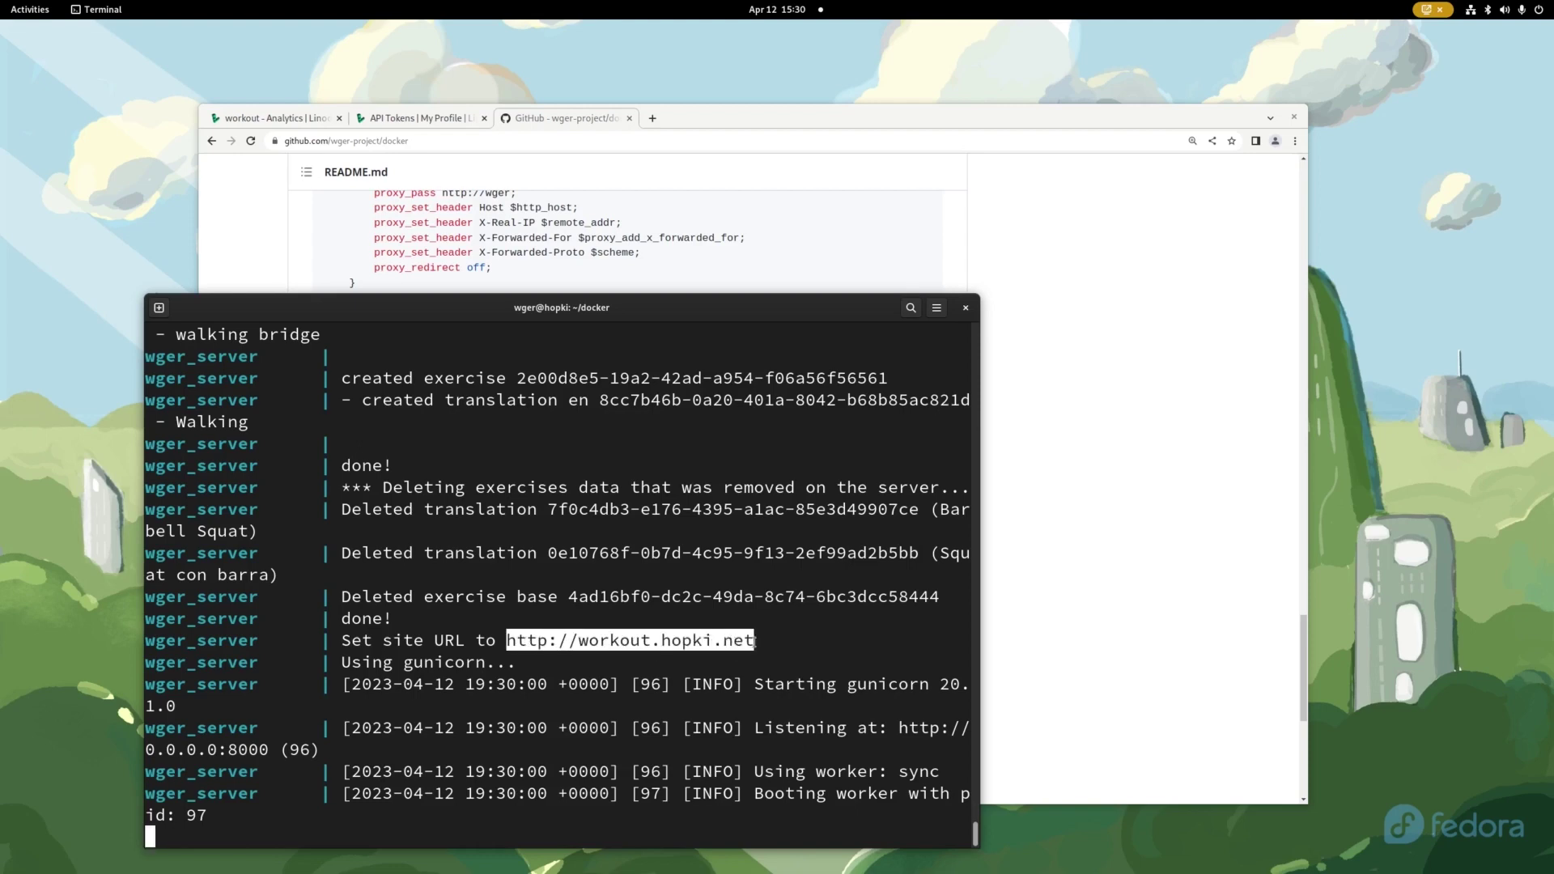
pyautogui.rightClick(745, 643)
pyautogui.click(797, 688)
# - Load the copied URL, workout.hopki.net, in a new Chrome tab
pyautogui.click(825, 273)
pyautogui.click(653, 118)
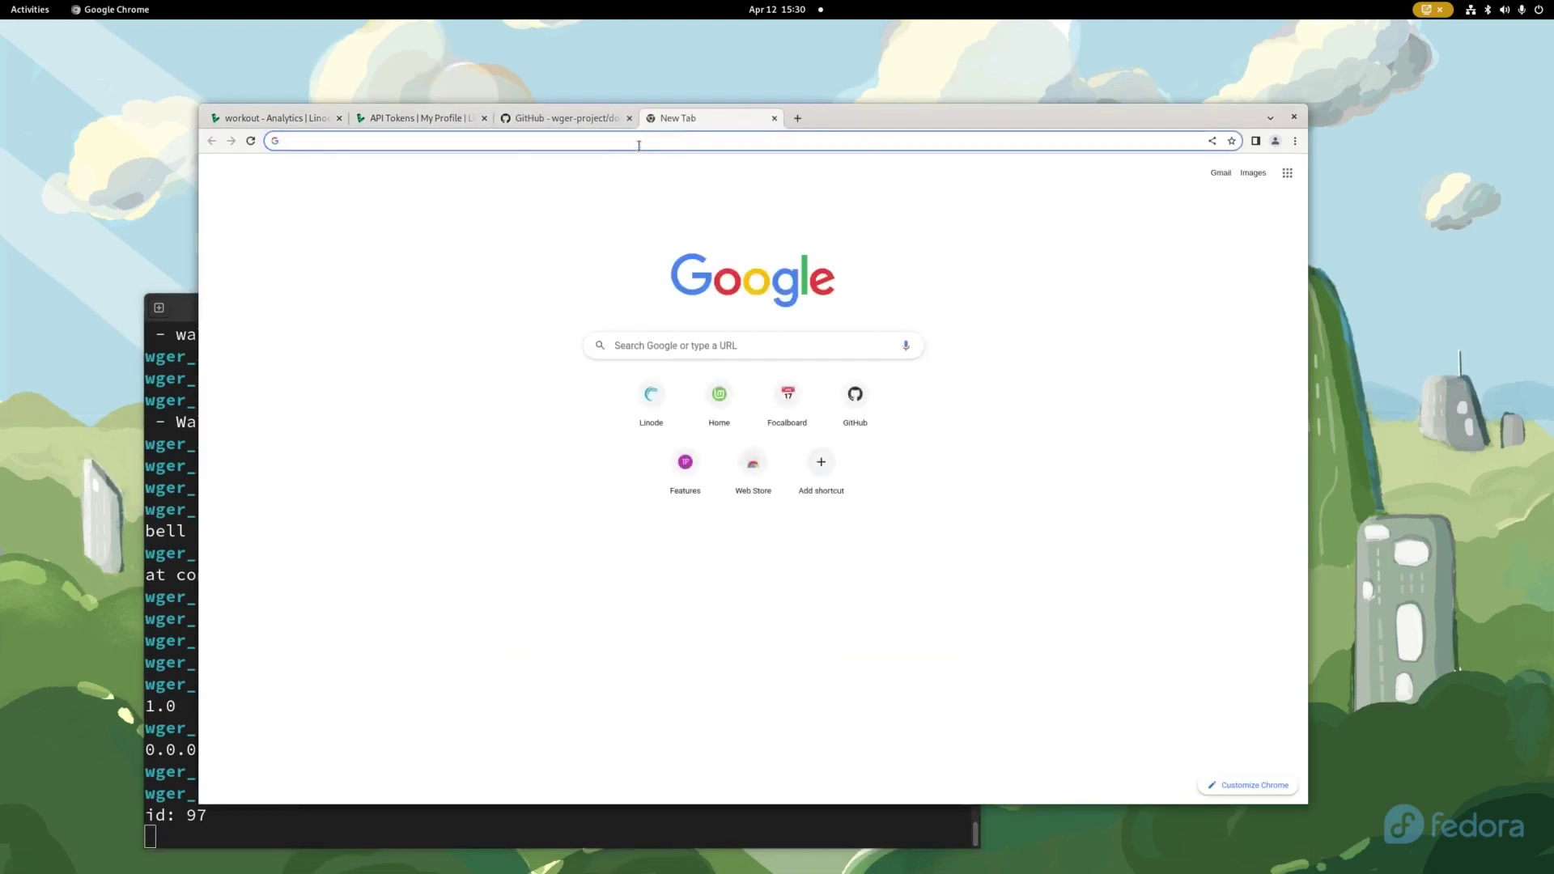
pyautogui.rightClick(639, 143)
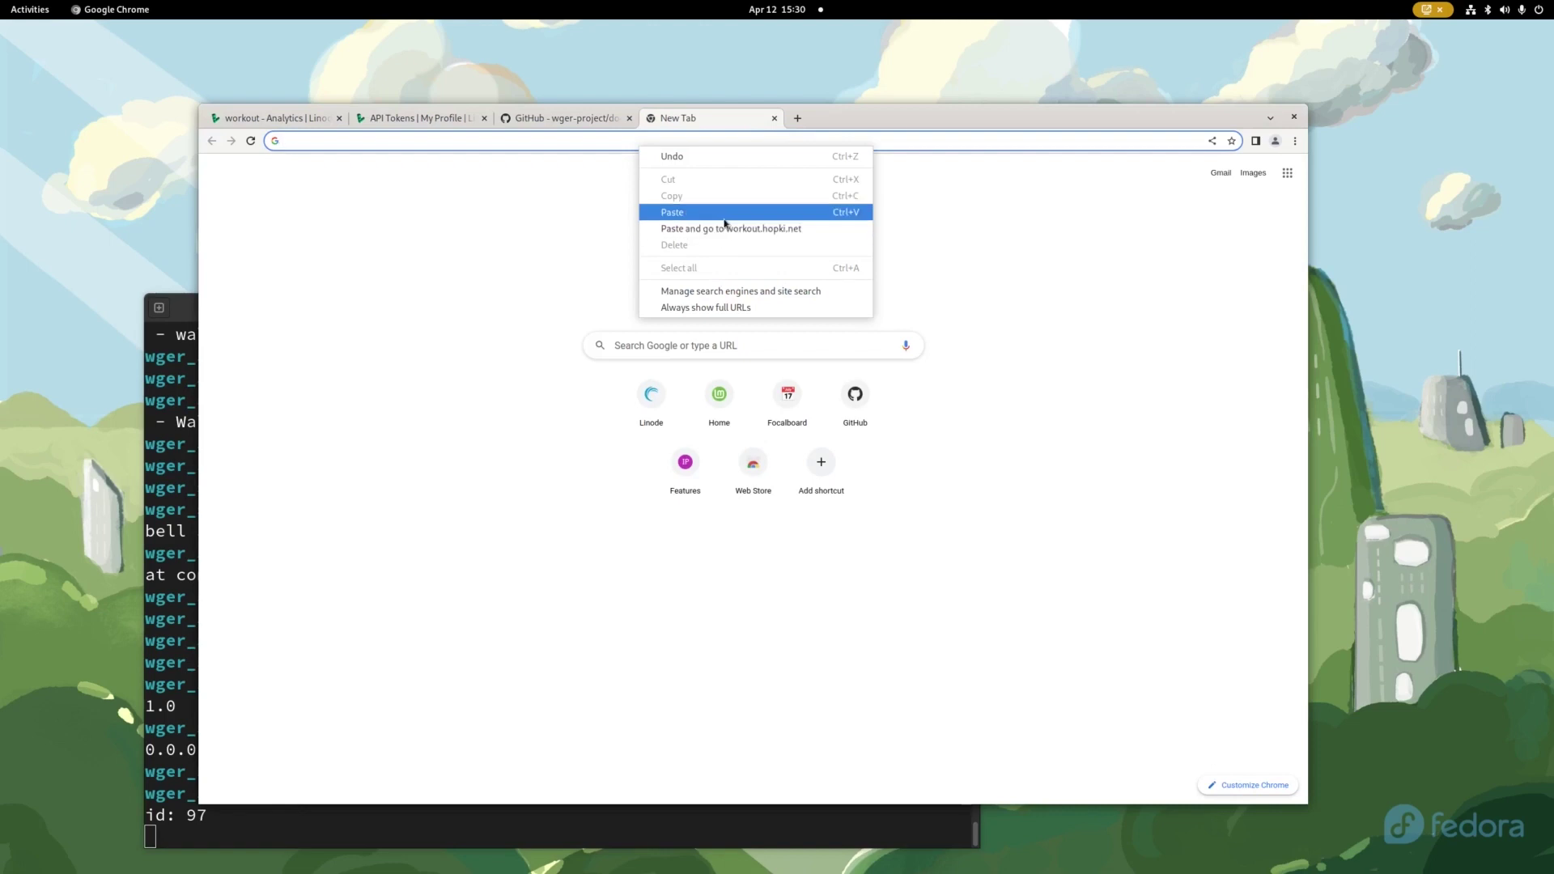
pyautogui.click(726, 228)
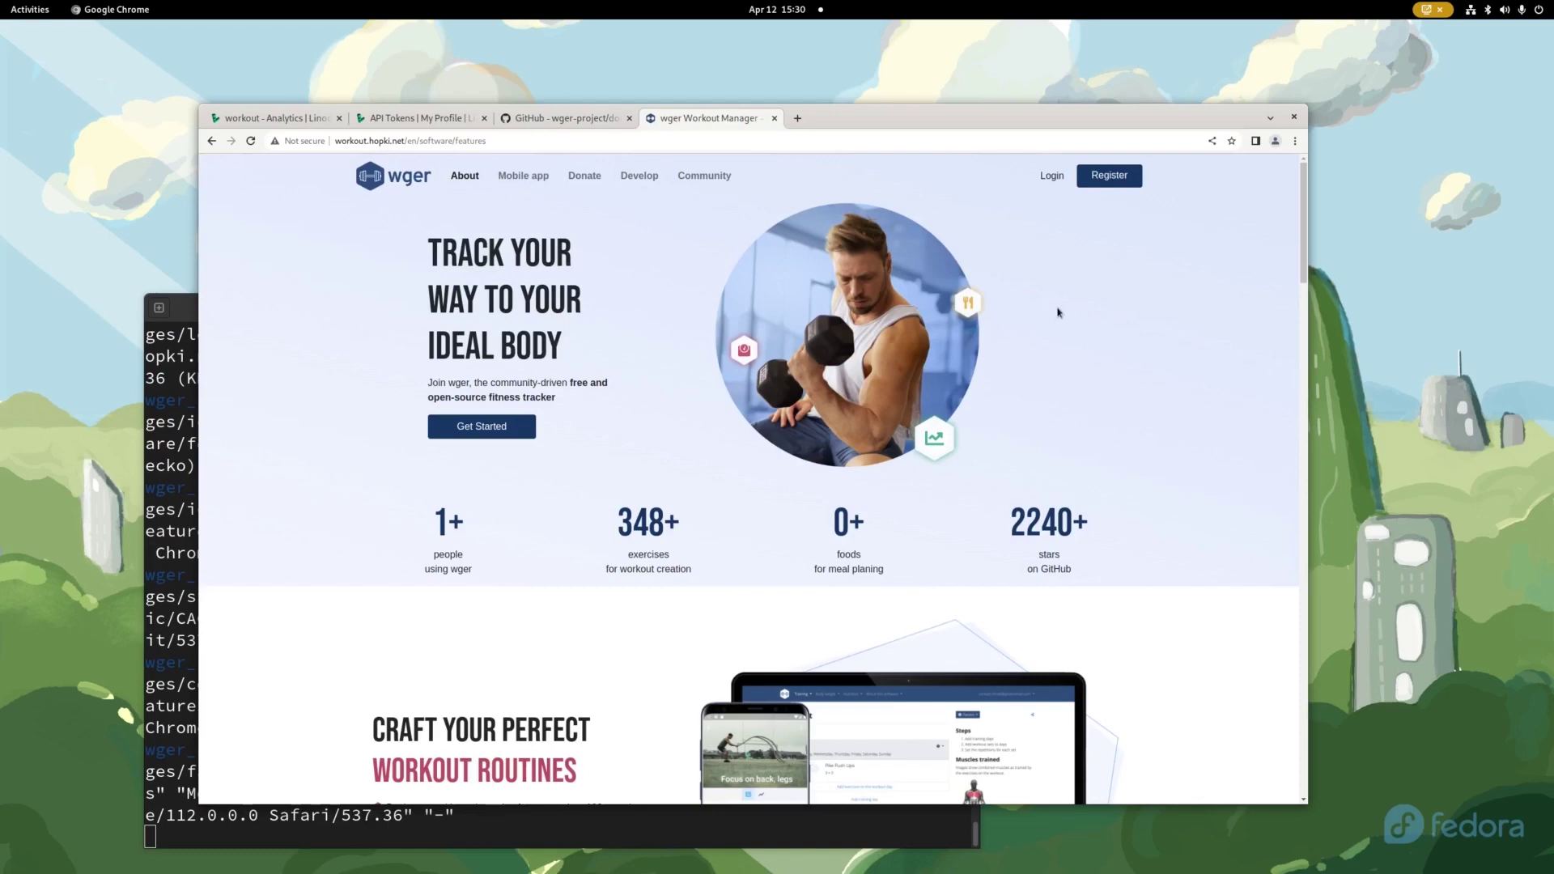
# - Register an account with a username, e-mail and password, dismissing Chrome's save-password offer
pyautogui.click(1080, 184)
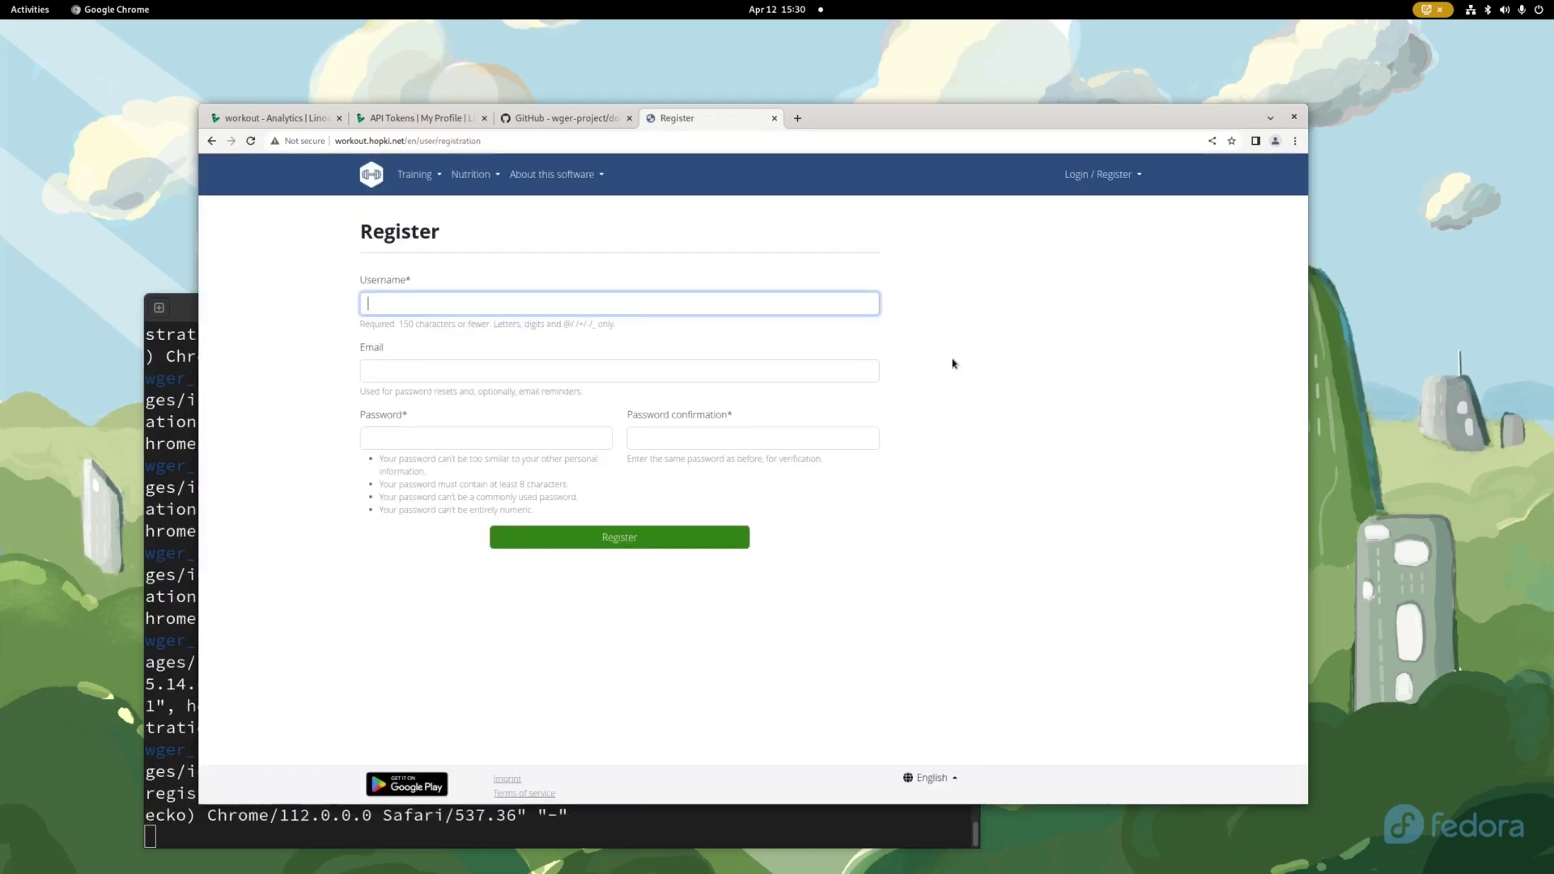
pyautogui.write('brandon')
pyautogui.press('Tab')
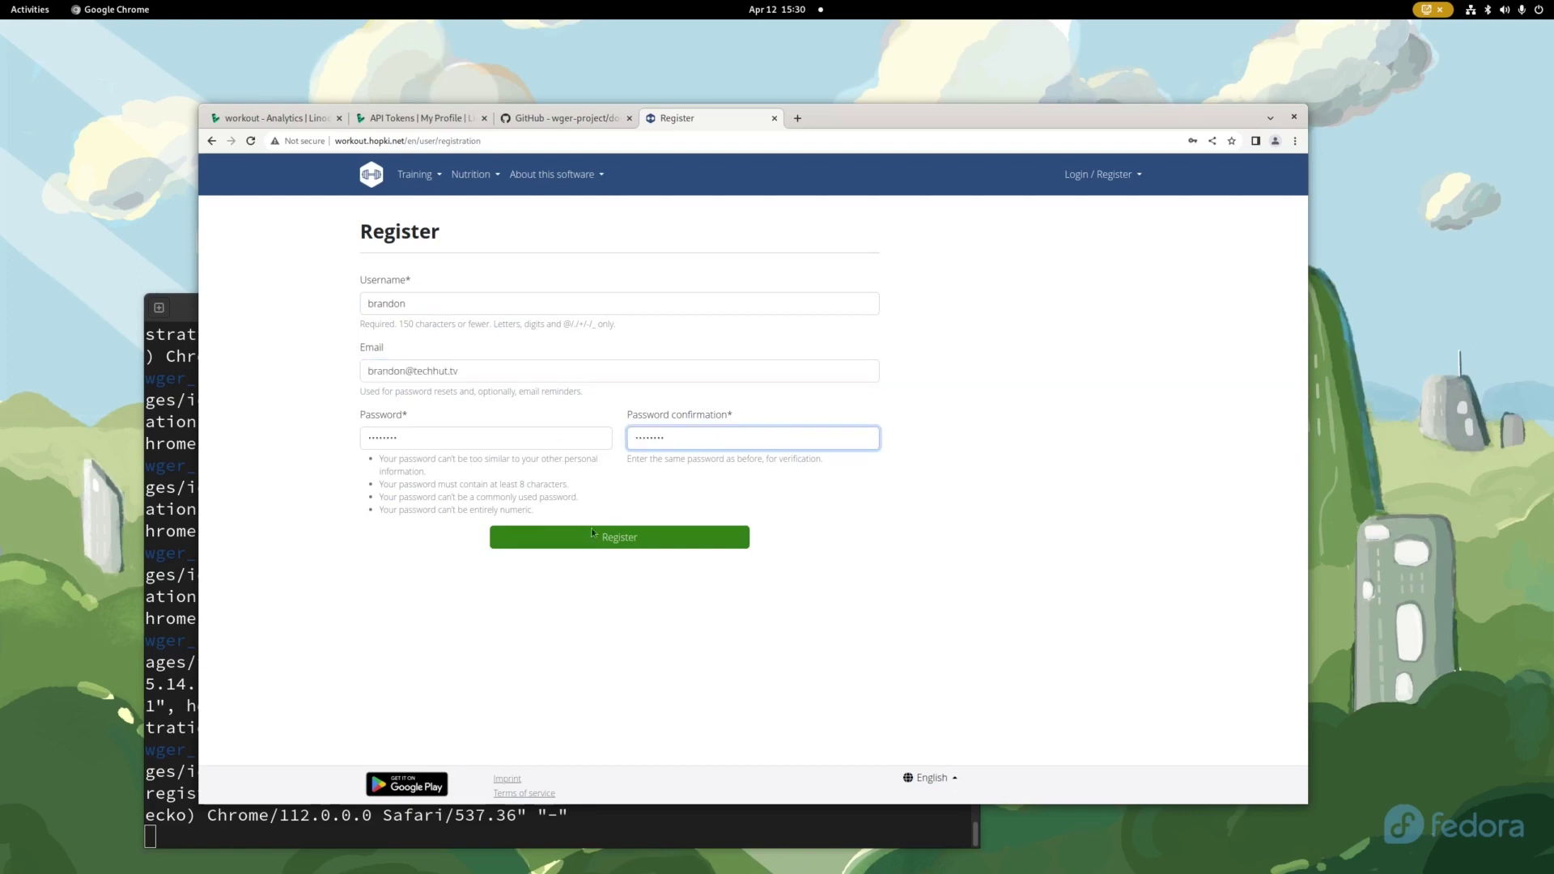
pyautogui.click(592, 533)
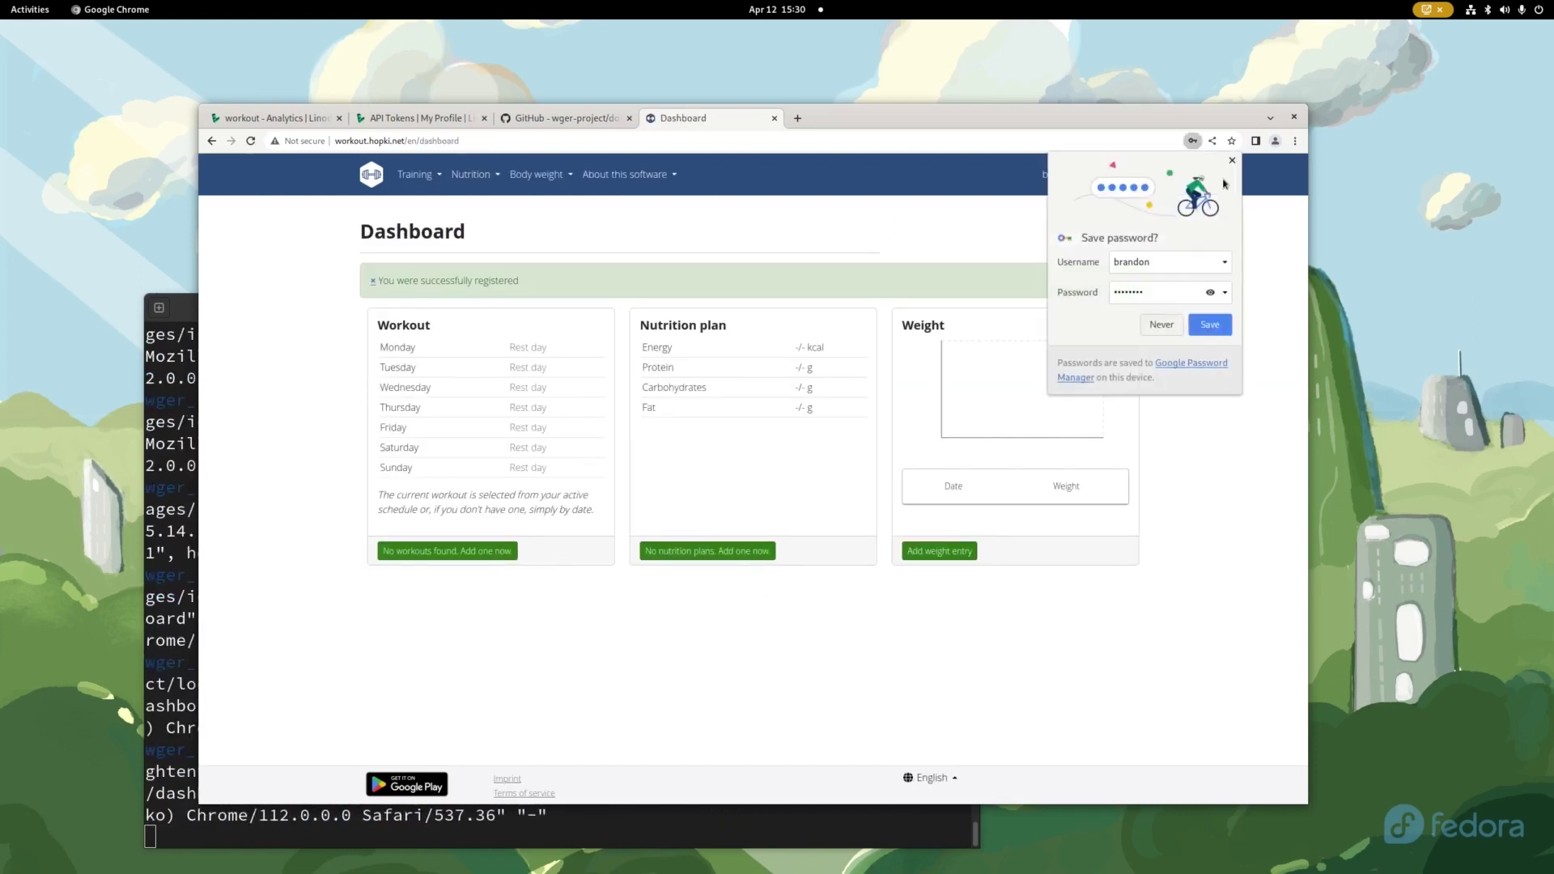
pyautogui.click(1211, 324)
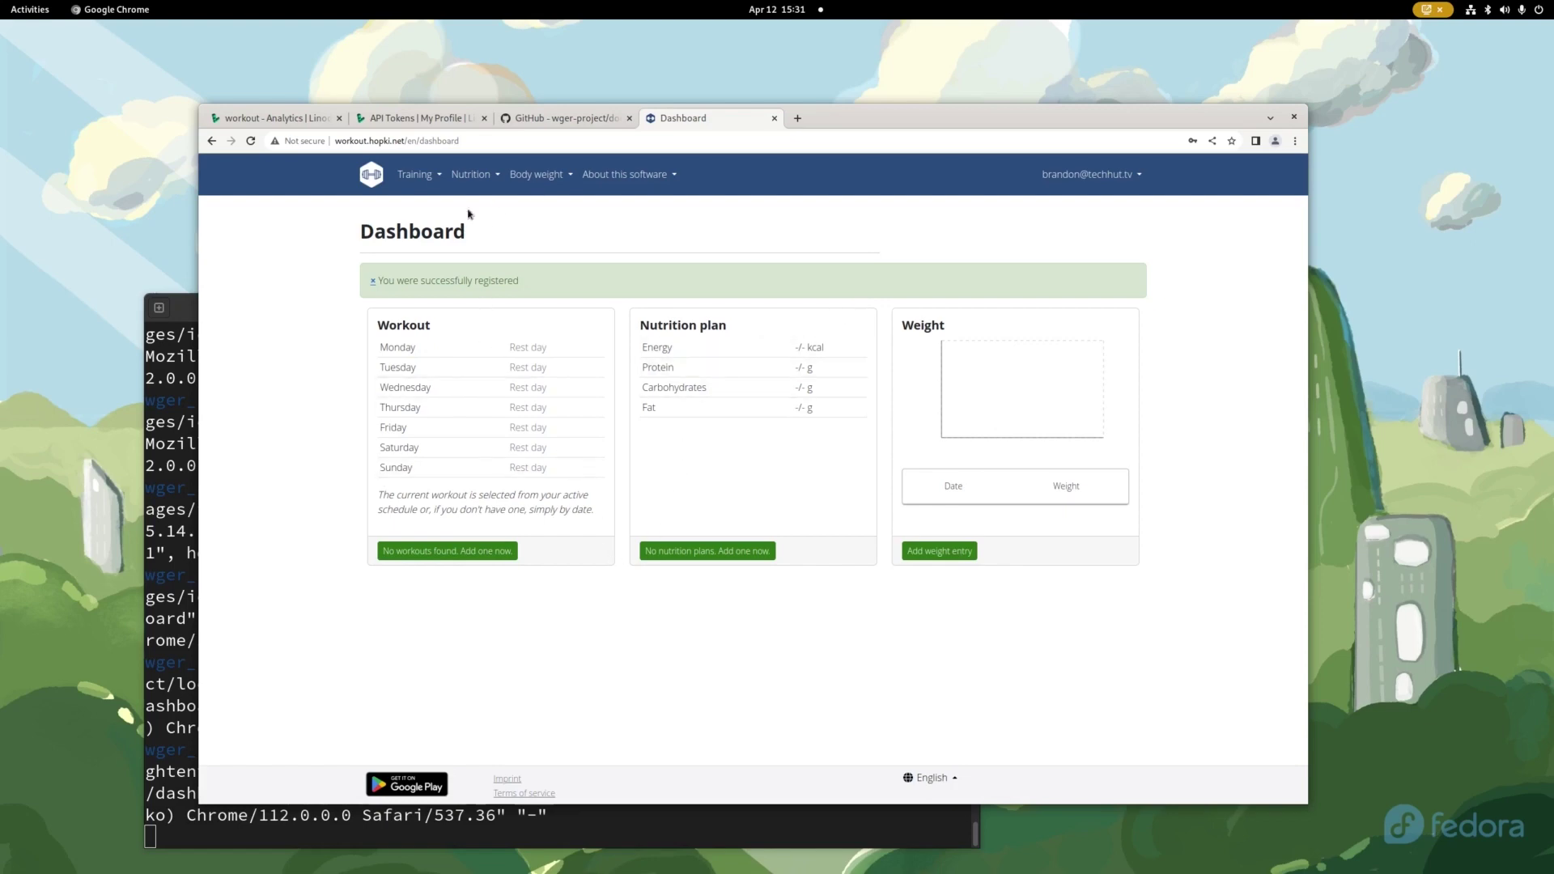
pyautogui.click(189, 379)
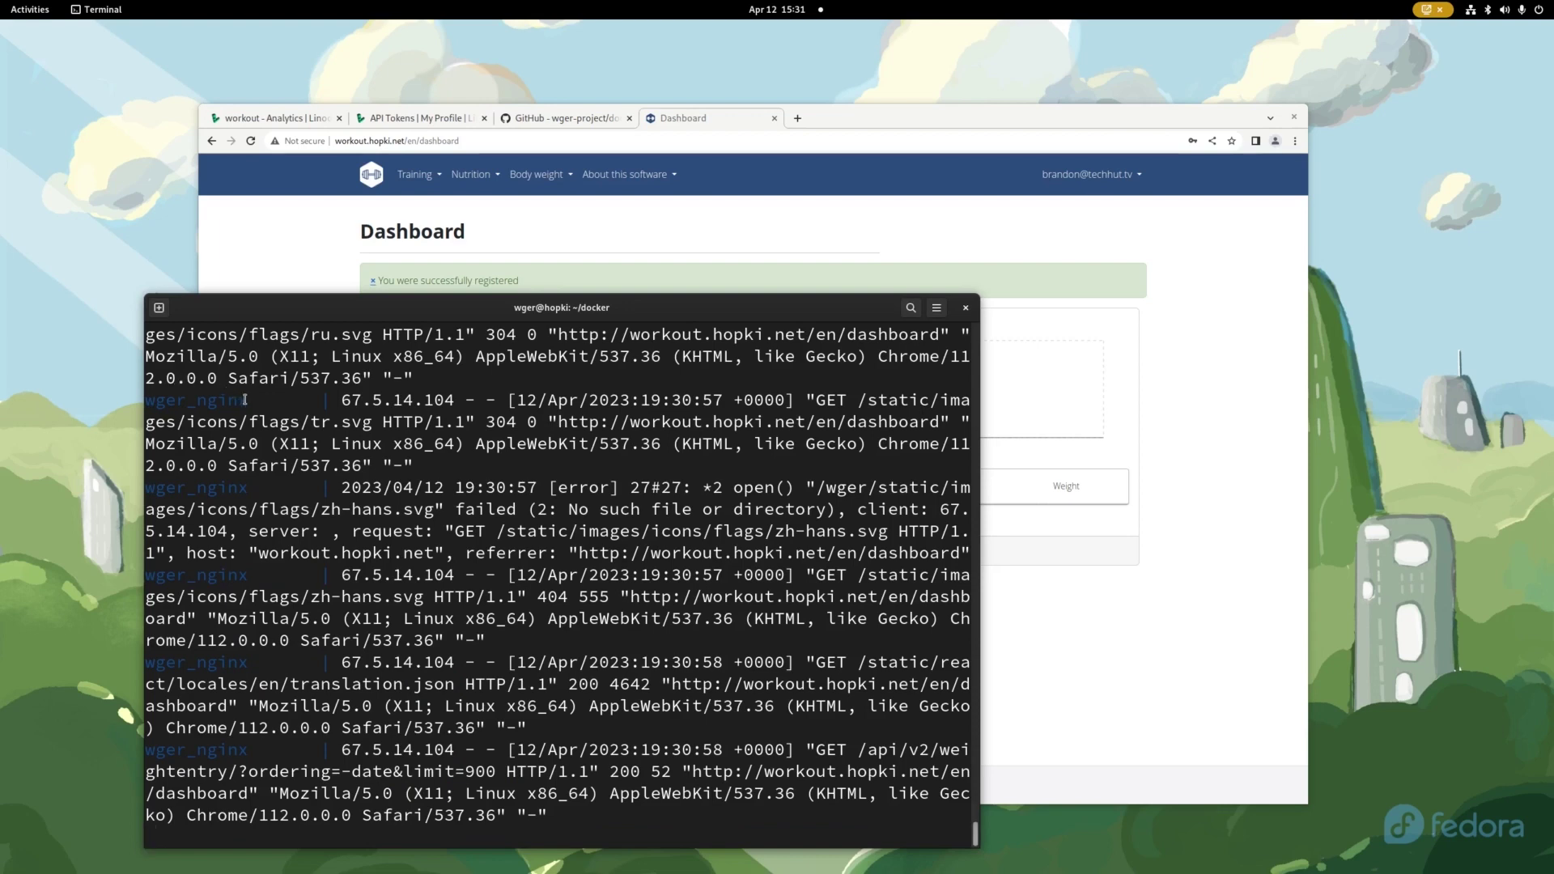
# - Restart the containers detached with 'sudo docker-compose up -d', then close the terminal
pyautogui.hotkey('ctrl', 'c')
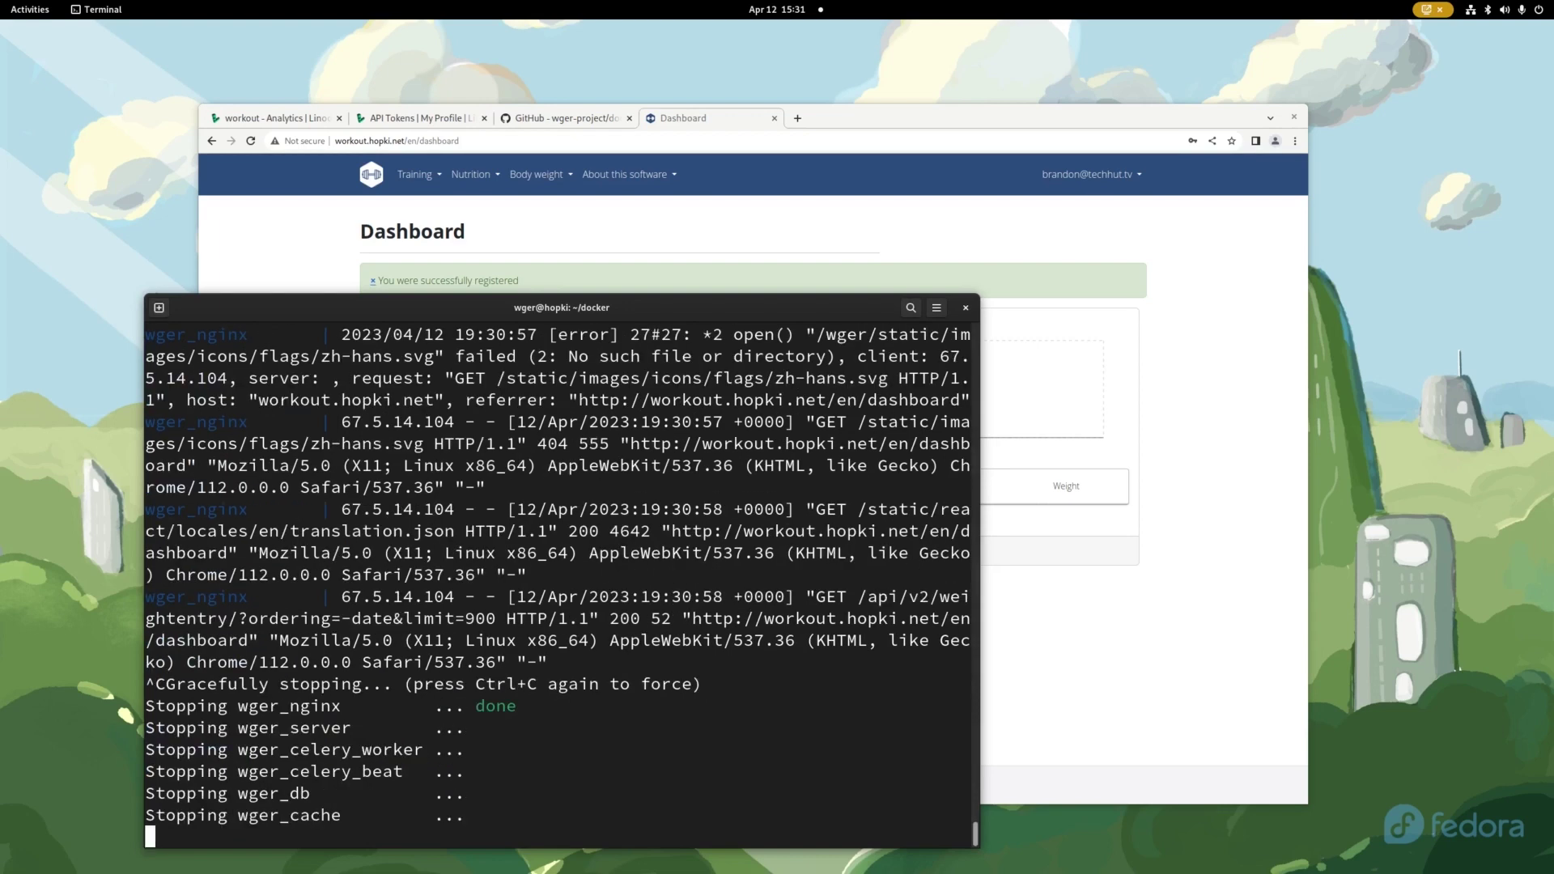
pyautogui.press('Up')
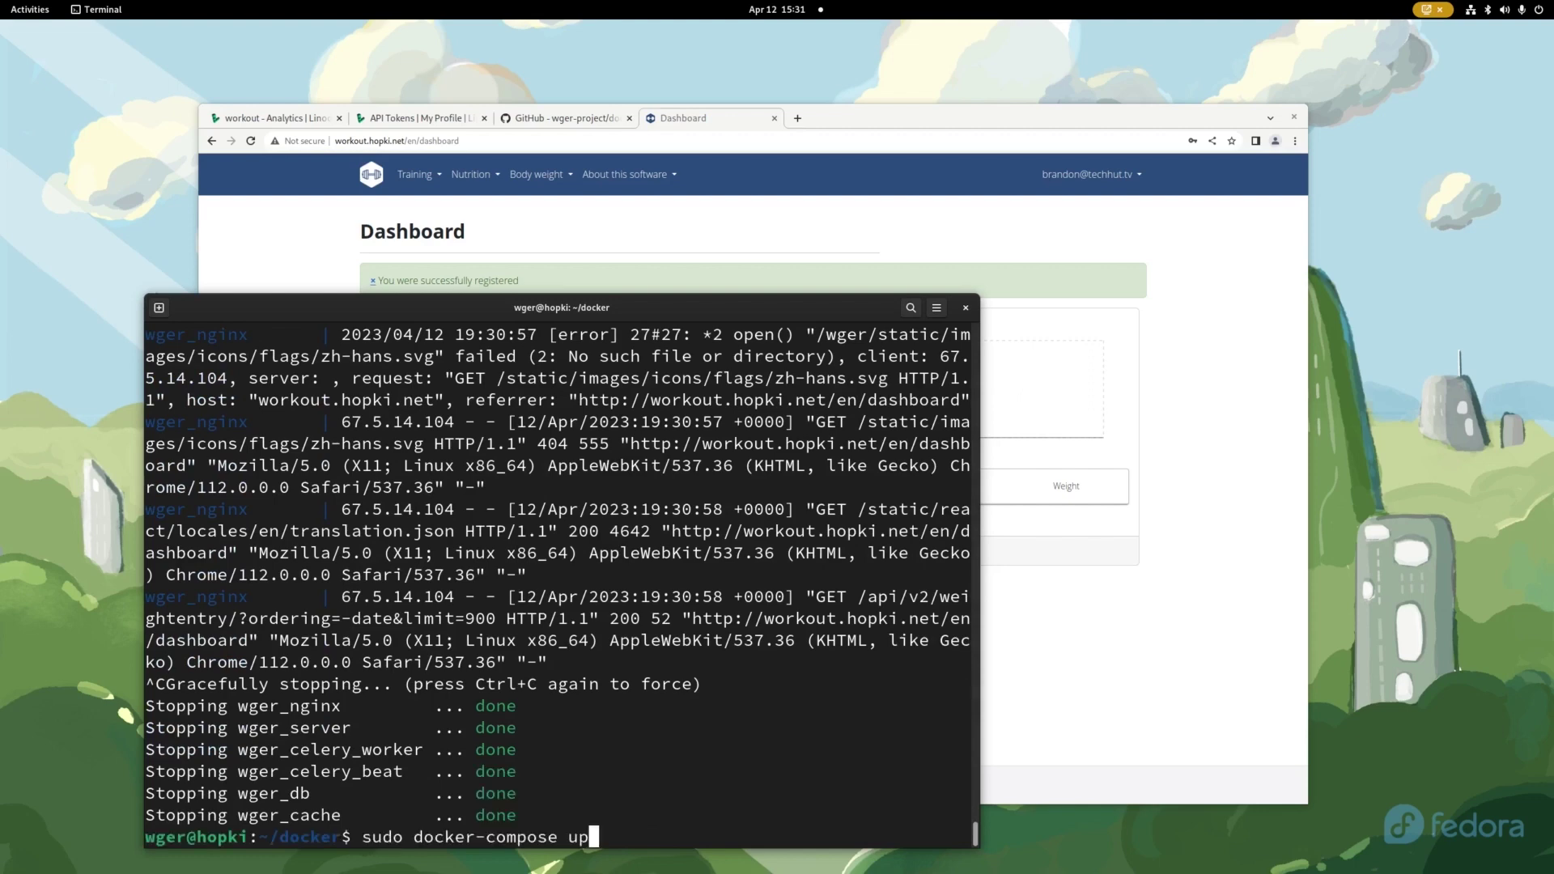
pyautogui.write('-d')
pyautogui.press('Return')
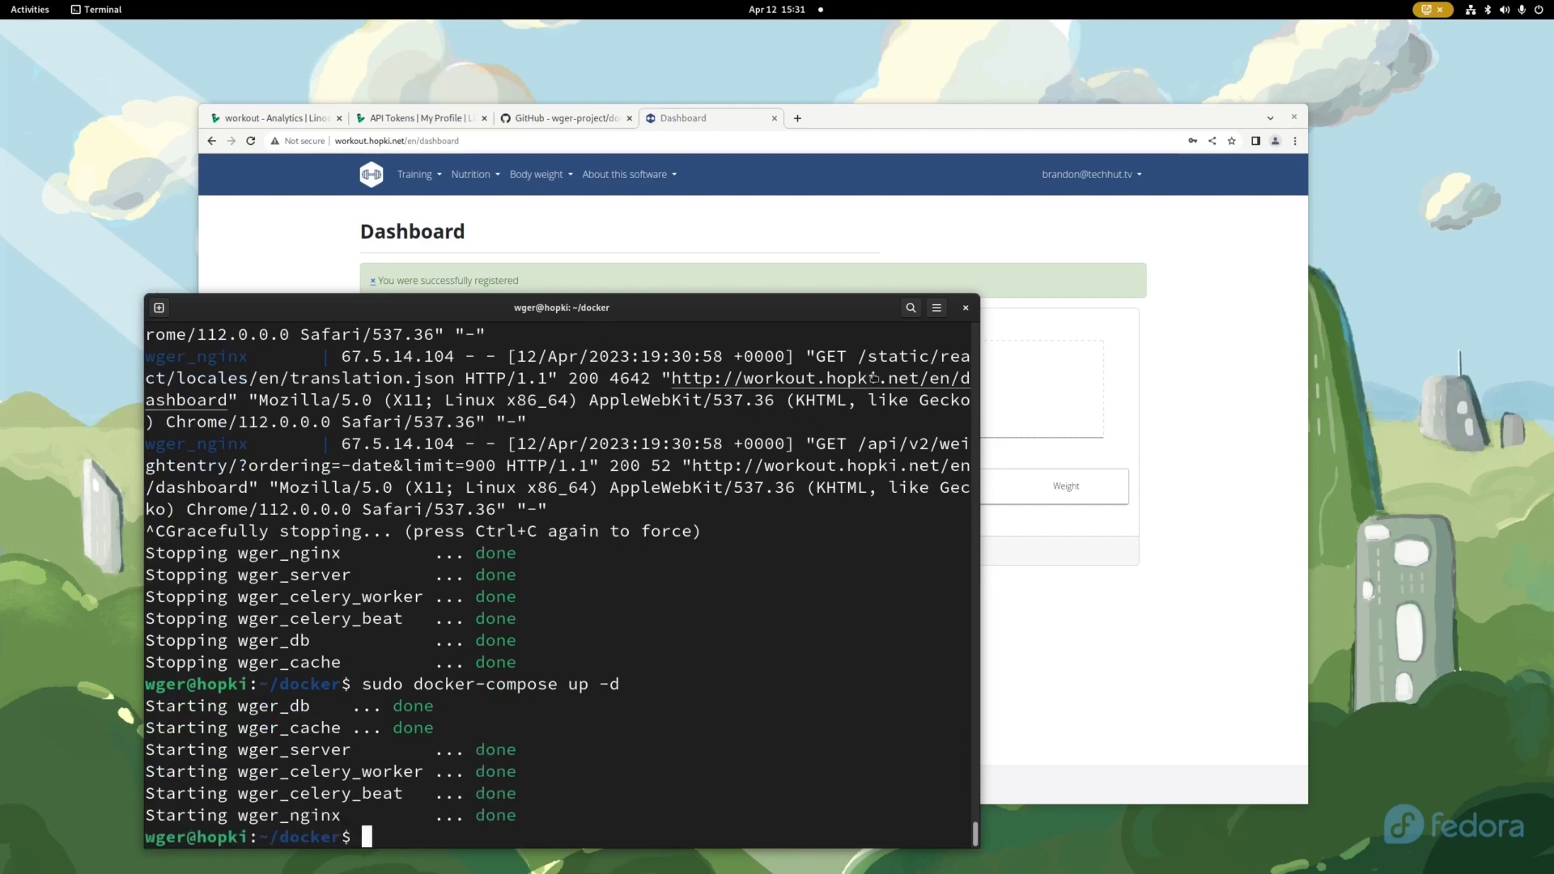
pyautogui.click(966, 309)
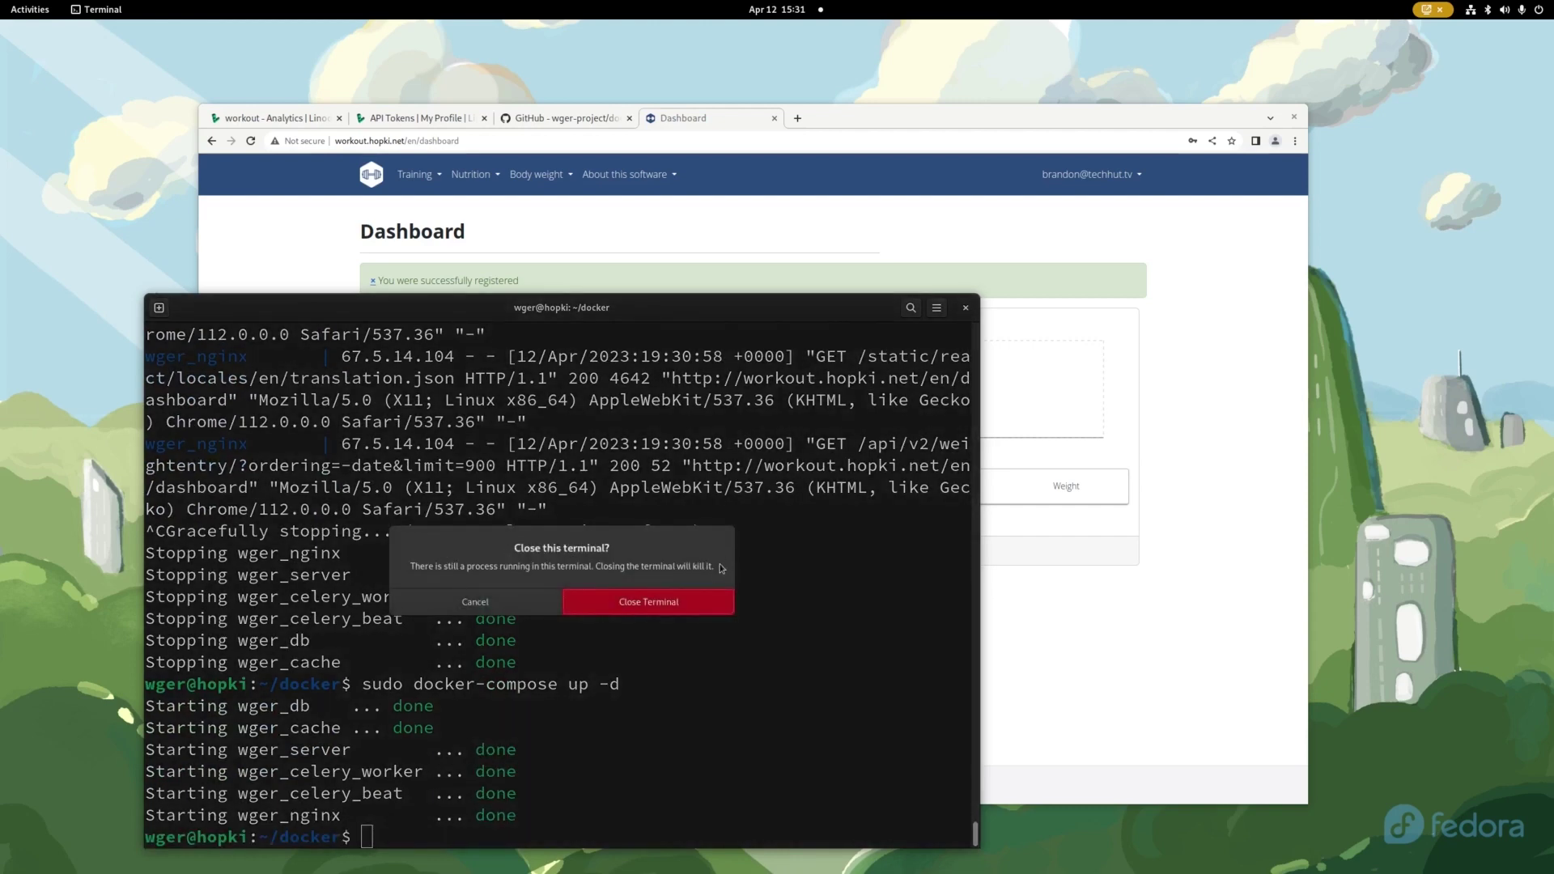
pyautogui.click(700, 600)
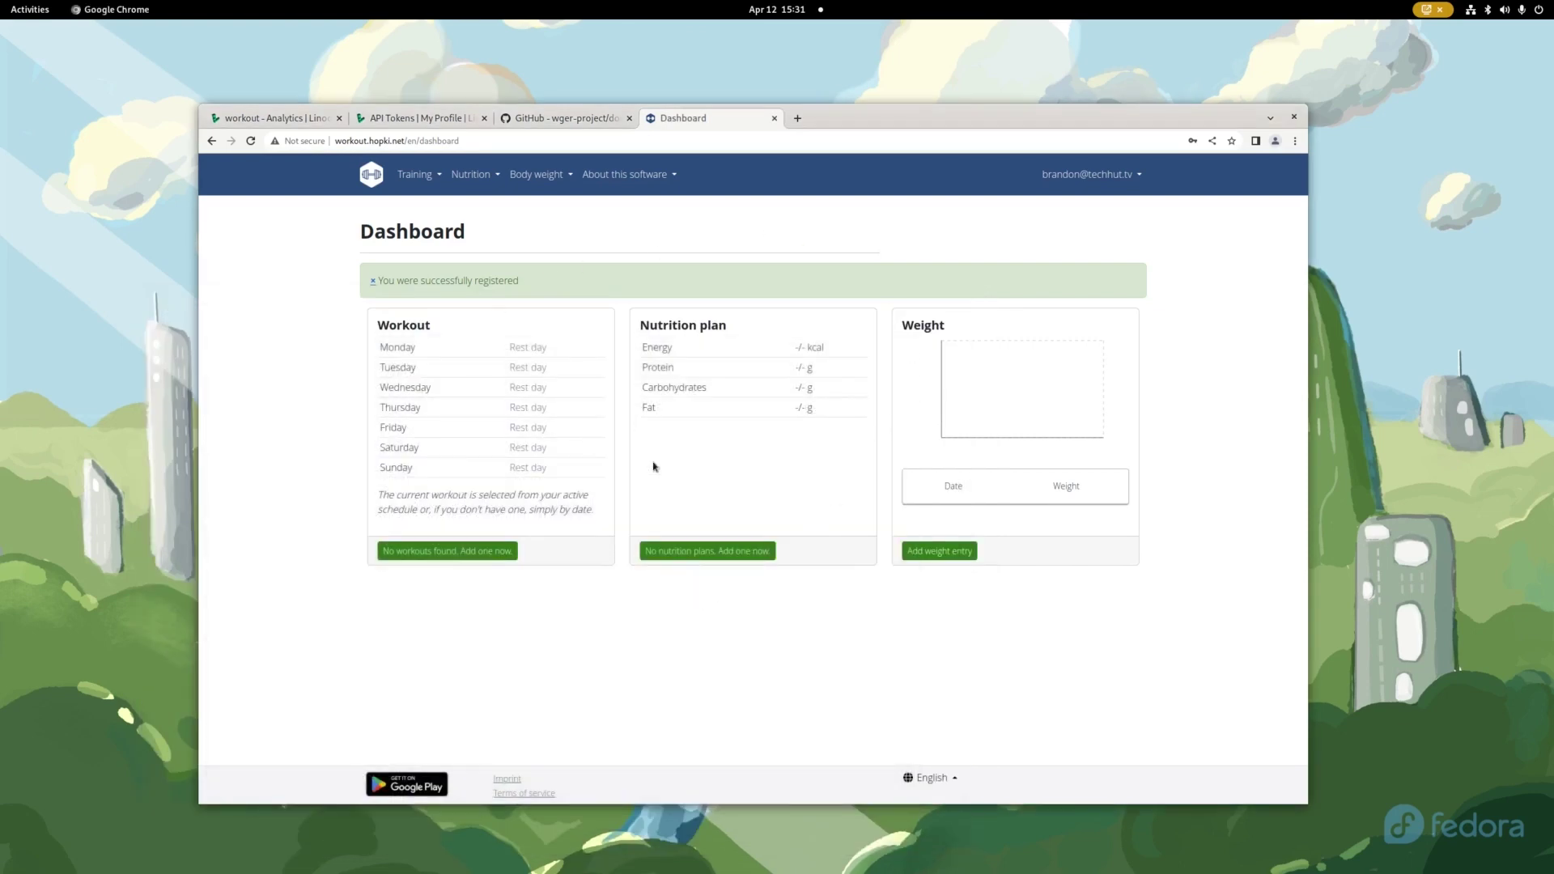